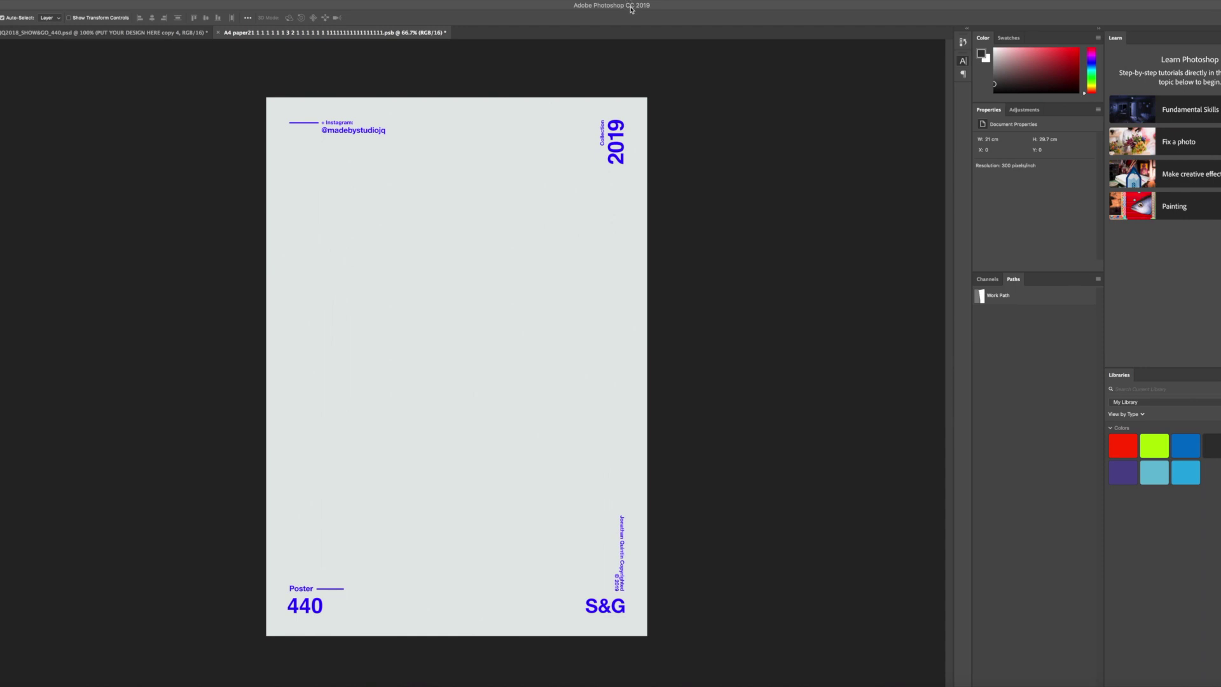
Lower the Photoshop window to uncover the browser with the Instagram profile, move the browser to the upper screen and enlarge it.
click(630, 8)
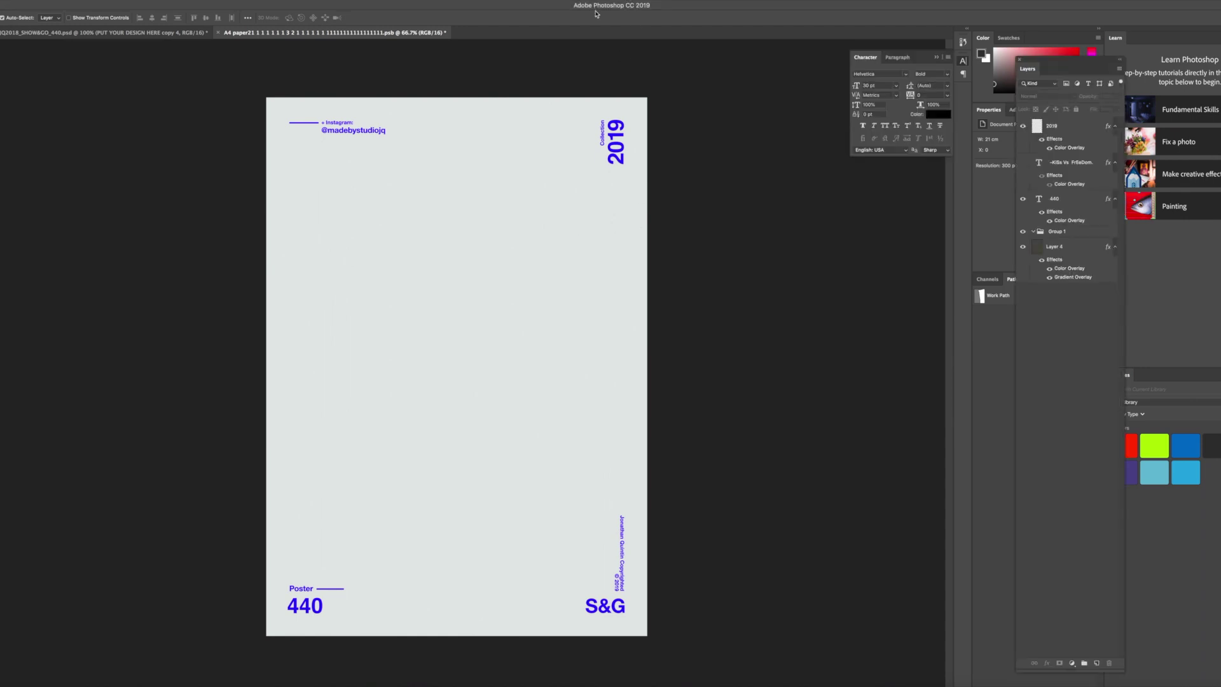
drag(596, 9, 597, 353)
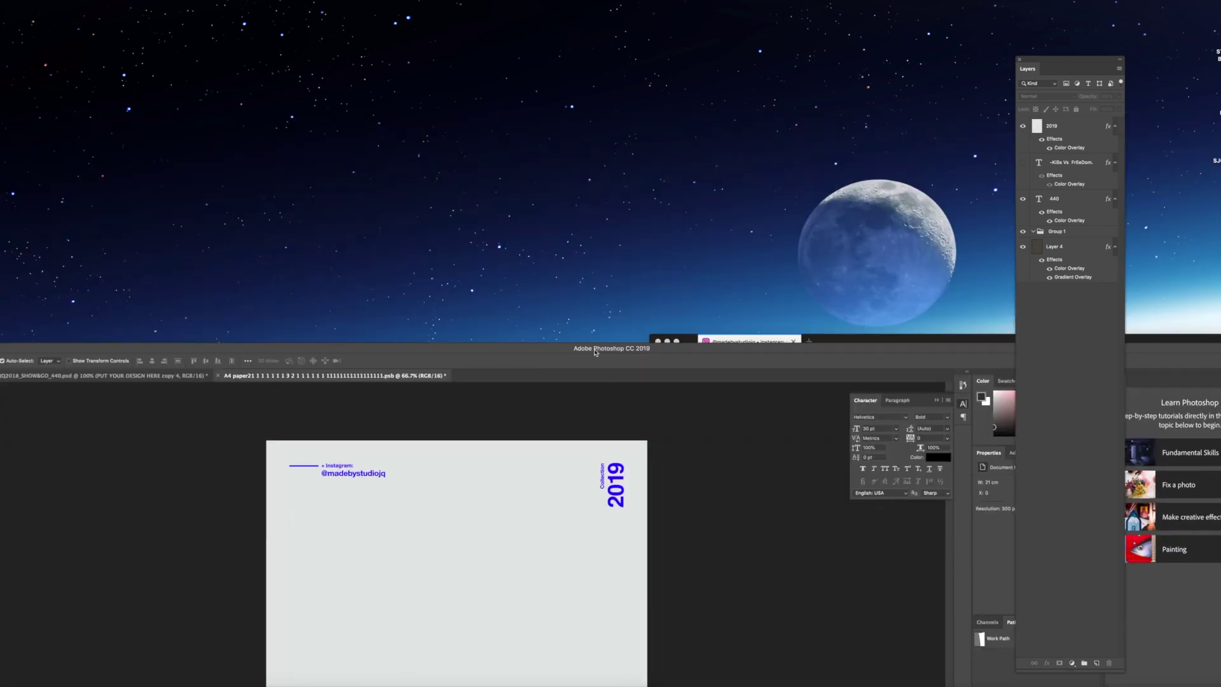
drag(872, 337, 427, 7)
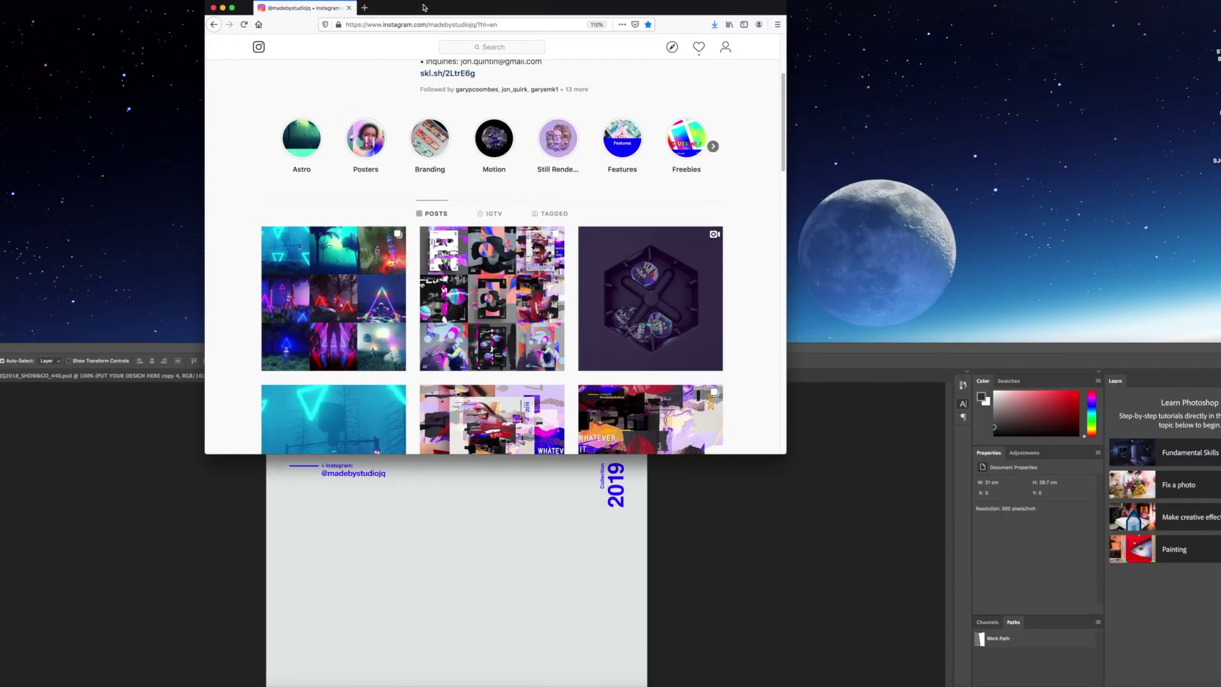
drag(786, 454, 830, 686)
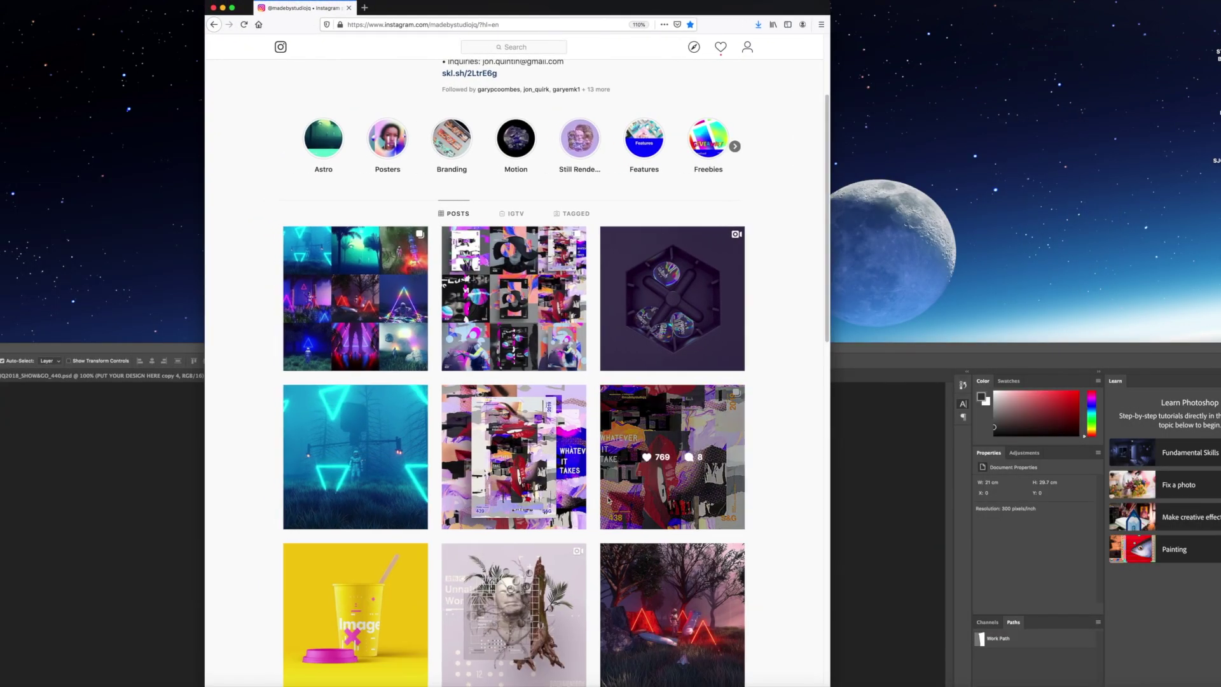
Examine the earlier Show & Go poster posts 439, 438 and 437 on the madebystudiojq Instagram profile.
click(506, 406)
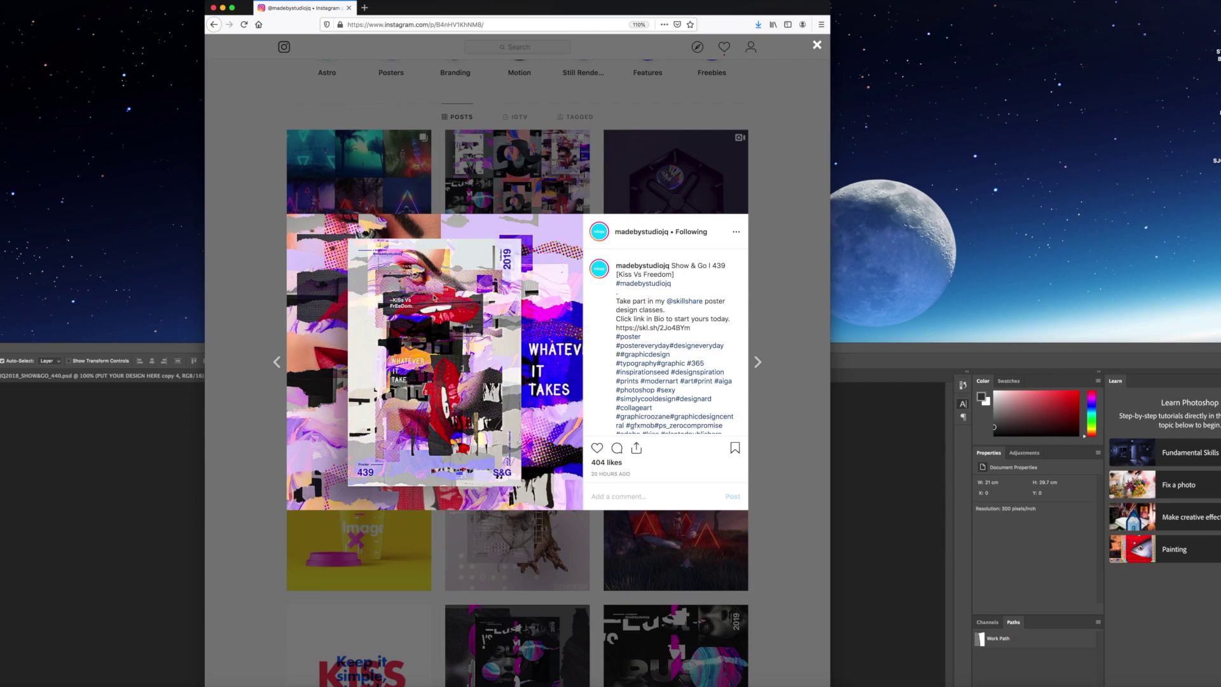
click(799, 412)
scroll(763, 509, down, 3)
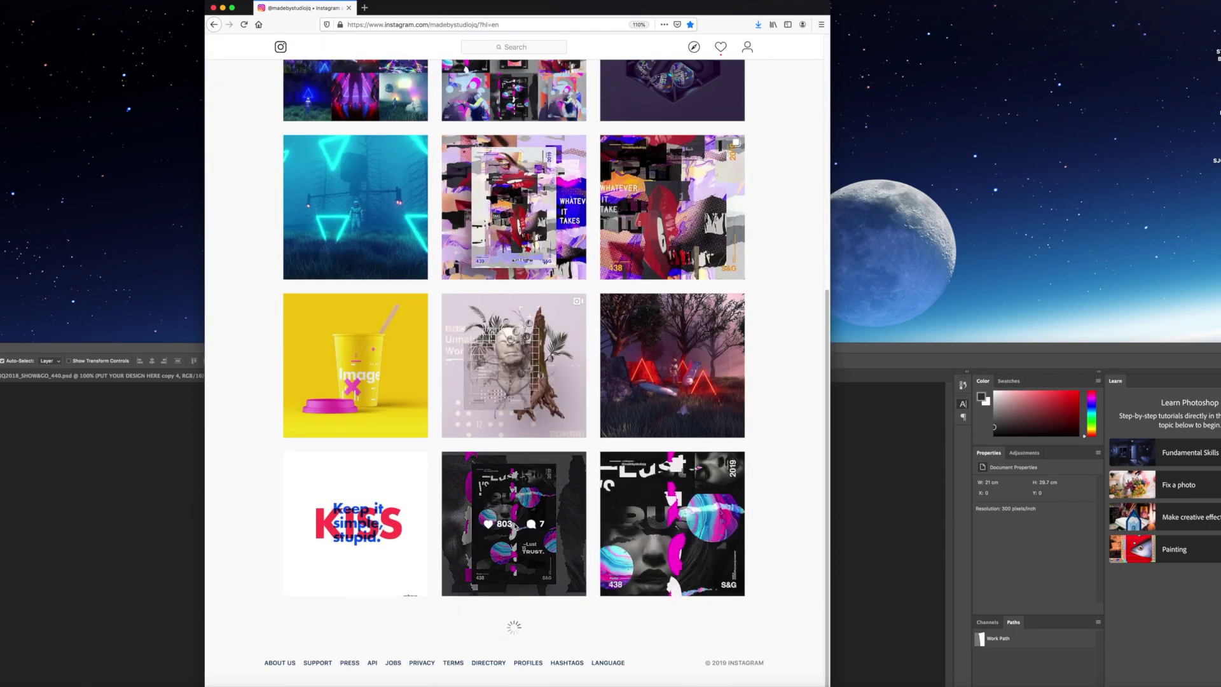
click(520, 512)
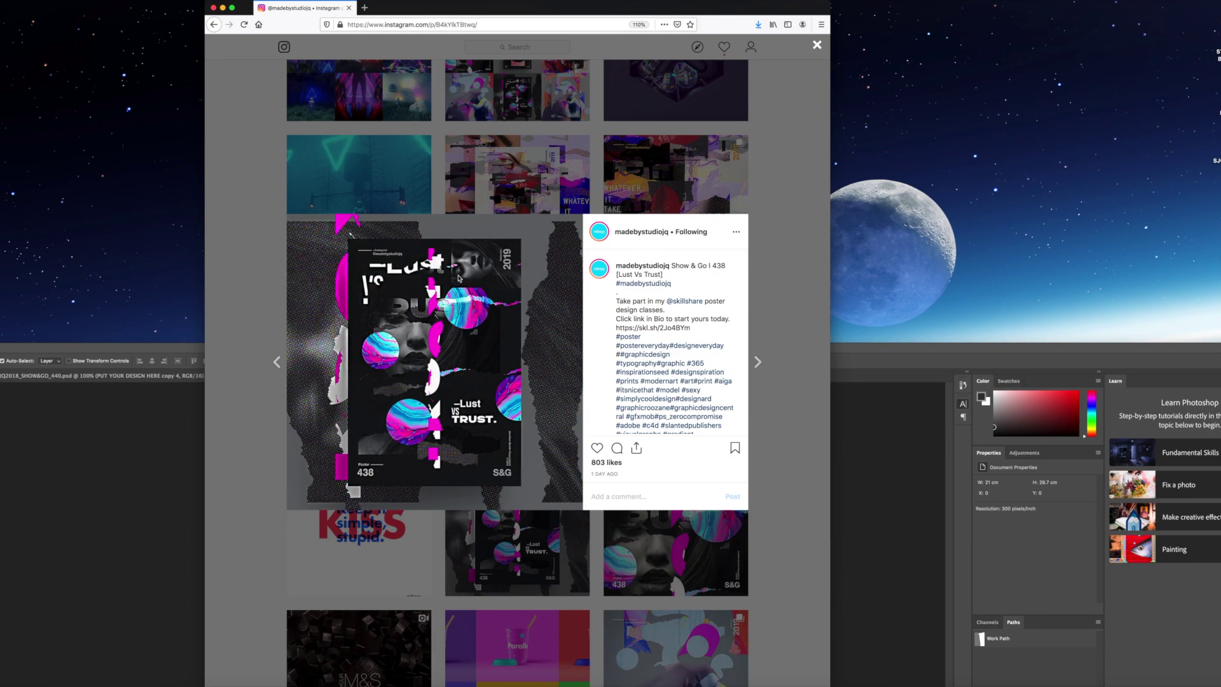
click(780, 445)
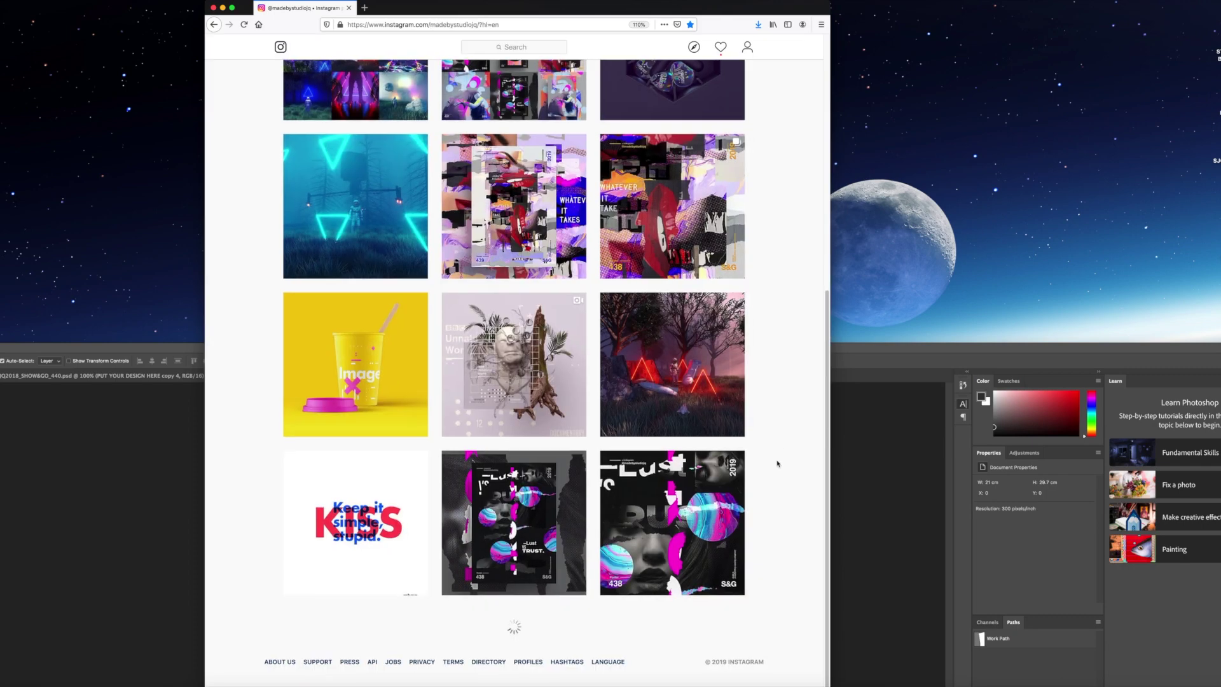
scroll(692, 459, down, 5)
scroll(692, 459, down, 3)
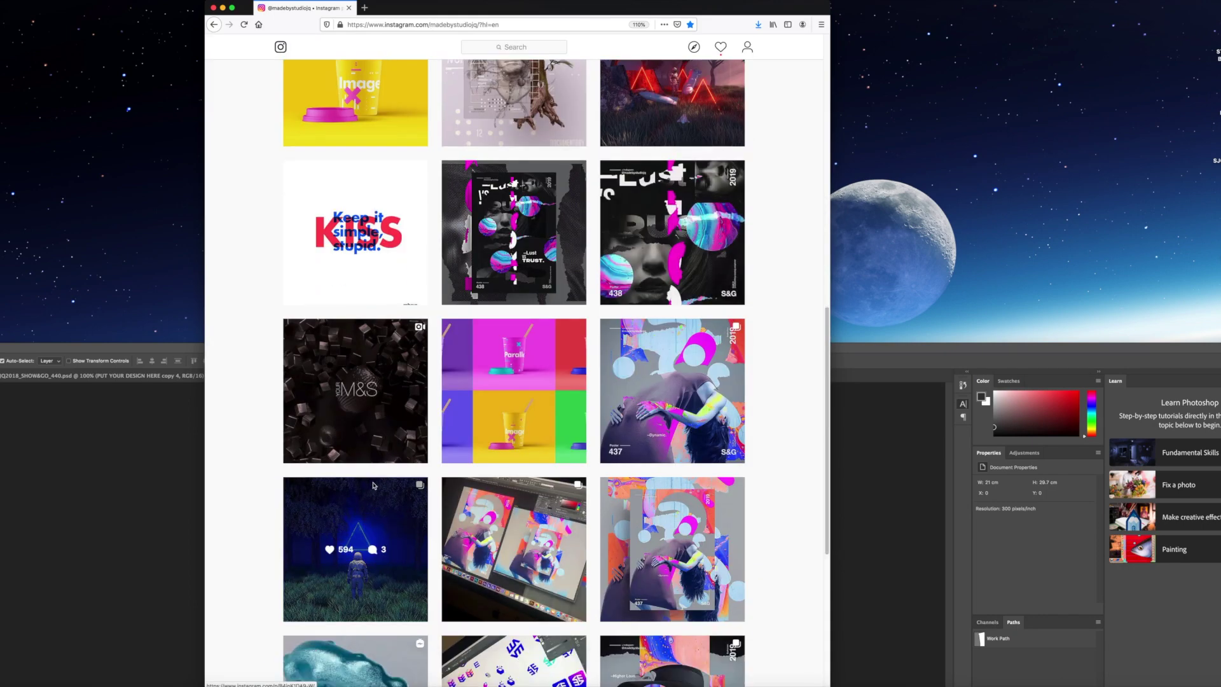
click(665, 357)
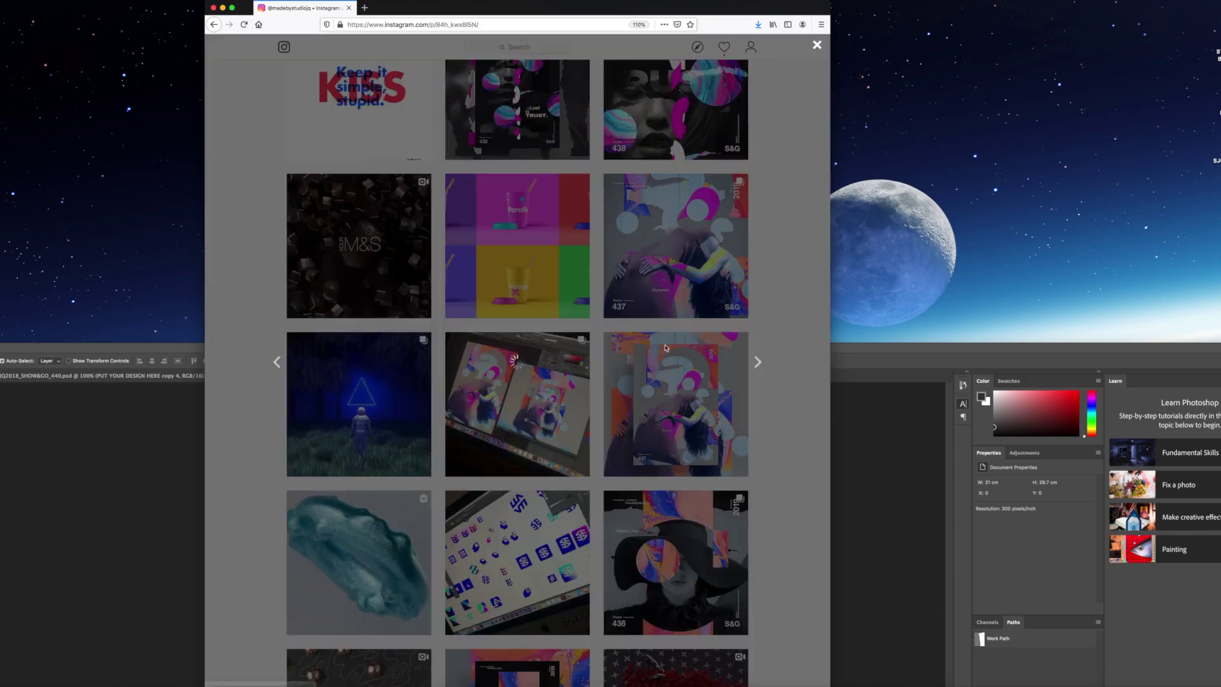
Move the Photoshop window back up so the poster canvas is in view, and return to the Instagram browser window.
click(147, 350)
drag(200, 351, 206, 30)
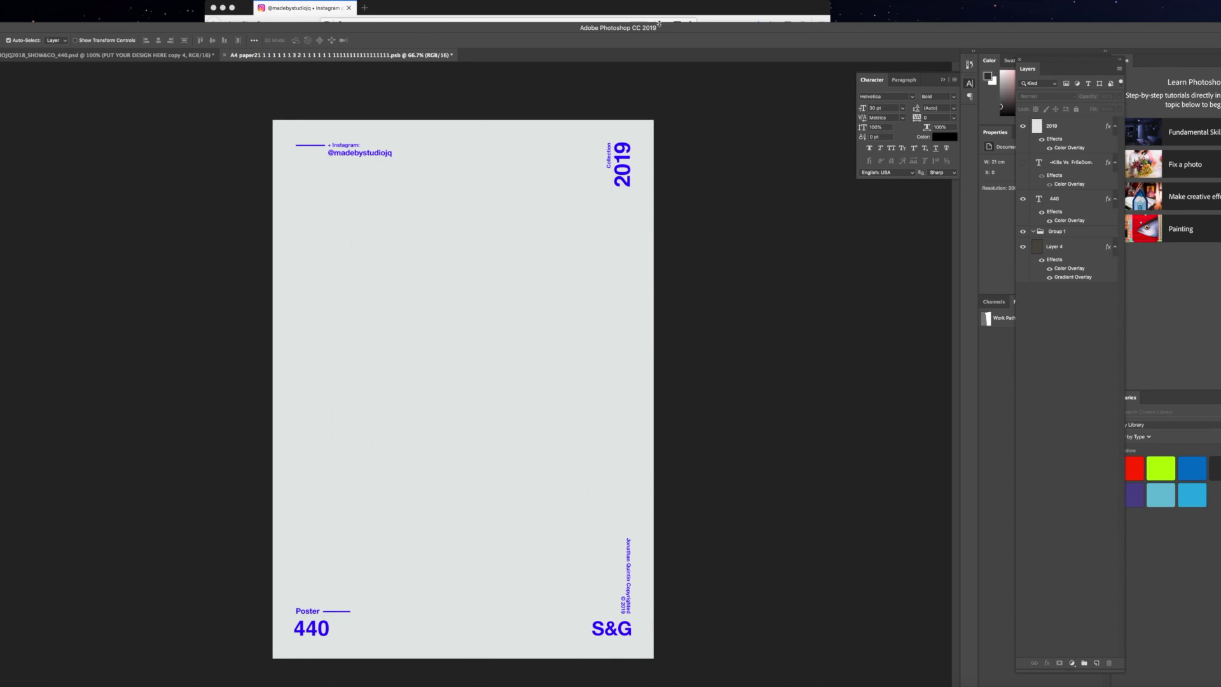
click(508, 10)
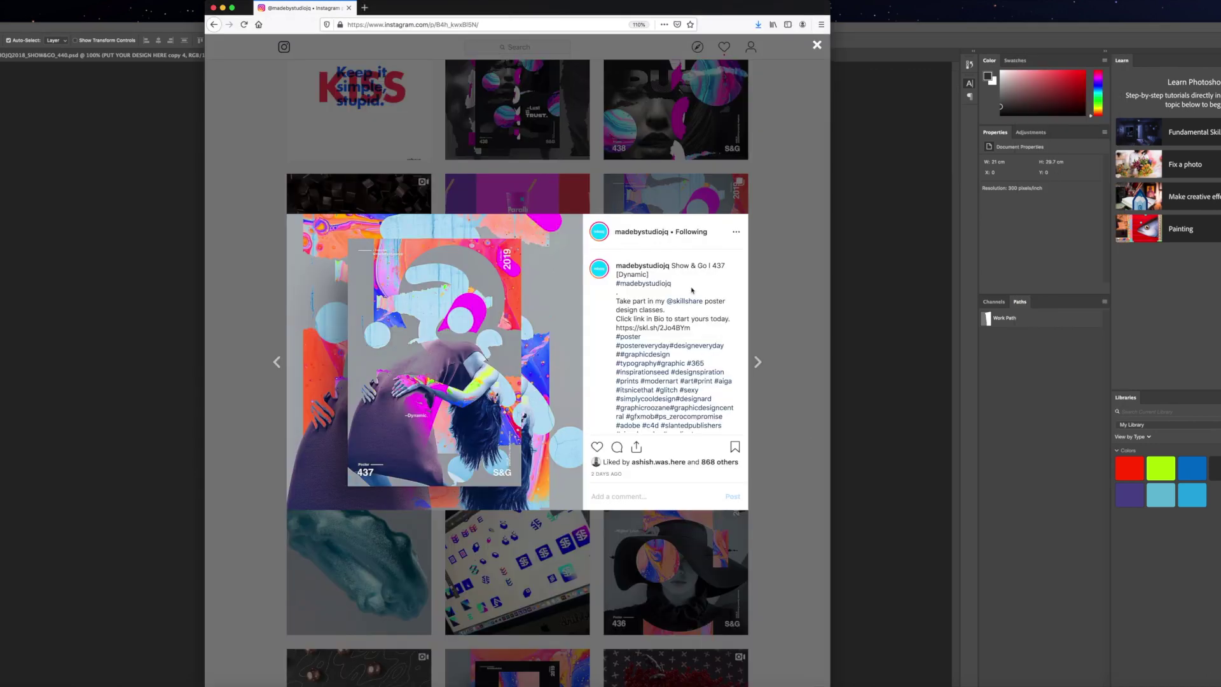
Close the poster 437 post, look through the profile's feed again and return to the poster in Photoshop.
click(793, 441)
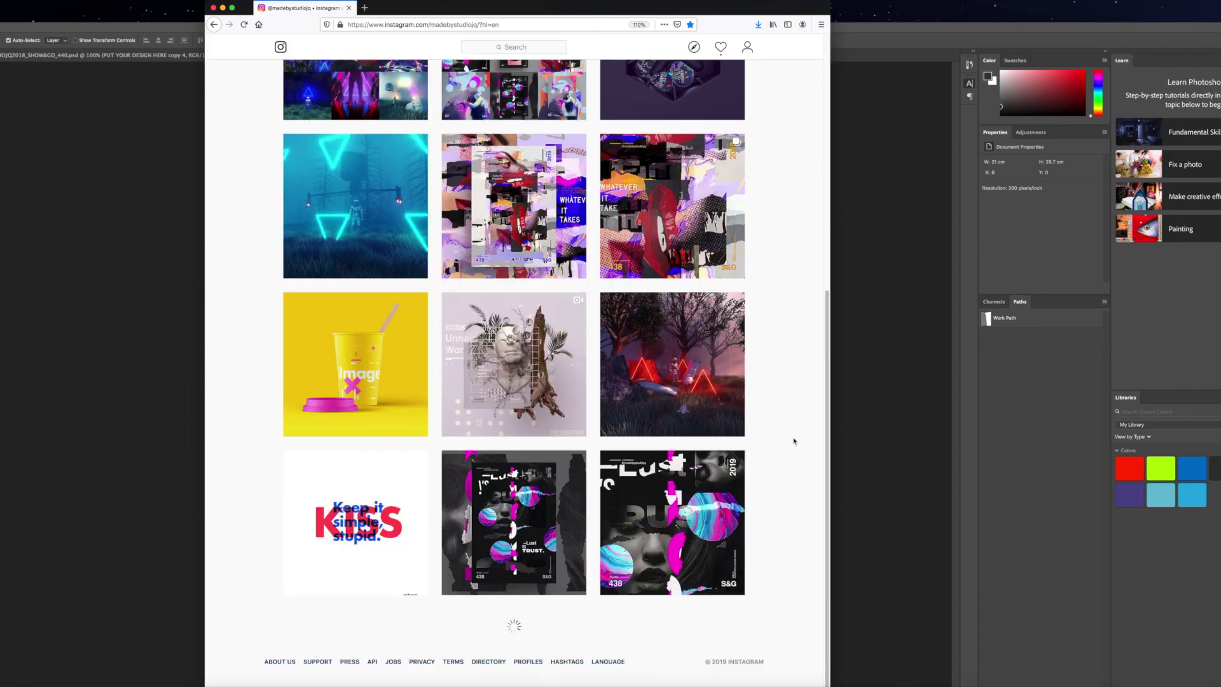
scroll(582, 416, down, 3)
scroll(583, 416, down, 3)
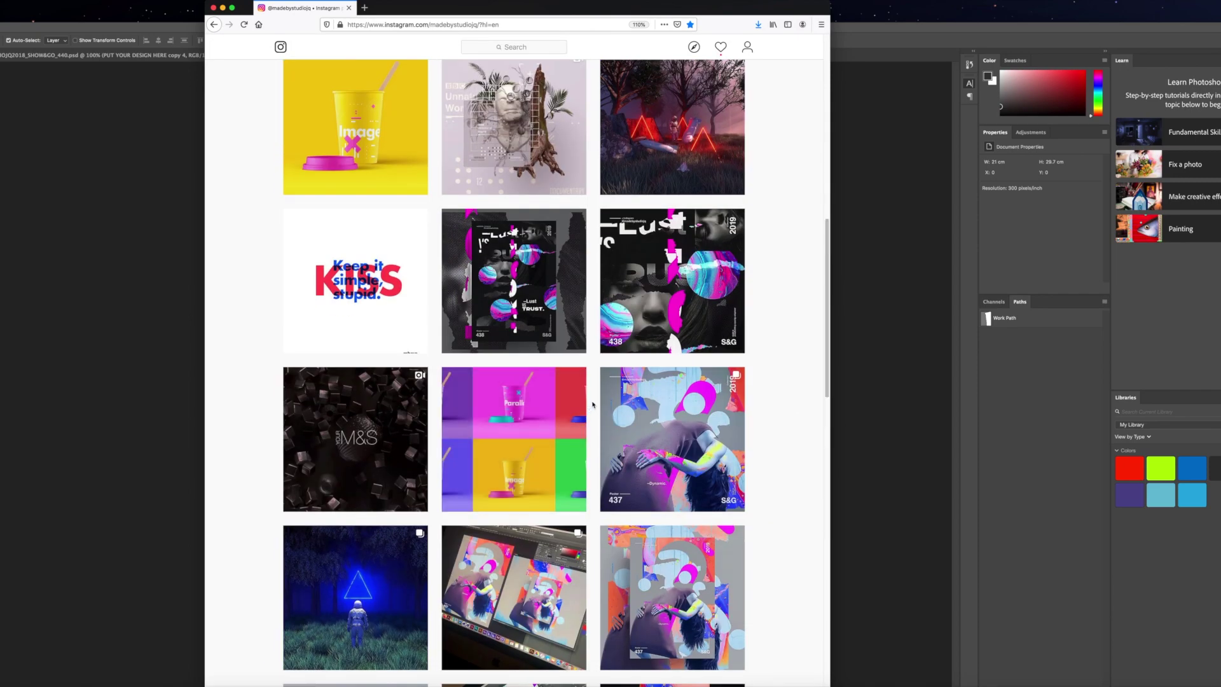
click(146, 216)
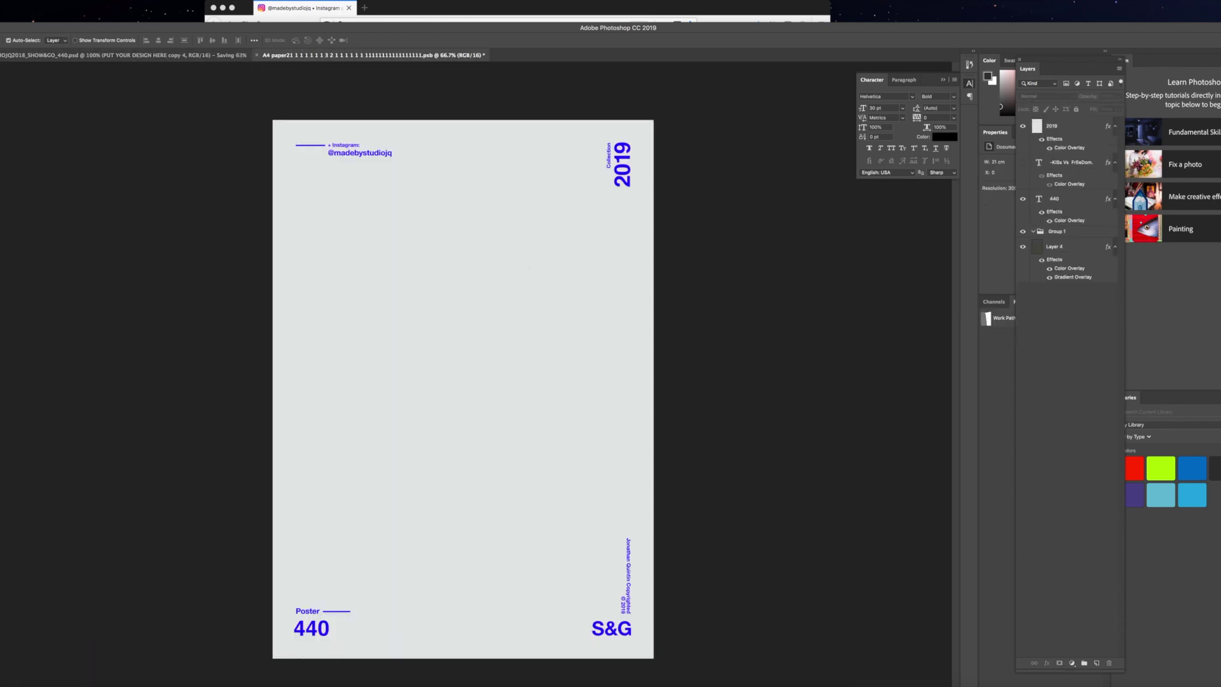
Bring the Unsplash browser window over the poster and search it for autumn photos.
key(super+Tab)
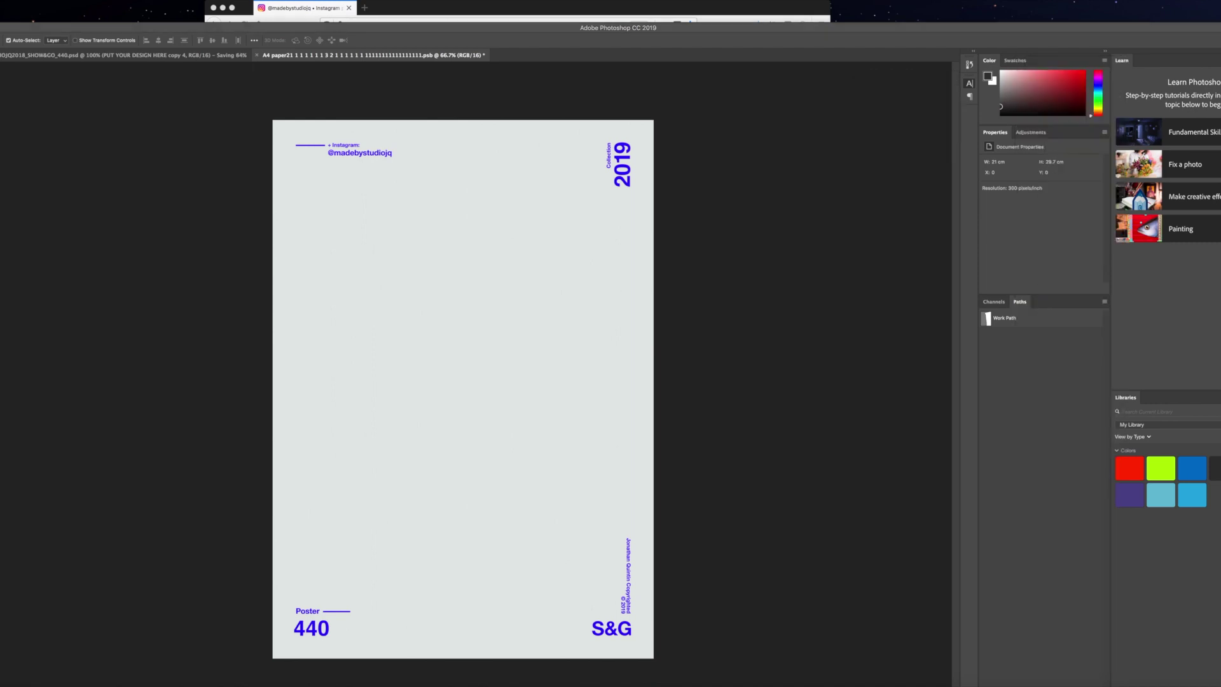
drag(931, 200, 488, 191)
click(534, 419)
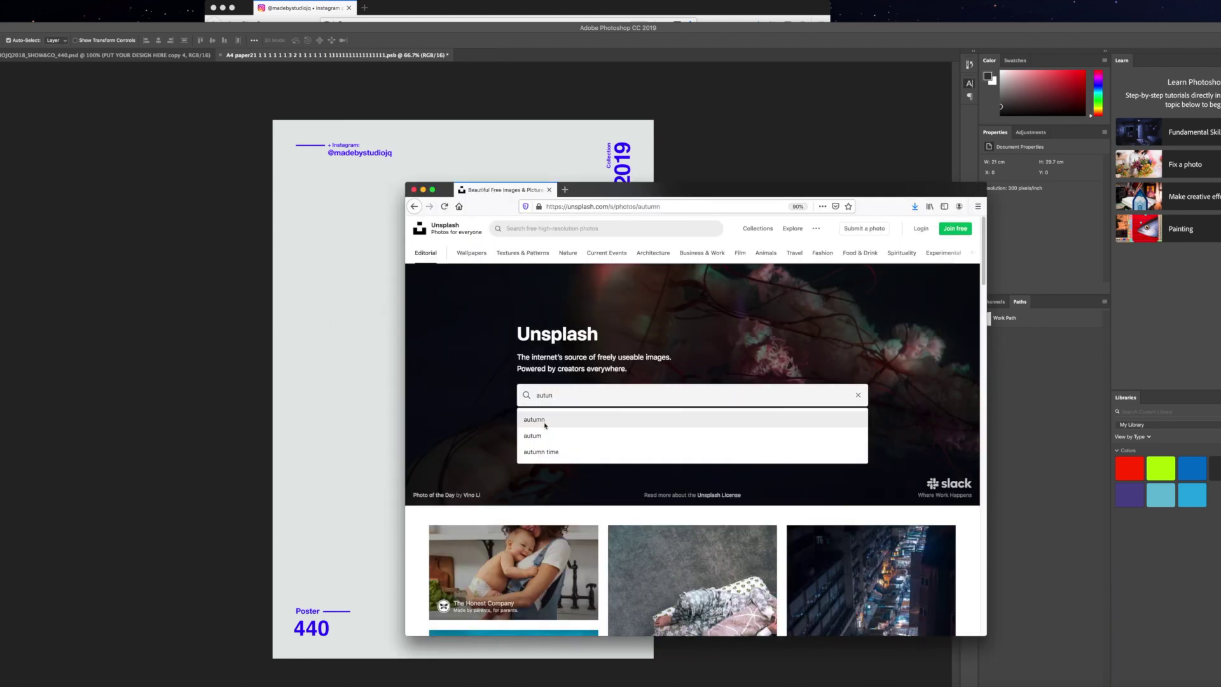
drag(635, 190, 529, 60)
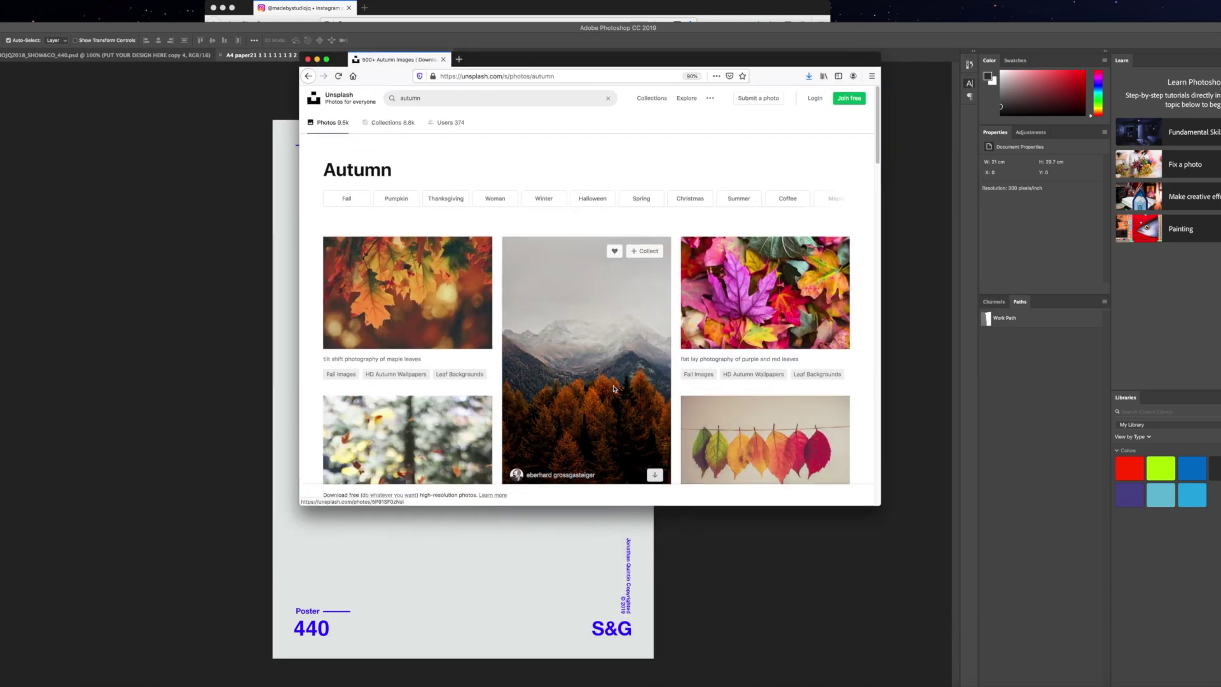
Download the bare trees and mountain photo from the autumn results, move the browser aside and return to Photoshop.
scroll(614, 388, down, 2)
scroll(639, 231, up, 1)
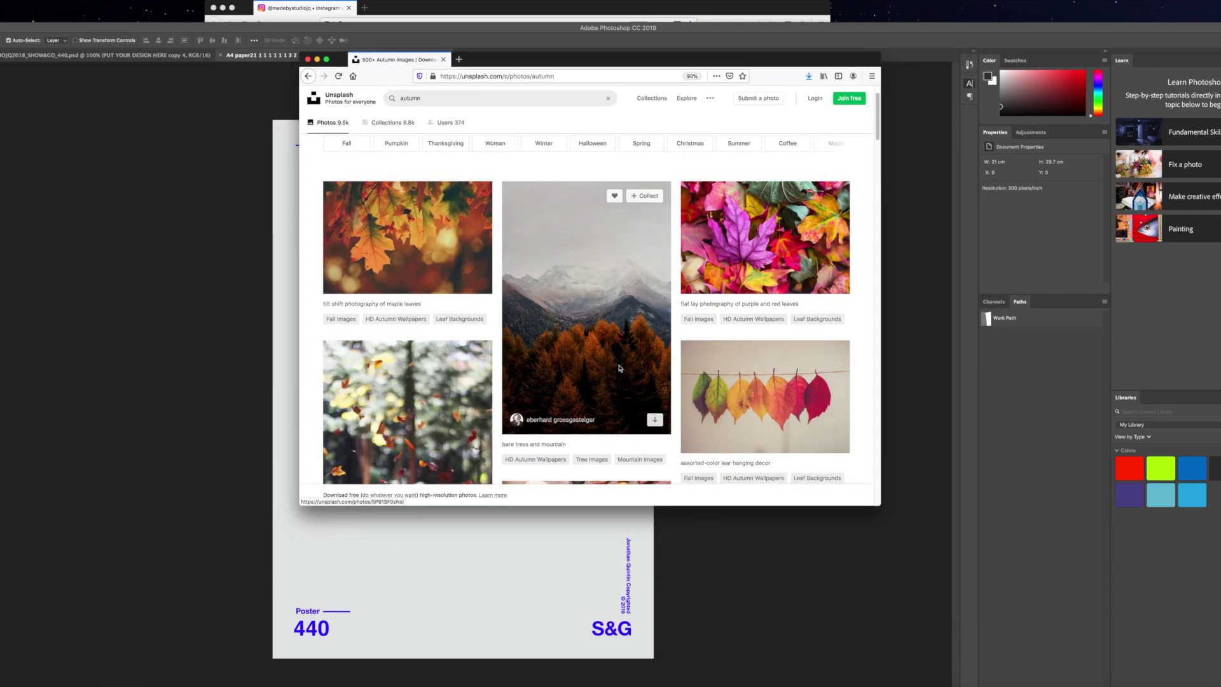
click(618, 336)
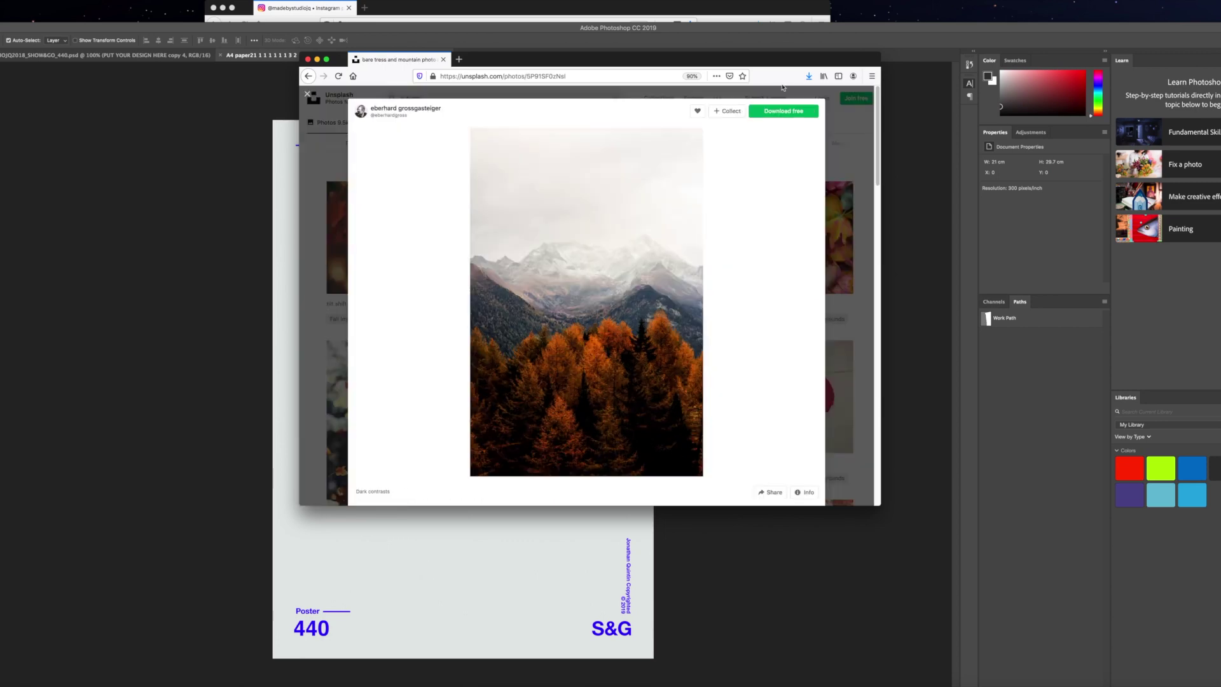
click(783, 113)
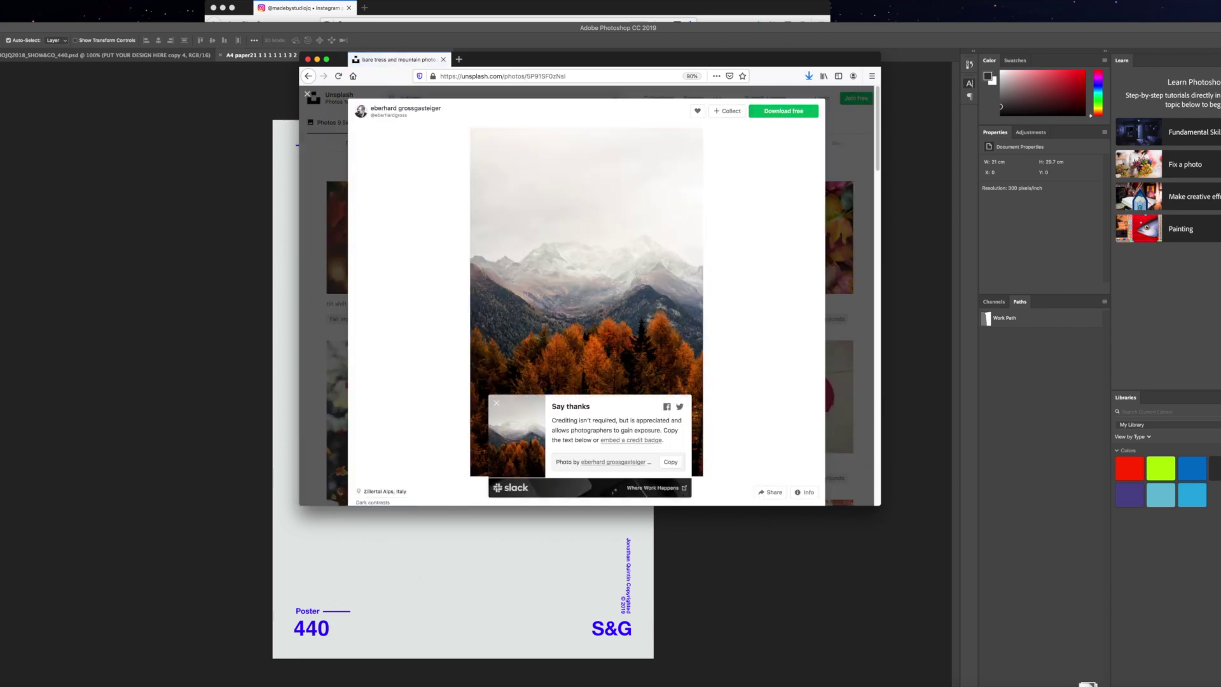
drag(512, 62, 1220, 357)
click(502, 418)
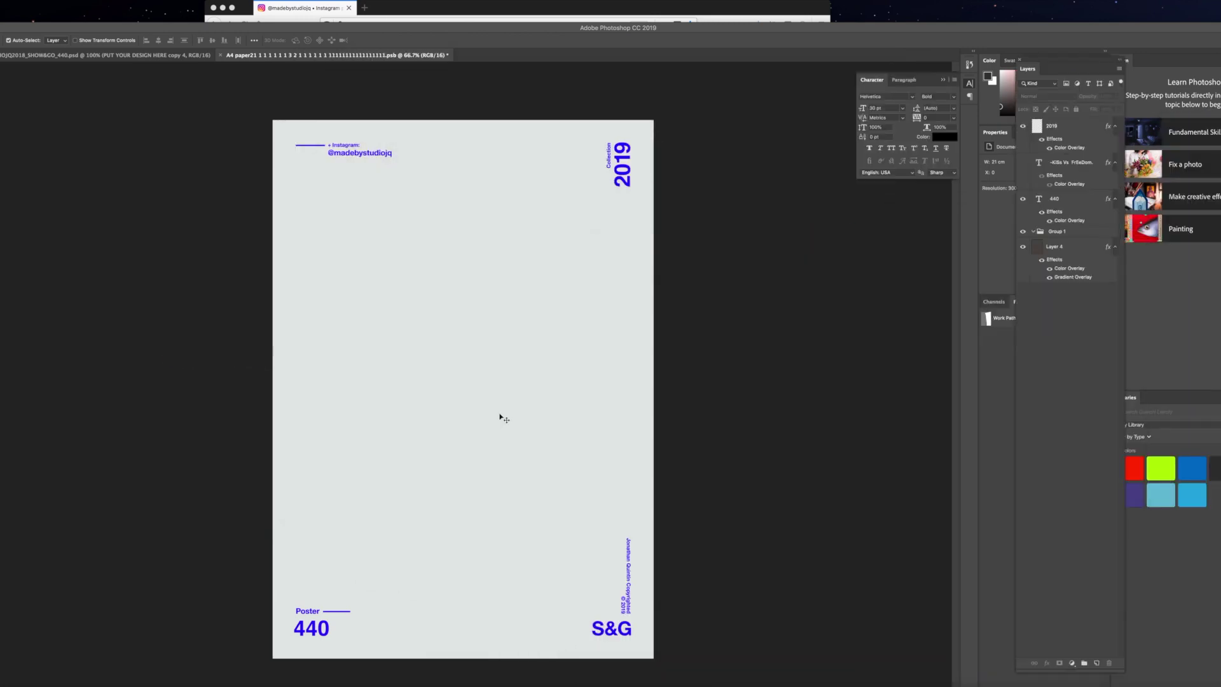
Place the downloaded mountain photo in the poster, scaled to cover the whole canvas, with its layer below the 440 text layer.
key(super+Tab)
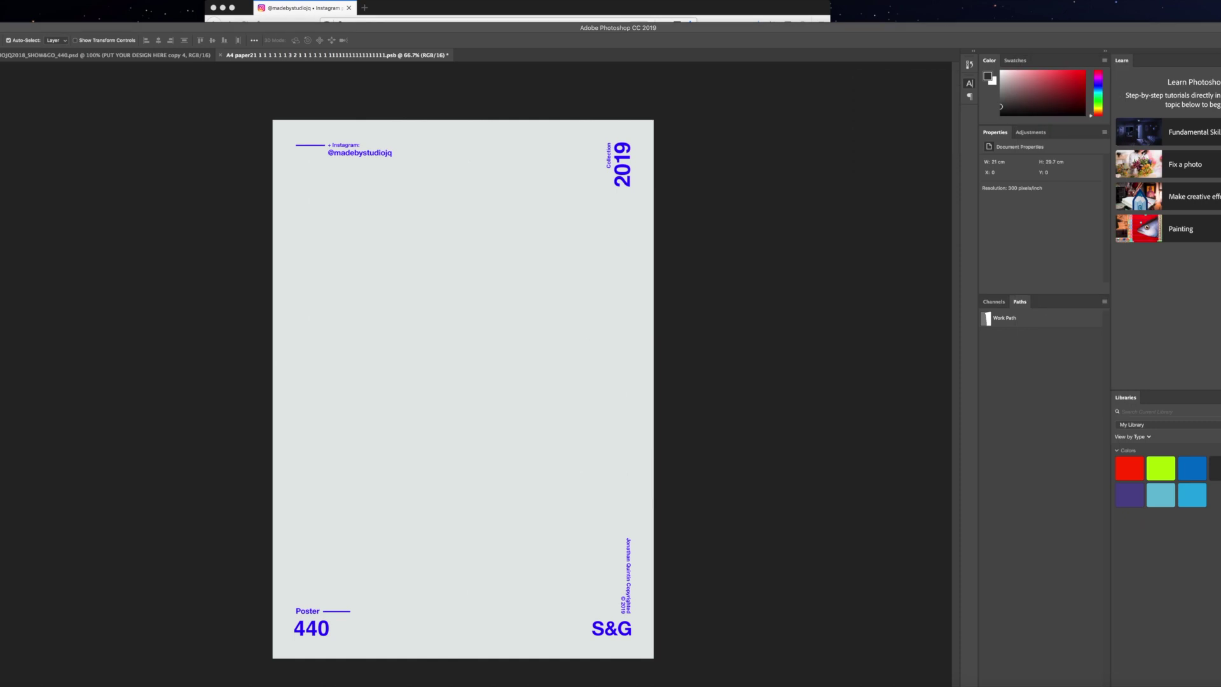
drag(1215, 124, 447, 251)
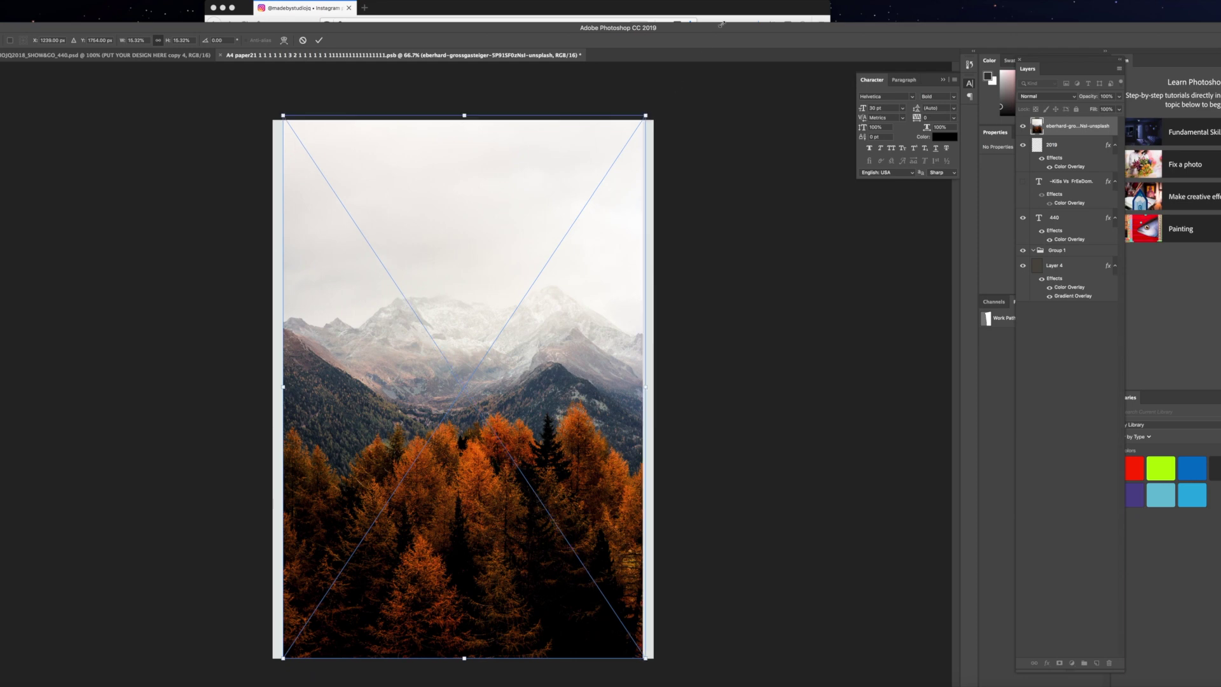
drag(641, 121, 708, 7)
drag(557, 324, 522, 379)
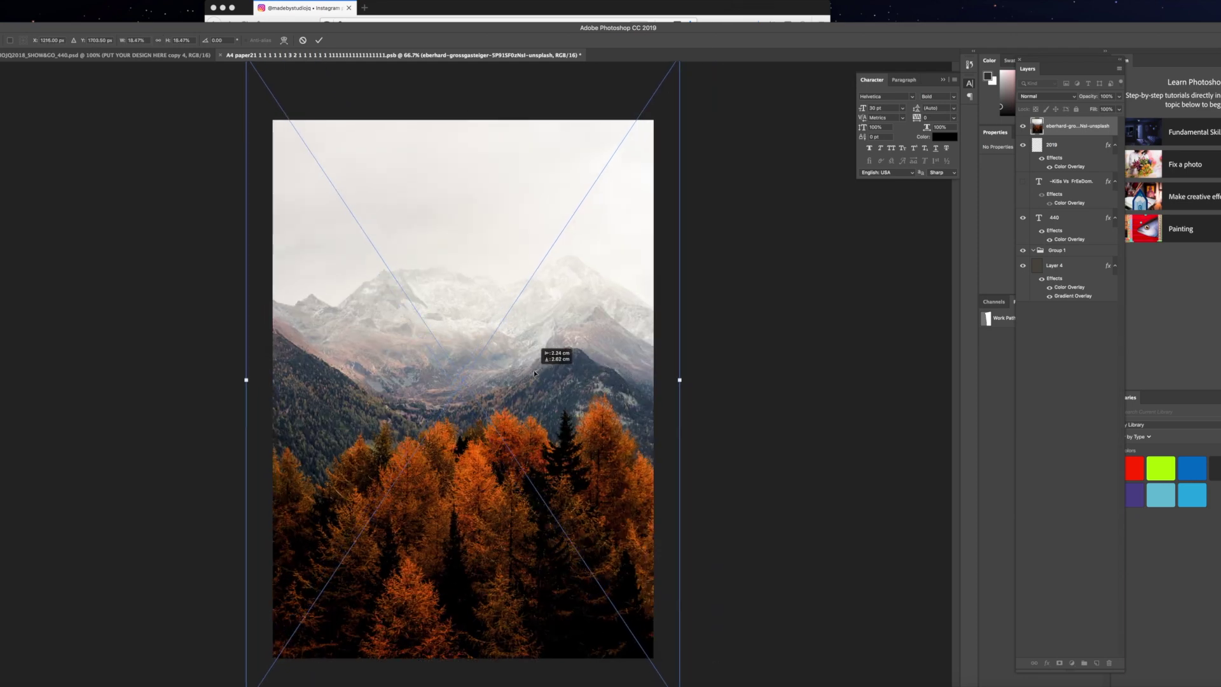
key(Return)
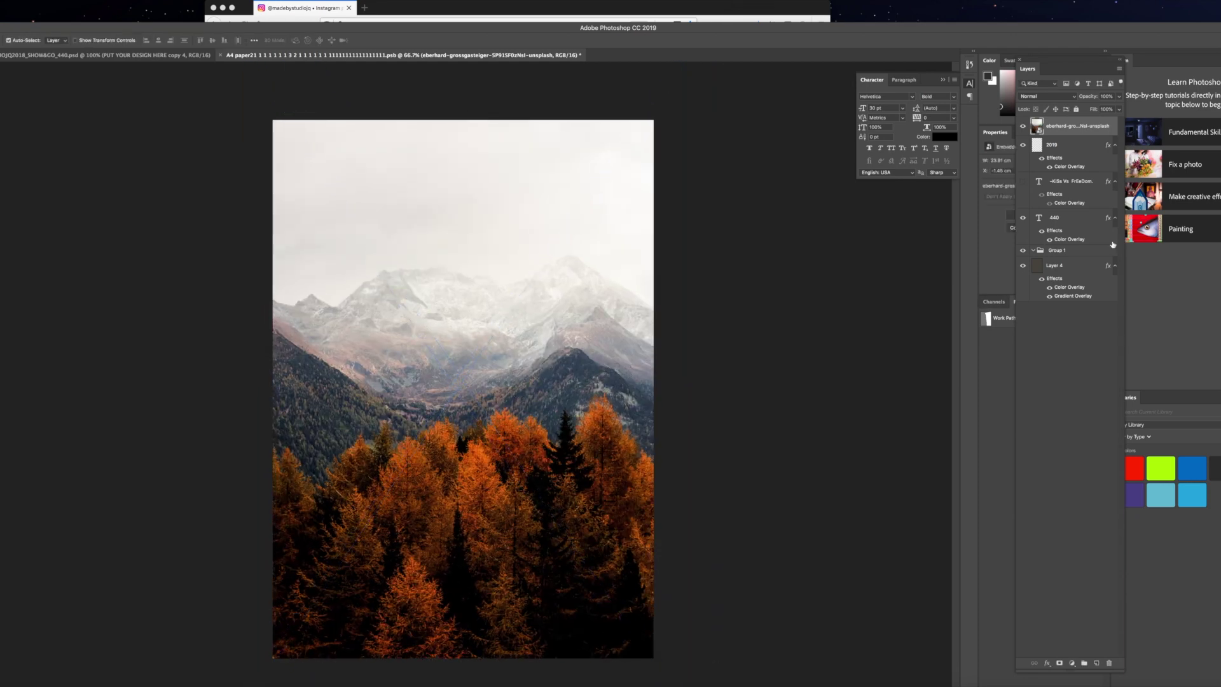
drag(1059, 135, 1066, 239)
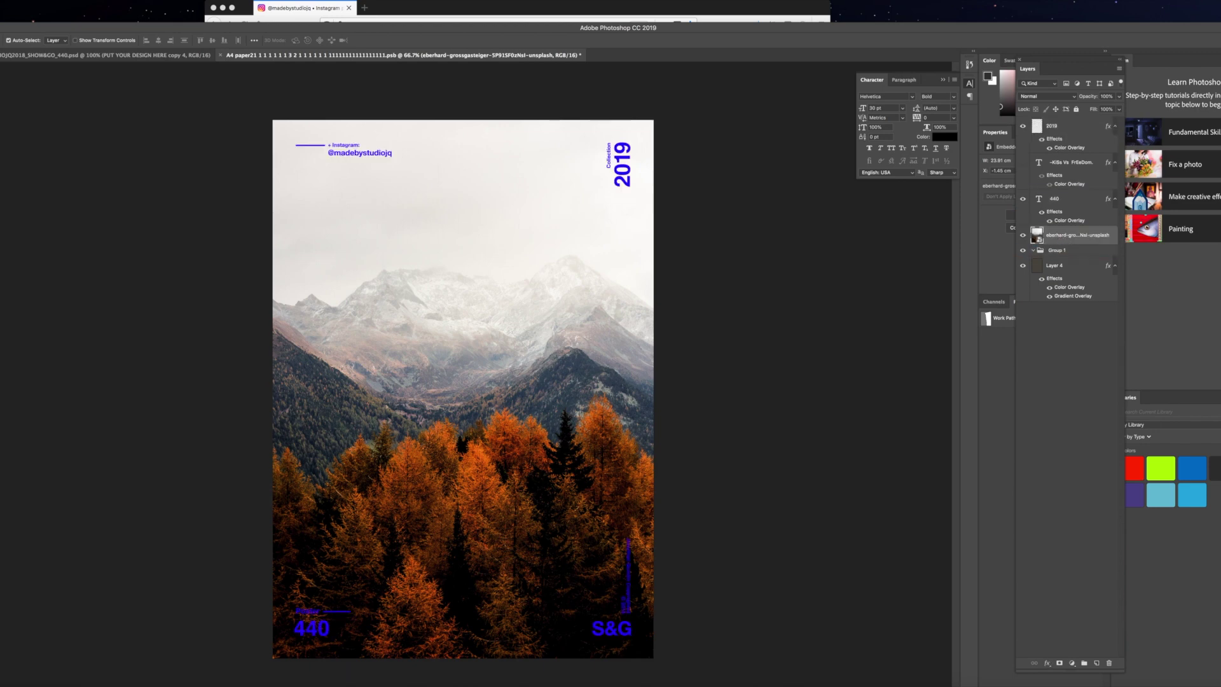
Bring the Unsplash autumn results back beside the poster, make the browser window taller and dismiss the photo credit notice.
key(super+Tab)
drag(801, 83, 758, 110)
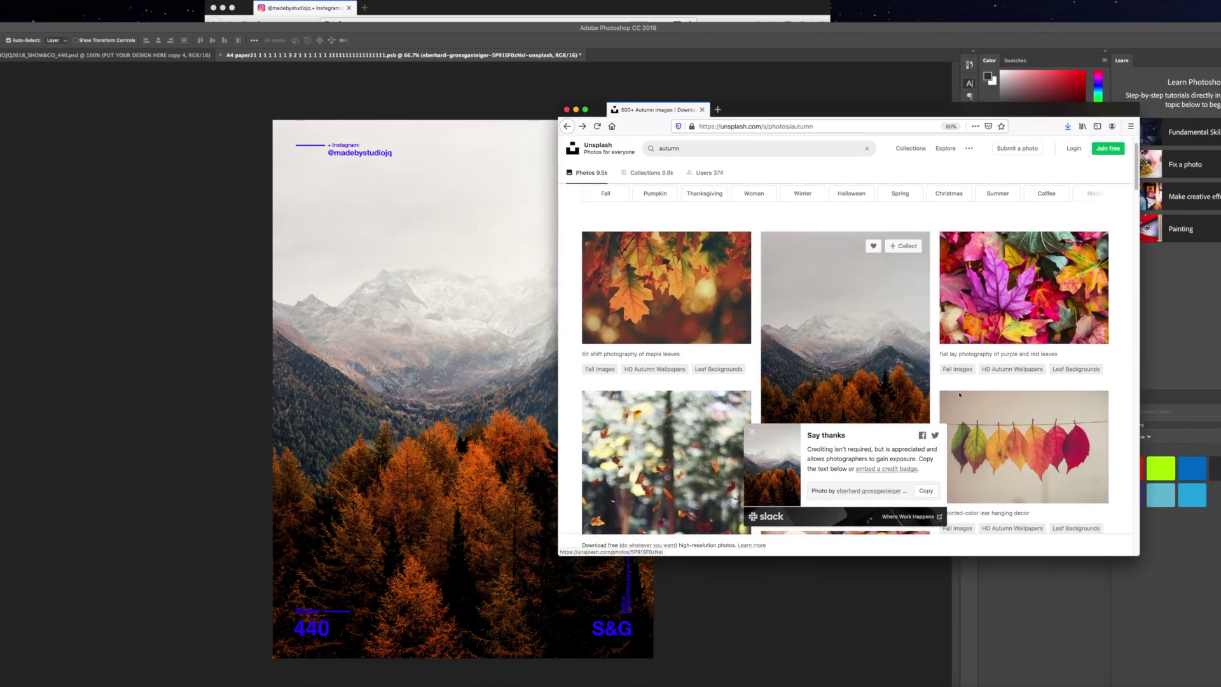
drag(1139, 555, 1129, 658)
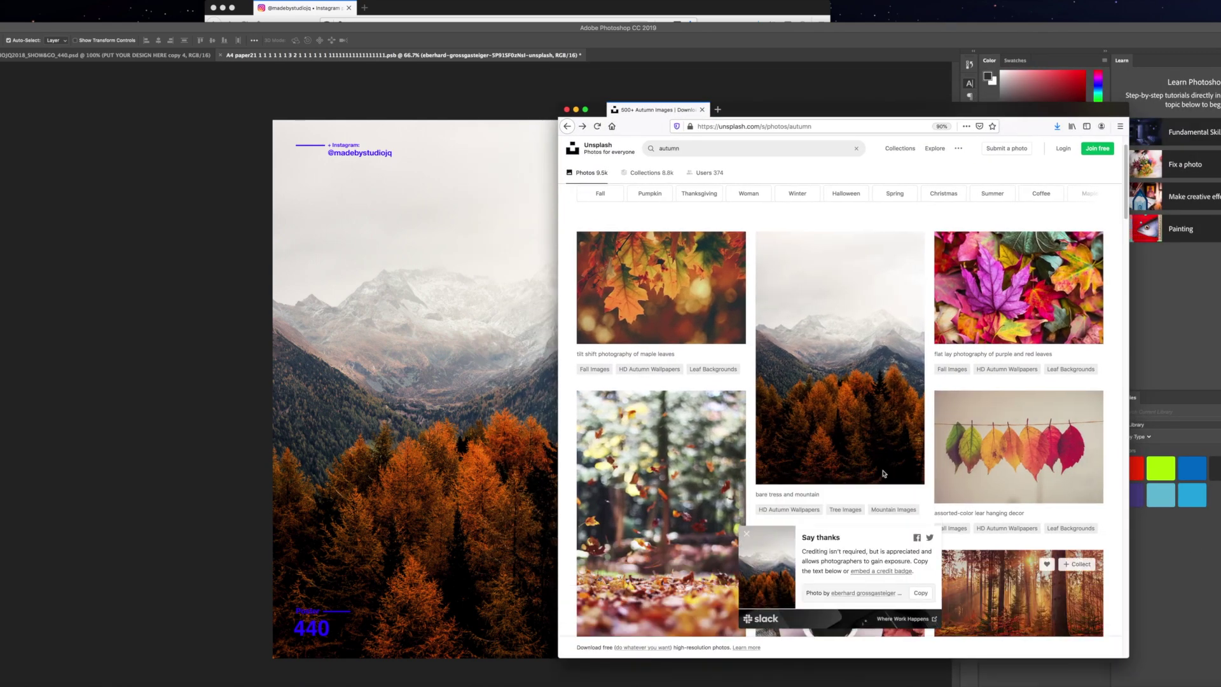
click(747, 534)
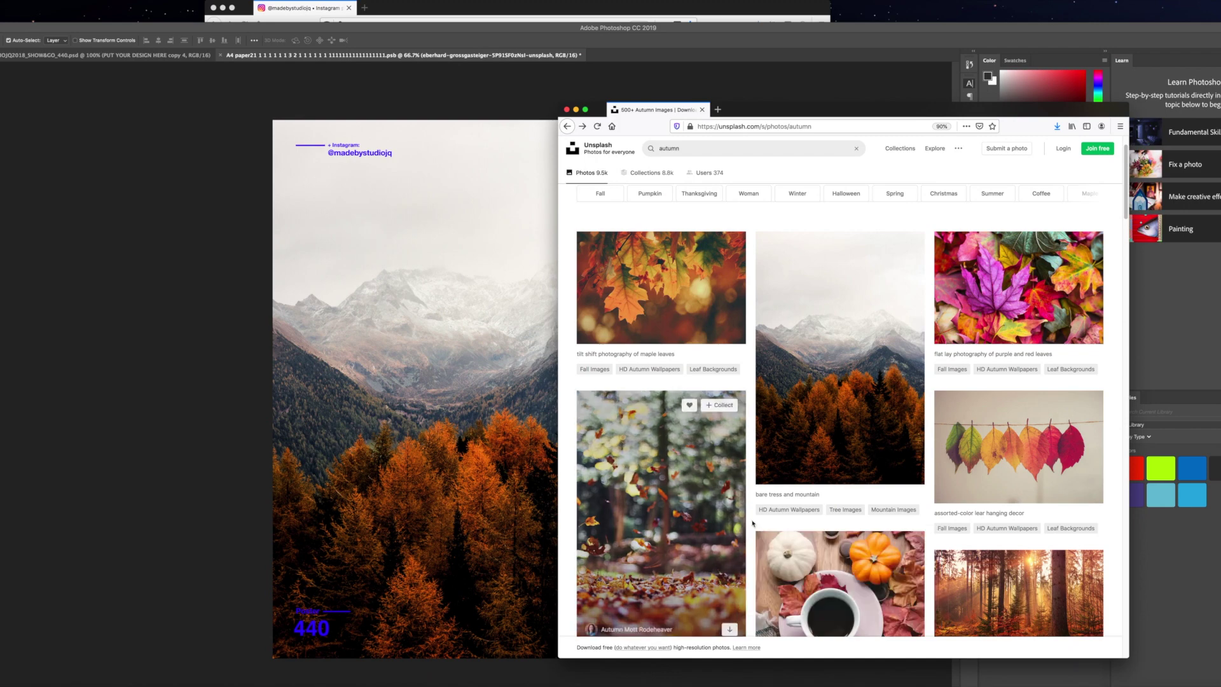
Browse further down the Unsplash autumn results for more photos and switch back to the Instagram profile window.
scroll(827, 502, down, 8)
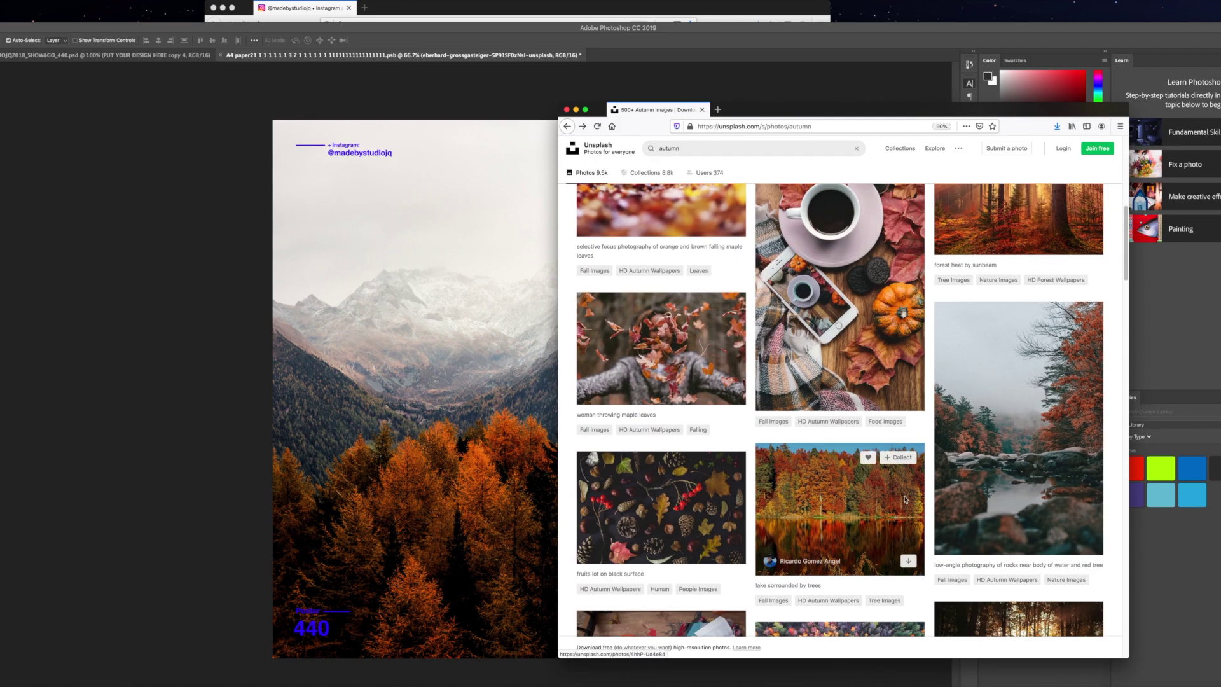
scroll(905, 499, down, 8)
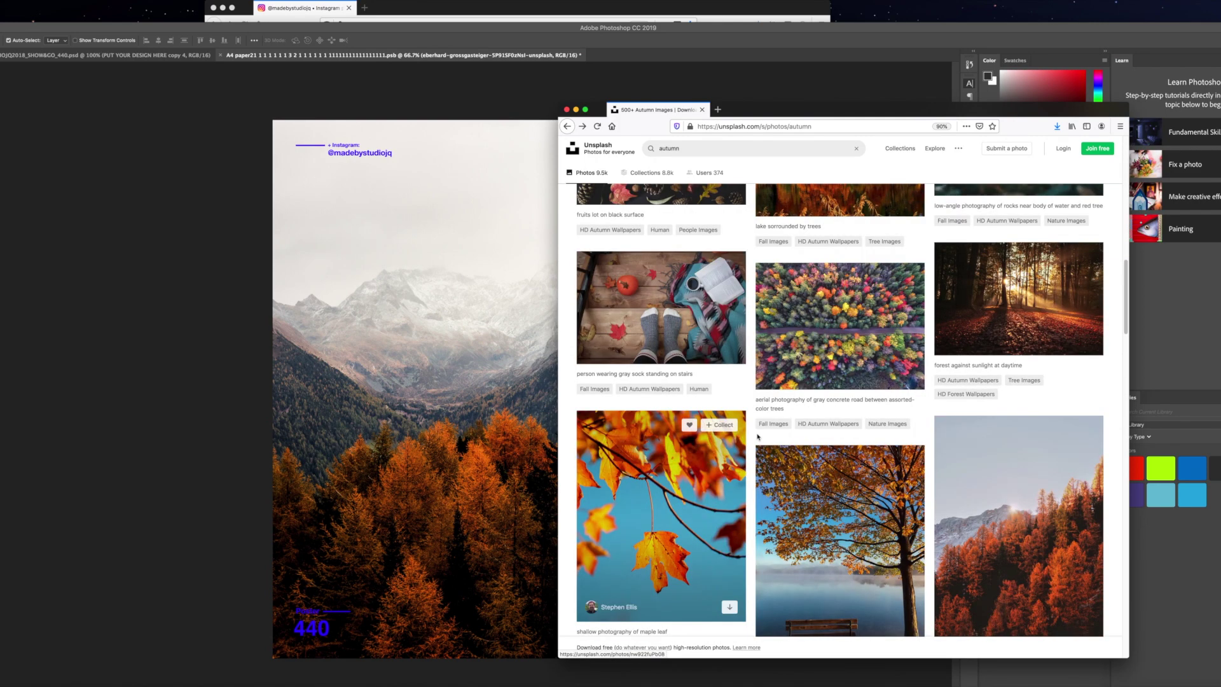
scroll(753, 437, down, 5)
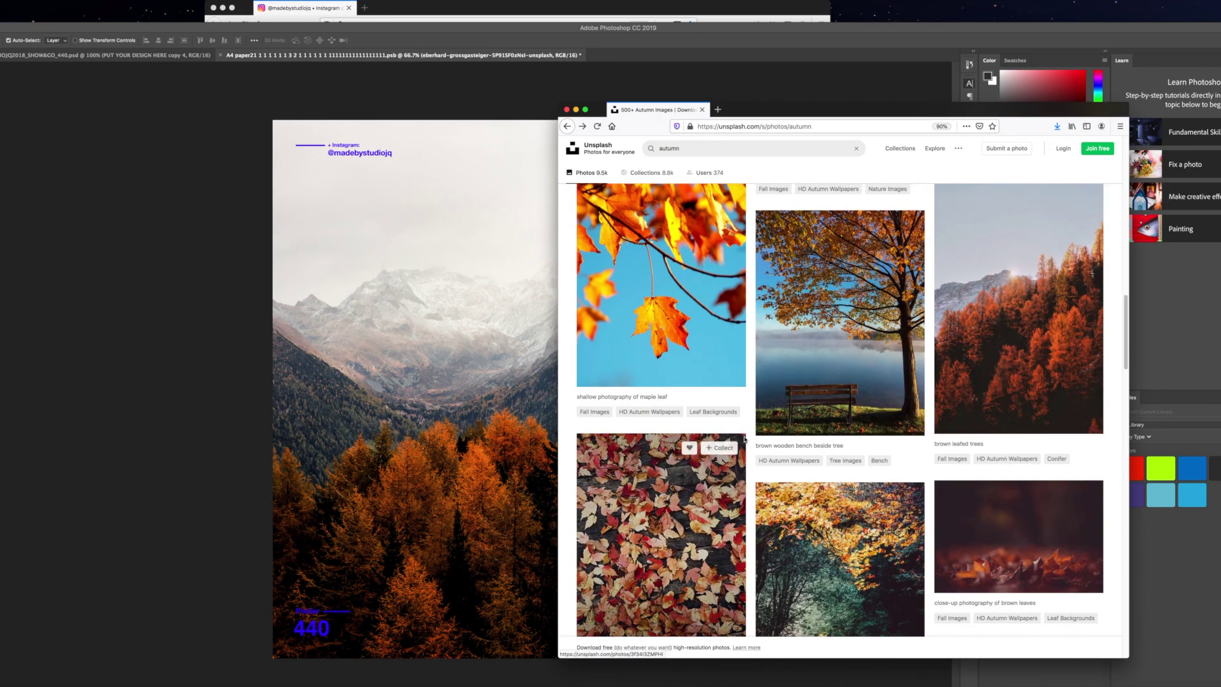
scroll(744, 439, down, 10)
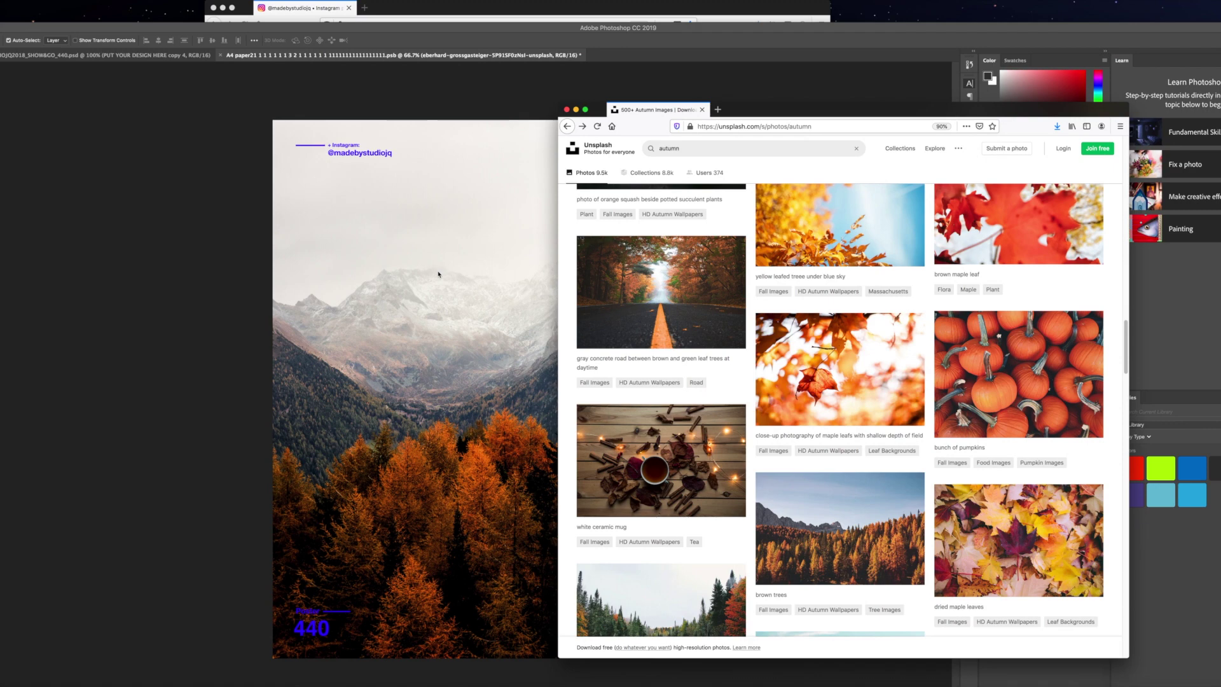
click(308, 9)
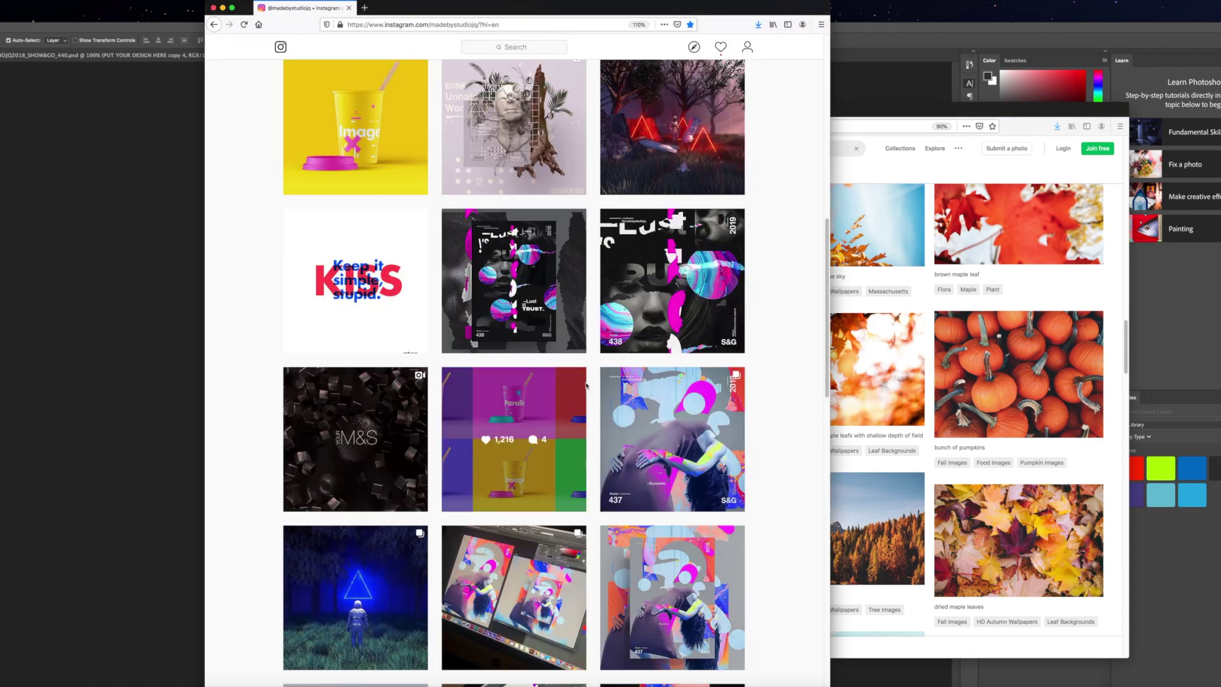
Examine the earlier Show & Go posters 438, 437 and 436 on the Instagram profile for style reference.
click(534, 321)
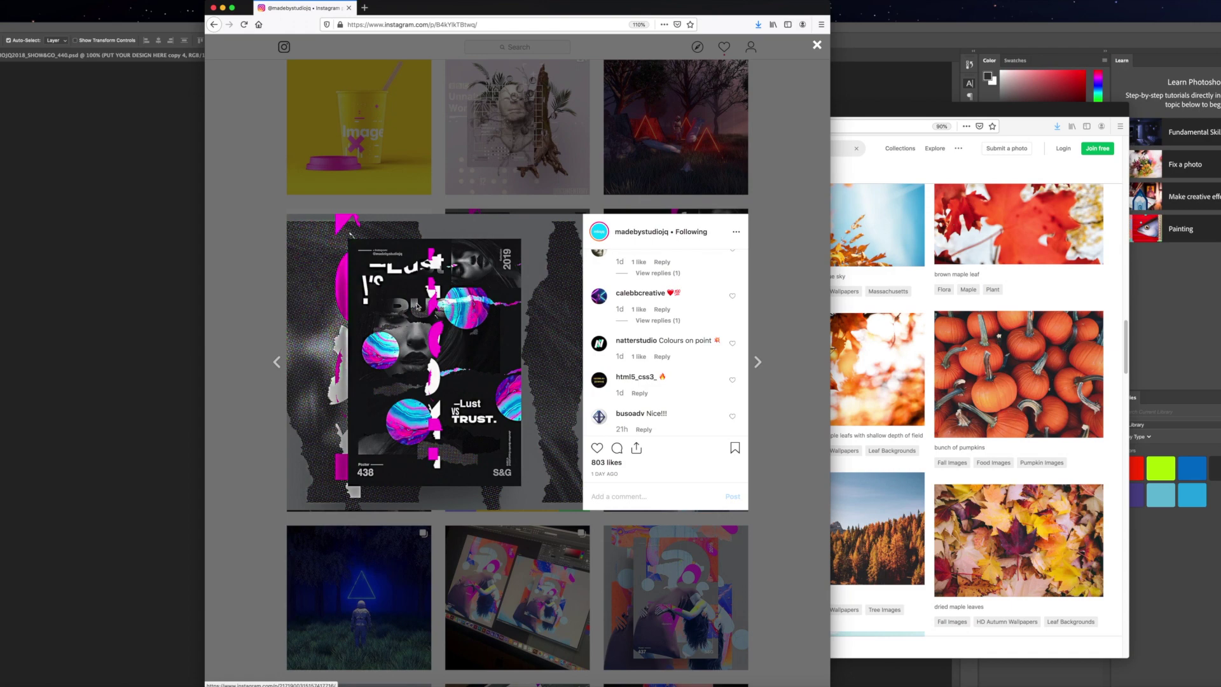
click(235, 490)
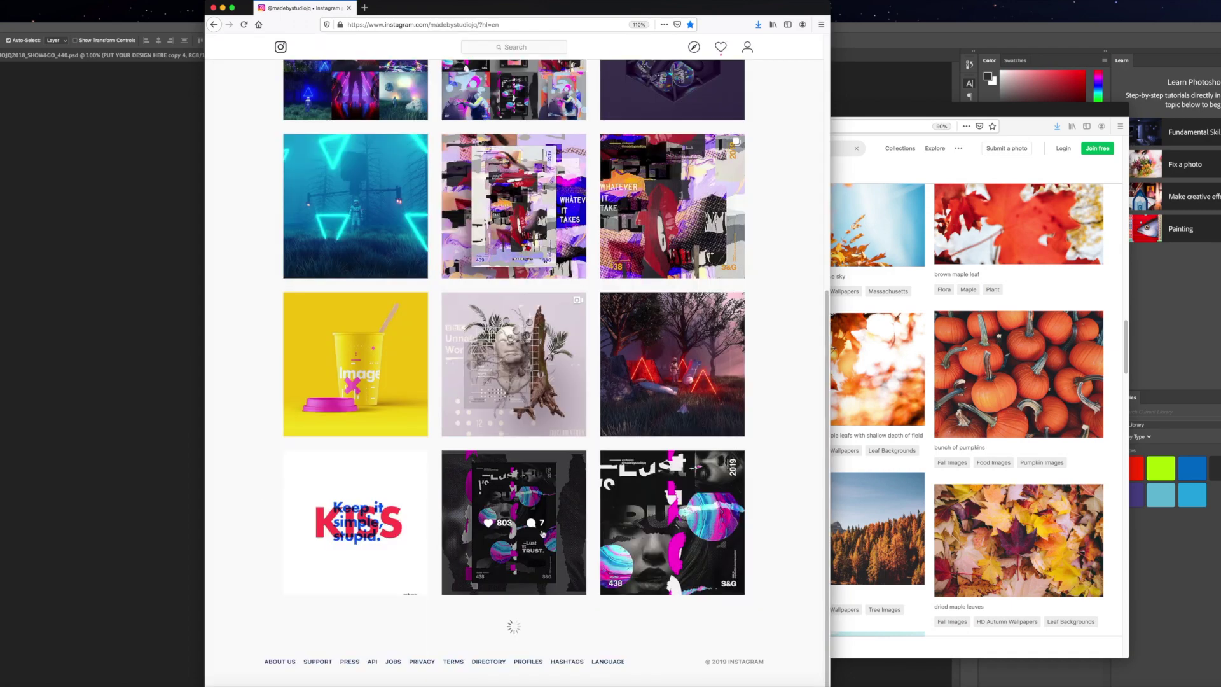
scroll(729, 541, down, 4)
scroll(728, 541, down, 3)
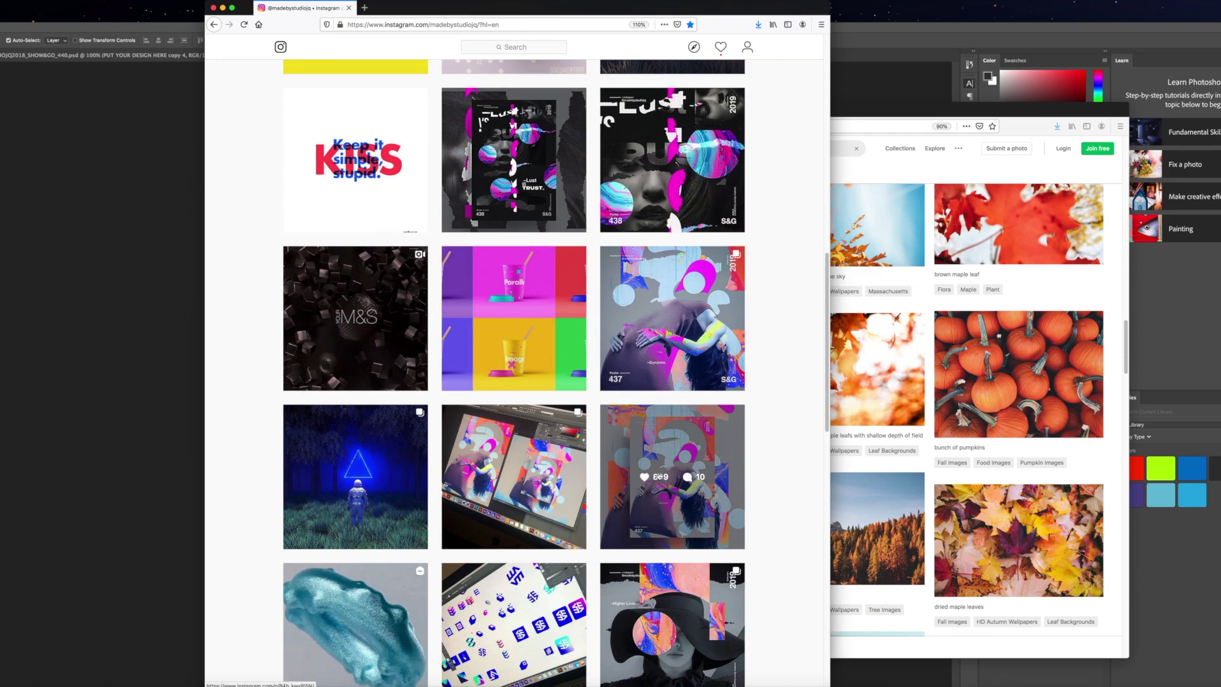
click(664, 425)
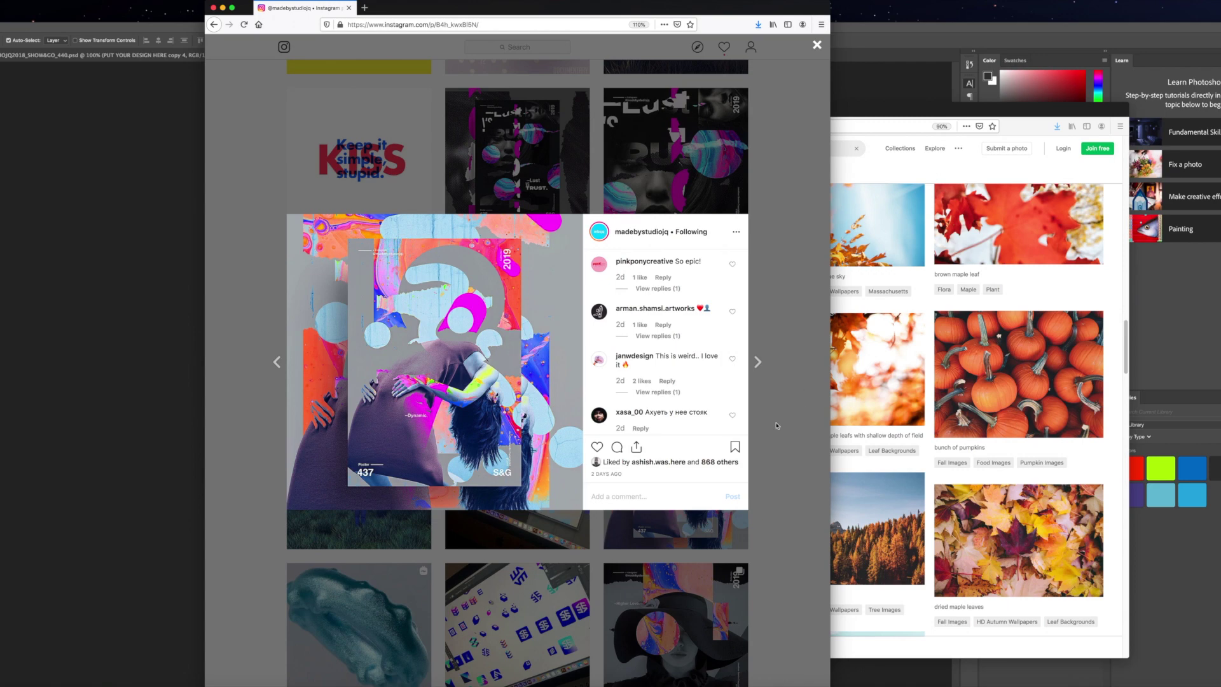
click(777, 417)
scroll(770, 380, down, 10)
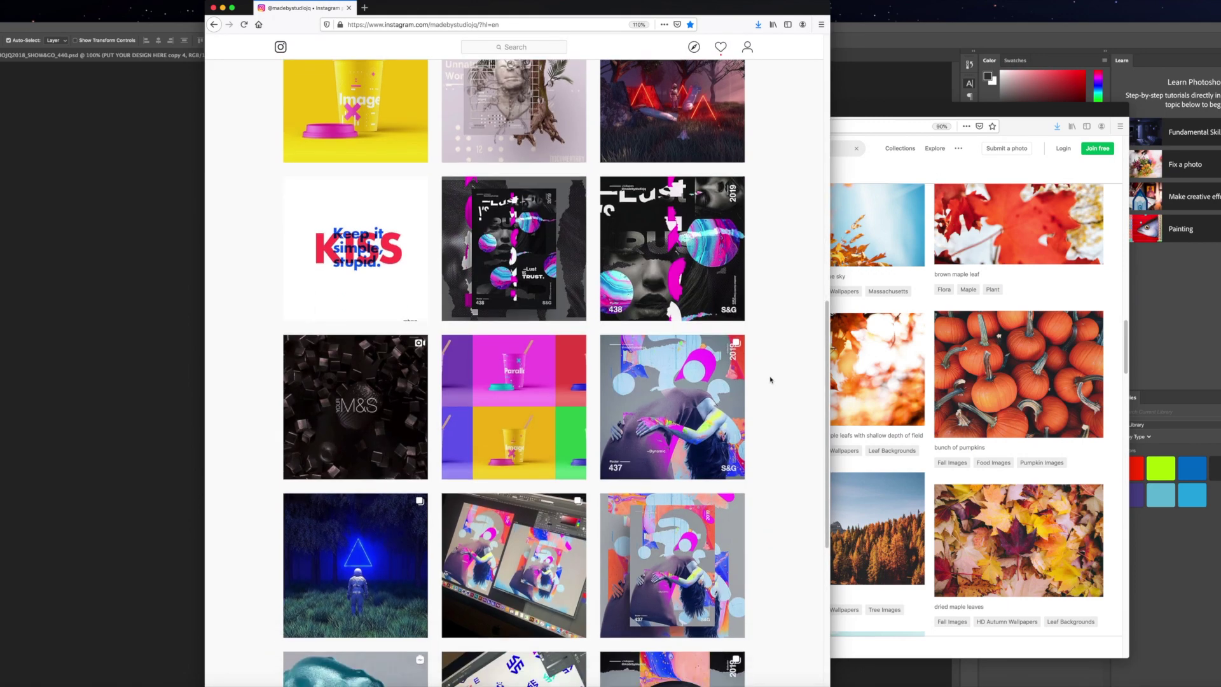
click(525, 432)
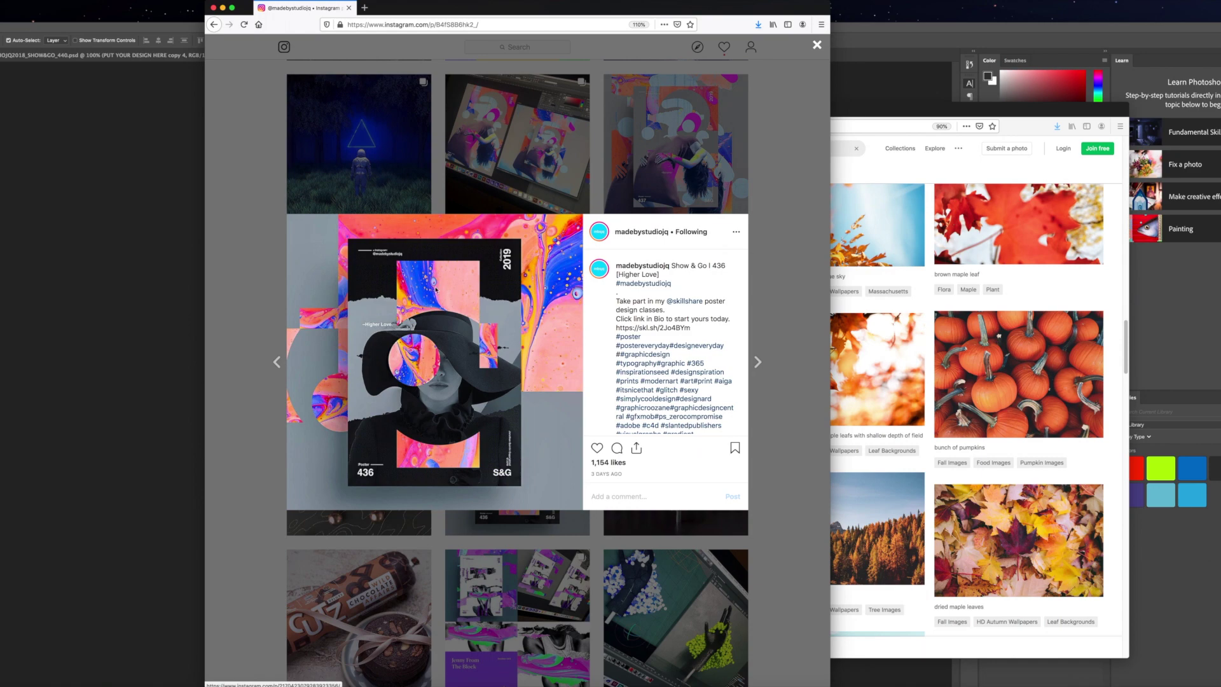
Move the Instagram window aside, search Unsplash for "texture" and download the dark green black and white plaid textile photo.
drag(420, 12, 484, 272)
click(725, 103)
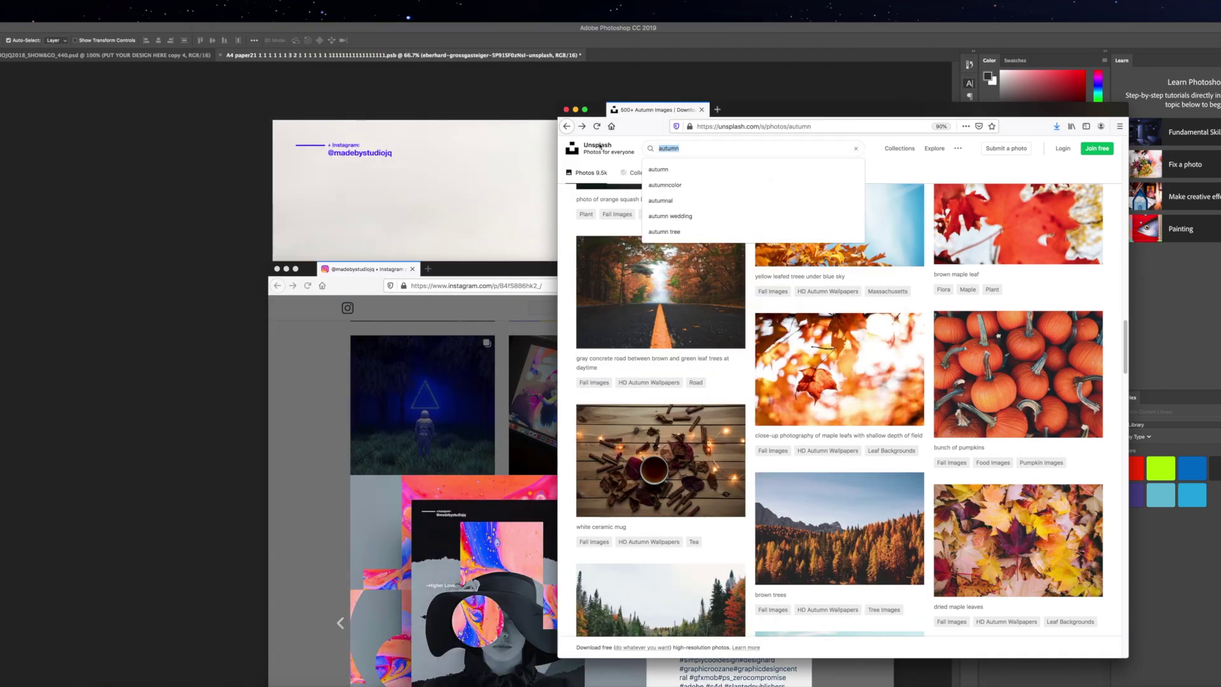
text(texture)
key(Return)
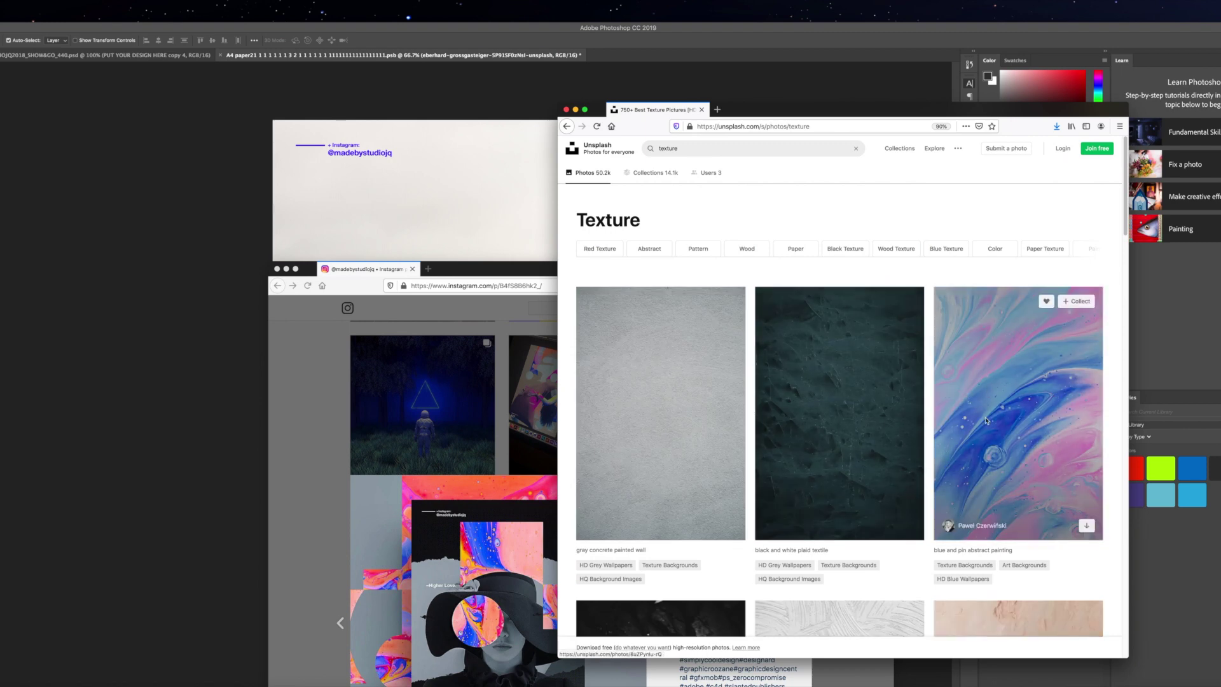
click(869, 413)
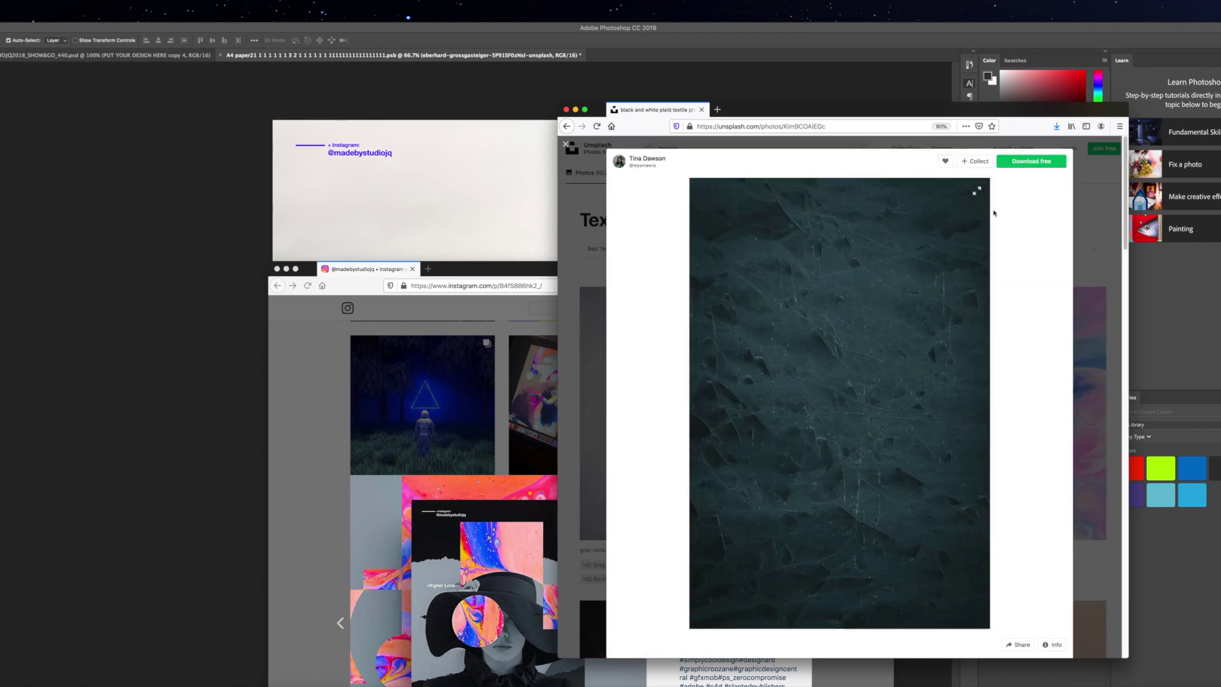
click(1034, 163)
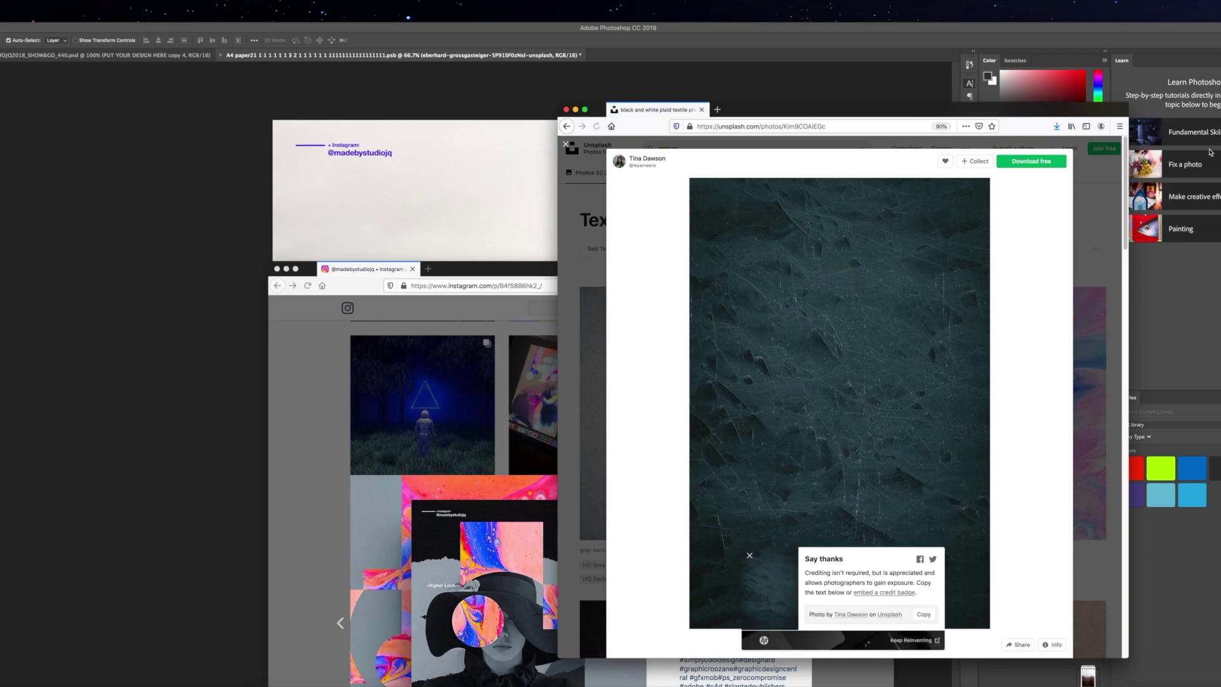
Place the dark green texture in the Photoshop poster, scaled to about 13.1 cm wide and centred over the mountain photo.
key(super+Tab)
drag(1220, 182, 213, 183)
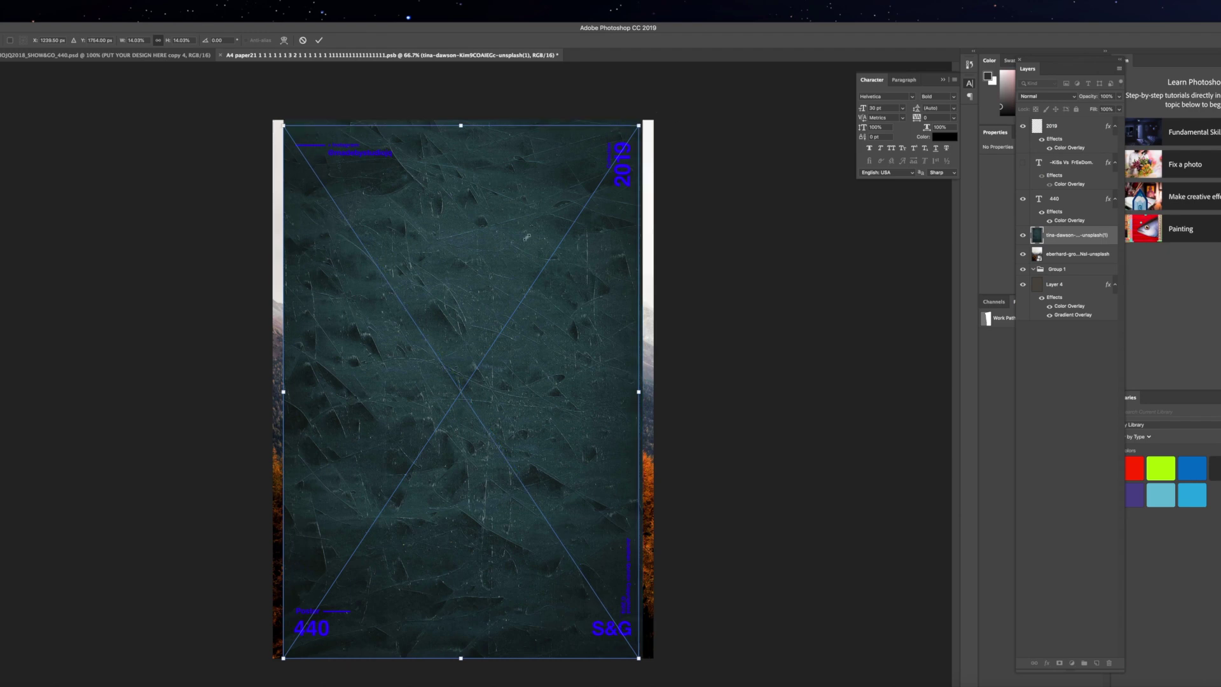
drag(643, 121, 487, 281)
drag(440, 383, 511, 292)
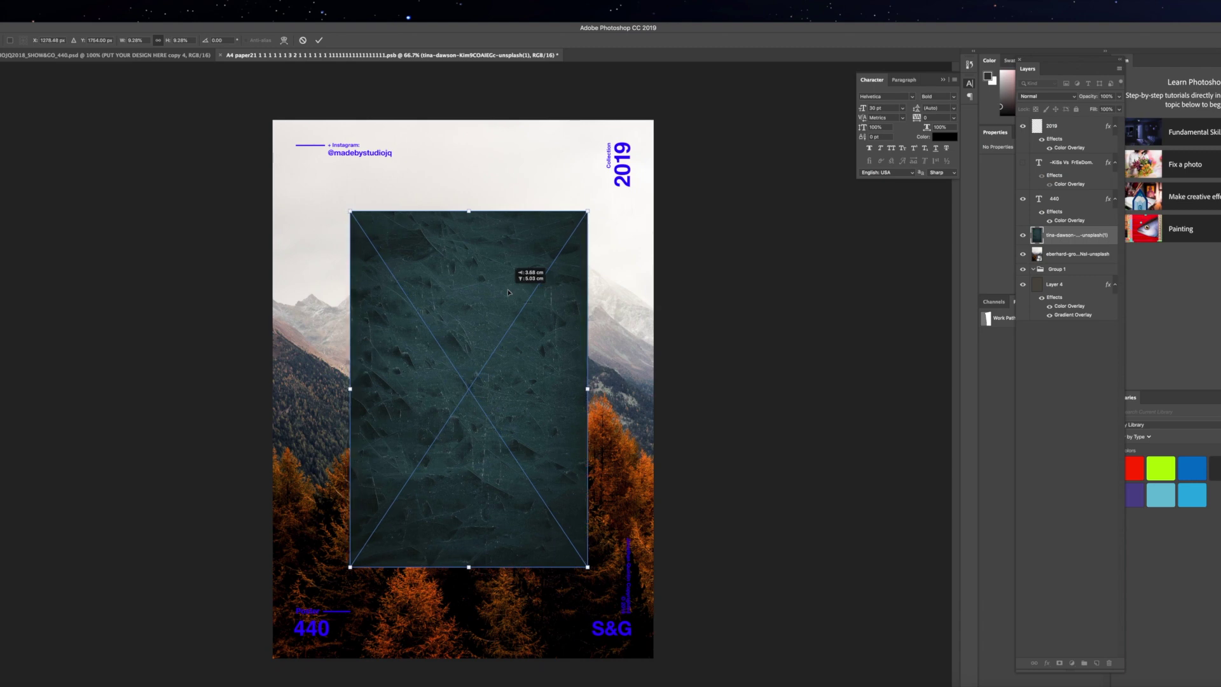
key(Return)
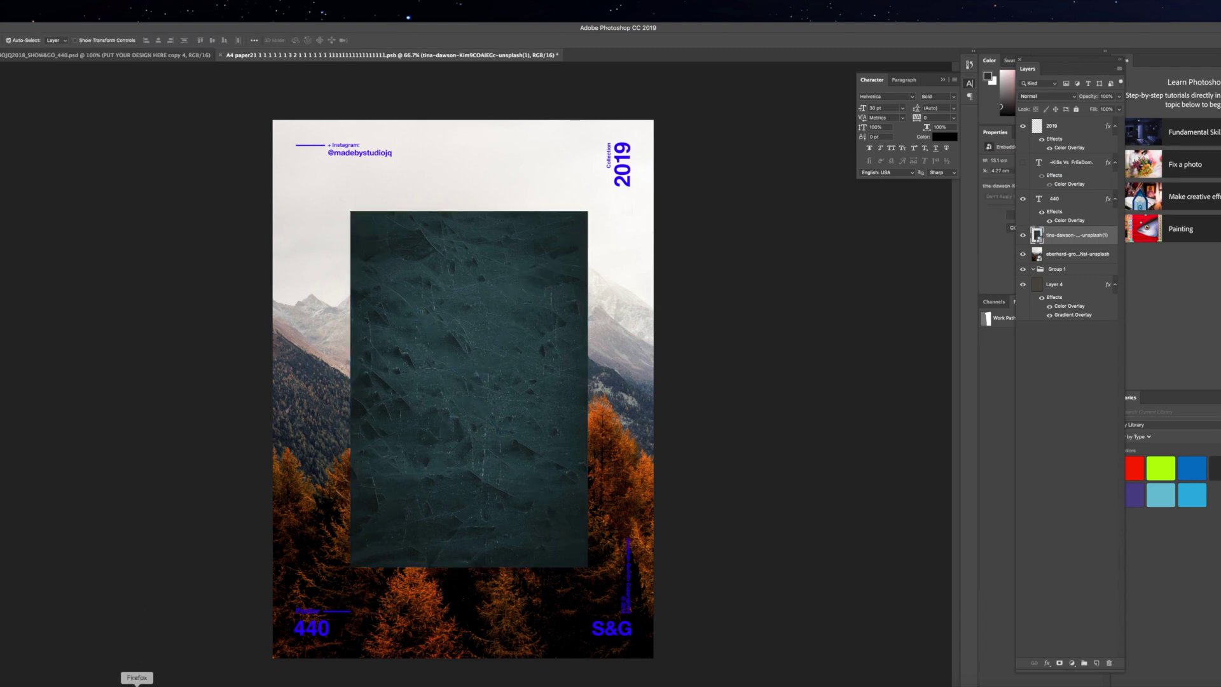
Return to the Unsplash texture results in Firefox and download the grayscale photo of the rock formation.
click(136, 686)
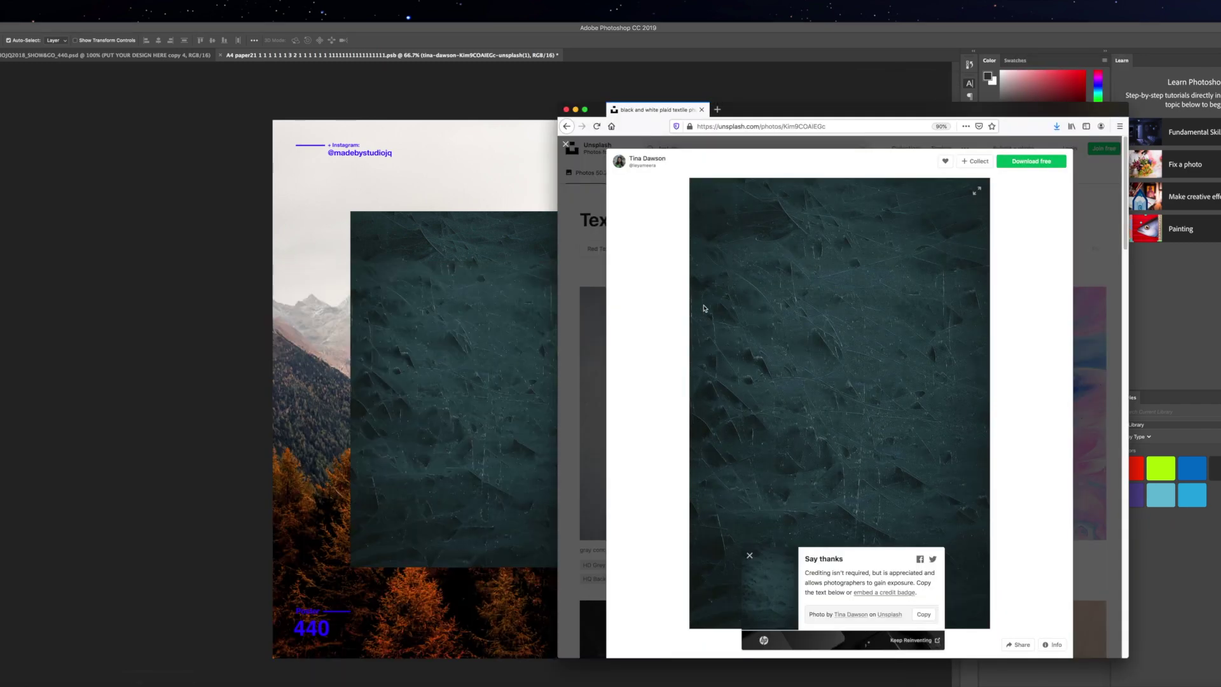
click(566, 144)
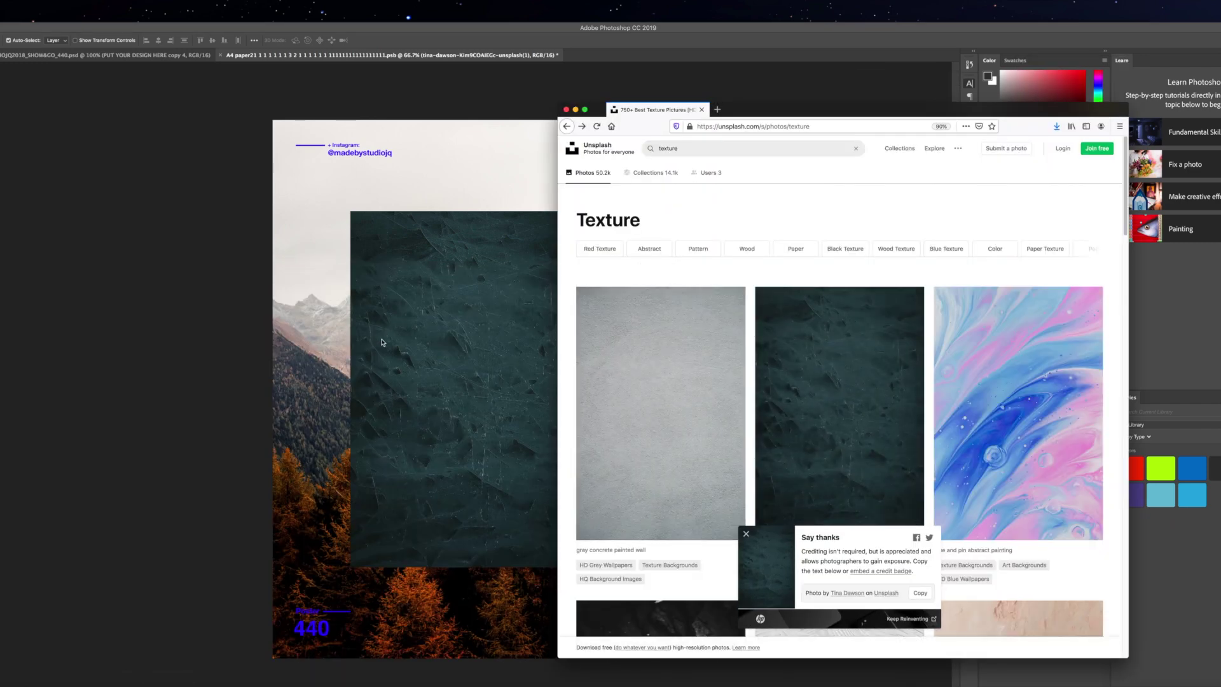
scroll(866, 288, down, 5)
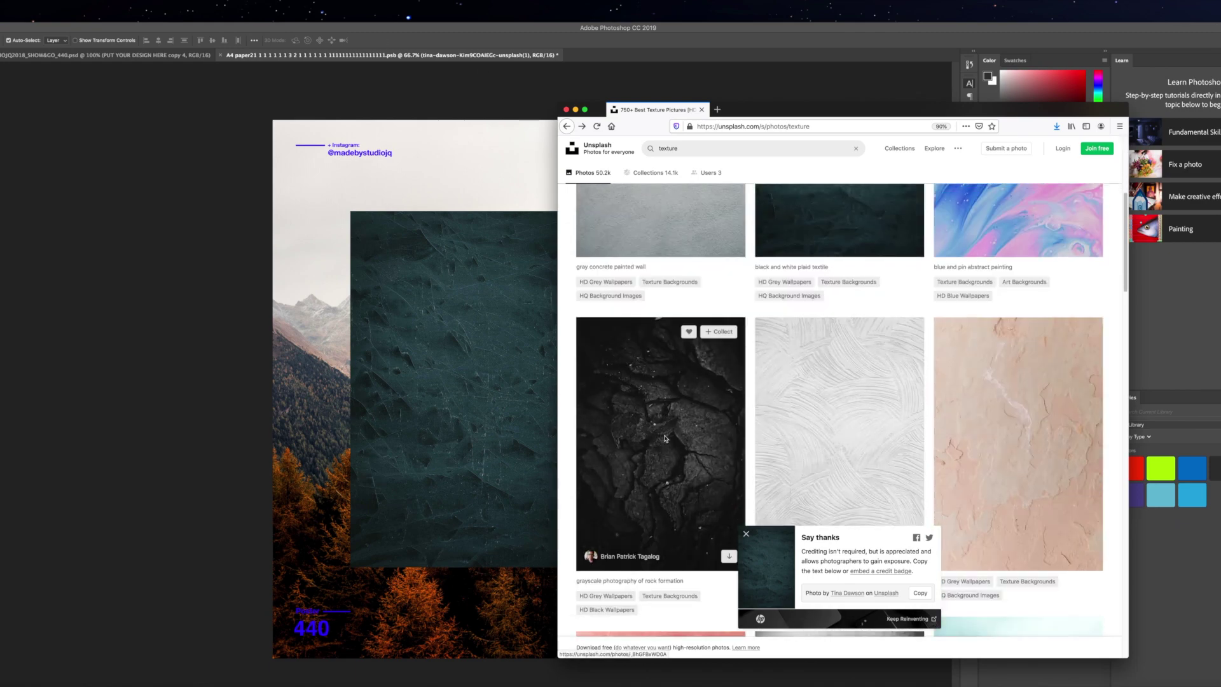
click(678, 439)
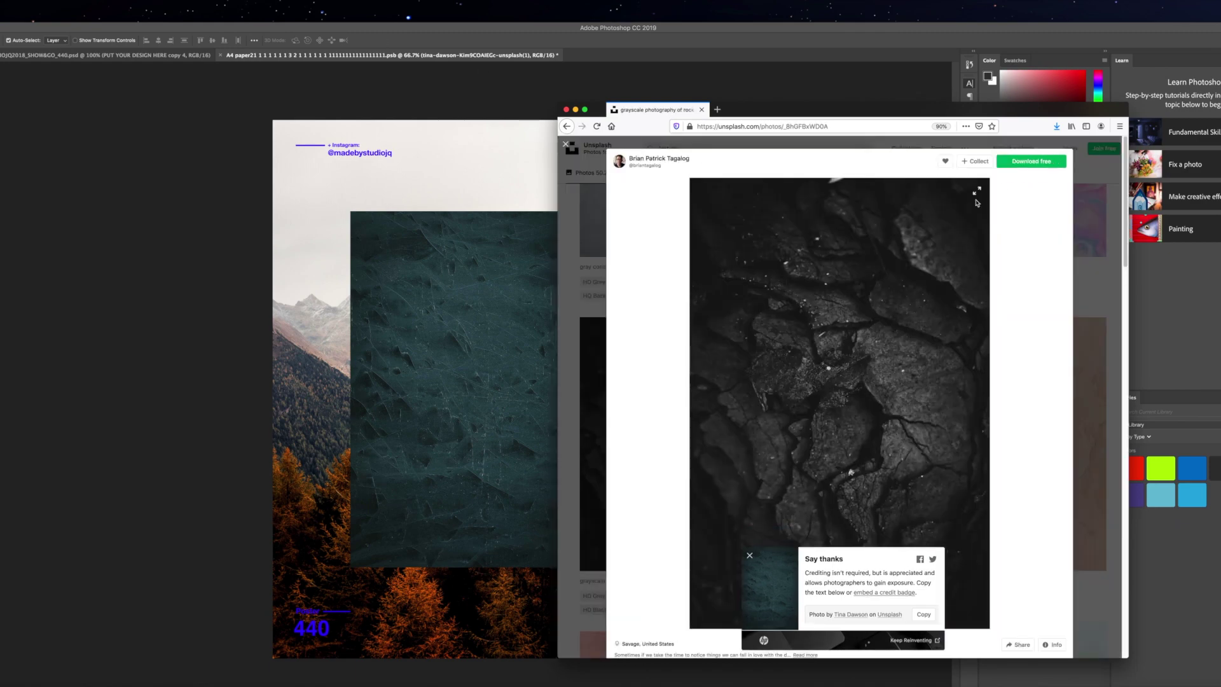
click(1020, 164)
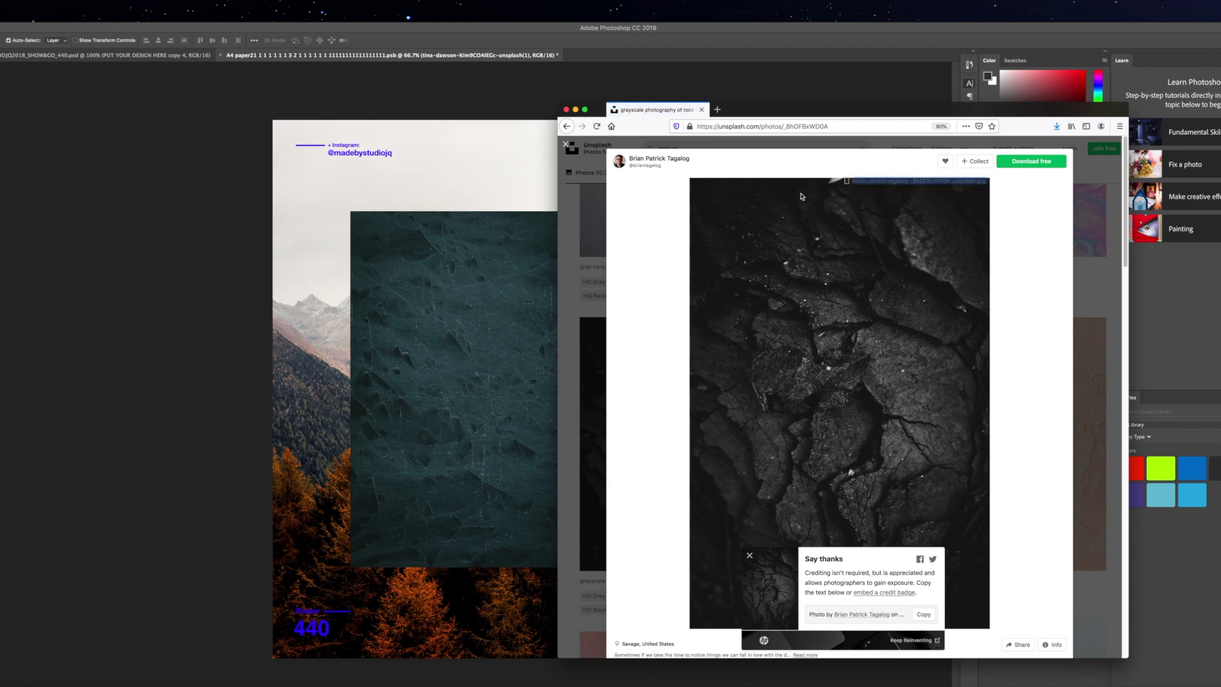
Place the rock formation photo in the Photoshop poster, enlarged to cover the whole canvas, and save the document.
drag(803, 197, 181, 302)
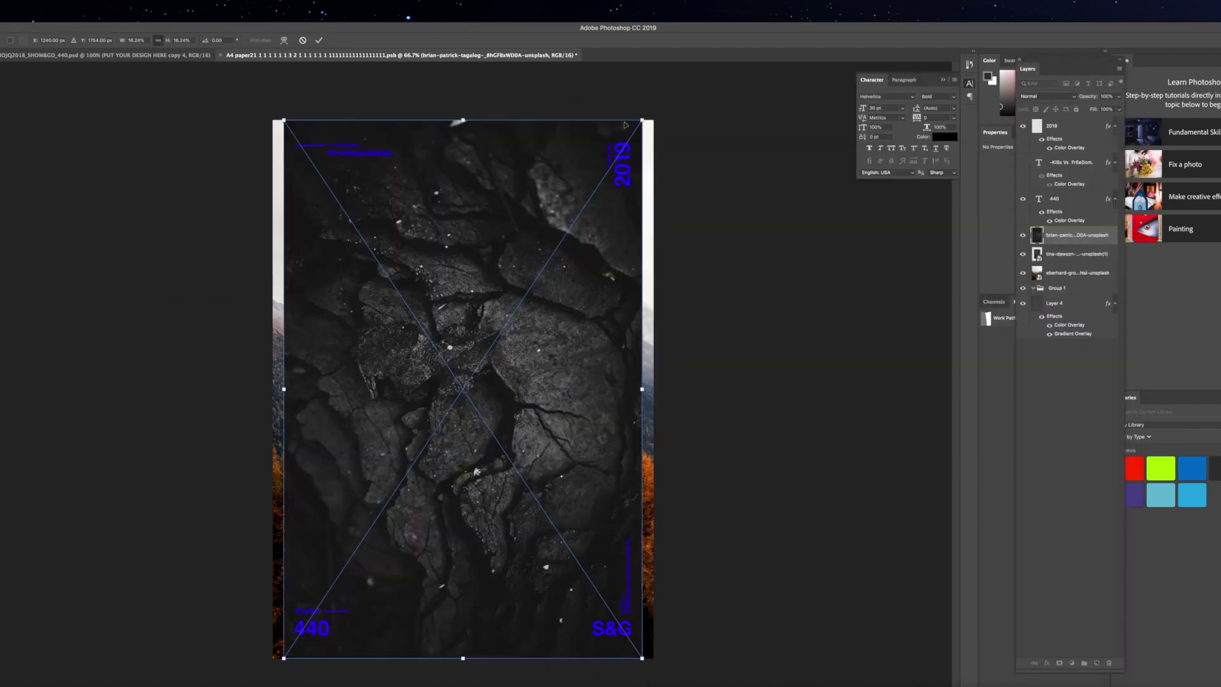
drag(644, 119, 709, 49)
drag(588, 242, 562, 306)
key(Return)
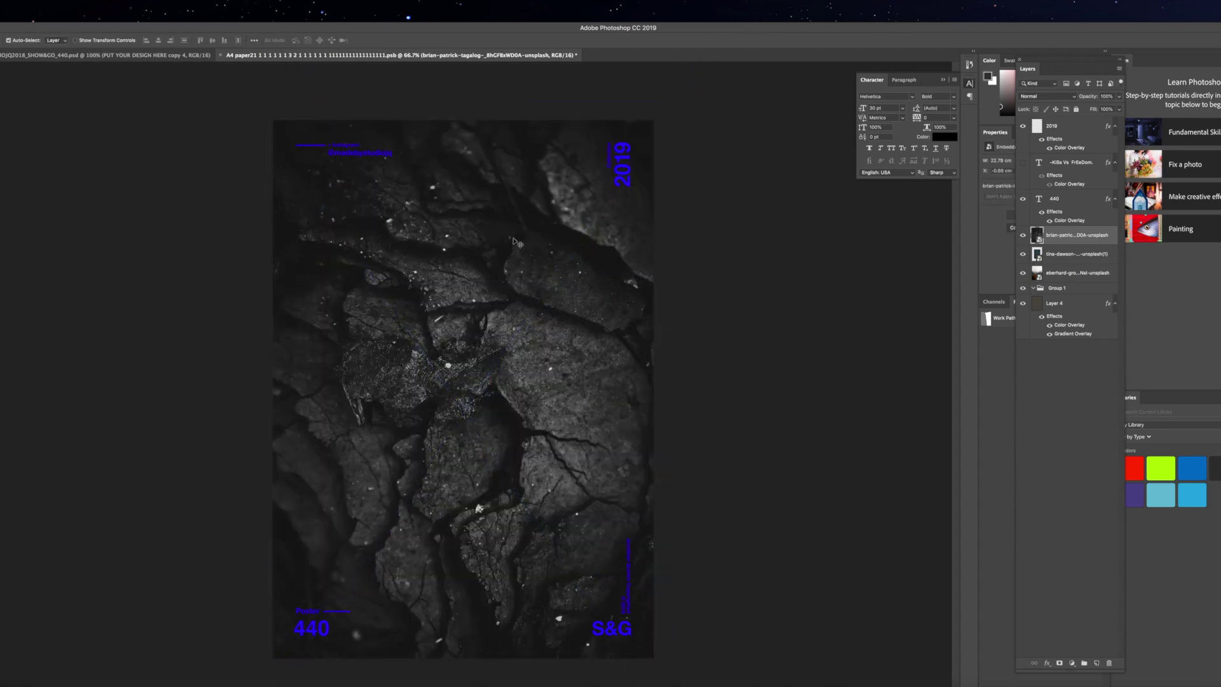
key(super+s)
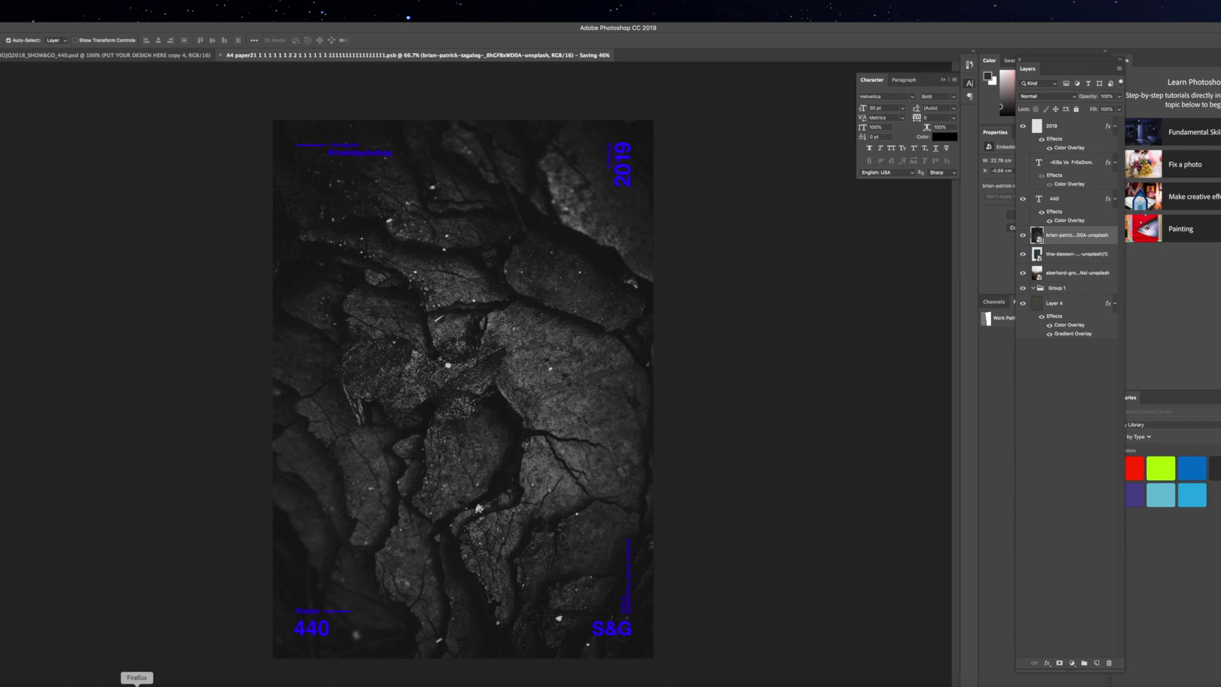
Return to Firefox, browse further down the Unsplash texture results and download the multicoloured marbled liquid photo.
click(139, 686)
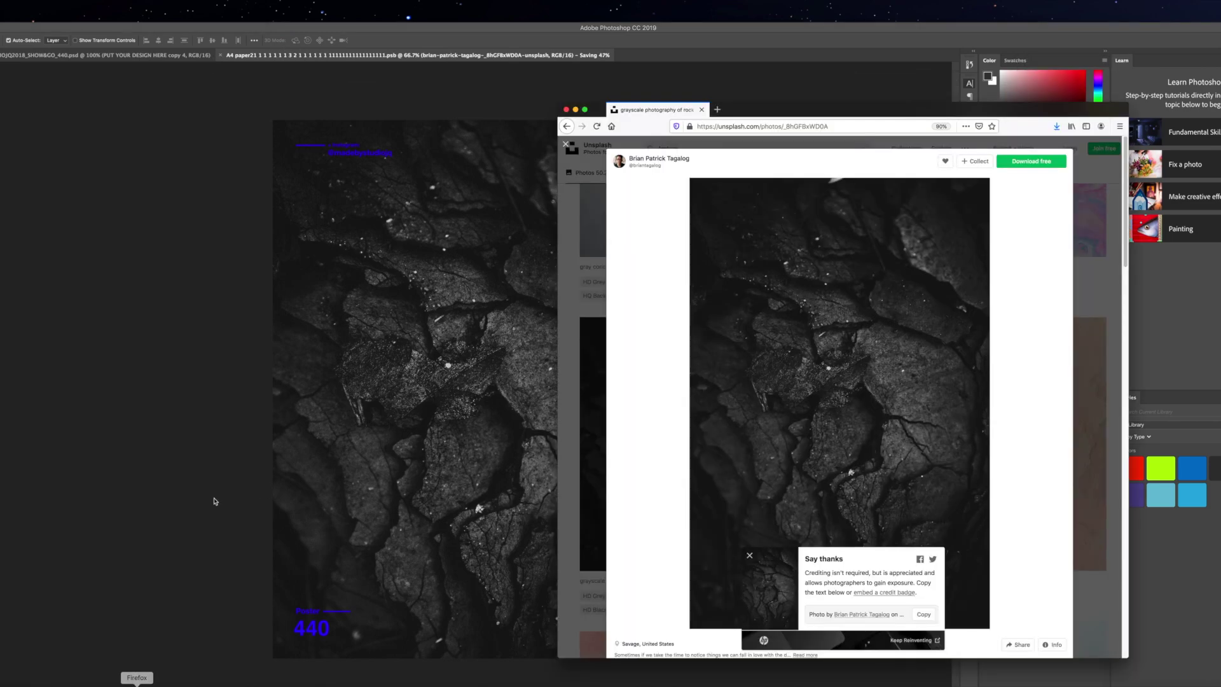
click(566, 144)
scroll(811, 467, down, 10)
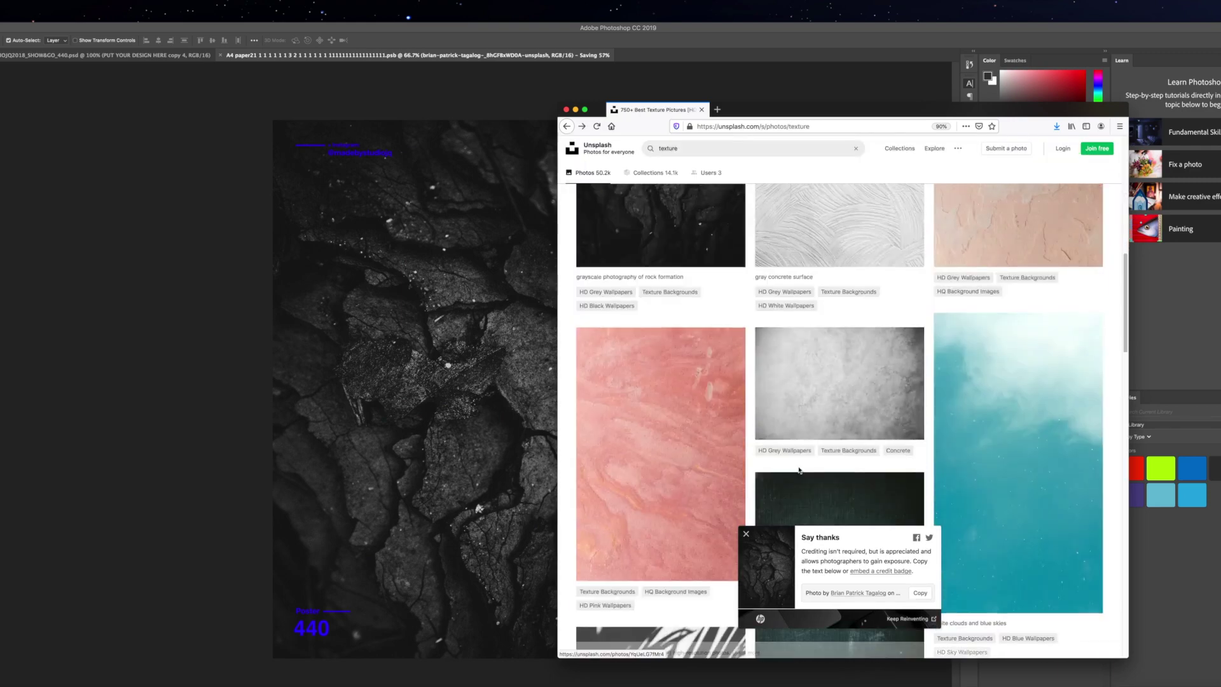
scroll(811, 467, down, 15)
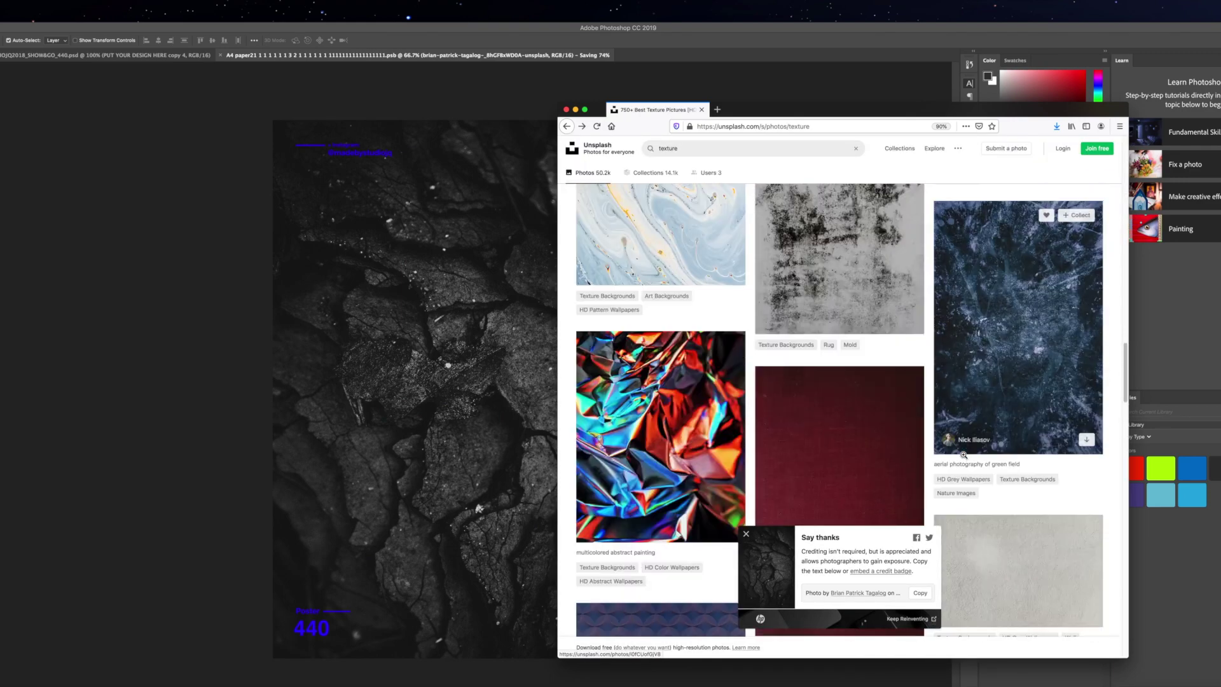
scroll(962, 454, up, 2)
click(676, 346)
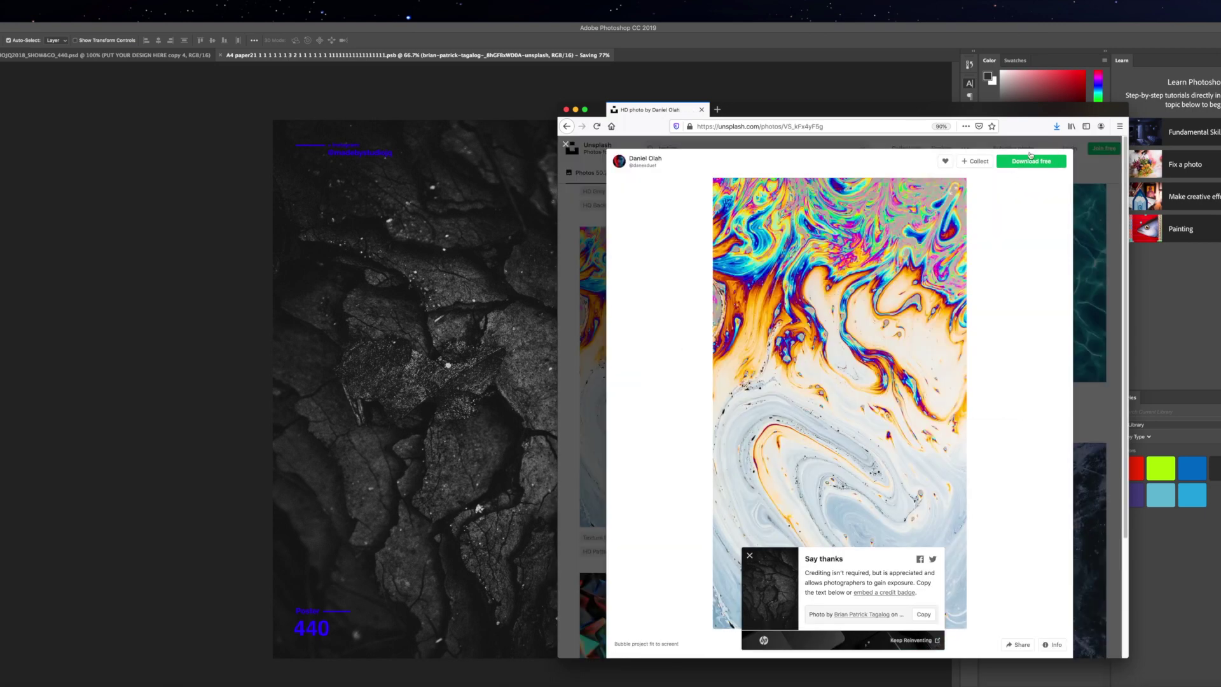
click(1030, 162)
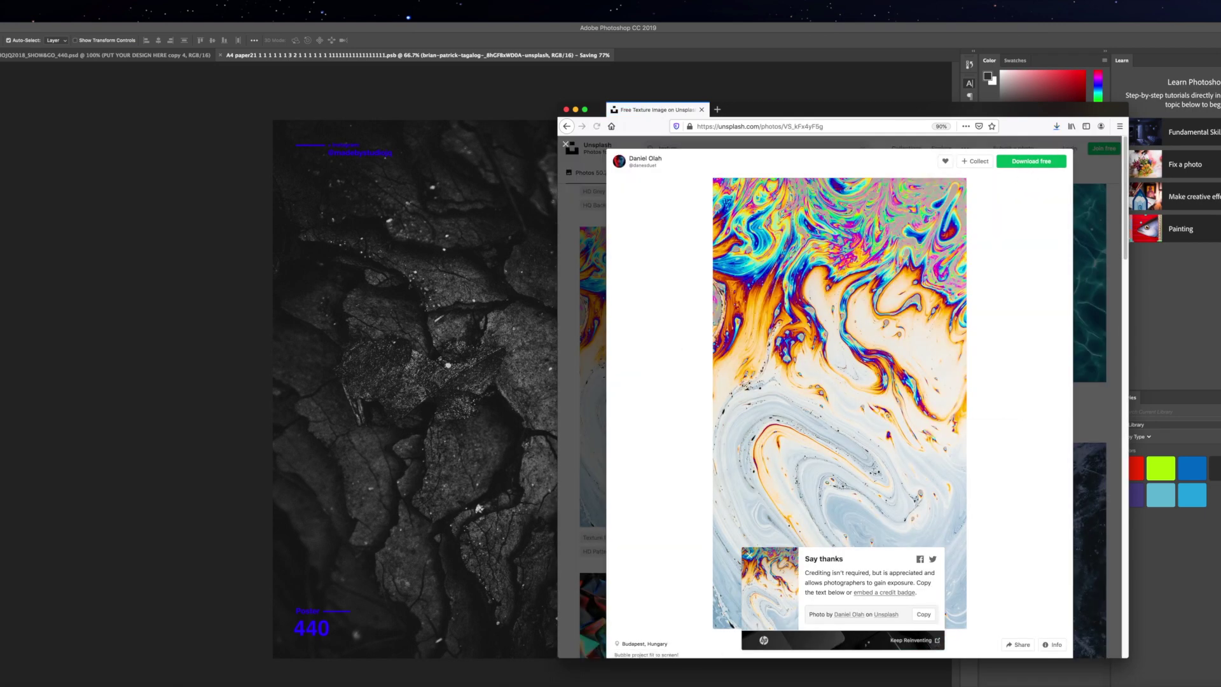
Place the marbled liquid photo in the Photoshop poster, scaled to about 12.4 by 22 cm and roughly centred over the rock texture.
drag(1206, 127, 197, 247)
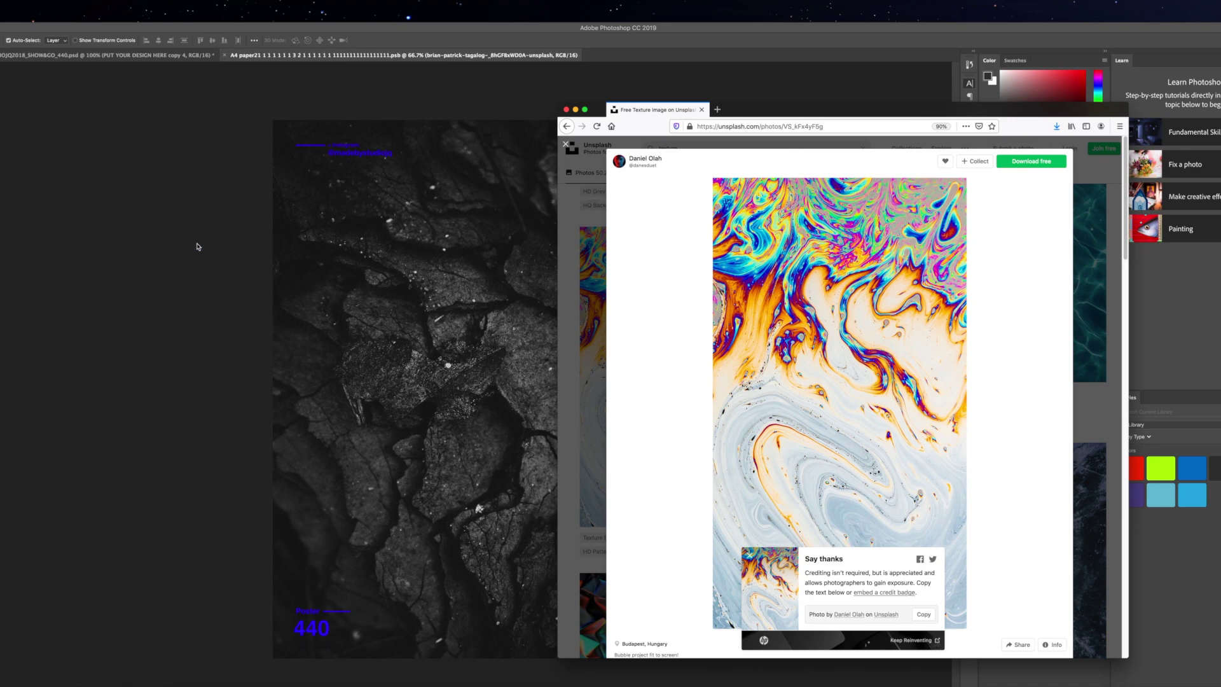
click(198, 246)
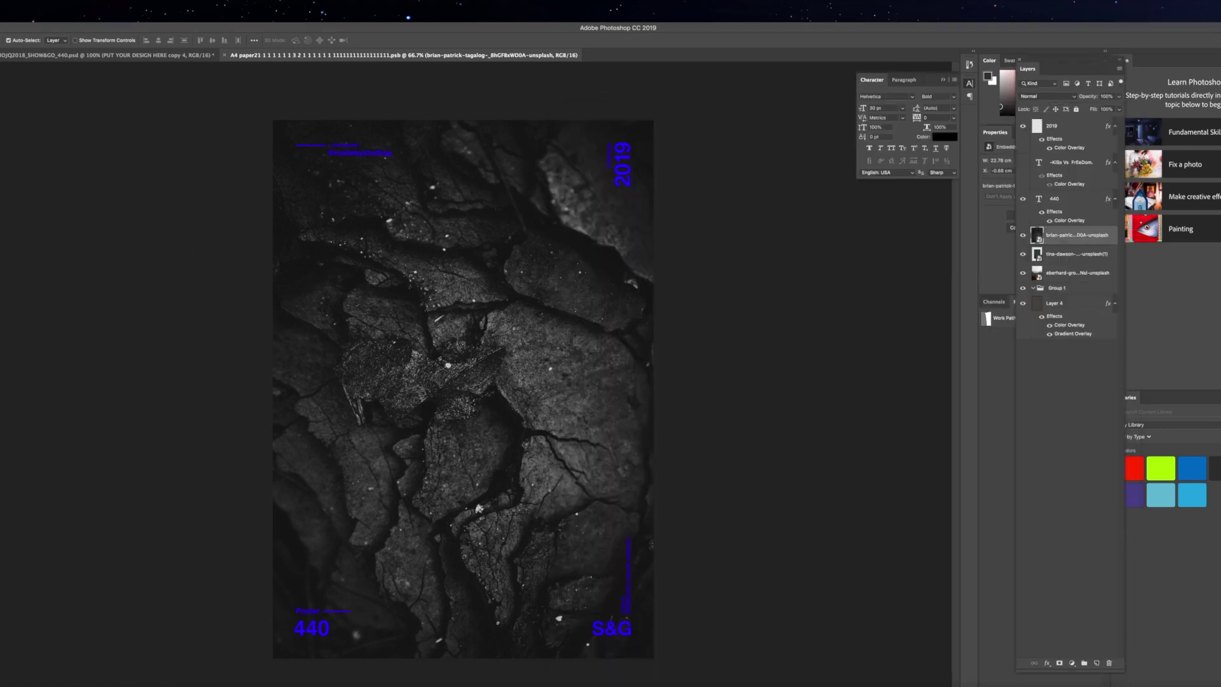
drag(1206, 126, 347, 249)
click(723, 283)
drag(706, 204, 450, 267)
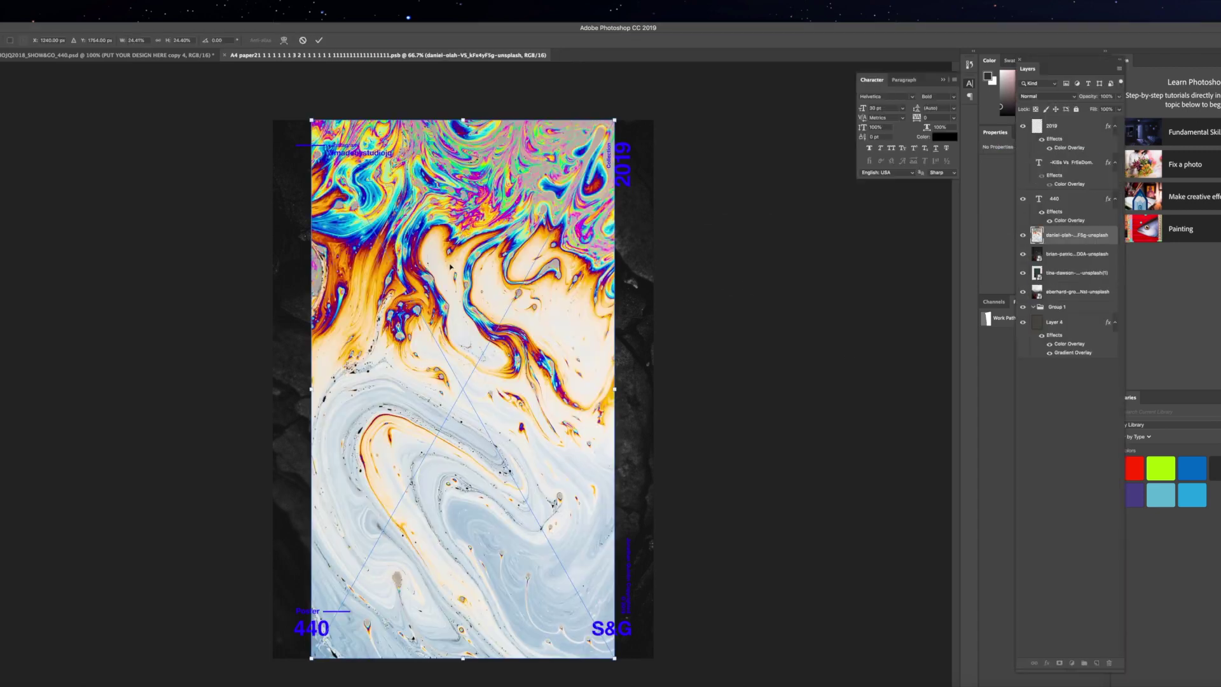
drag(617, 119, 523, 250)
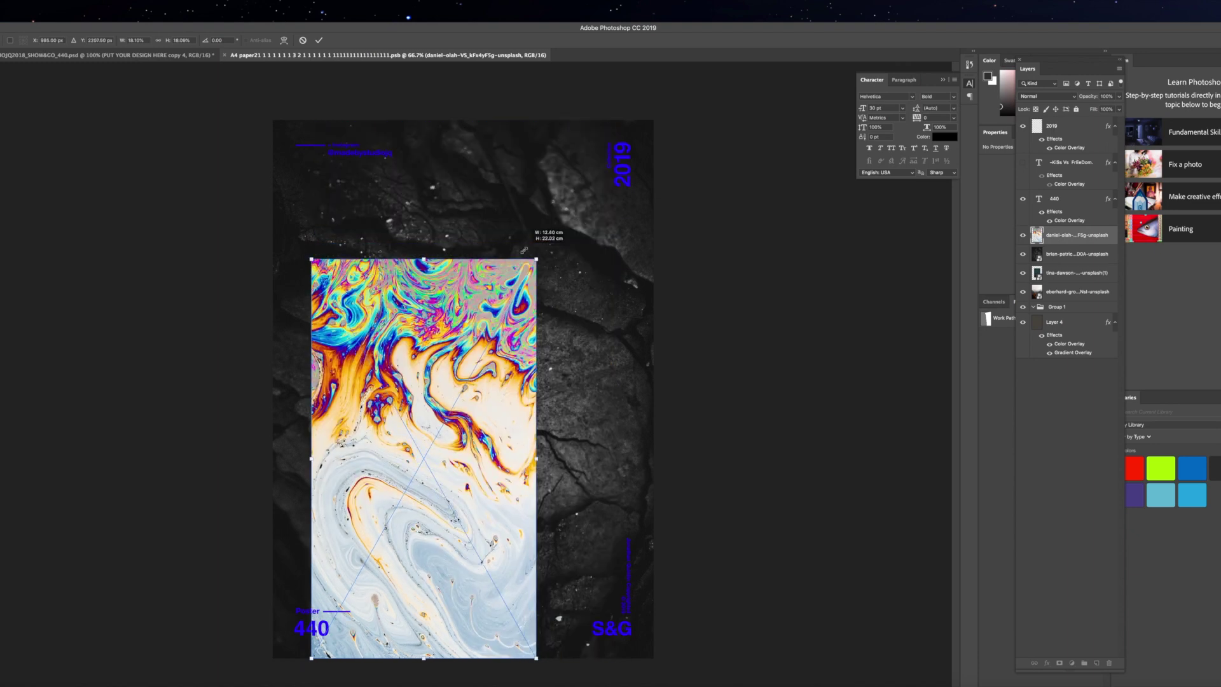
drag(471, 345, 505, 296)
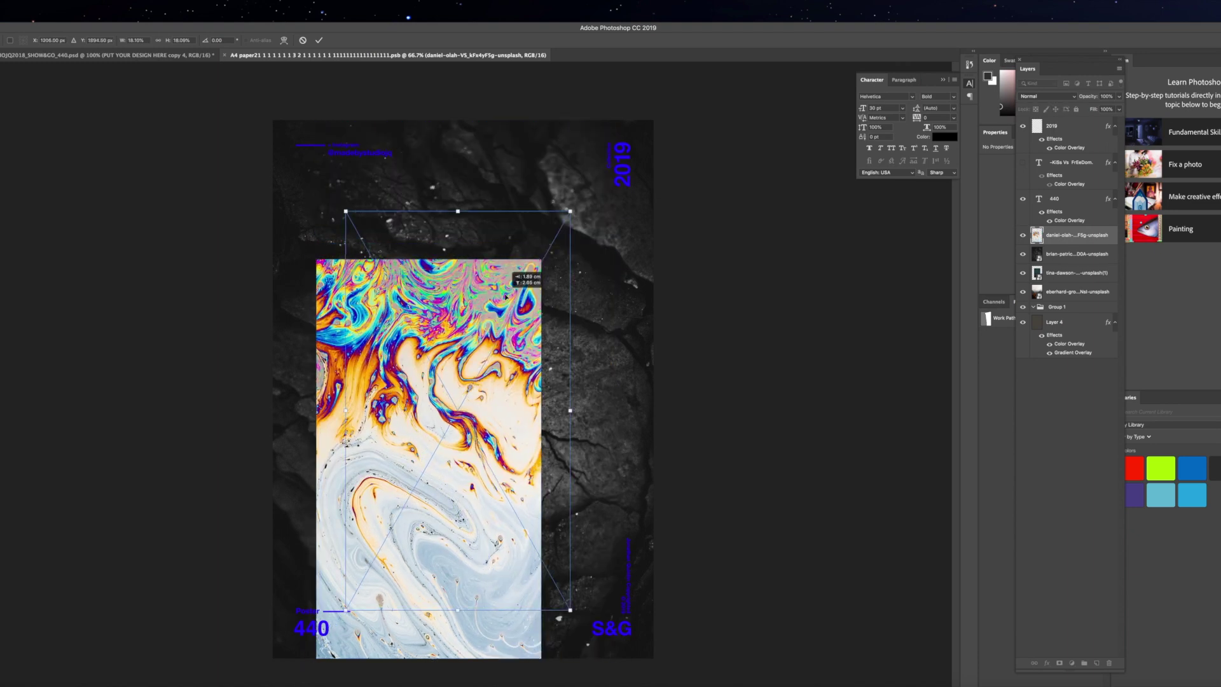
key(Escape)
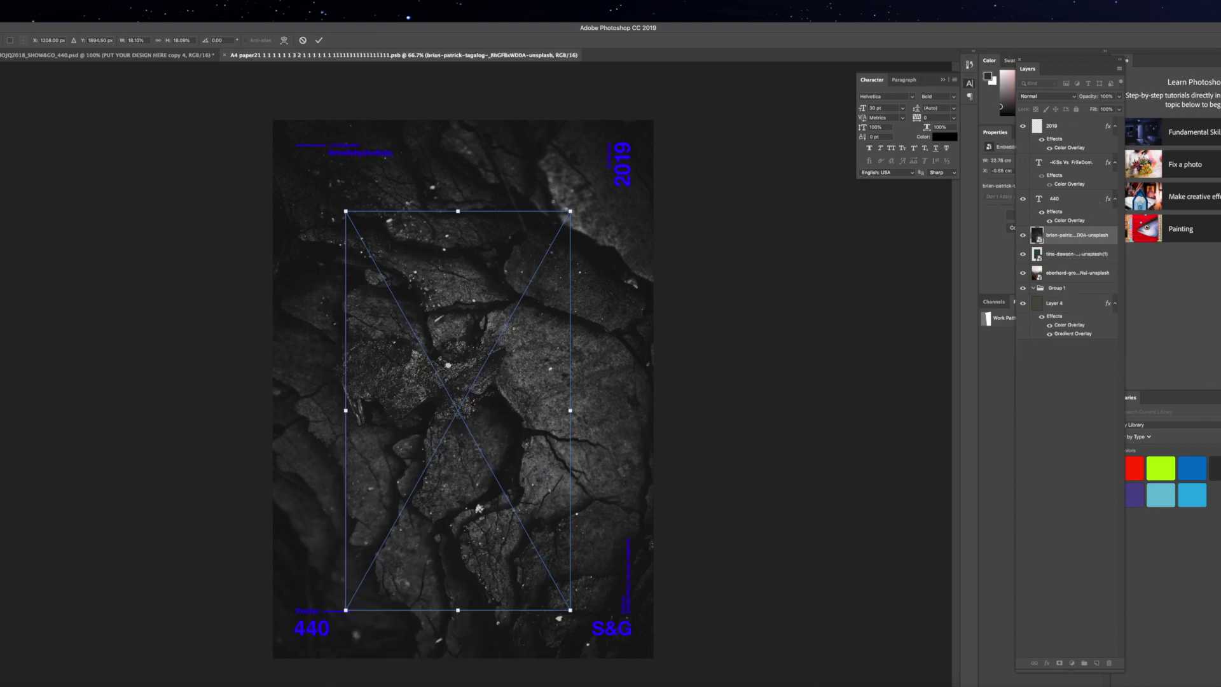
key(Return)
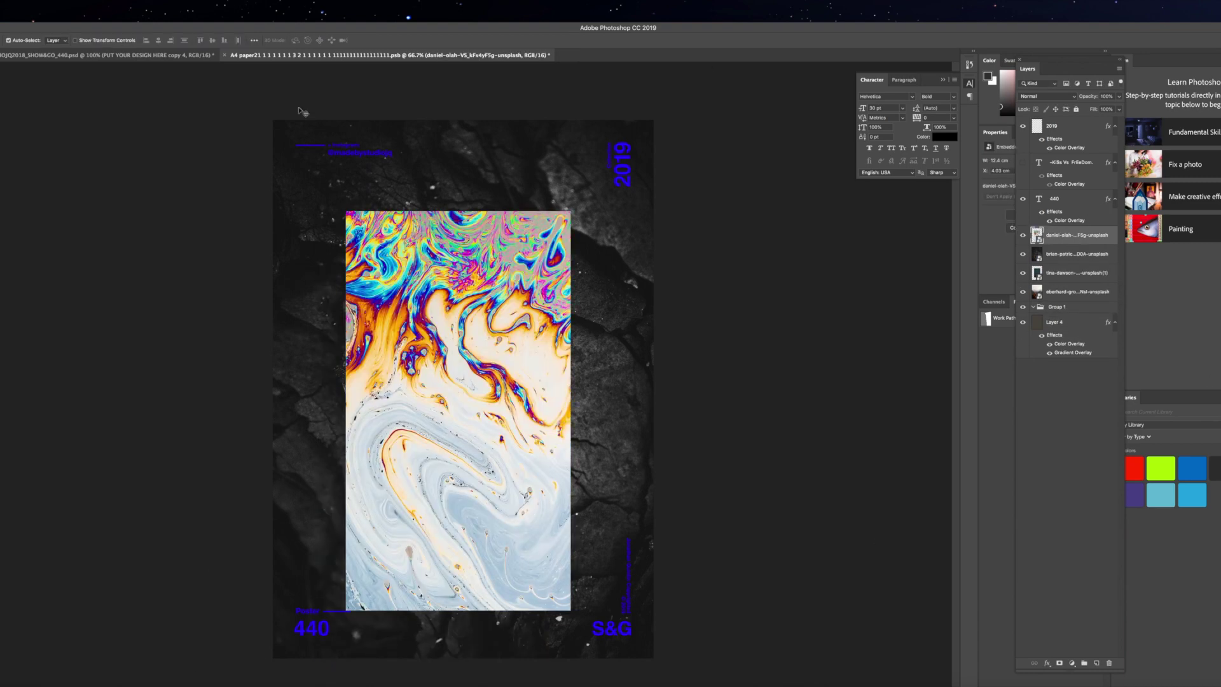
Switch to Firefox, return to the Unsplash texture results, and search for "model winter" instead.
drag(268, 35, 254, 198)
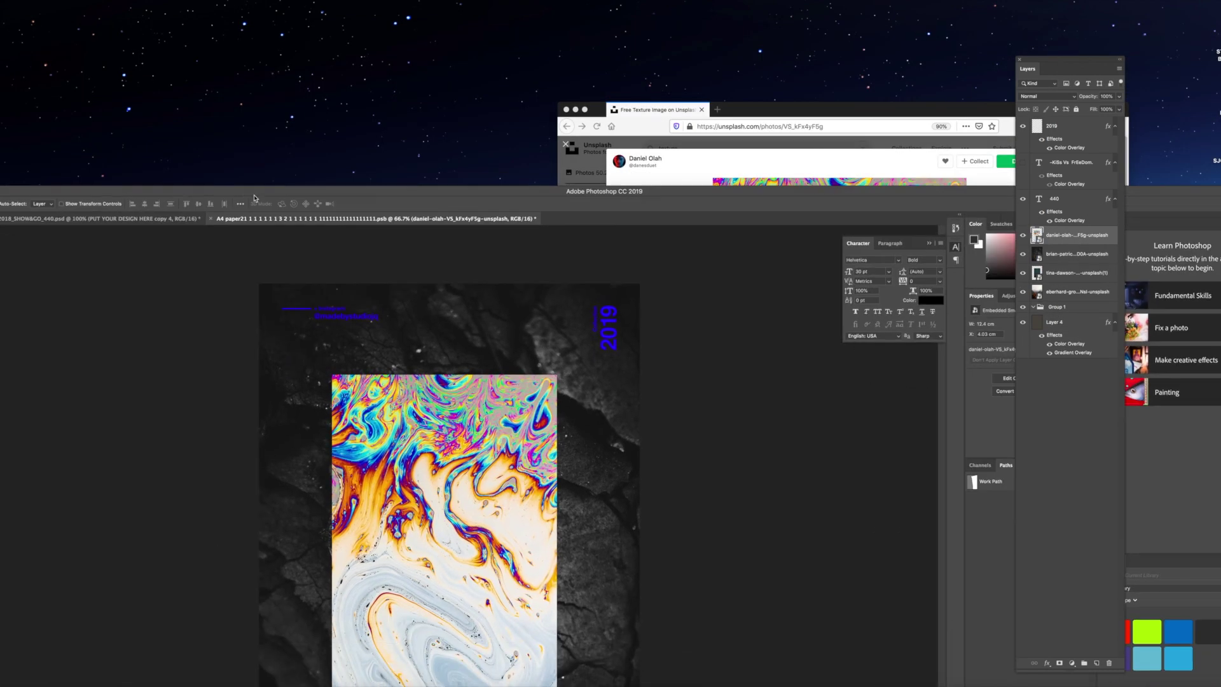
click(586, 163)
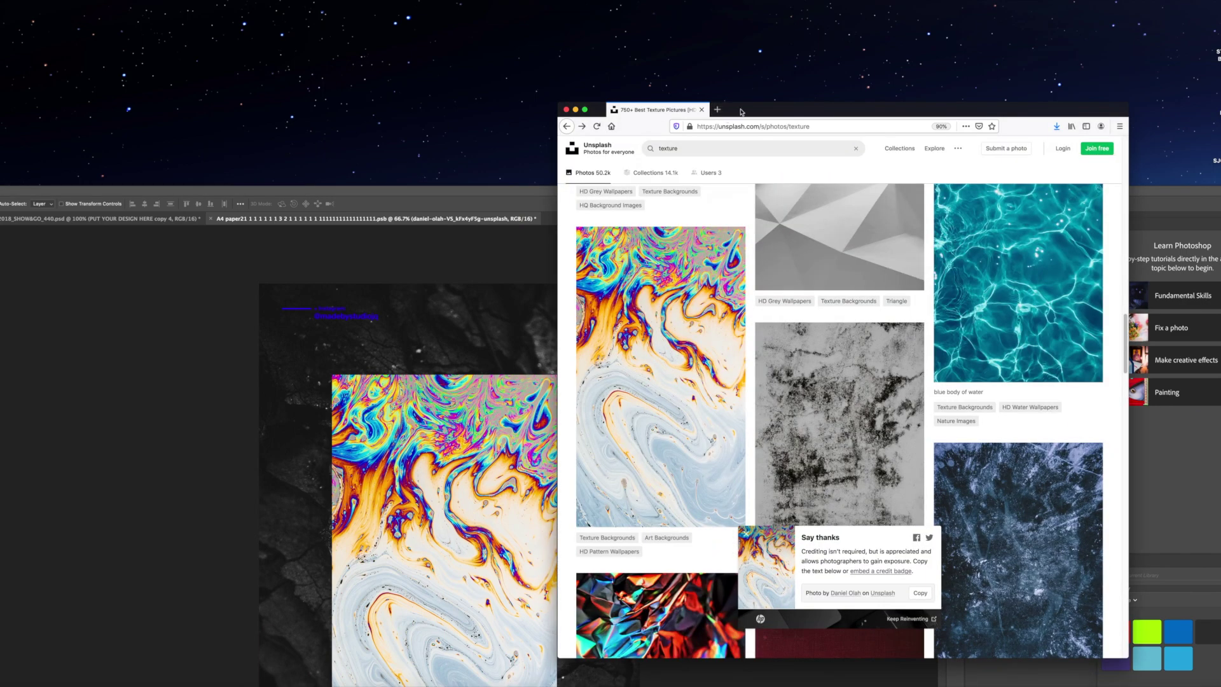
drag(741, 110, 549, 45)
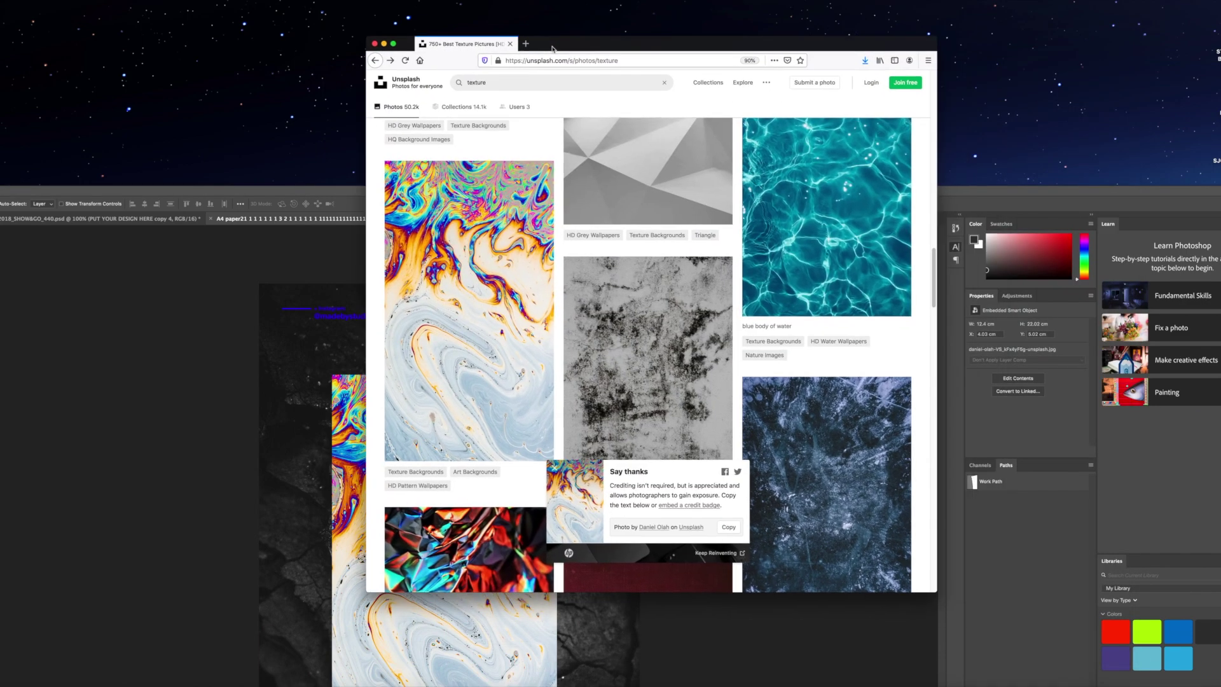
scroll(787, 313, down, 6)
scroll(787, 310, up, 8)
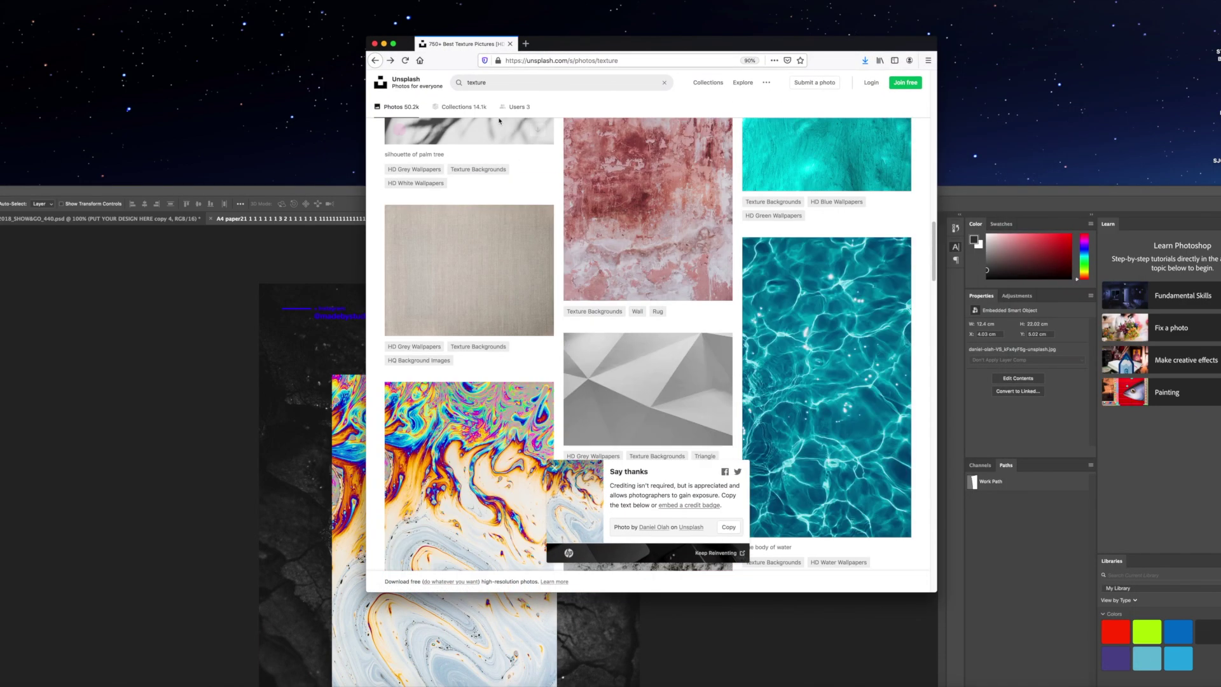
double_click(486, 84)
text(mod)
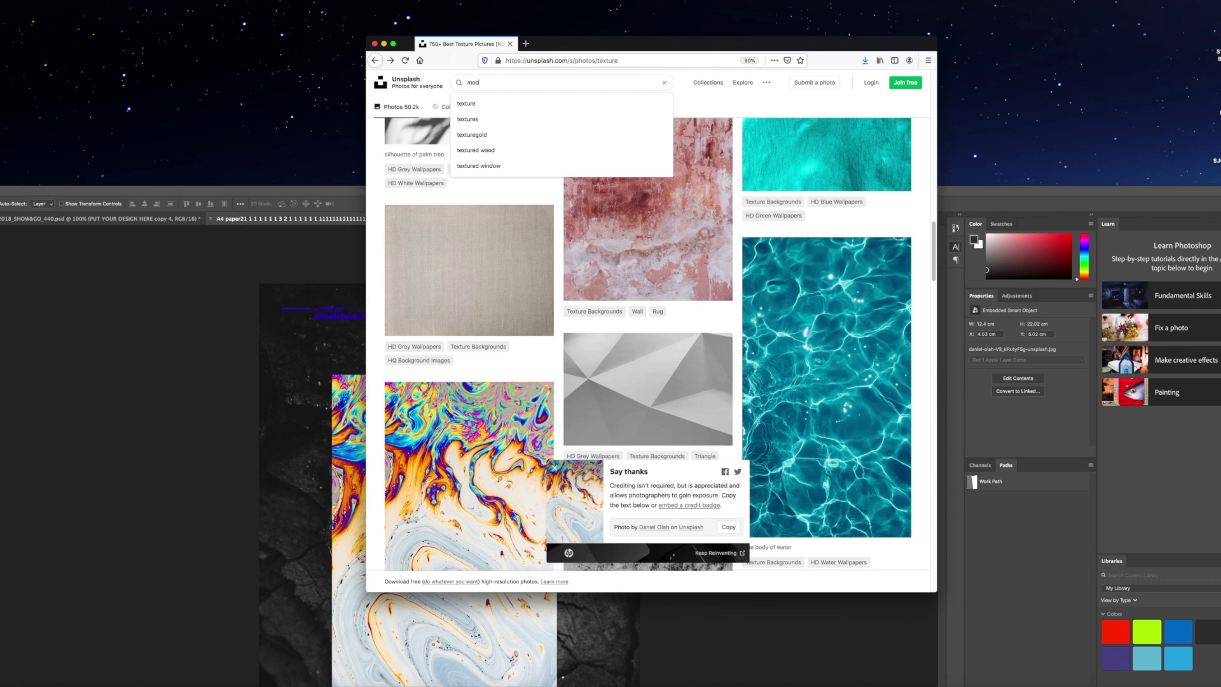
text(el winter)
key(Return)
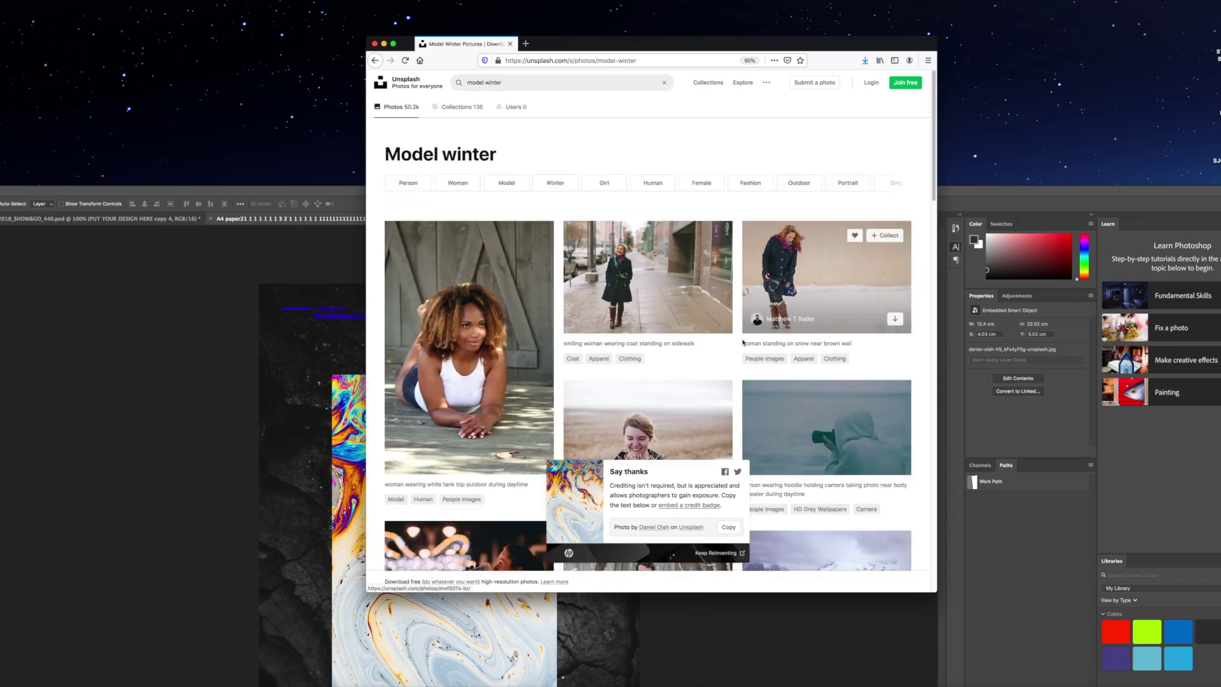
Browse the model winter results, open the woman on stairs photo, and download the dark staircase photo from its related photos.
scroll(795, 286, down, 1)
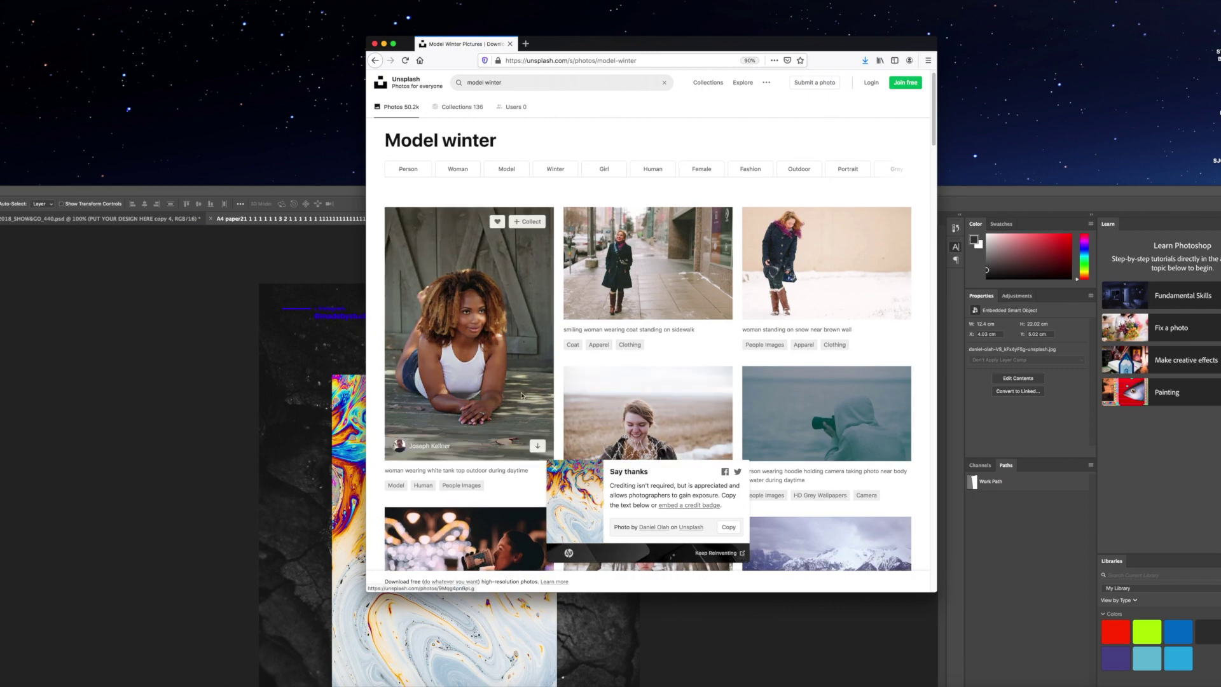
scroll(528, 376, down, 10)
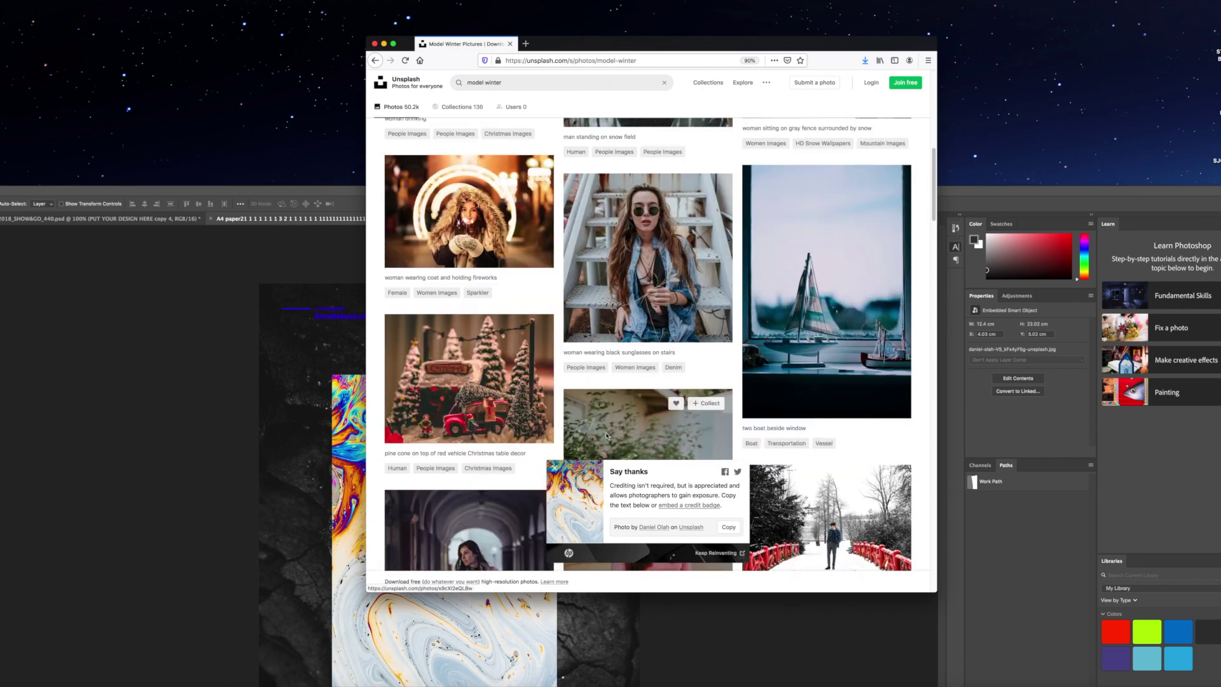
click(552, 471)
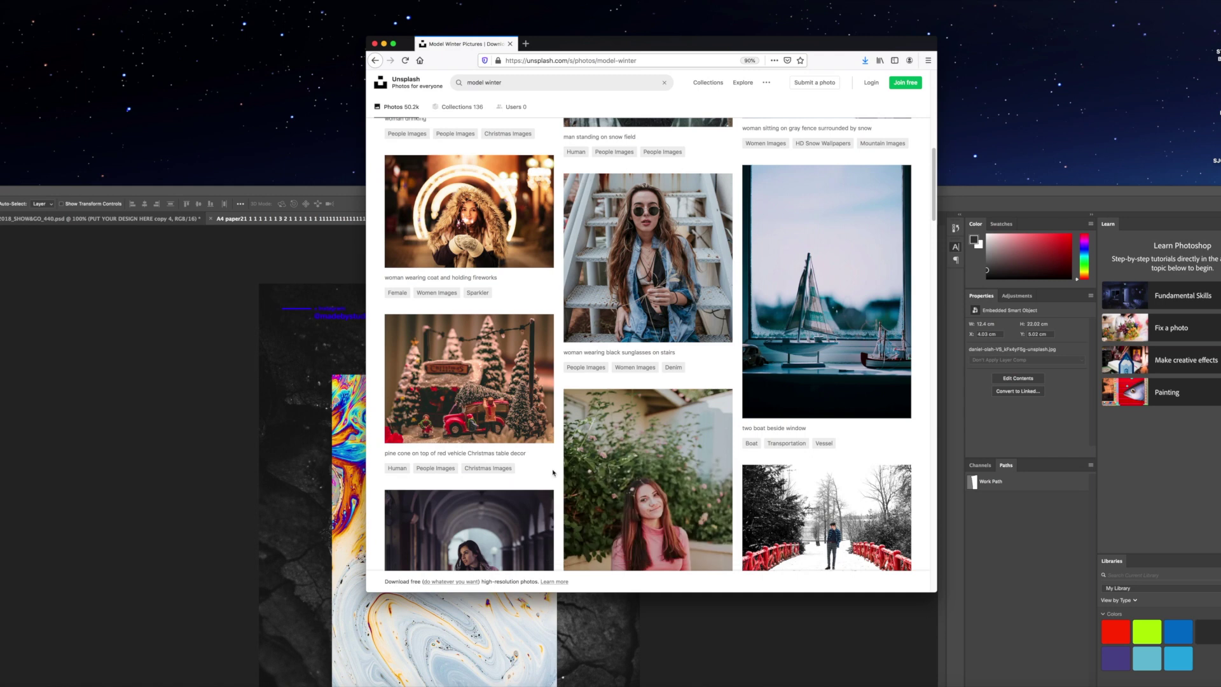
click(629, 243)
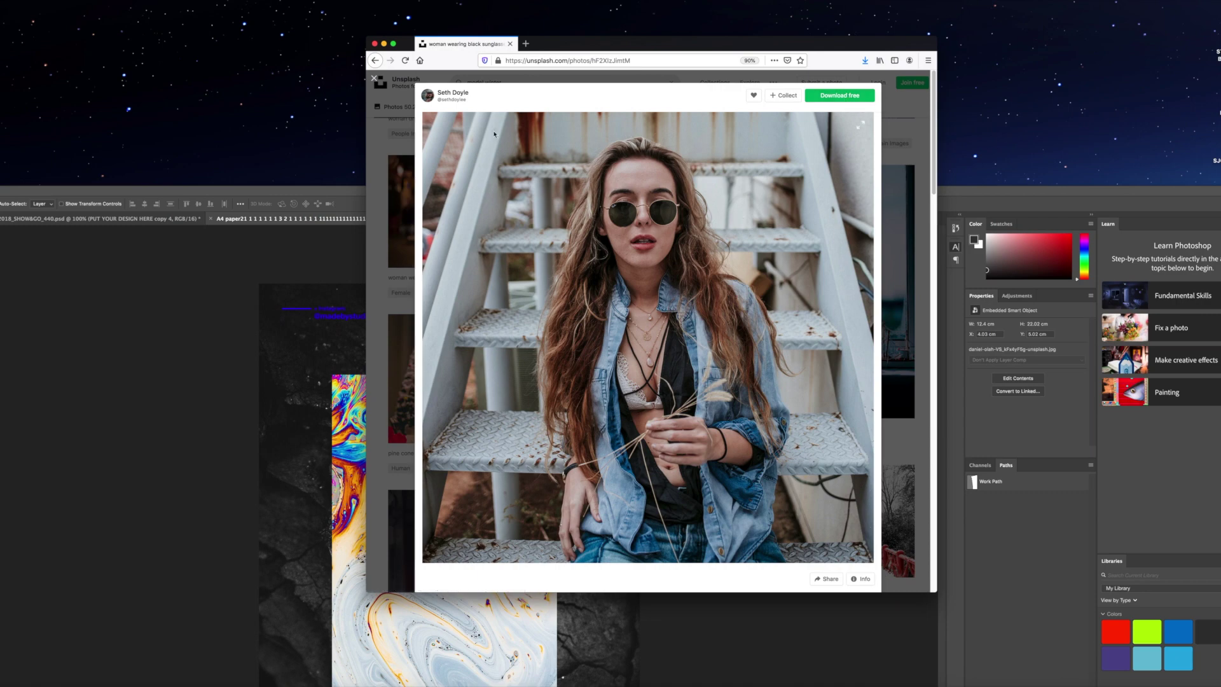
scroll(507, 279, down, 15)
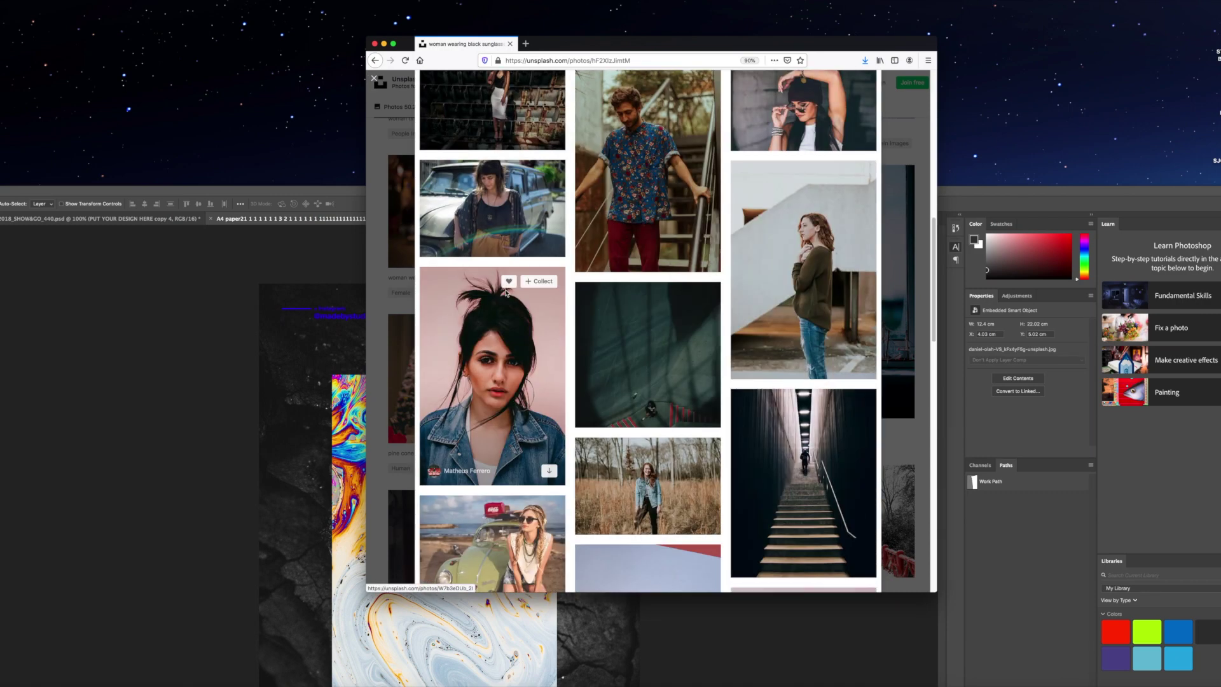
scroll(506, 293, down, 3)
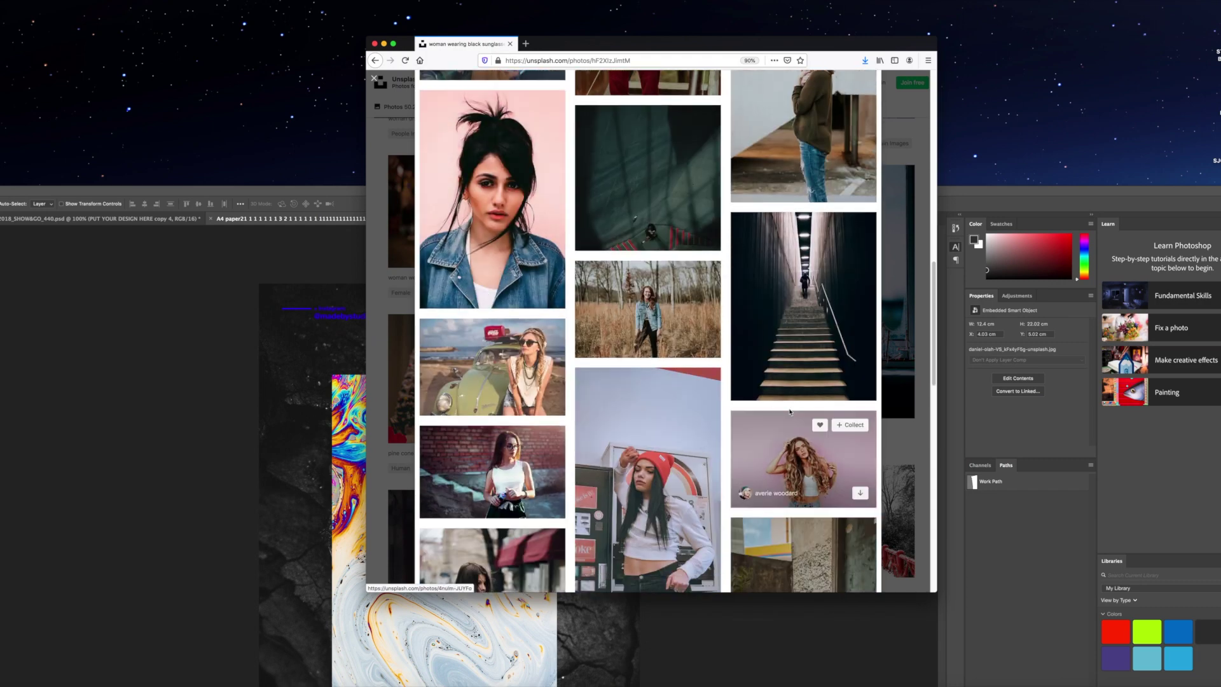
click(803, 340)
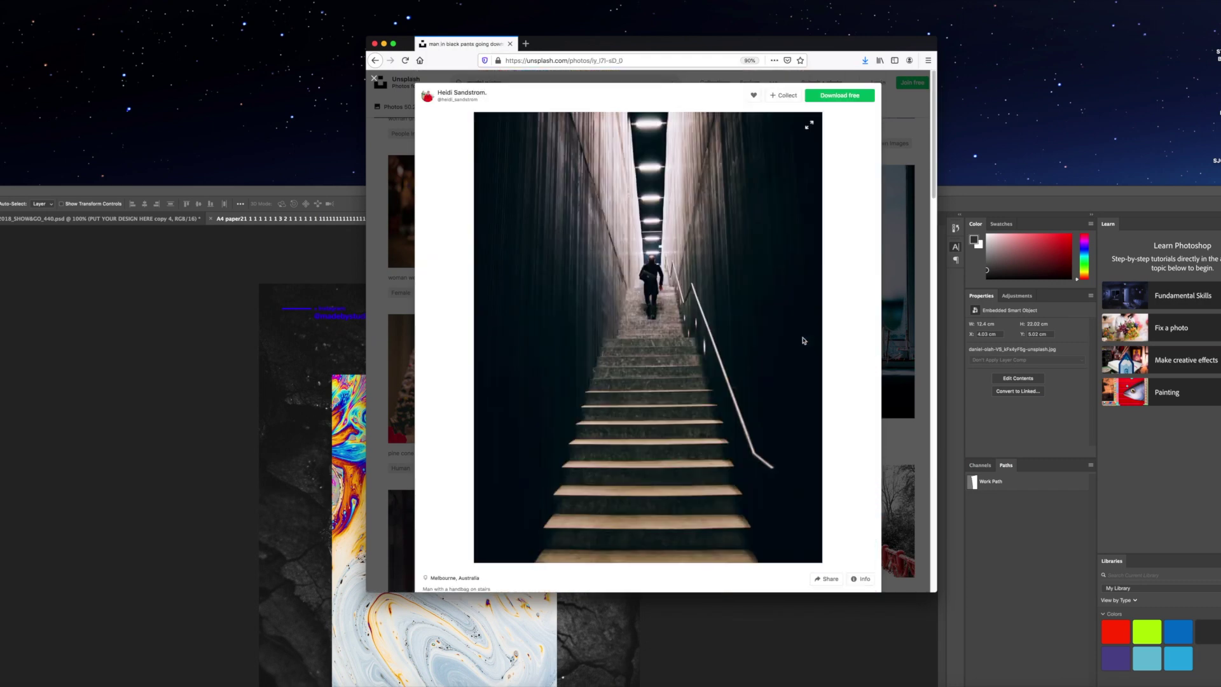
click(824, 96)
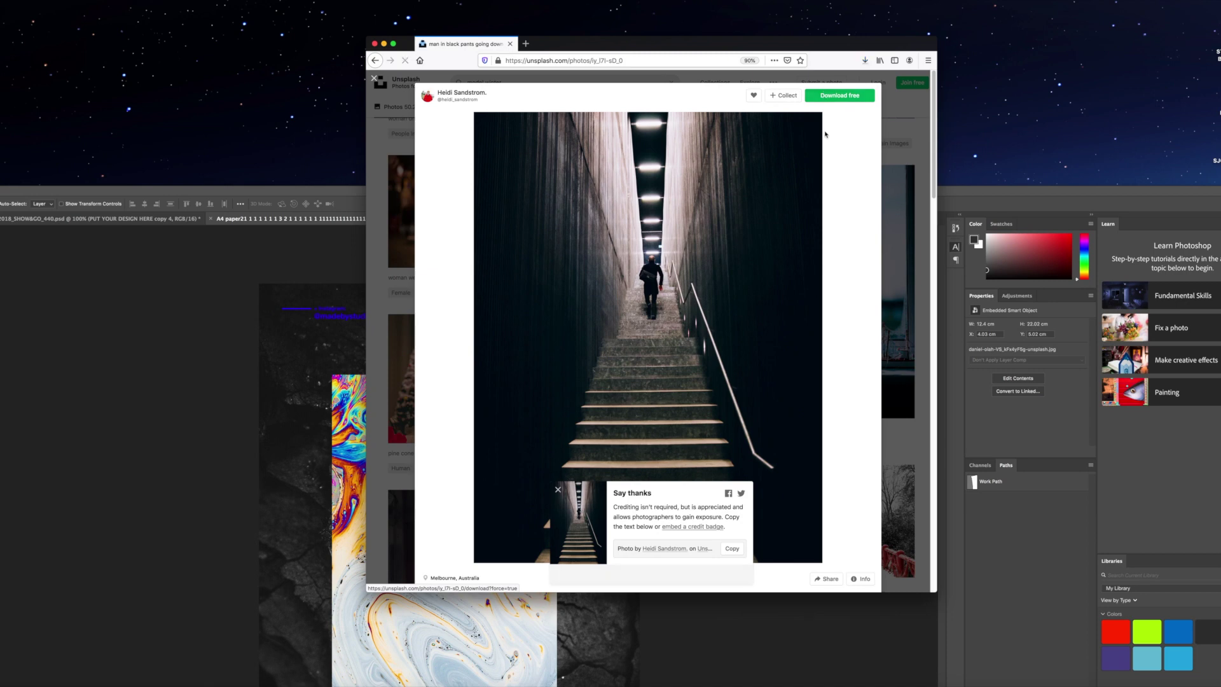
Place the downloaded staircase photo in the Photoshop poster at full canvas width, about 21 by 27.2 cm, above the marbled liquid photo.
click(299, 190)
drag(325, 197, 341, 51)
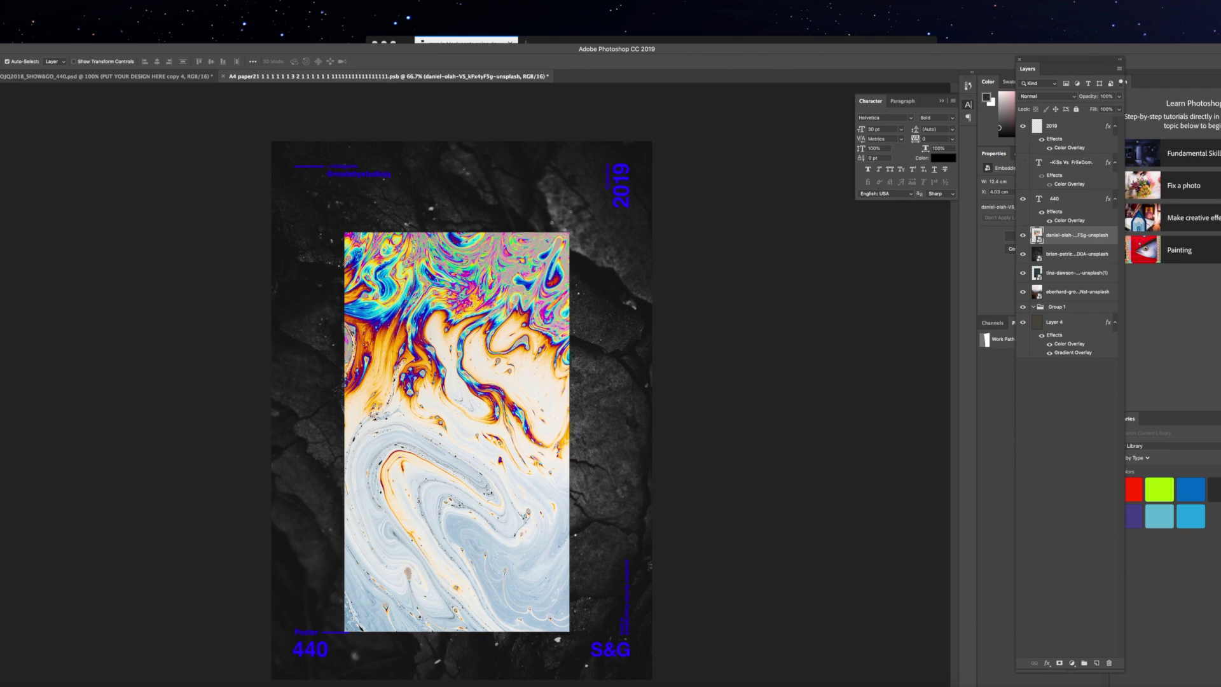
drag(573, 294, 510, 345)
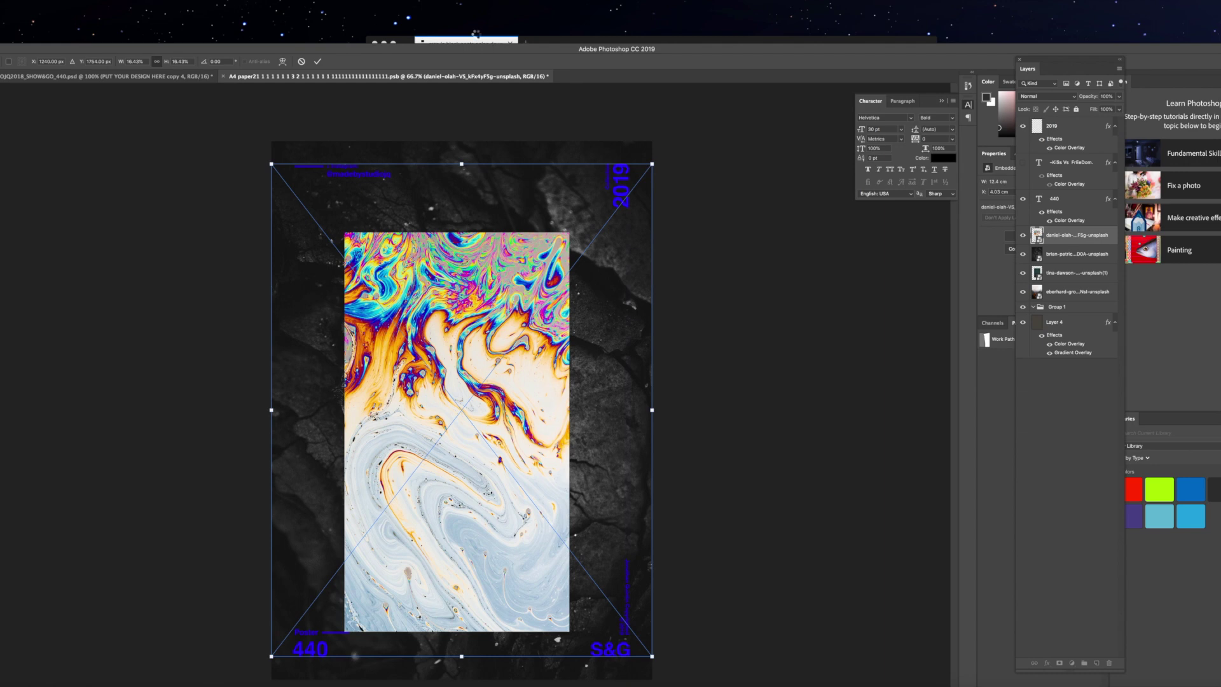
Return to Firefox, close the staircase photo page and search Unsplash for "winter text".
click(547, 39)
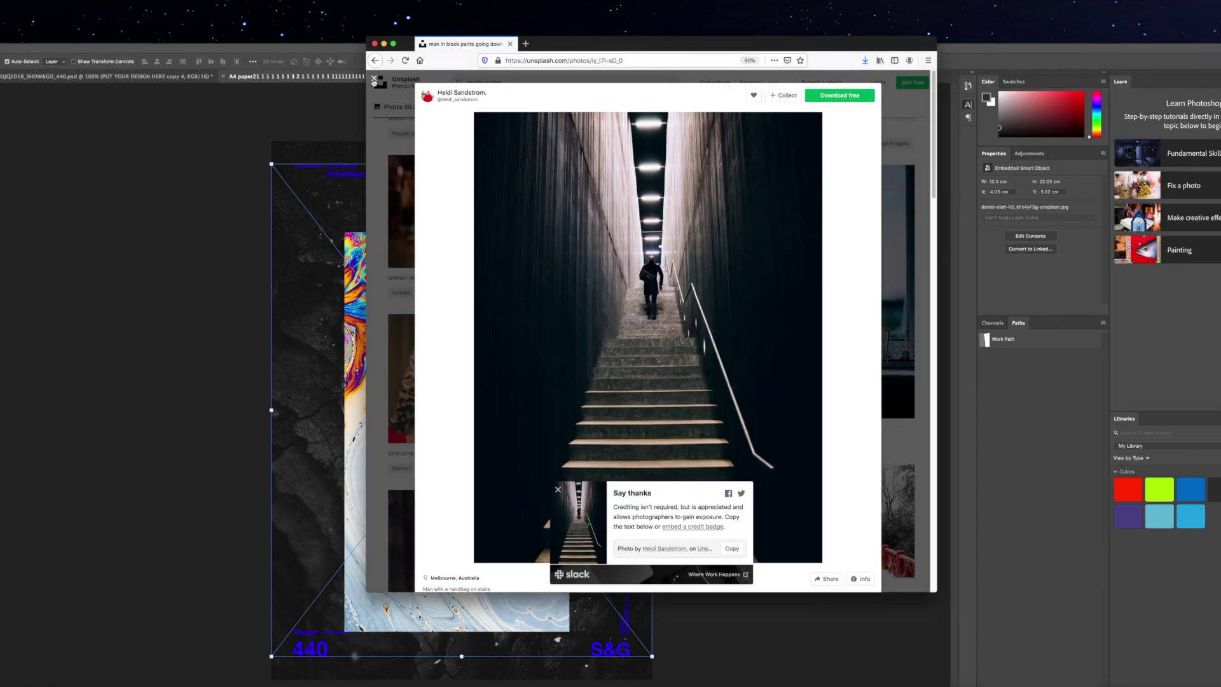
click(374, 79)
scroll(534, 185, down, 2)
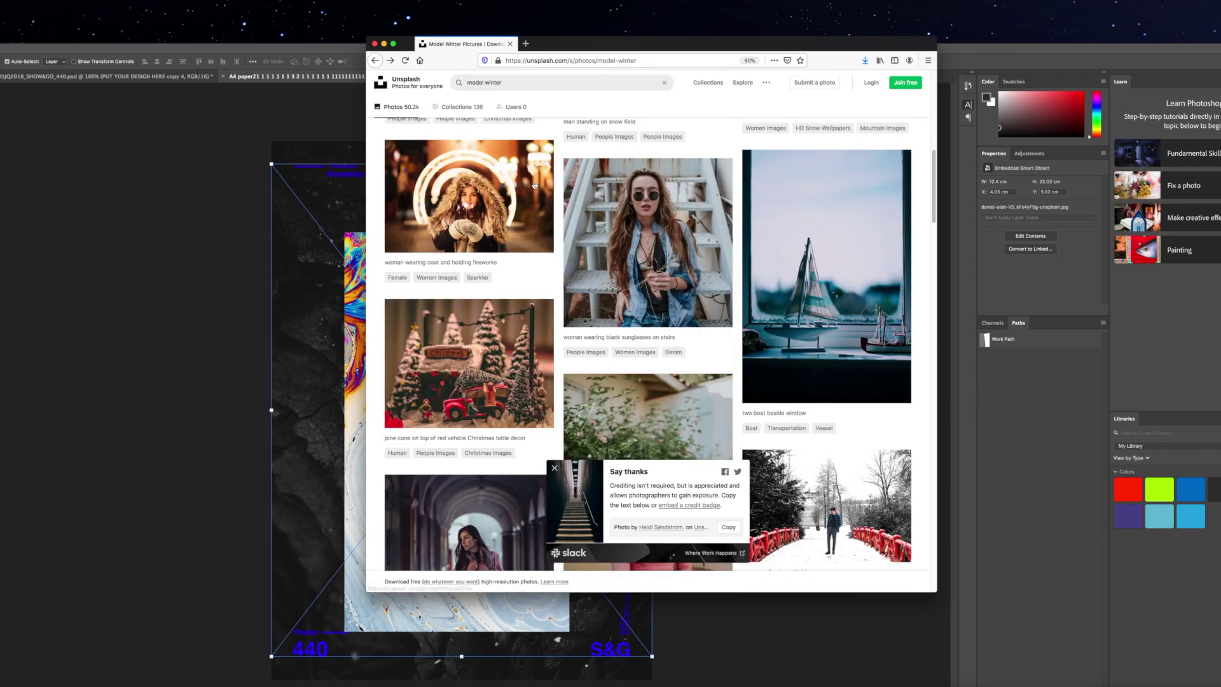
scroll(534, 185, up, 5)
key(super+a)
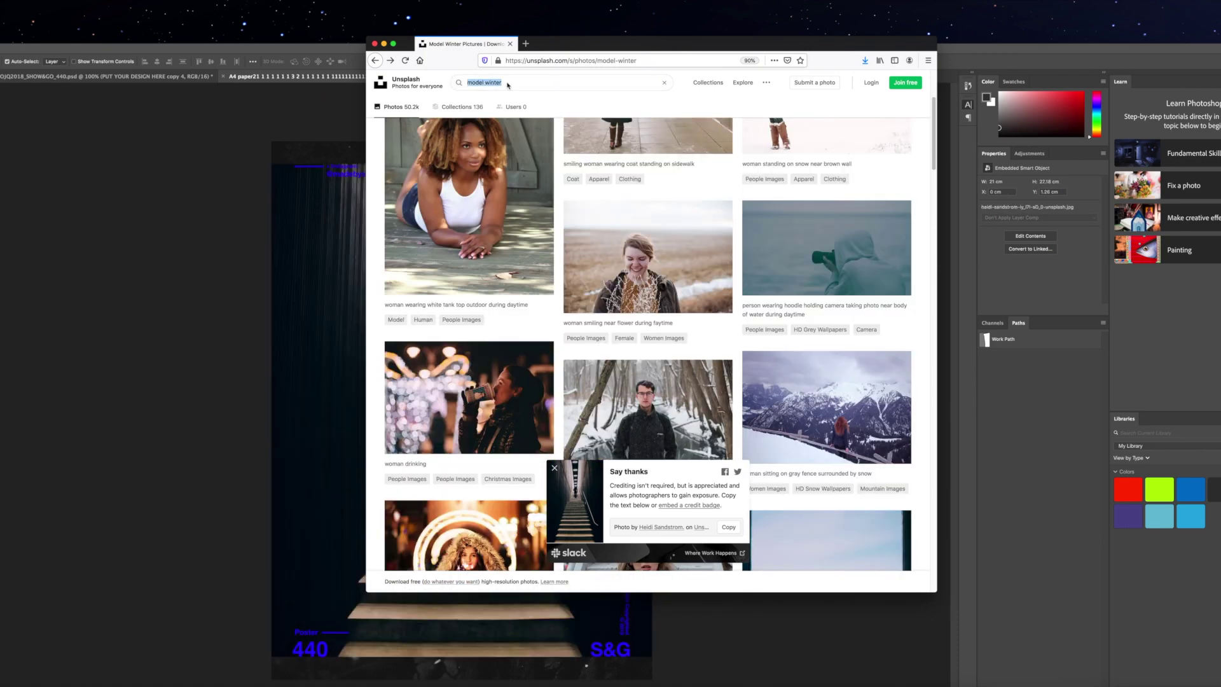
text(winter t)
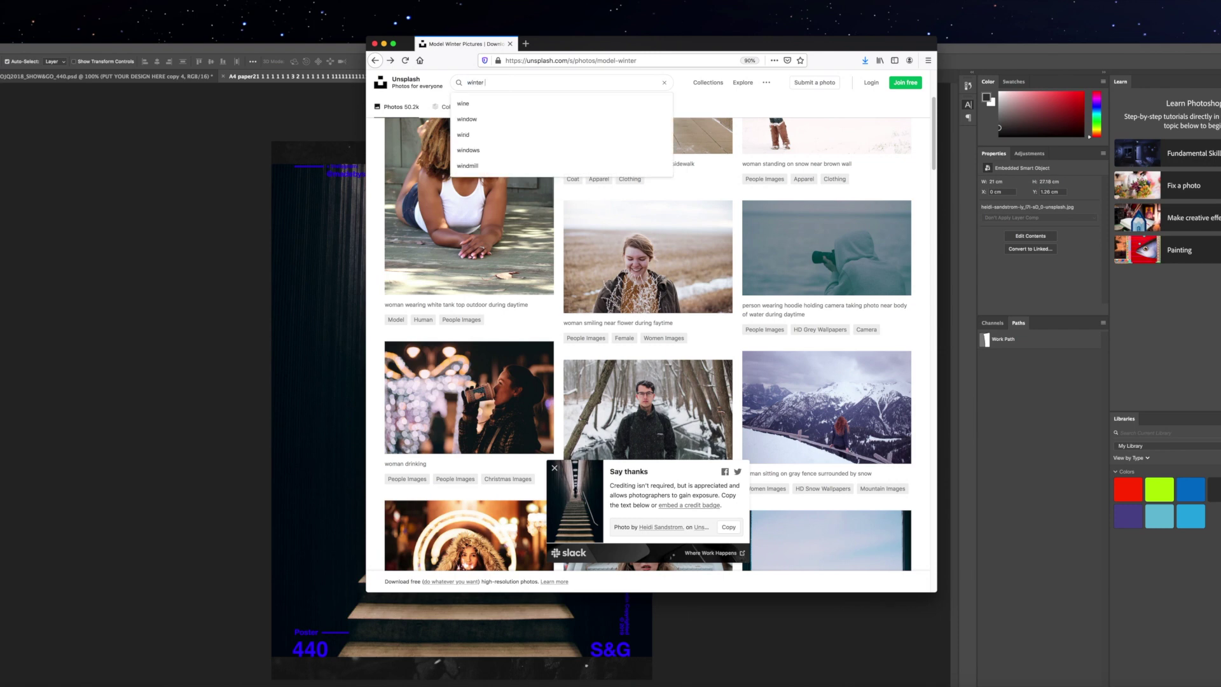
text(ext)
key(Return)
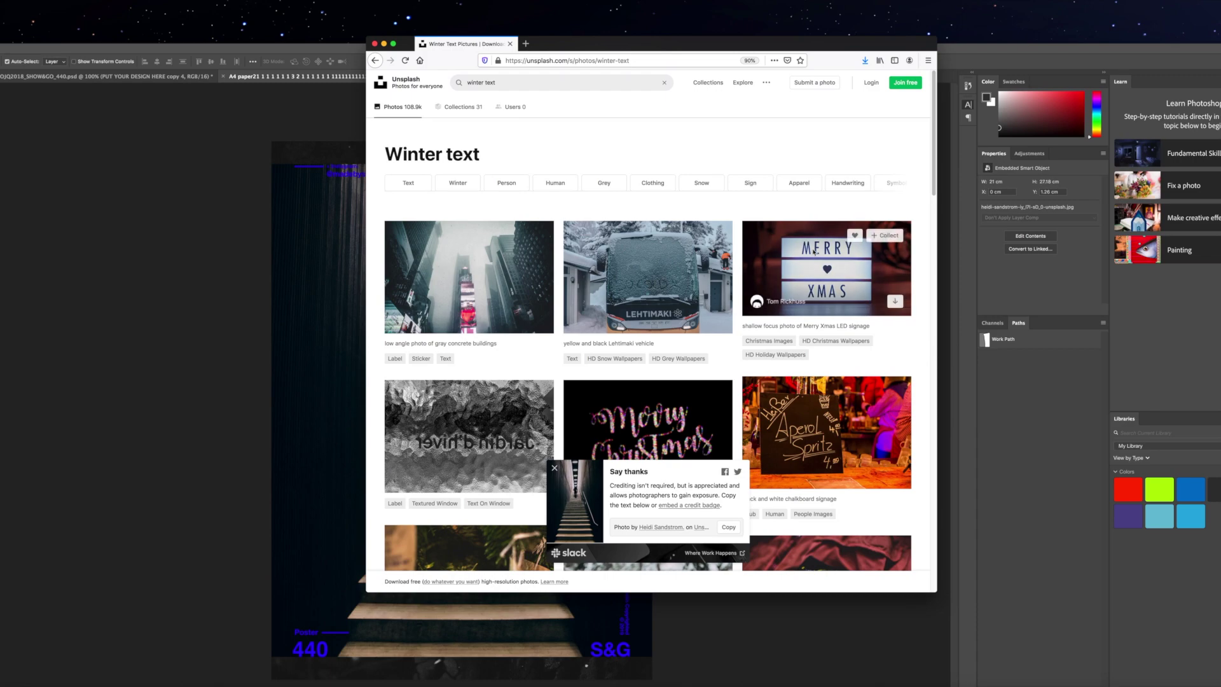
Browse the winter text results for a photo suited to the poster.
scroll(757, 229, down, 3)
scroll(755, 234, down, 5)
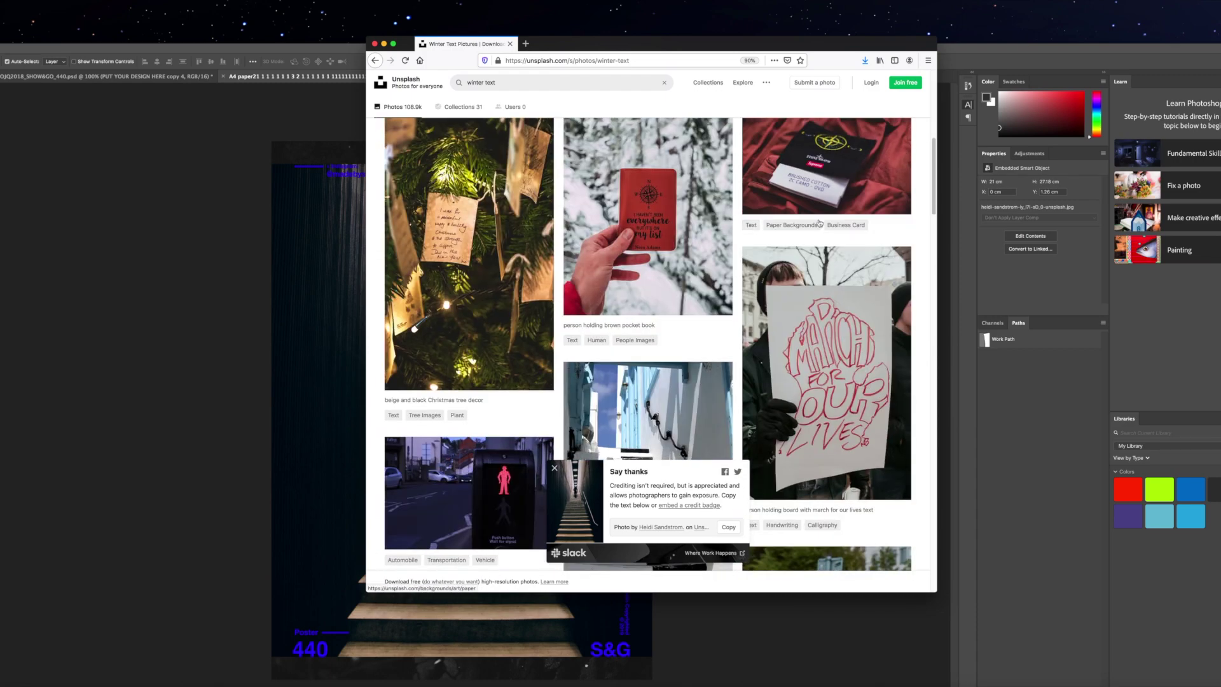
scroll(721, 257, down, 7)
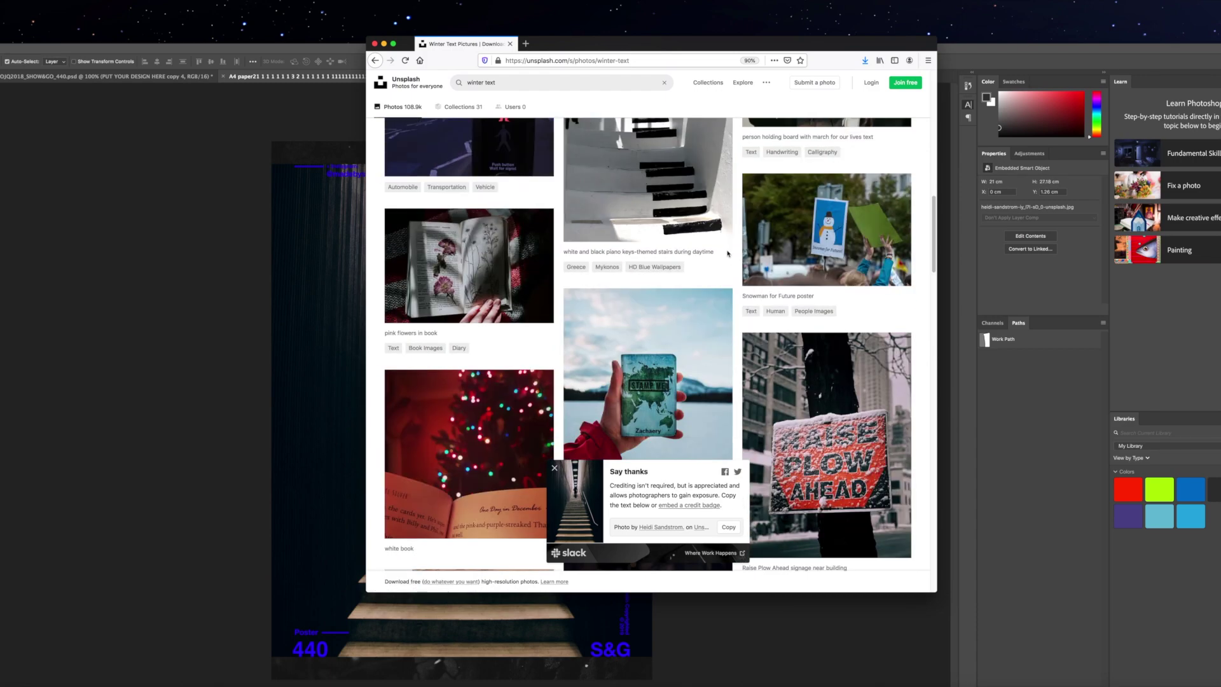
scroll(727, 253, down, 7)
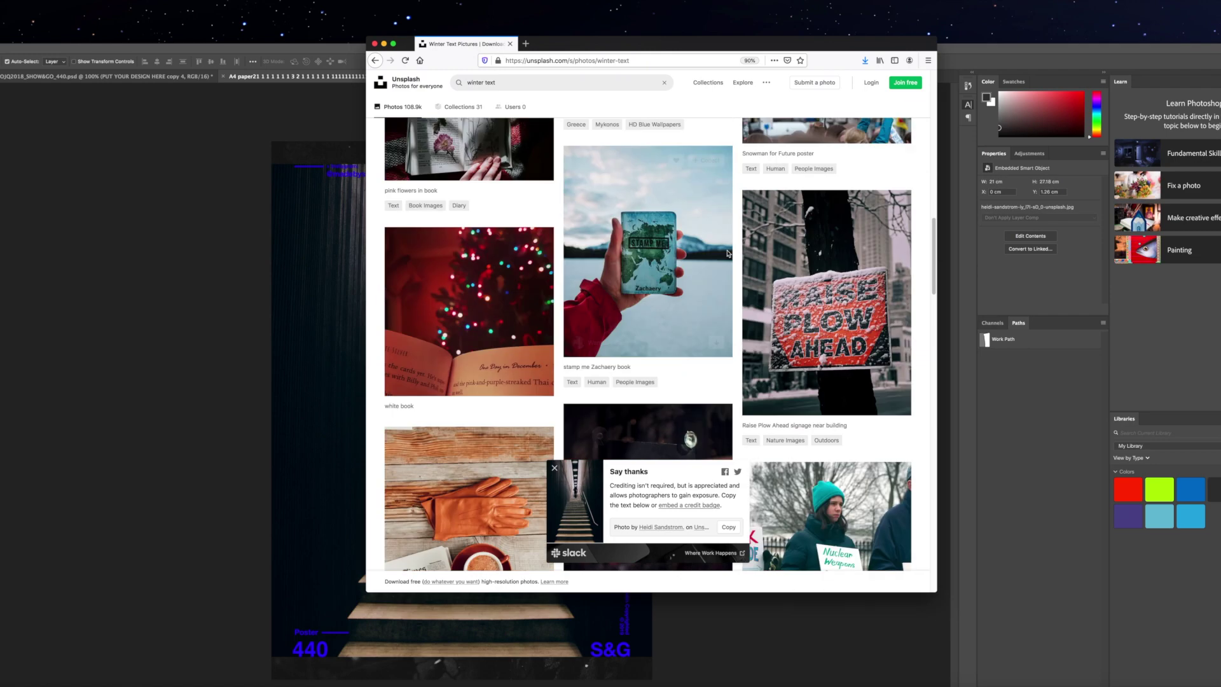
scroll(729, 248, down, 5)
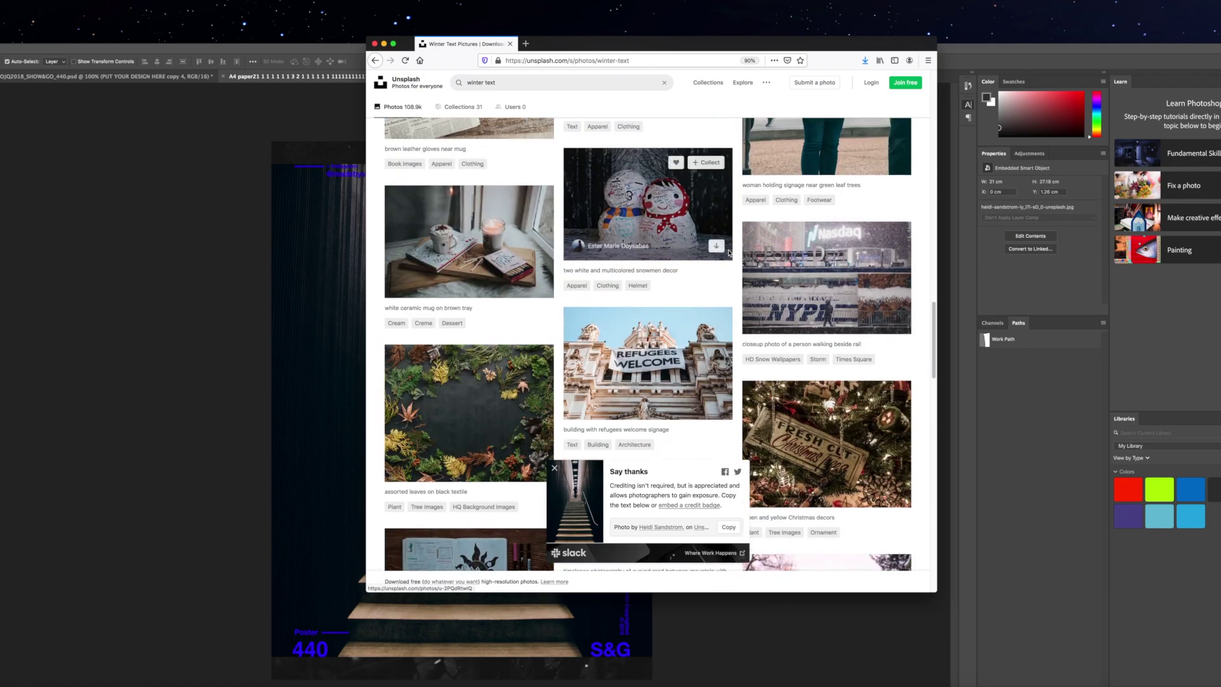
scroll(731, 229, down, 5)
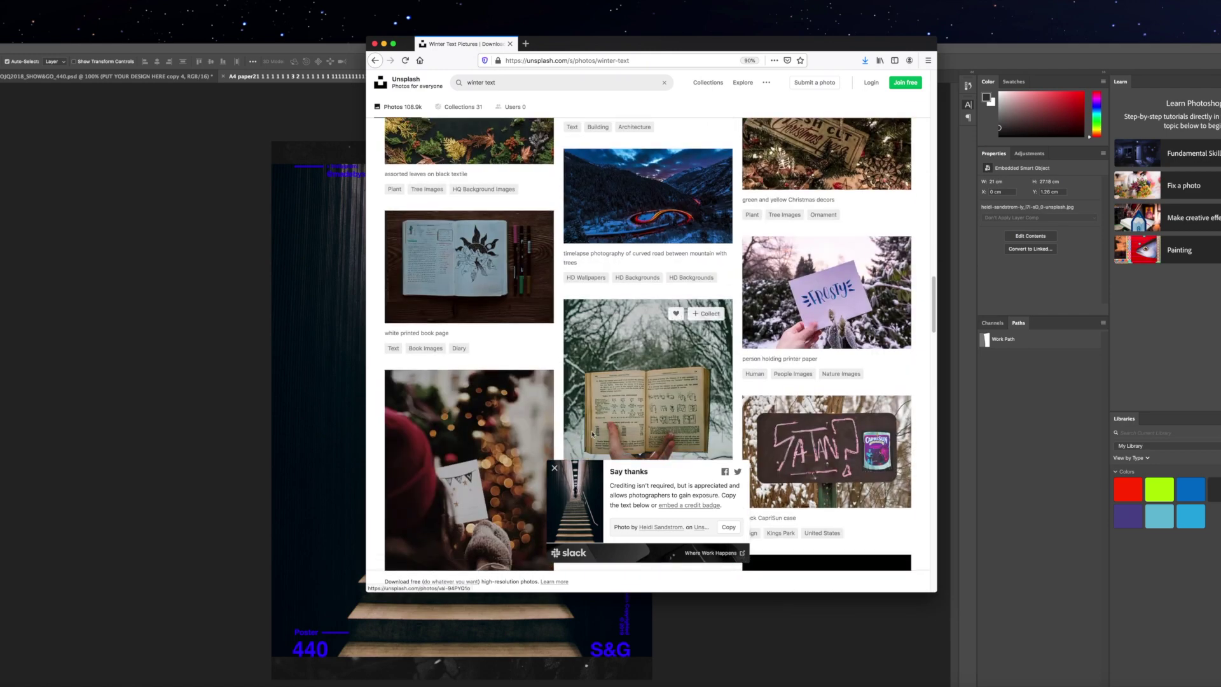
scroll(604, 428, down, 5)
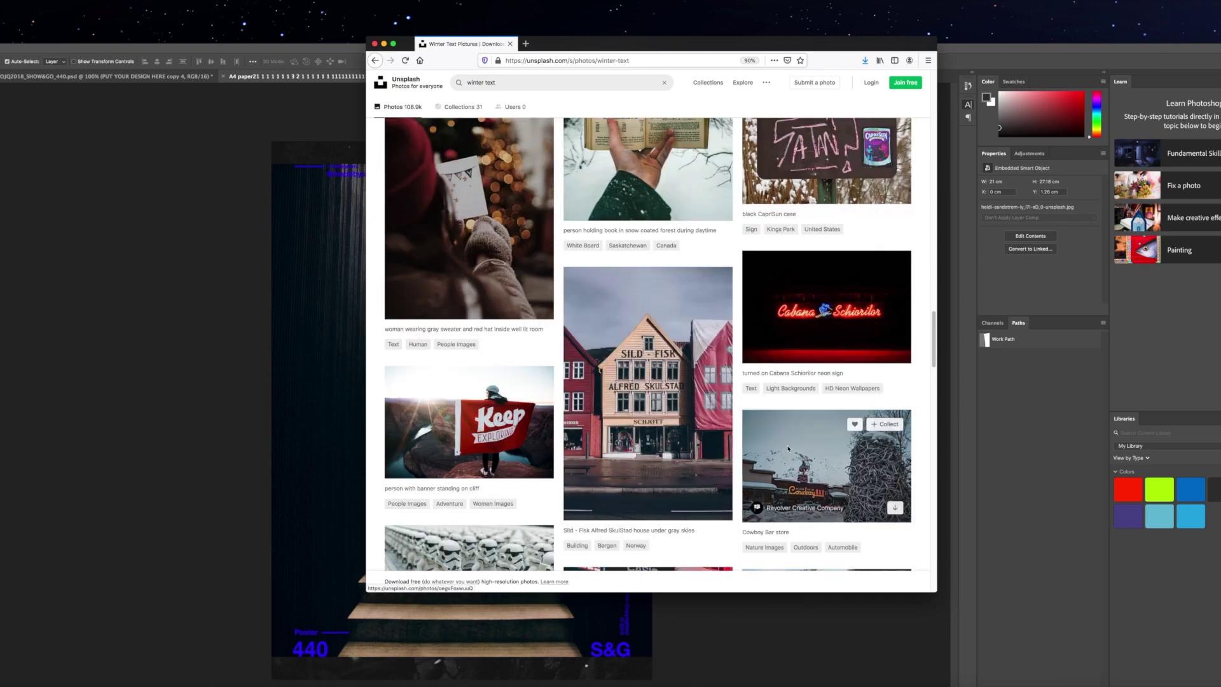
scroll(771, 451, down, 4)
scroll(770, 451, up, 2)
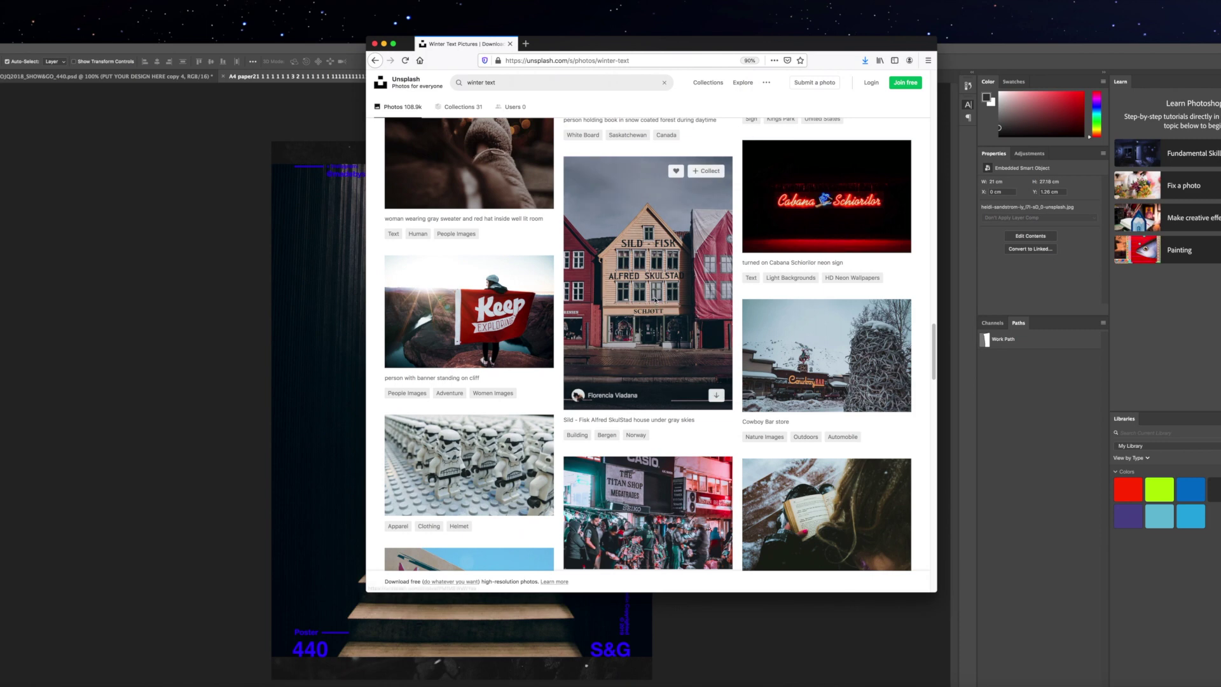
Open the snowy Cowboy Bar store photo, check its related photos and return to the results.
click(813, 367)
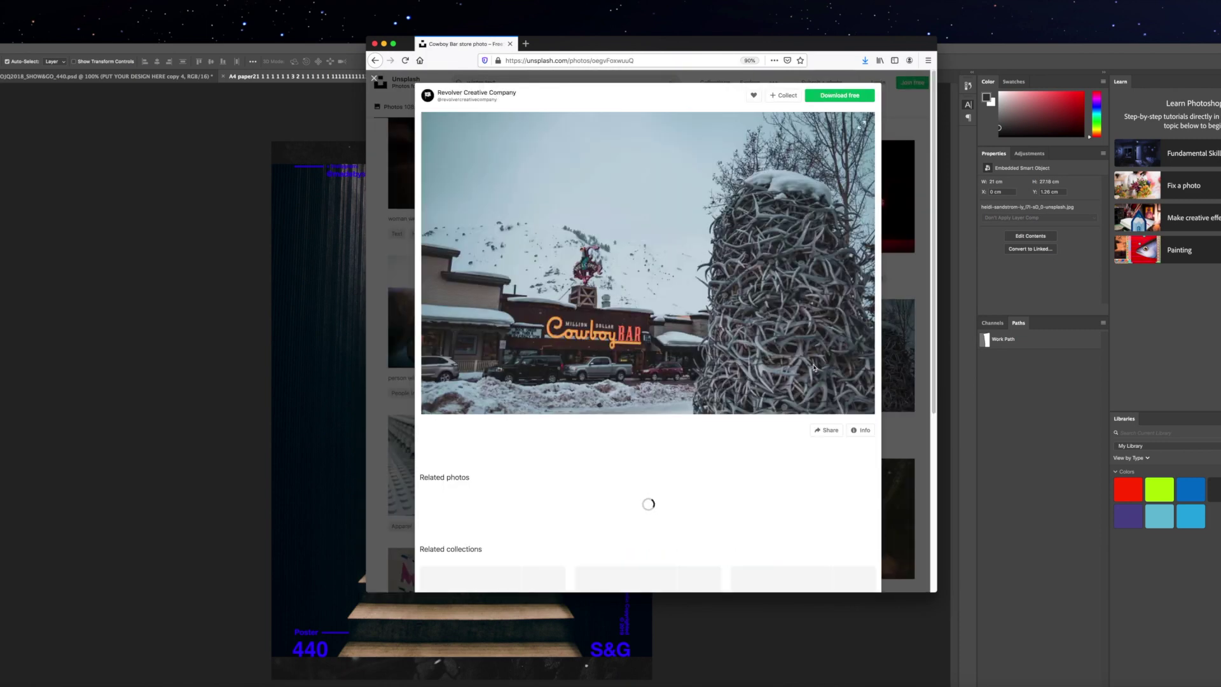
scroll(583, 264, down, 5)
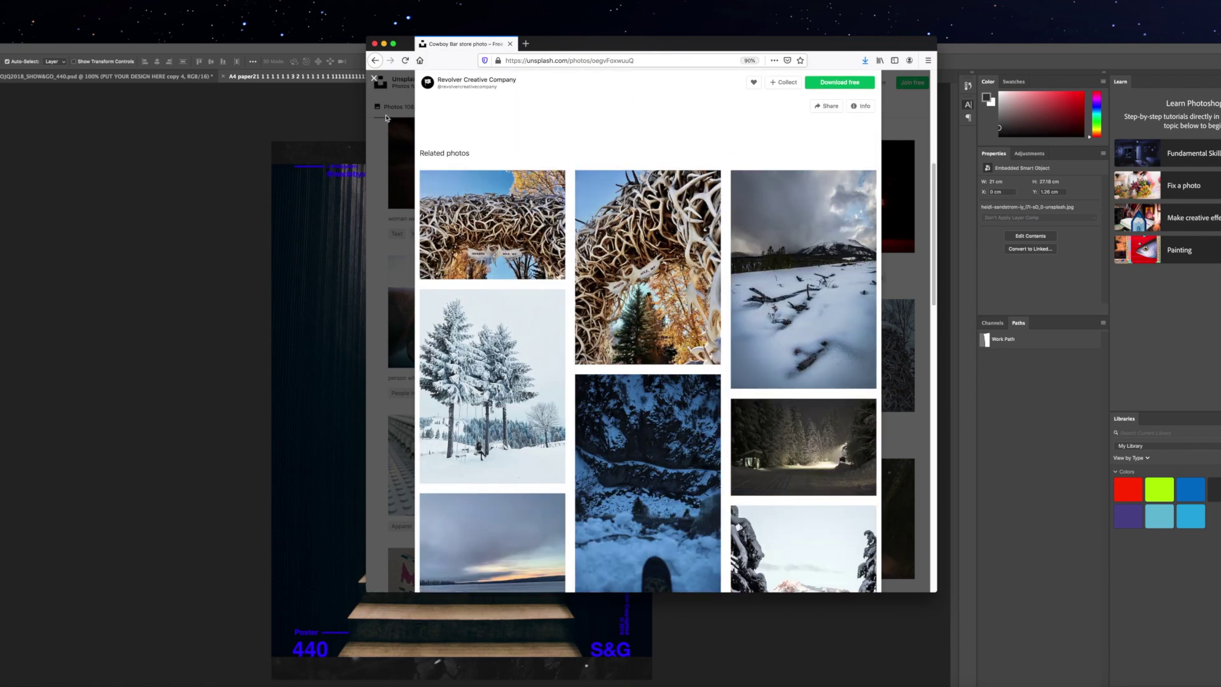
click(385, 118)
Browse further through the winter text results for a photo suited to the poster.
scroll(529, 231, down, 7)
scroll(530, 231, down, 7)
scroll(659, 238, down, 3)
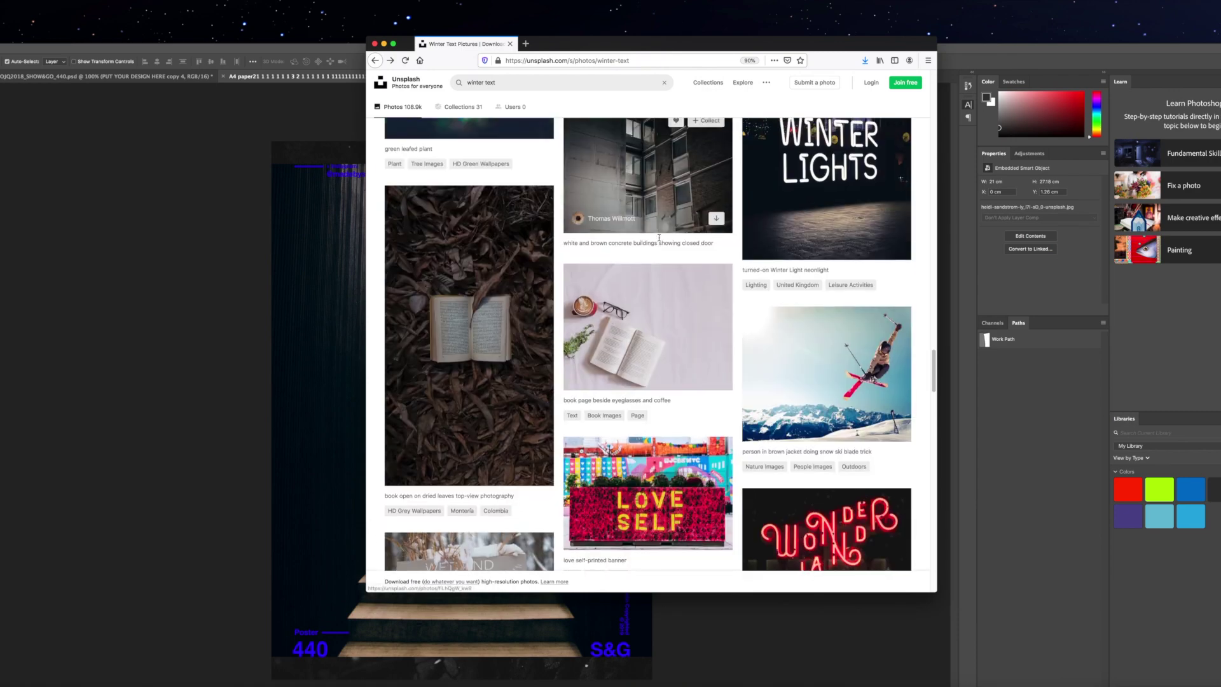
scroll(658, 238, down, 4)
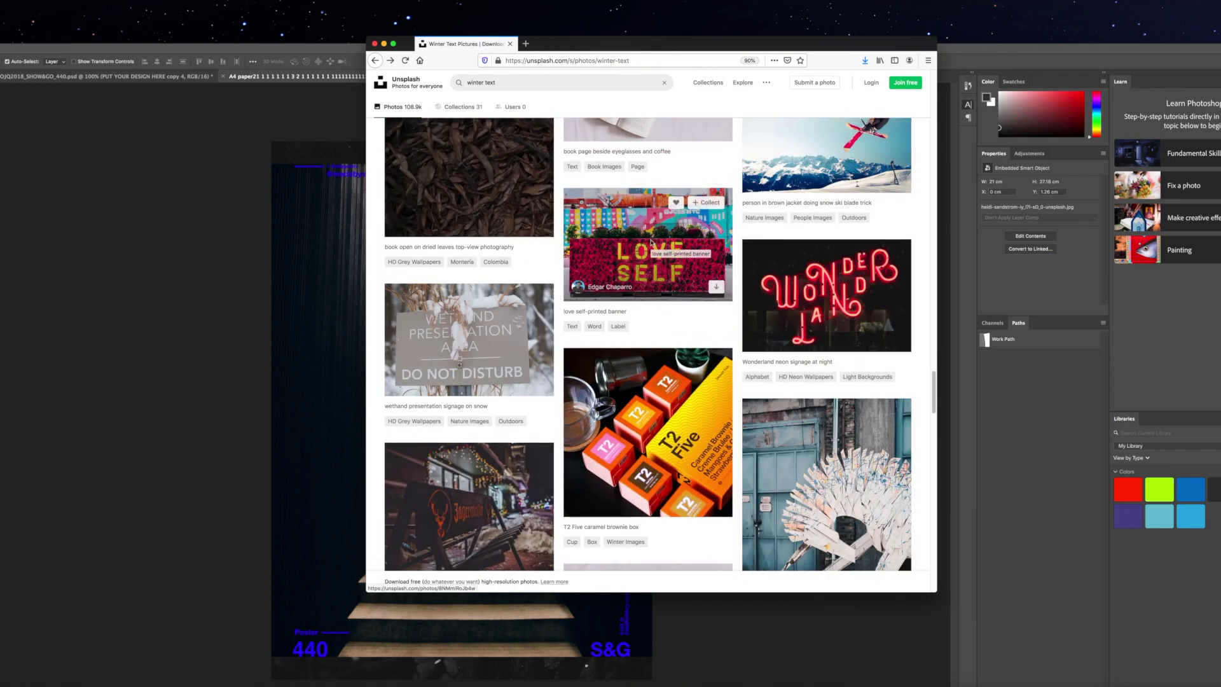
scroll(650, 242, down, 5)
scroll(651, 240, up, 2)
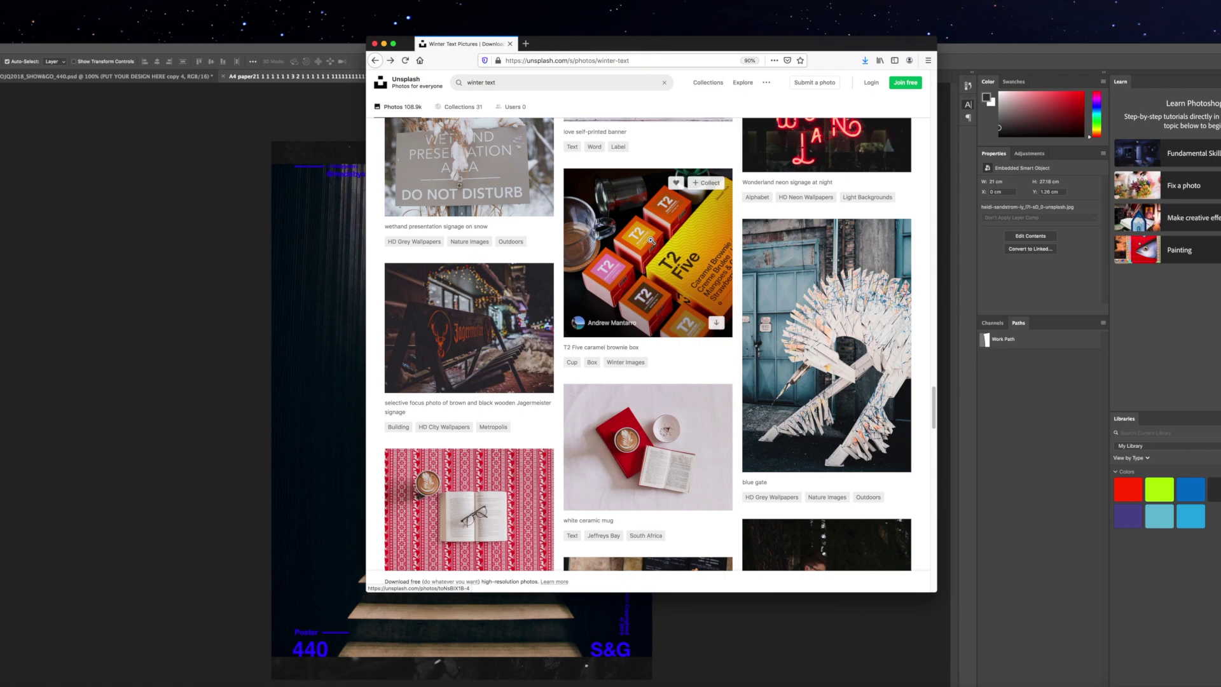
scroll(651, 242, down, 12)
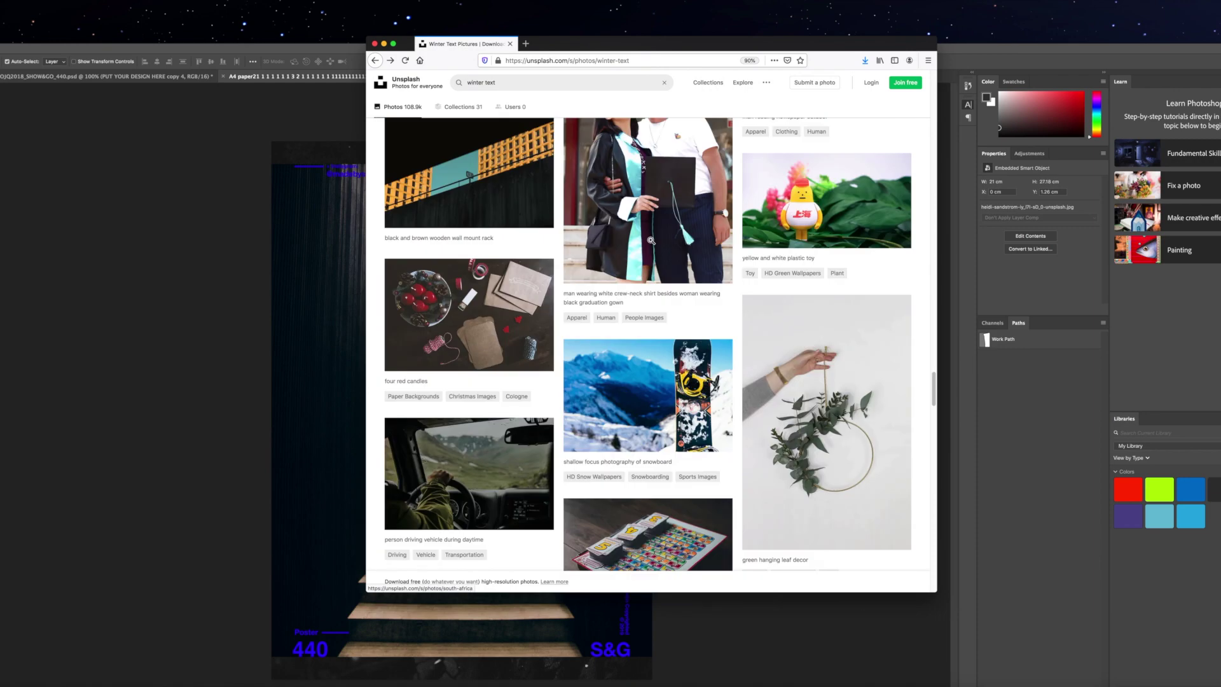
scroll(651, 242, down, 10)
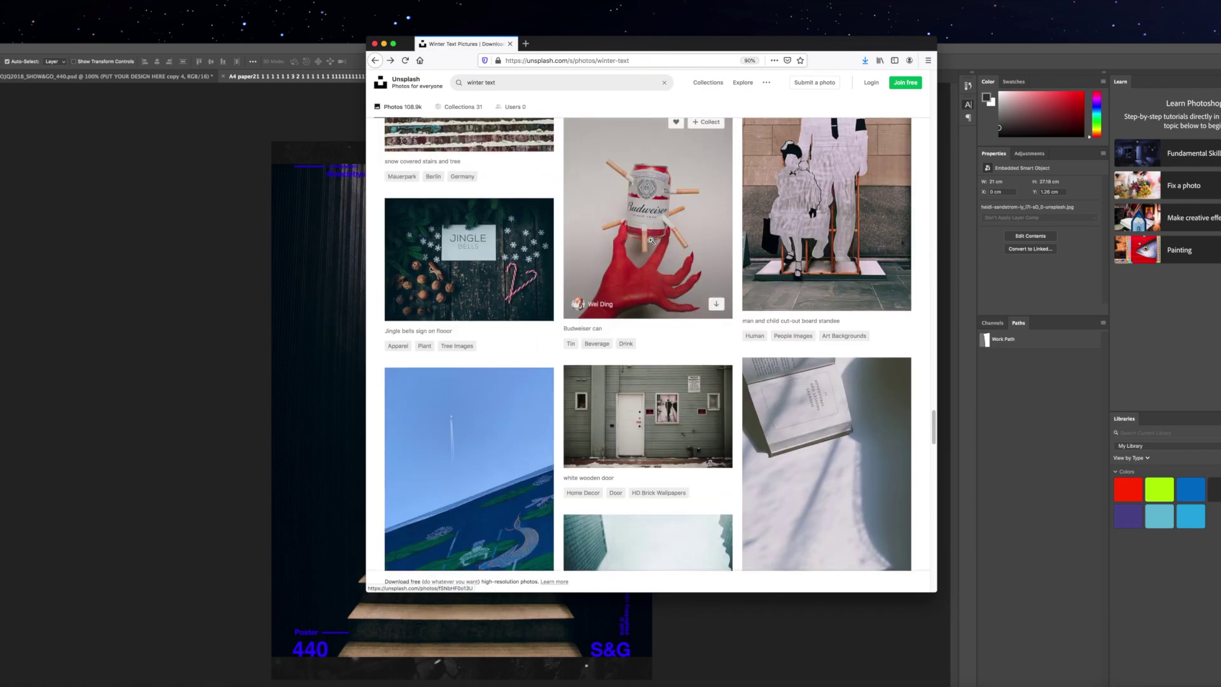
scroll(651, 240, down, 2)
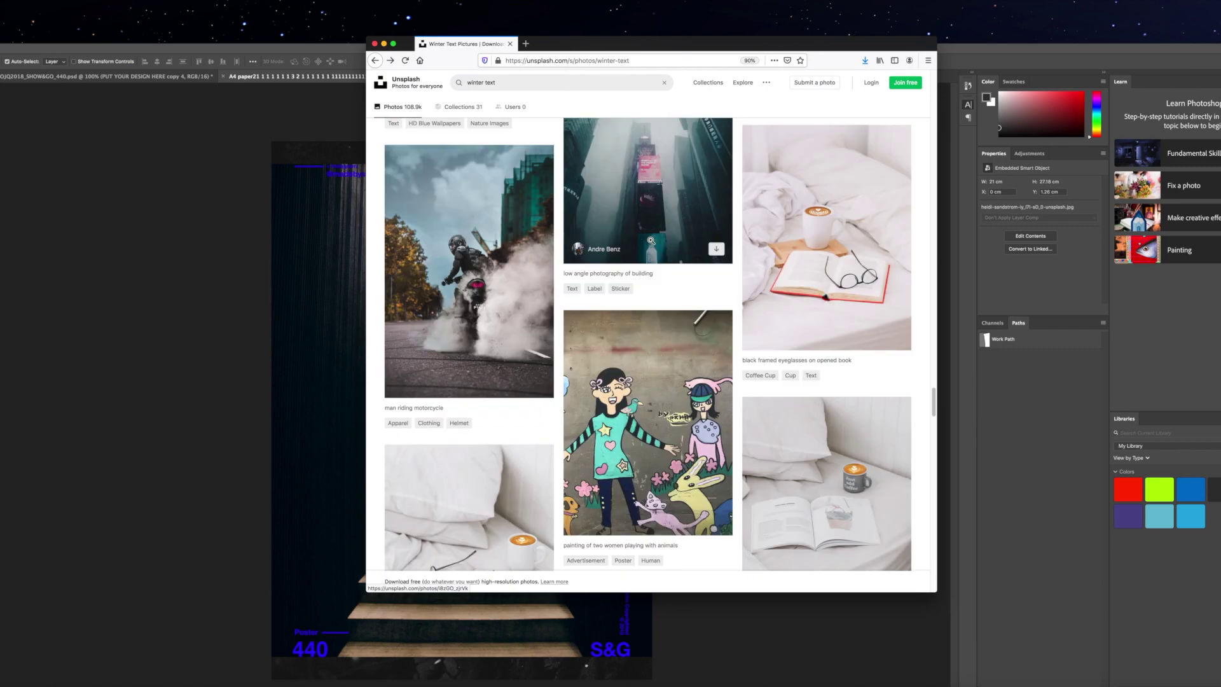
scroll(651, 240, down, 10)
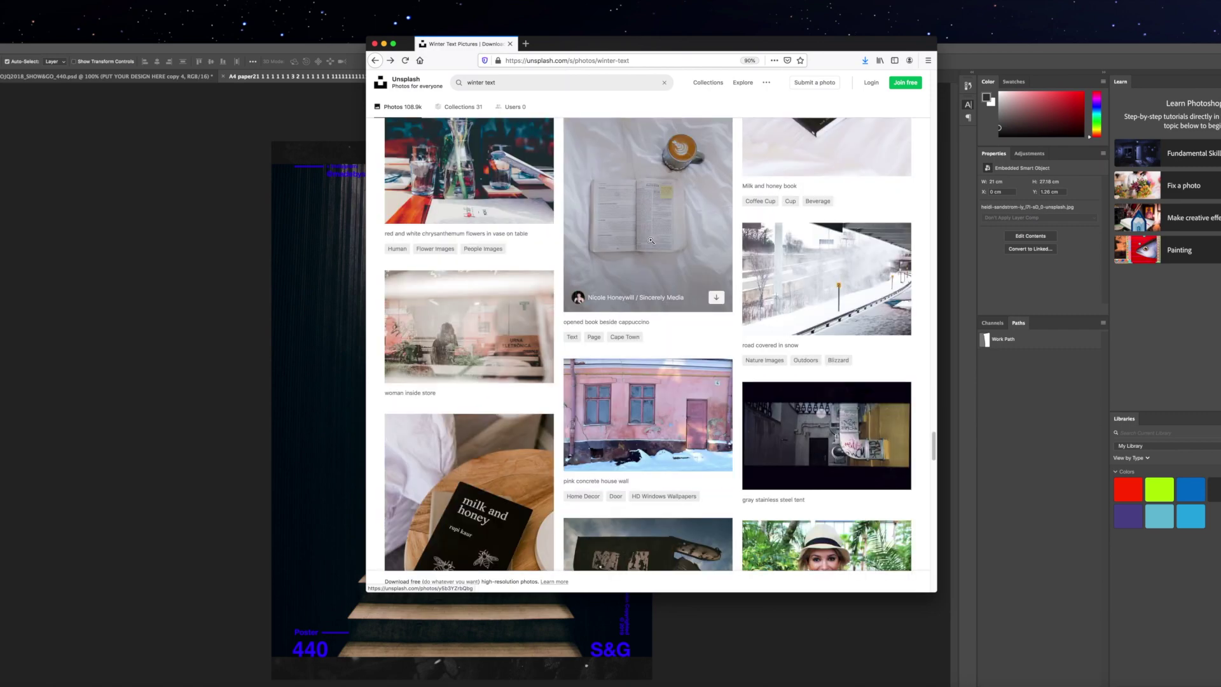
scroll(650, 239, down, 5)
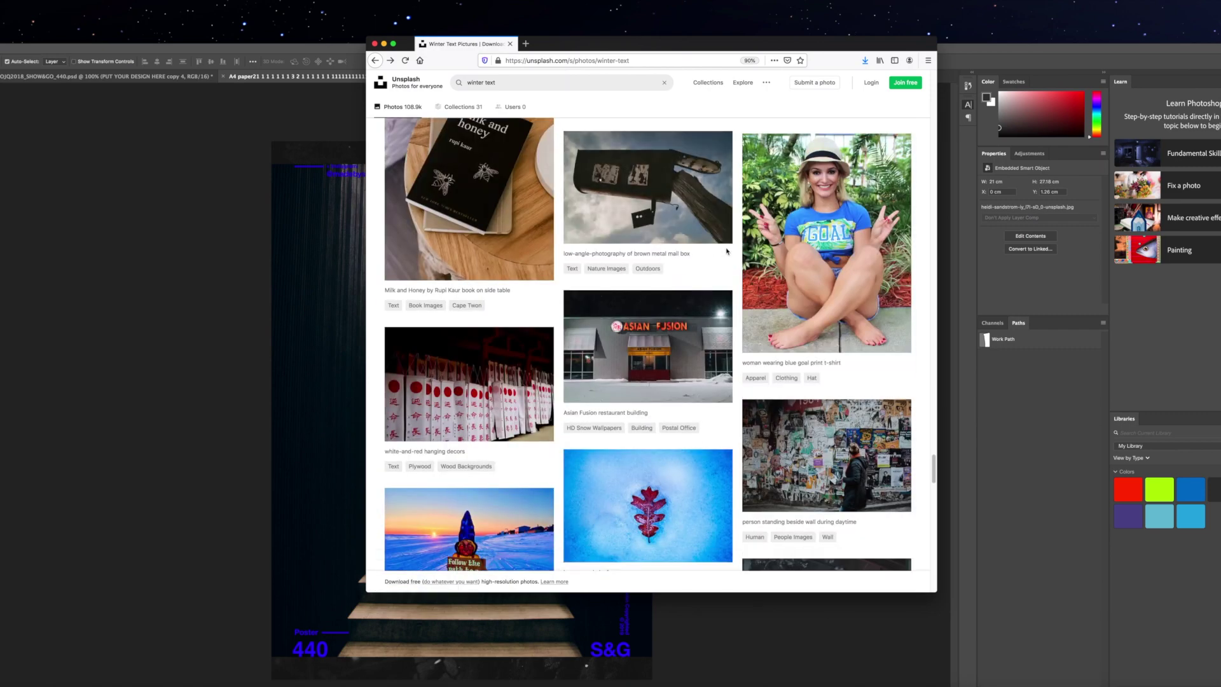
scroll(818, 272, down, 12)
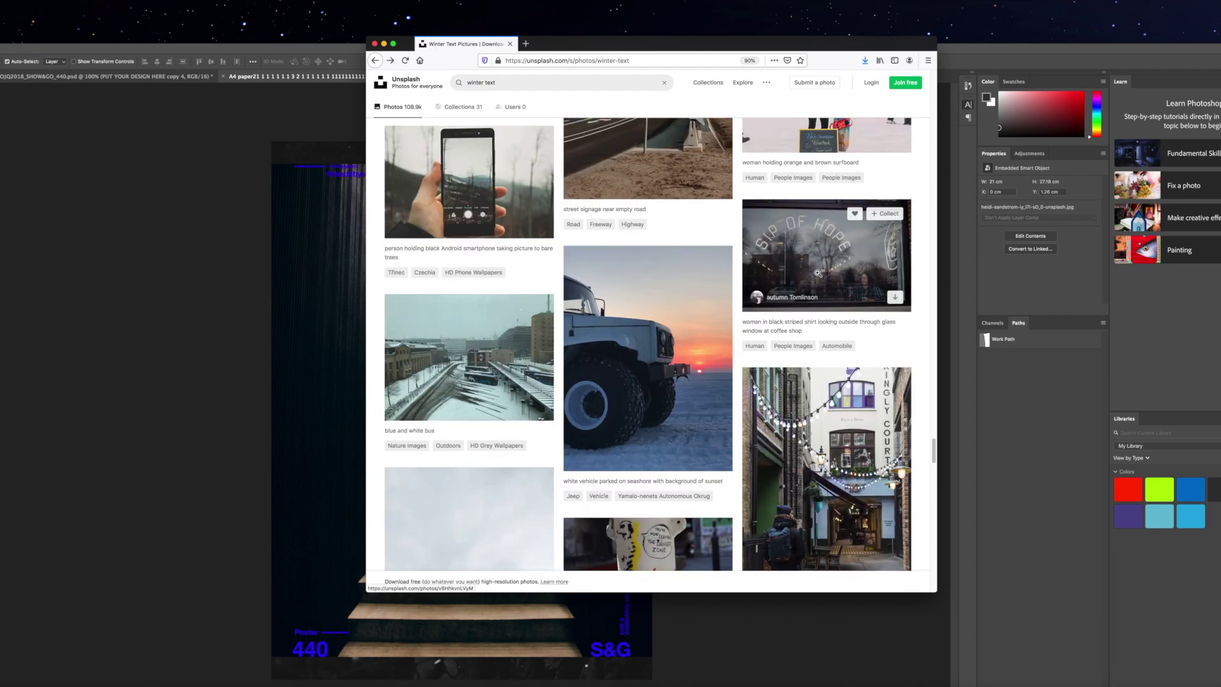
Search Unsplash for "newspaper" and look through the results for usable text imagery.
drag(515, 83, 392, 71)
text(news)
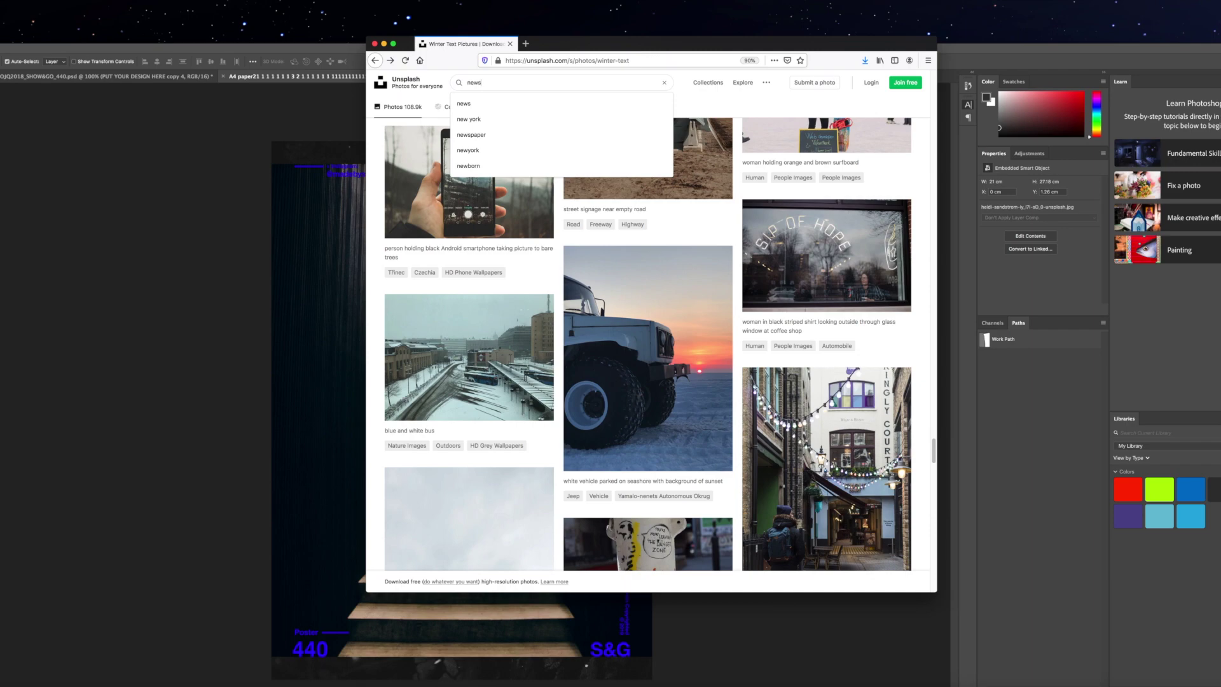
key(Down)
key(Down)
key(Return)
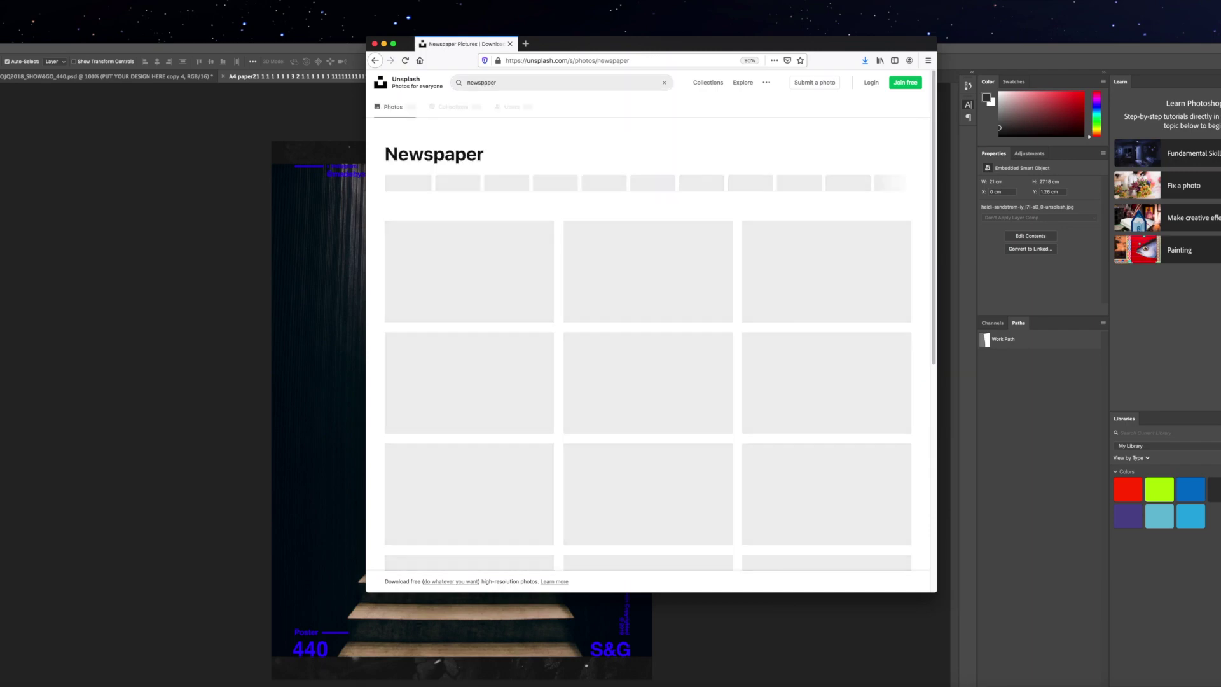
scroll(649, 286, down, 12)
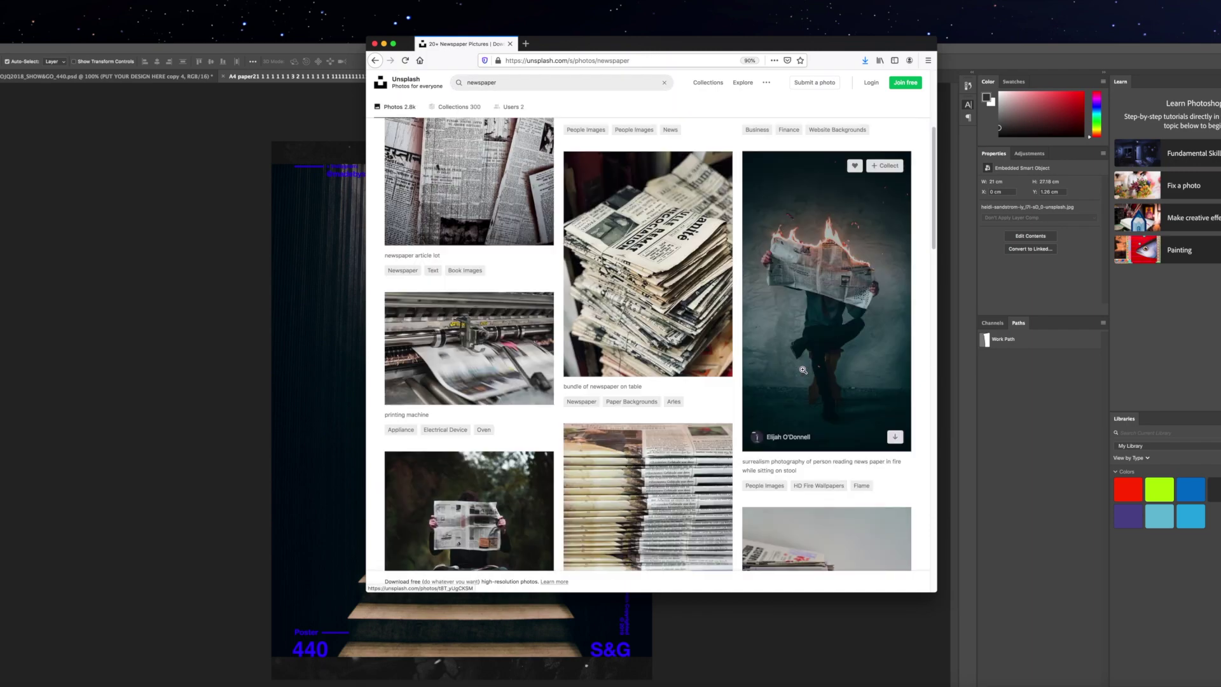
scroll(786, 373, down, 5)
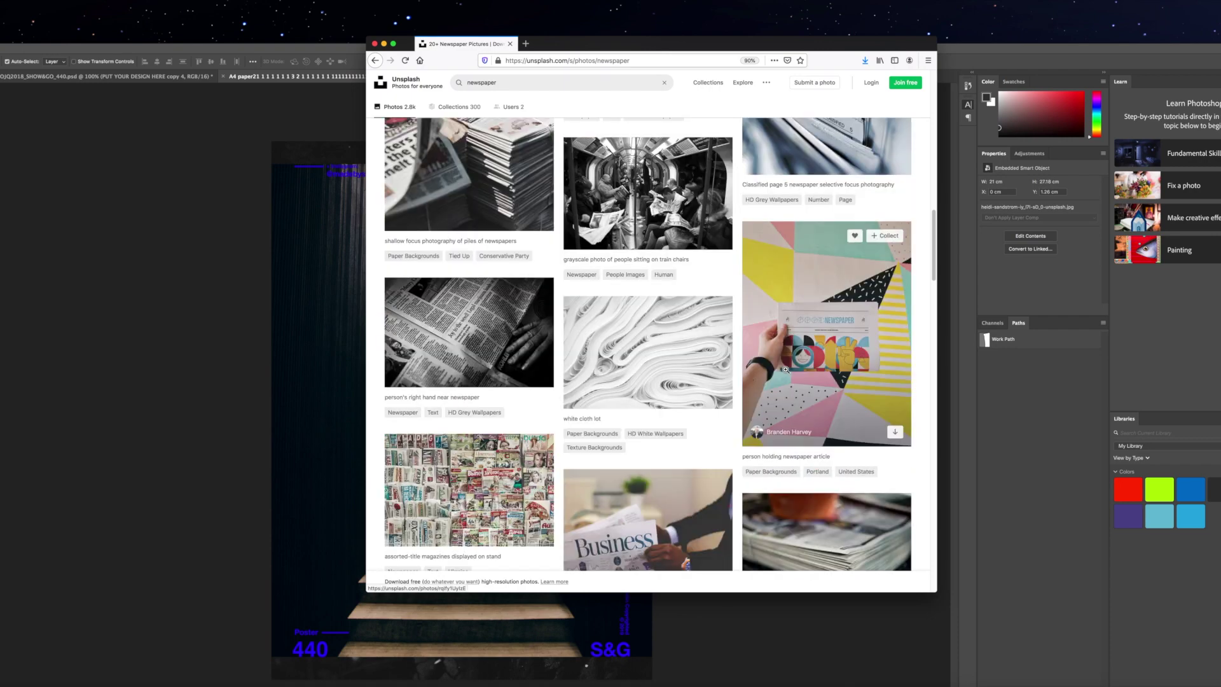
scroll(786, 370, down, 10)
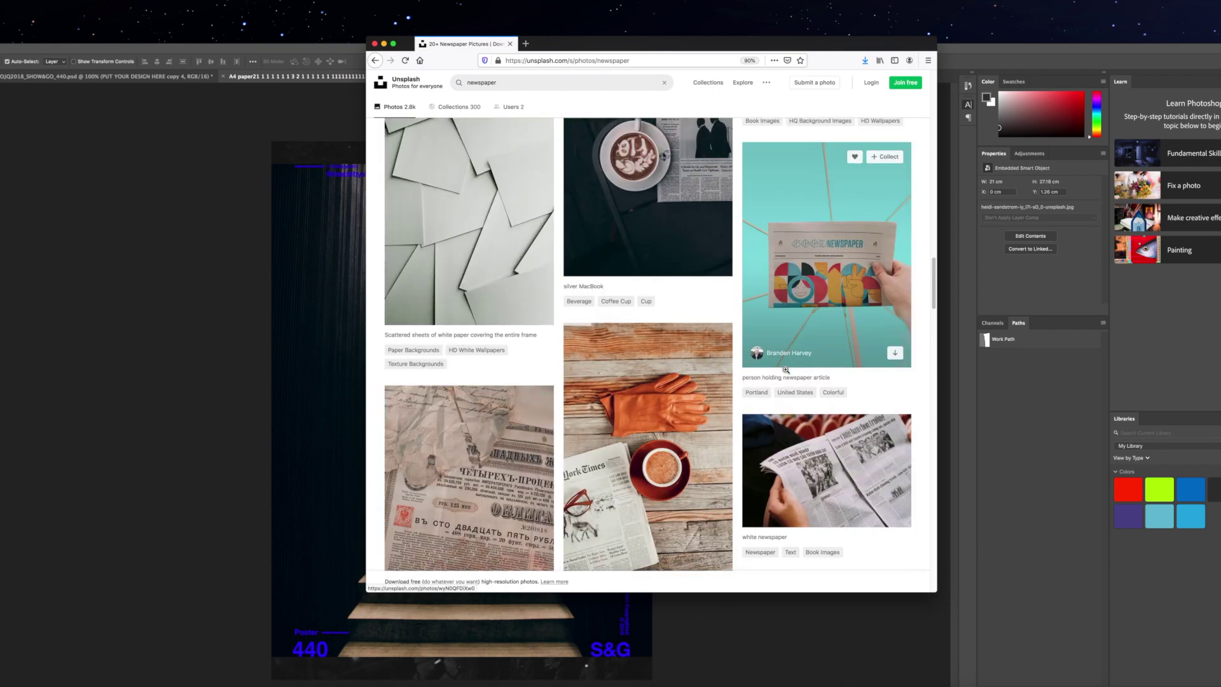
scroll(786, 369, down, 10)
scroll(786, 372, down, 15)
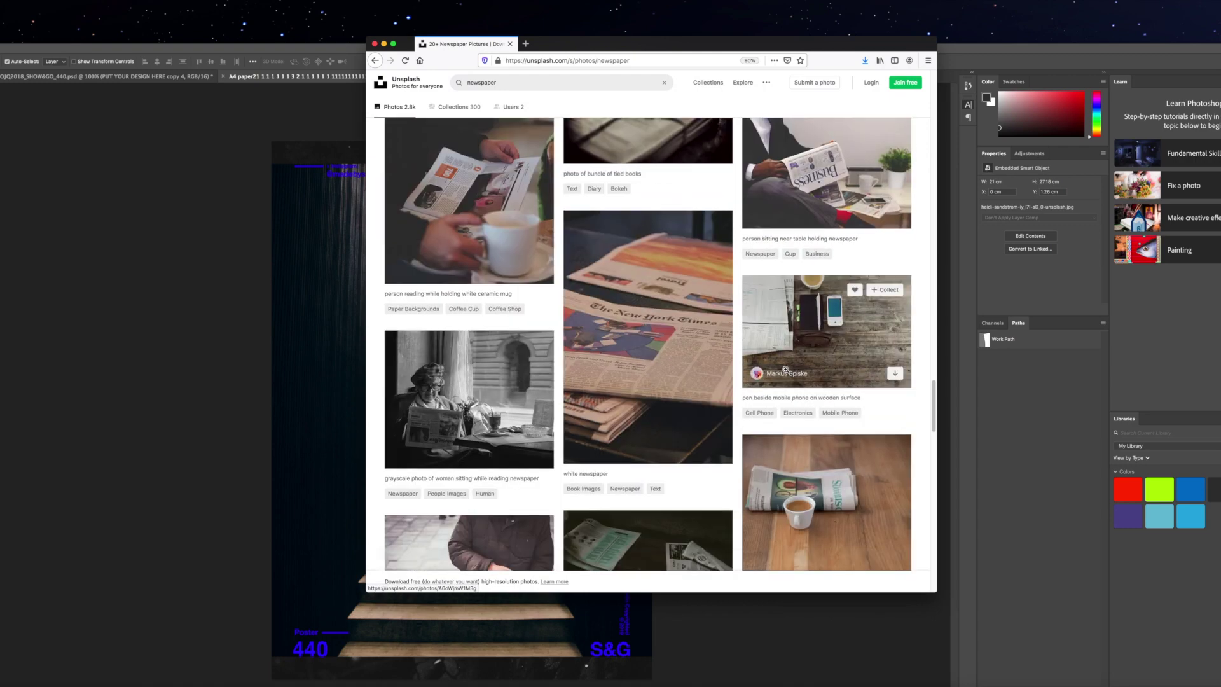
scroll(786, 371, down, 10)
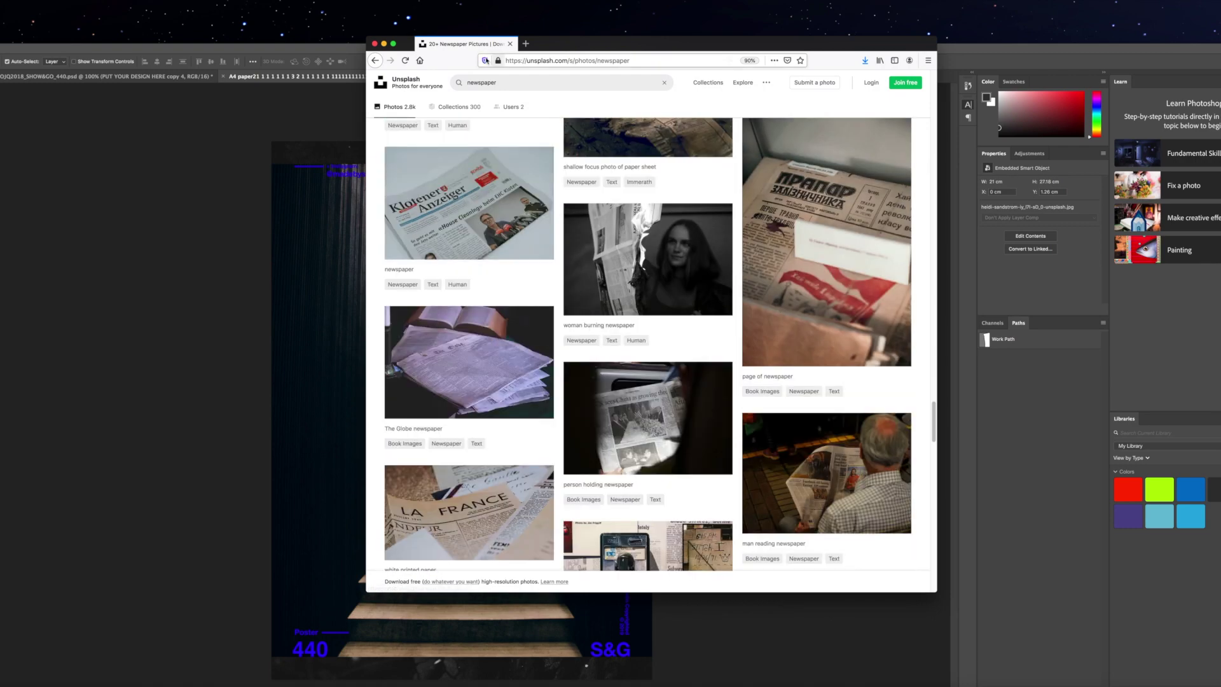
Search Unsplash for "serif" and look through the results for lettering photos.
click(481, 80)
text(se)
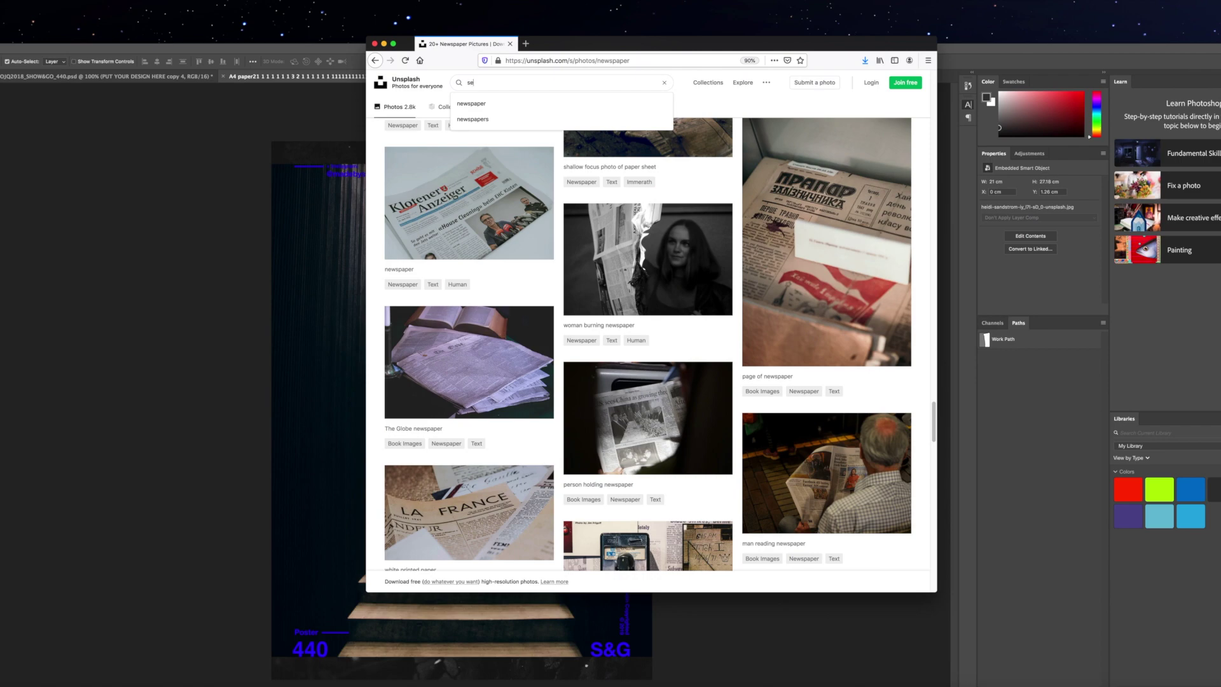
text(rif)
key(Return)
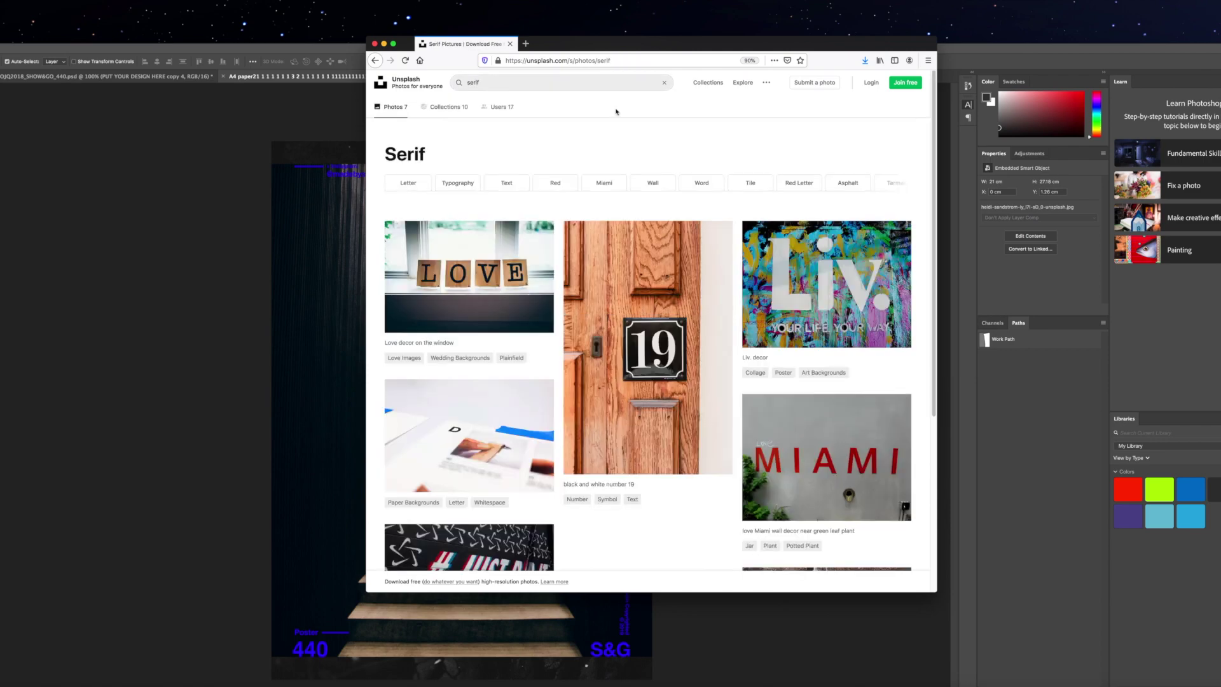
scroll(774, 187, down, 5)
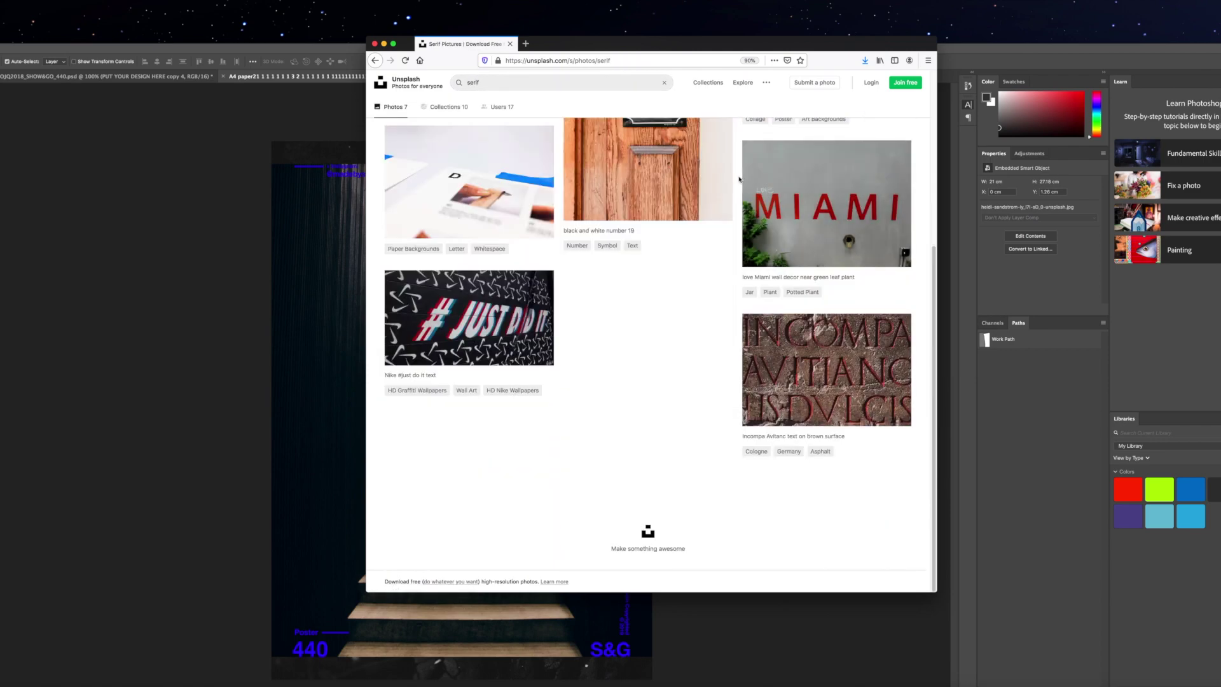
scroll(739, 178, up, 2)
scroll(739, 179, up, 5)
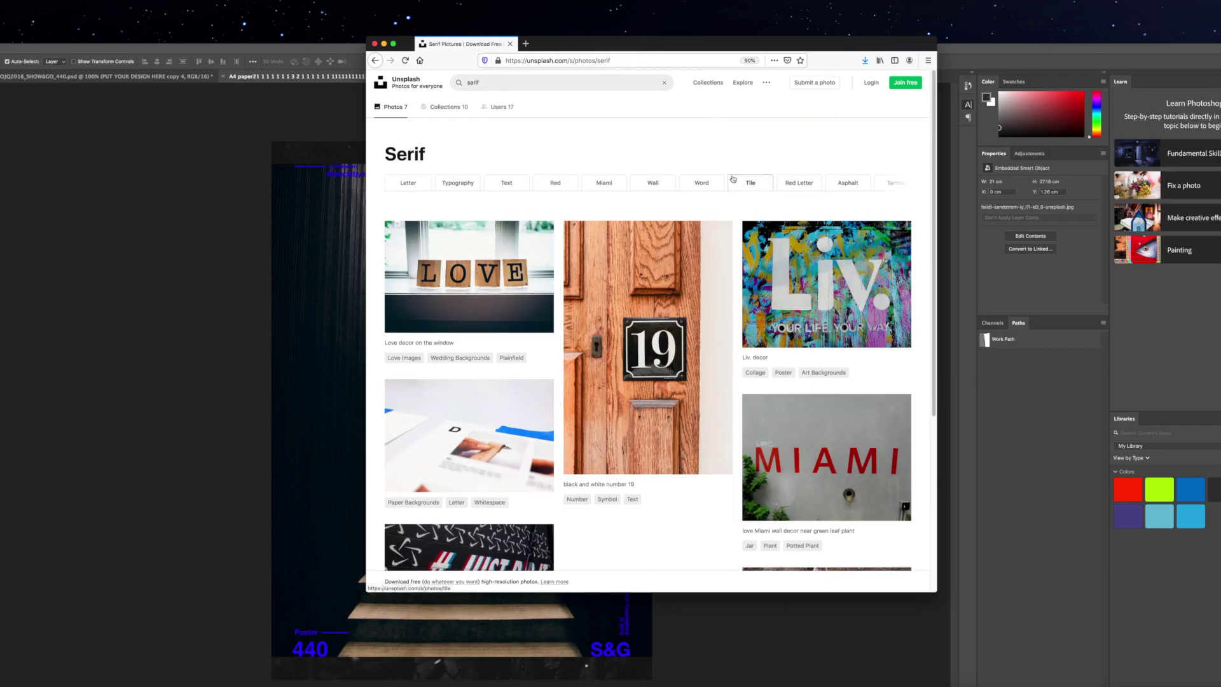
Switch to the related Typography results, open the torn posters photo and look through its related photos and collections.
click(472, 184)
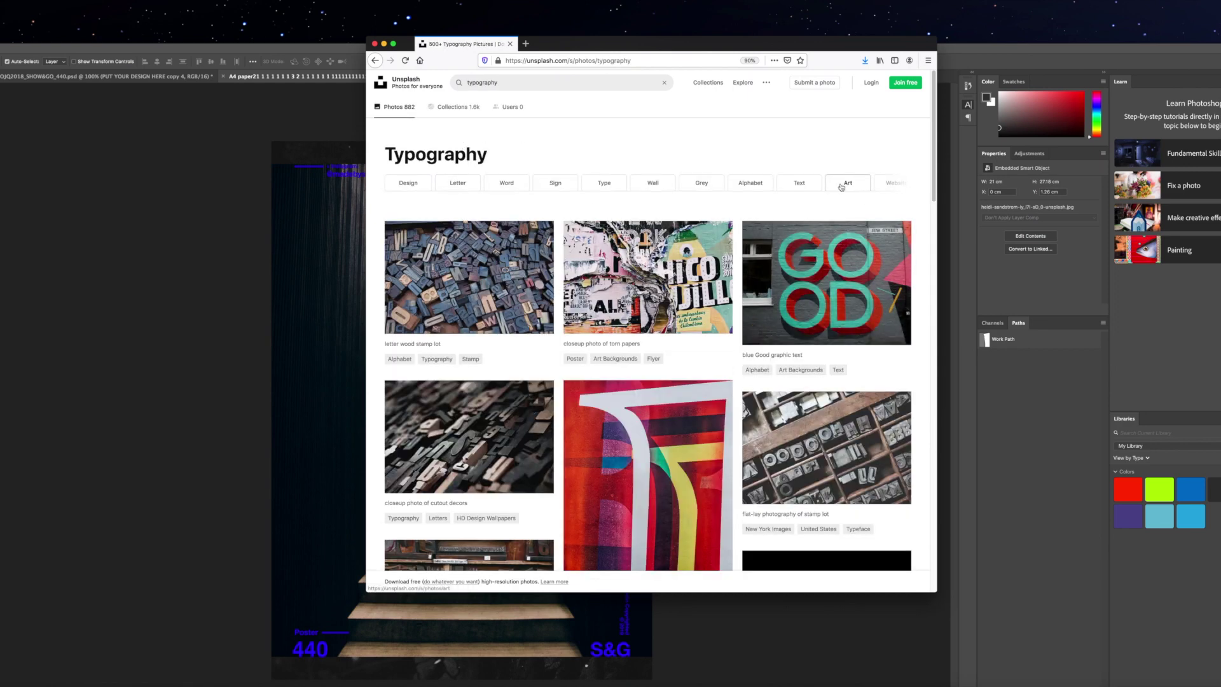
click(651, 290)
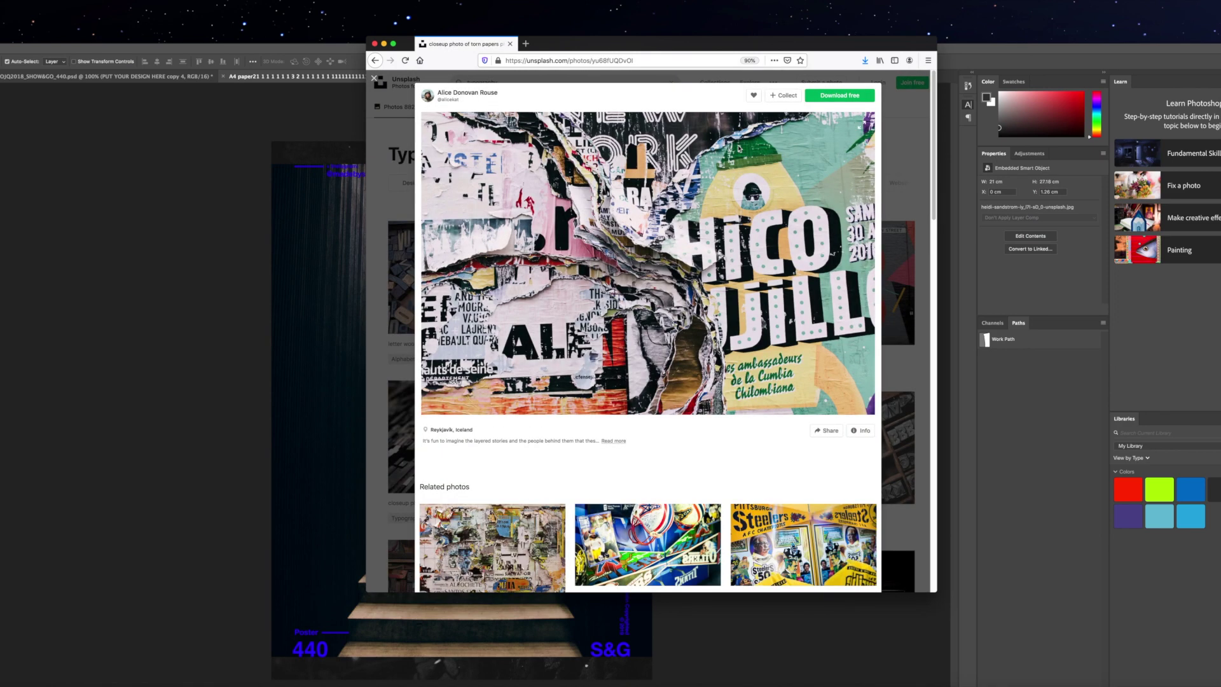
scroll(698, 309, down, 10)
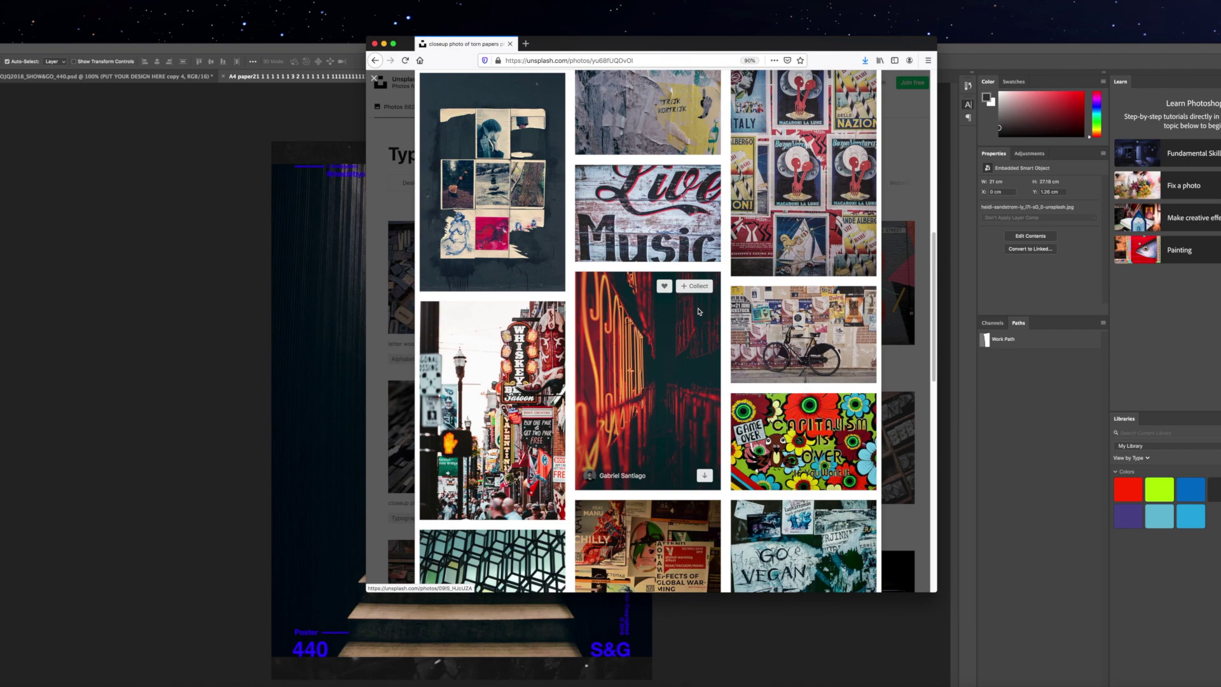
scroll(698, 310, down, 5)
scroll(698, 311, down, 6)
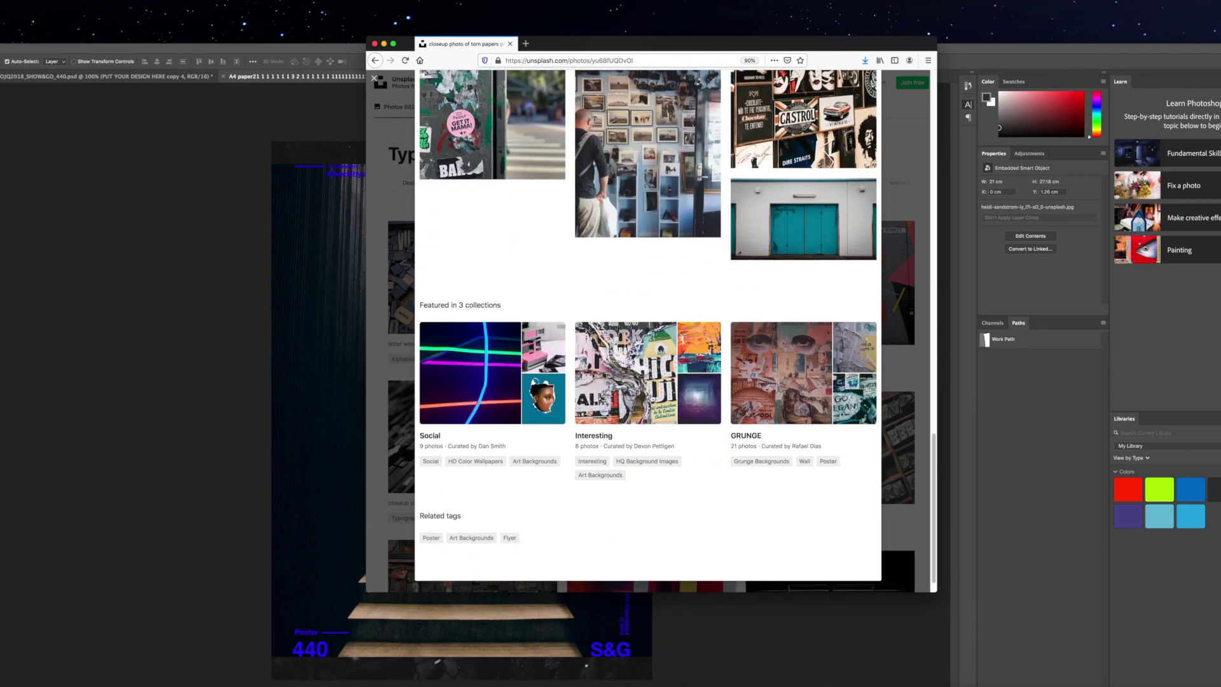
Open the Interesting collection featuring the torn posters photo and download the red, green and white abstract mural photo.
click(662, 401)
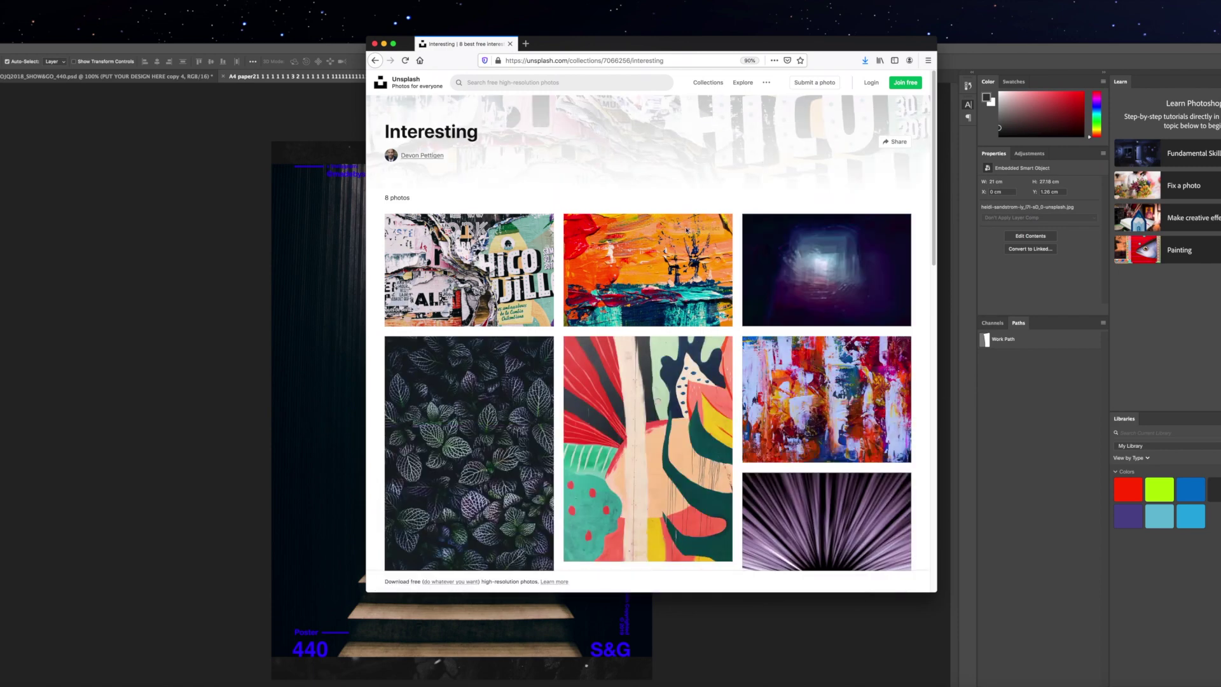
click(642, 428)
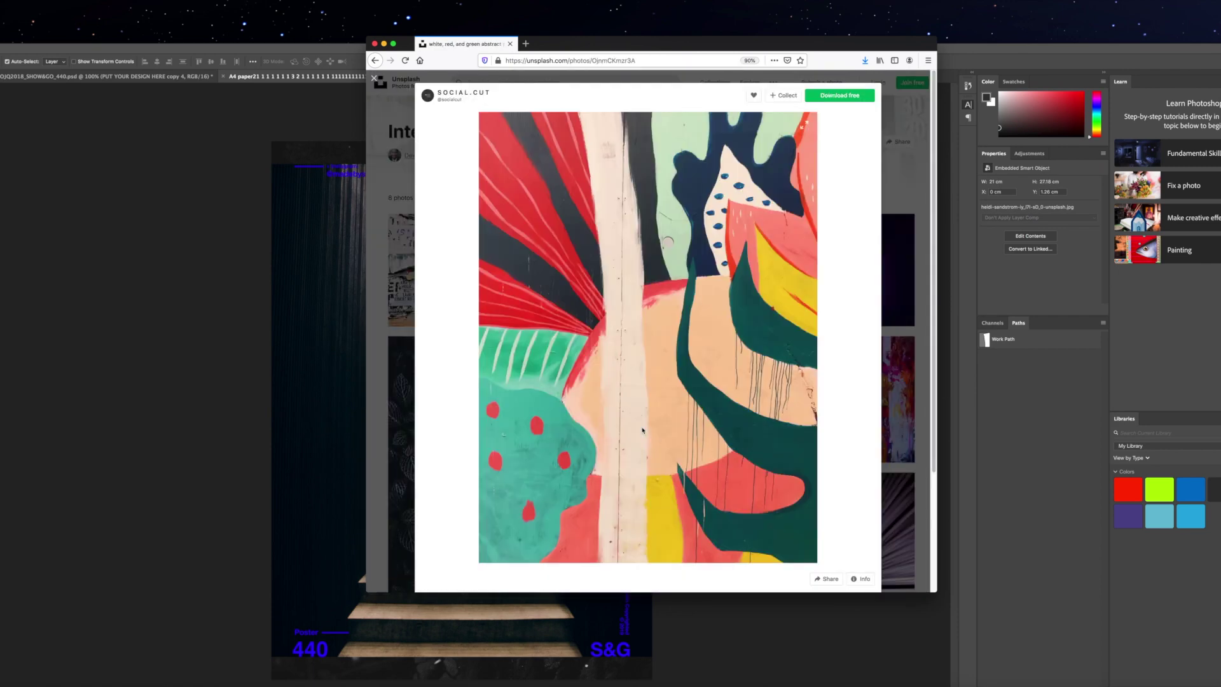
click(847, 97)
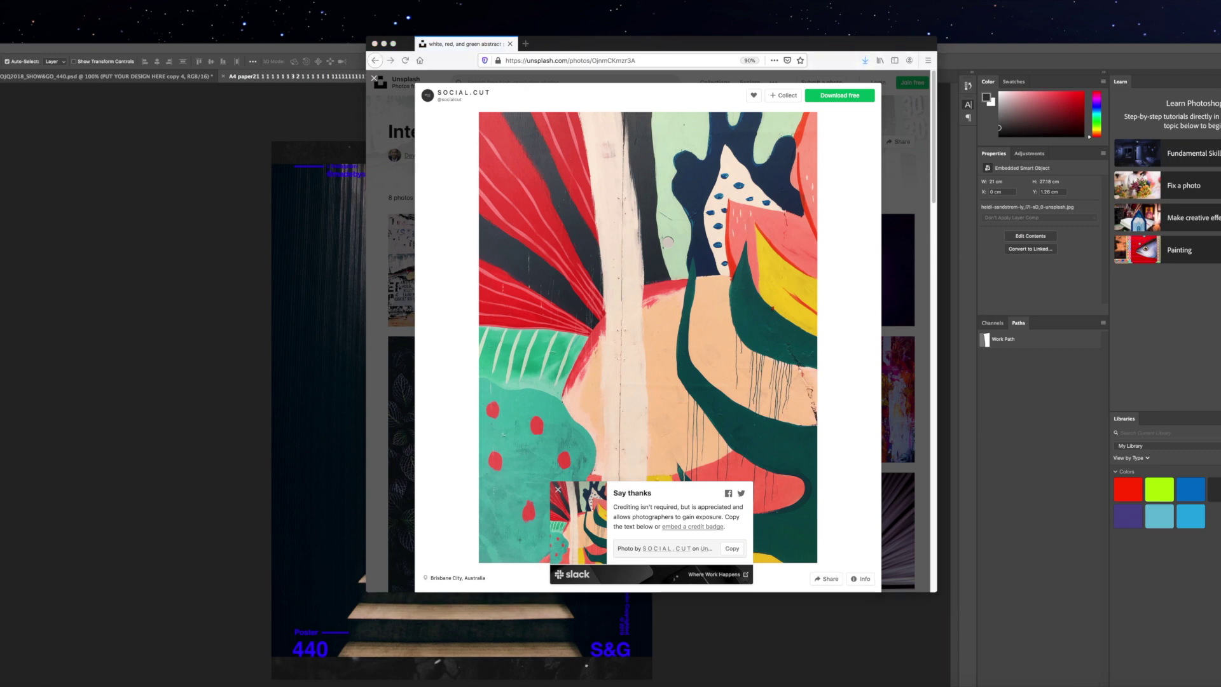
Place the downloaded mural photo in the Photoshop poster above the staircase, scaled to about 12.69% and centred over the steps.
drag(934, 172, 230, 269)
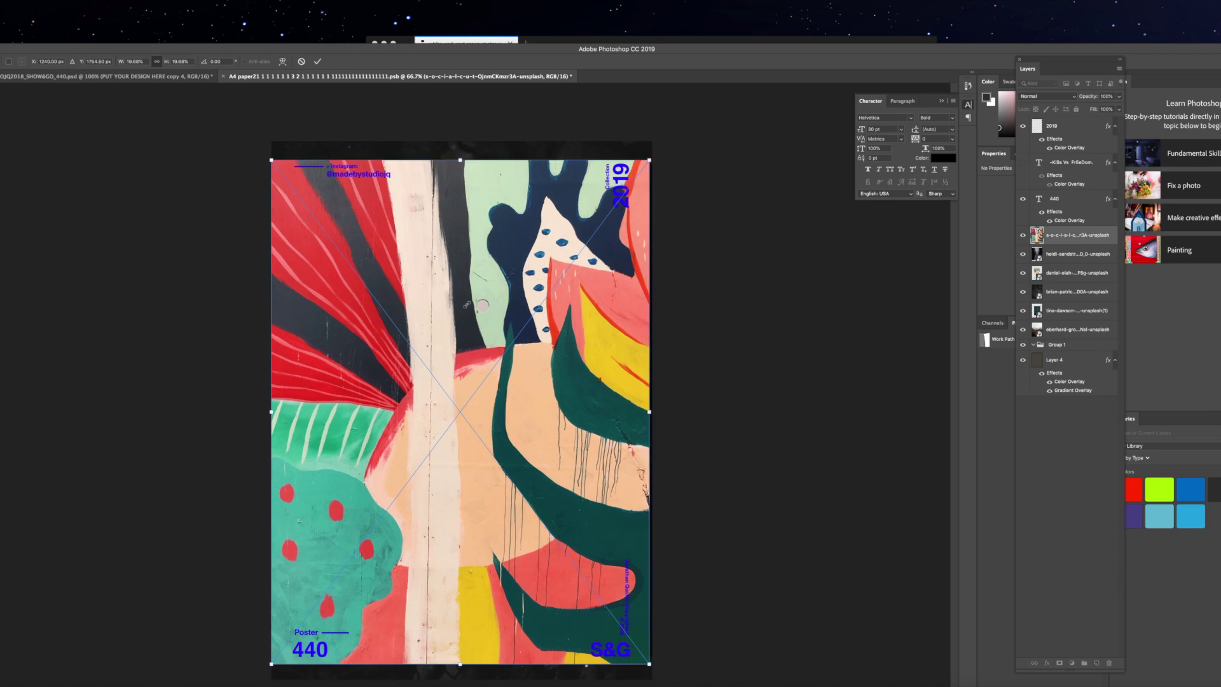
drag(651, 157, 516, 339)
drag(425, 432, 490, 315)
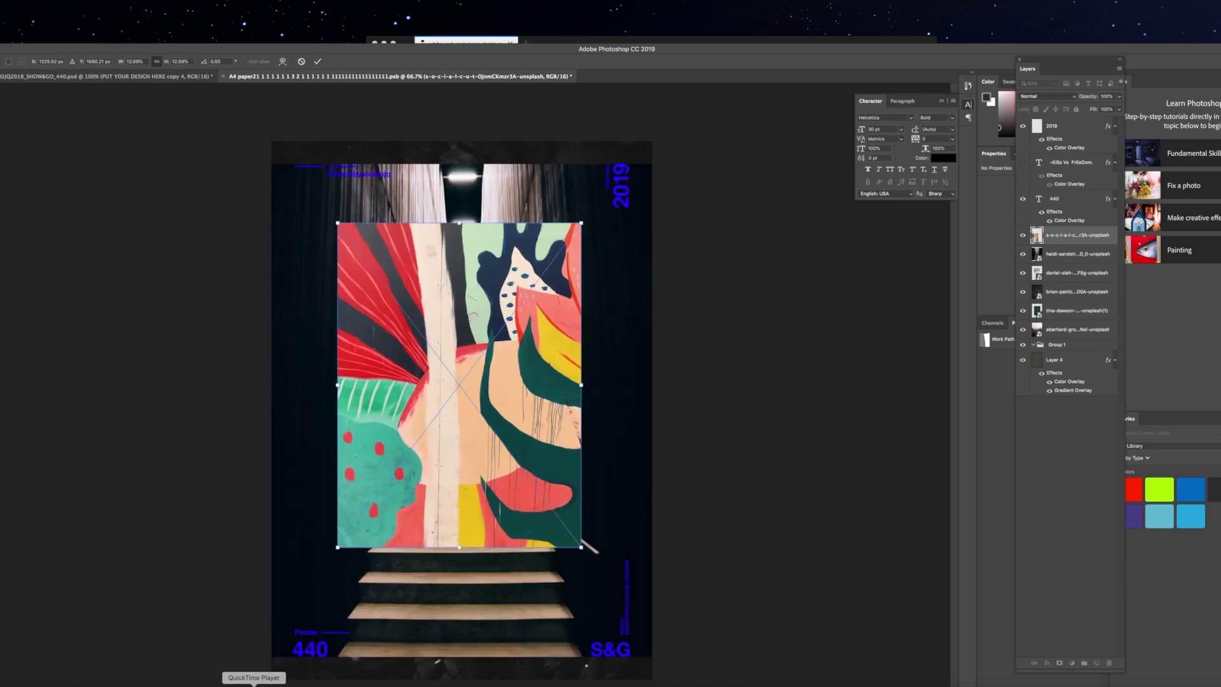
key(Return)
Save the poster artwork and switch to the SHOW&GO_440.psd mockup document to save it as well.
key(ctrl+s)
click(145, 77)
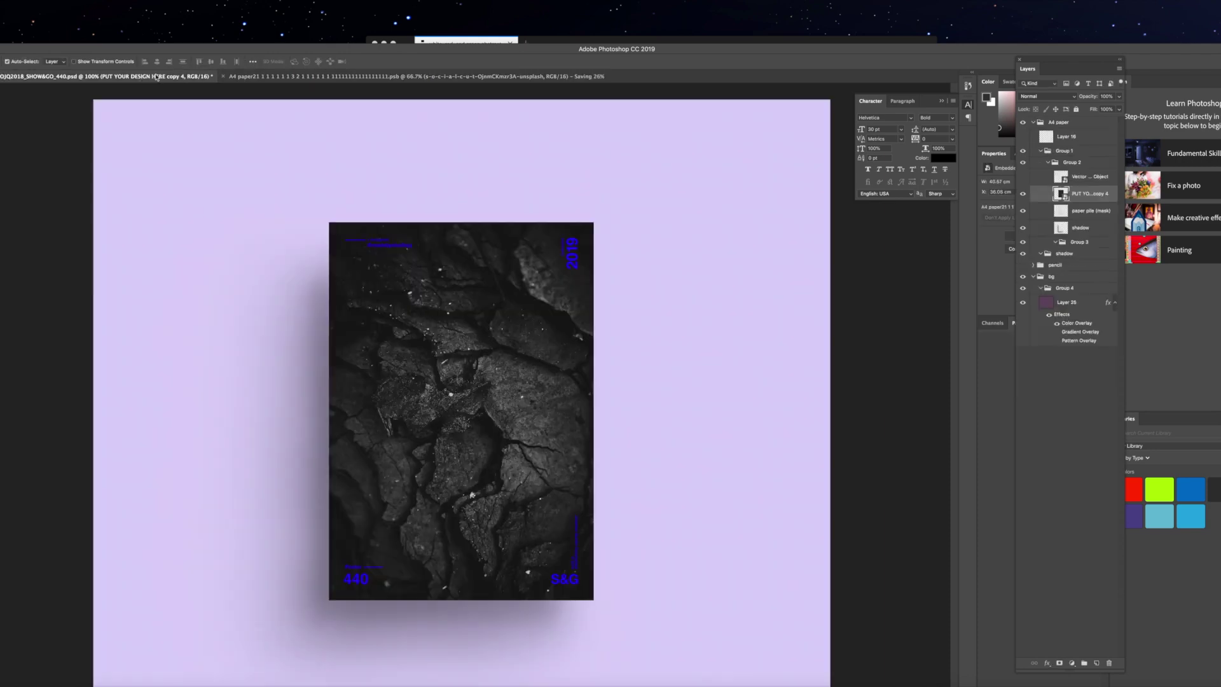
Return to Firefox, close the mural photo and look through the rest of the Interesting collection and its suggested collections.
click(135, 684)
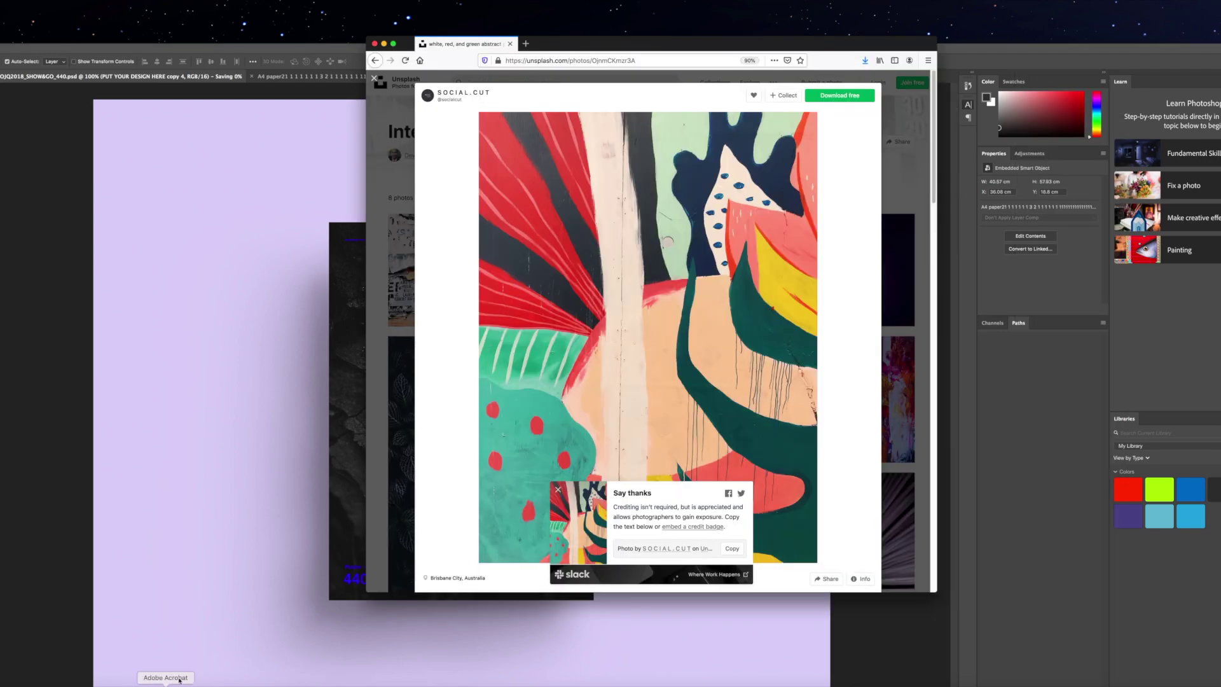
click(375, 79)
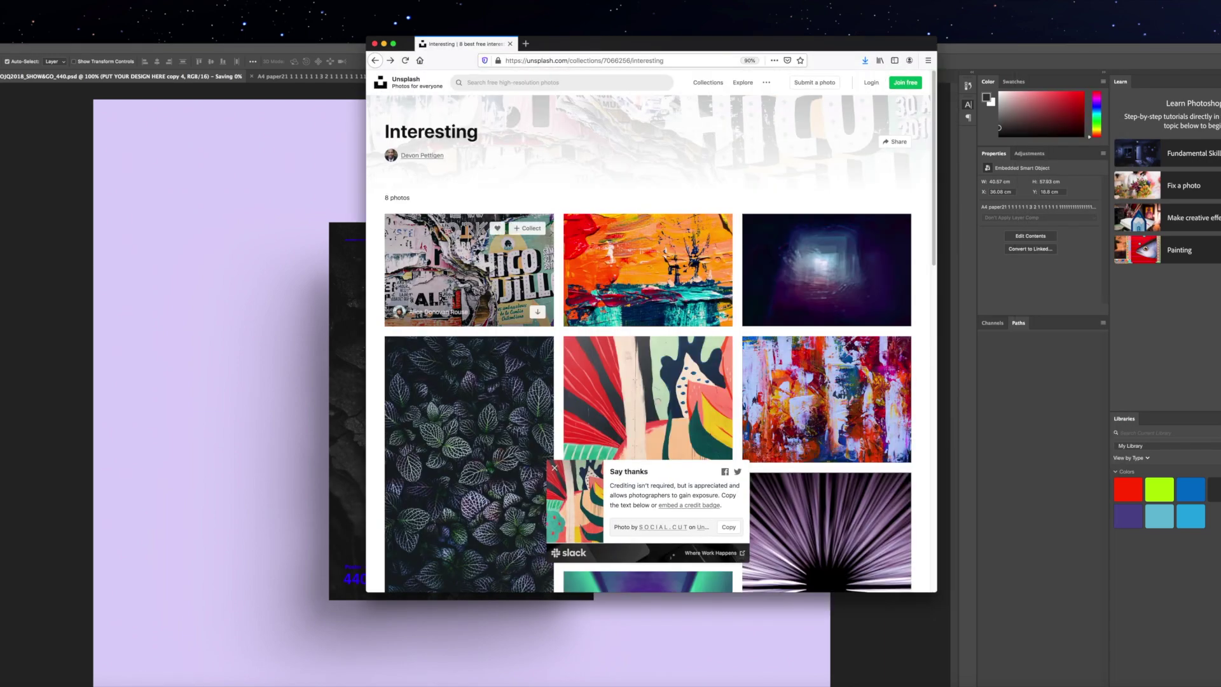
scroll(660, 306, down, 5)
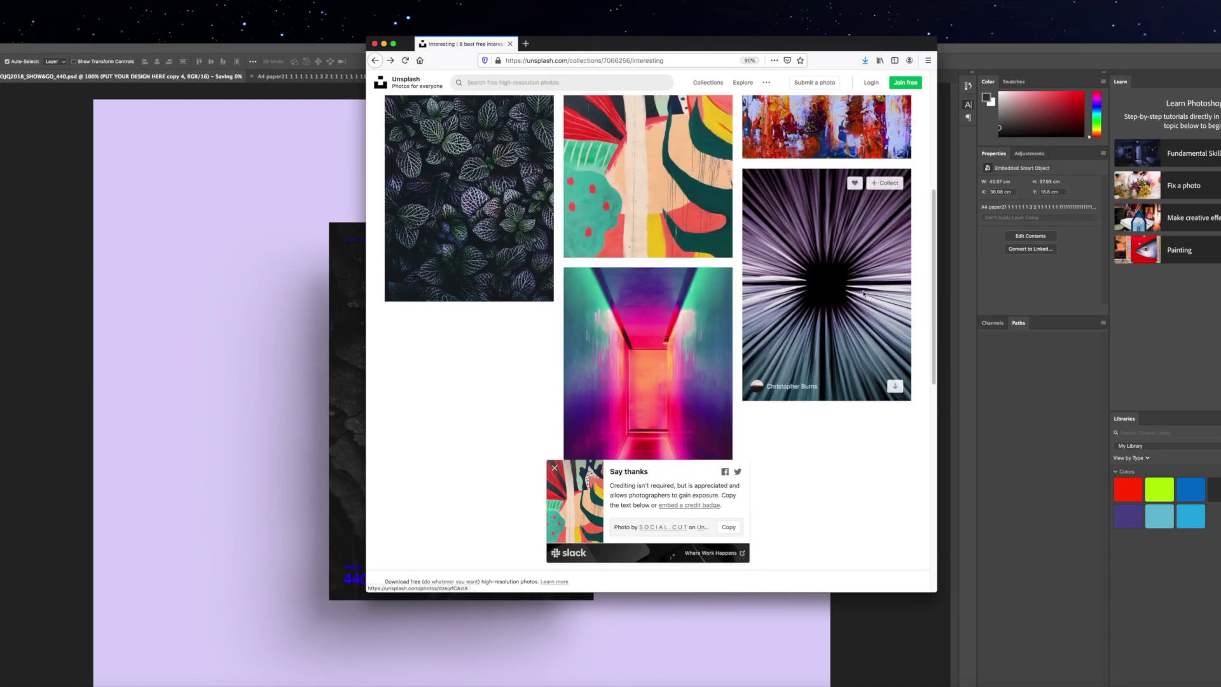
scroll(863, 293, down, 3)
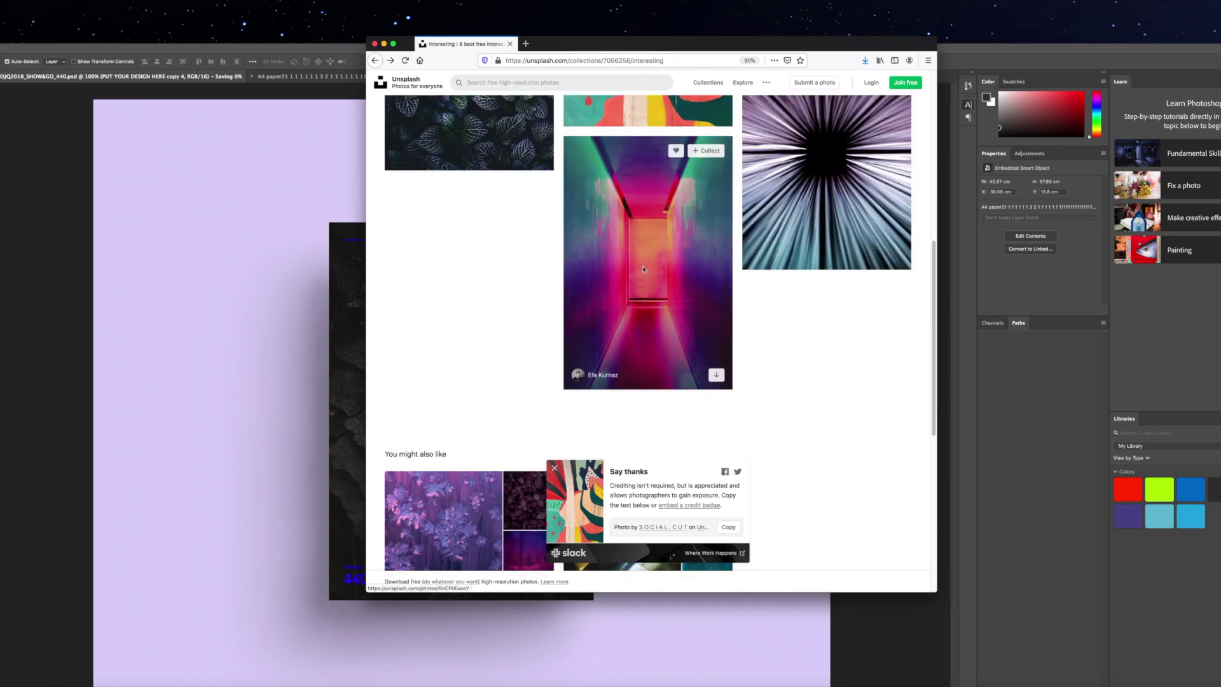
scroll(625, 268, down, 3)
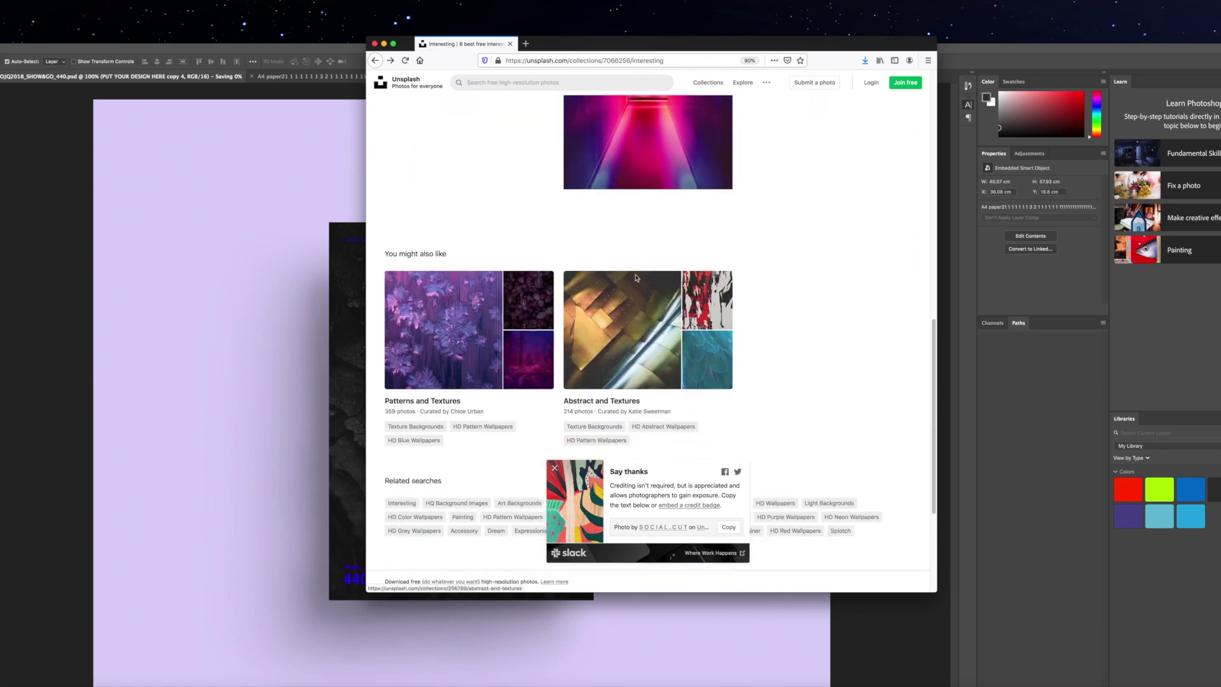
Open the orange, red and blue abstract painting from the Interesting collection and look through its related photos and collections.
scroll(603, 309, up, 4)
scroll(619, 292, up, 8)
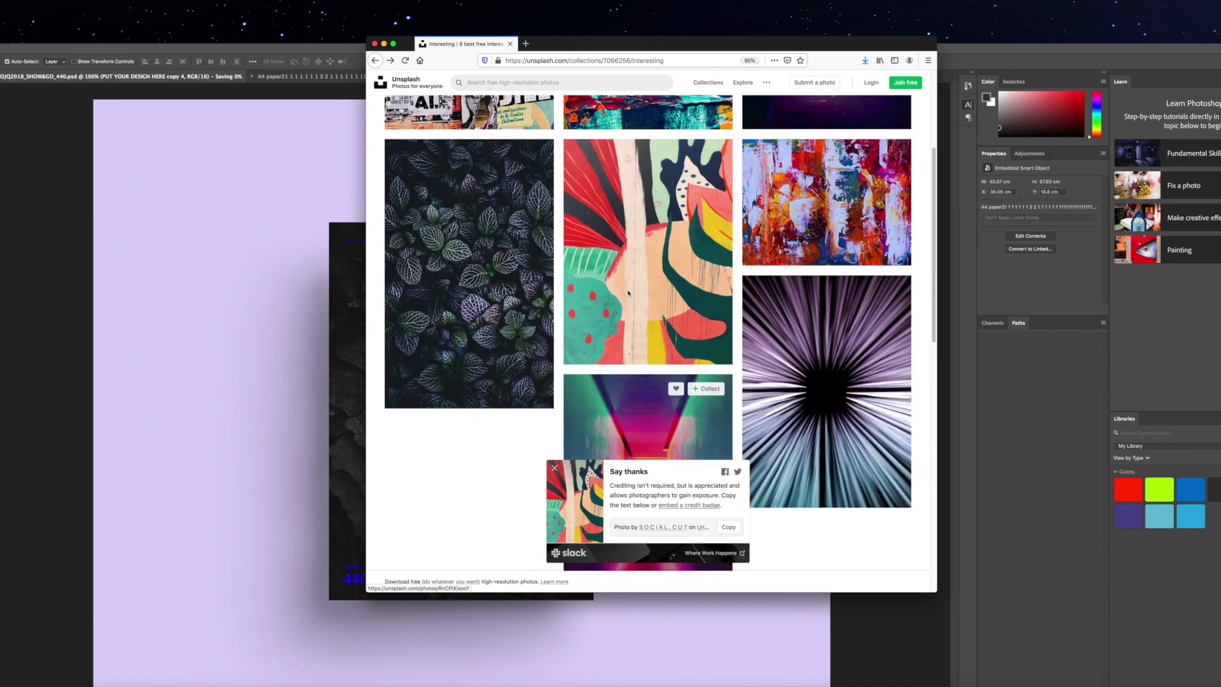
click(640, 237)
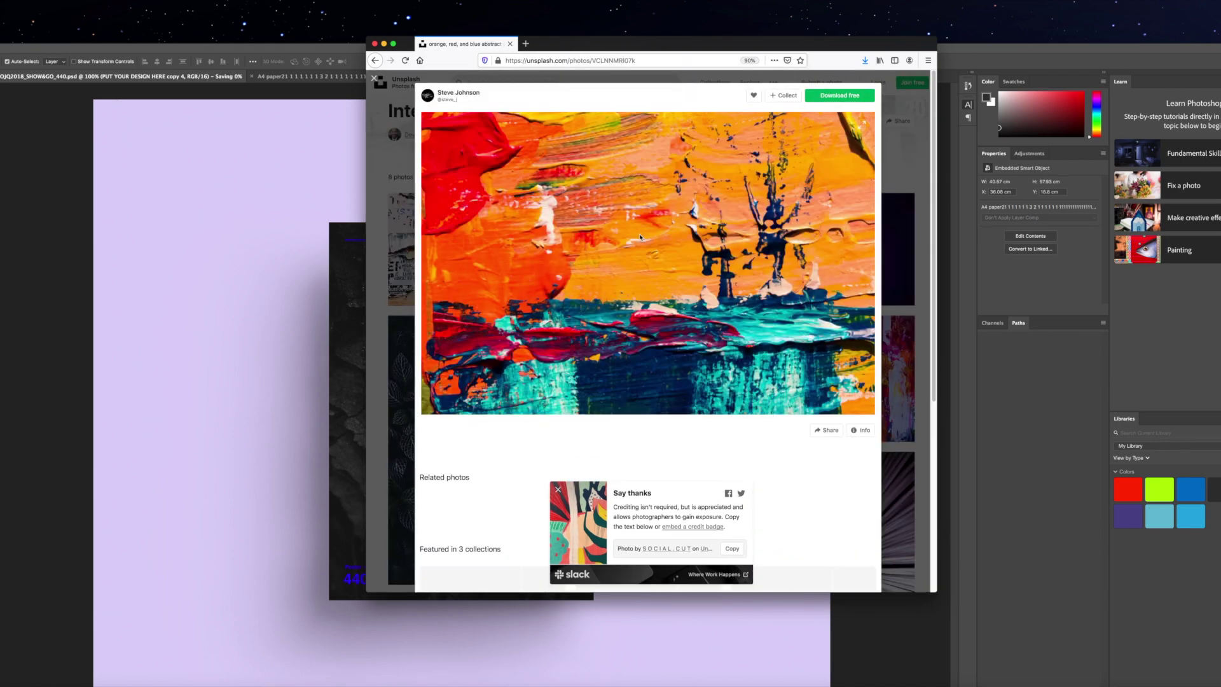
scroll(766, 319, down, 5)
scroll(766, 319, down, 10)
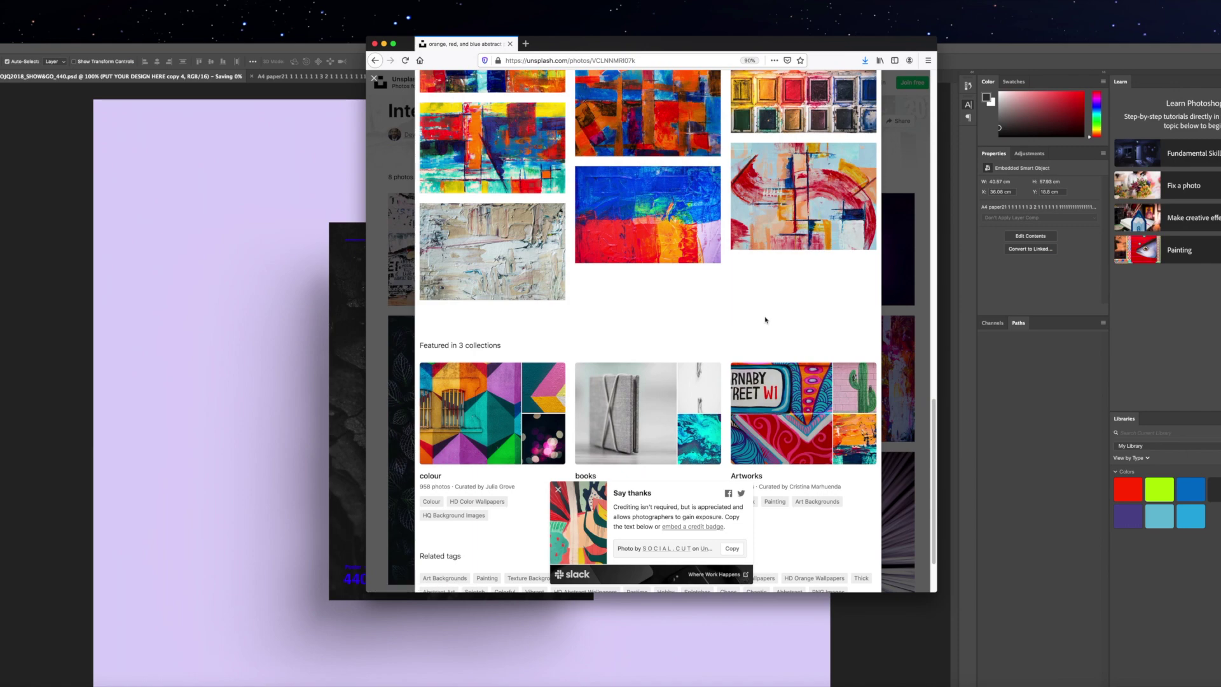
scroll(766, 320, down, 3)
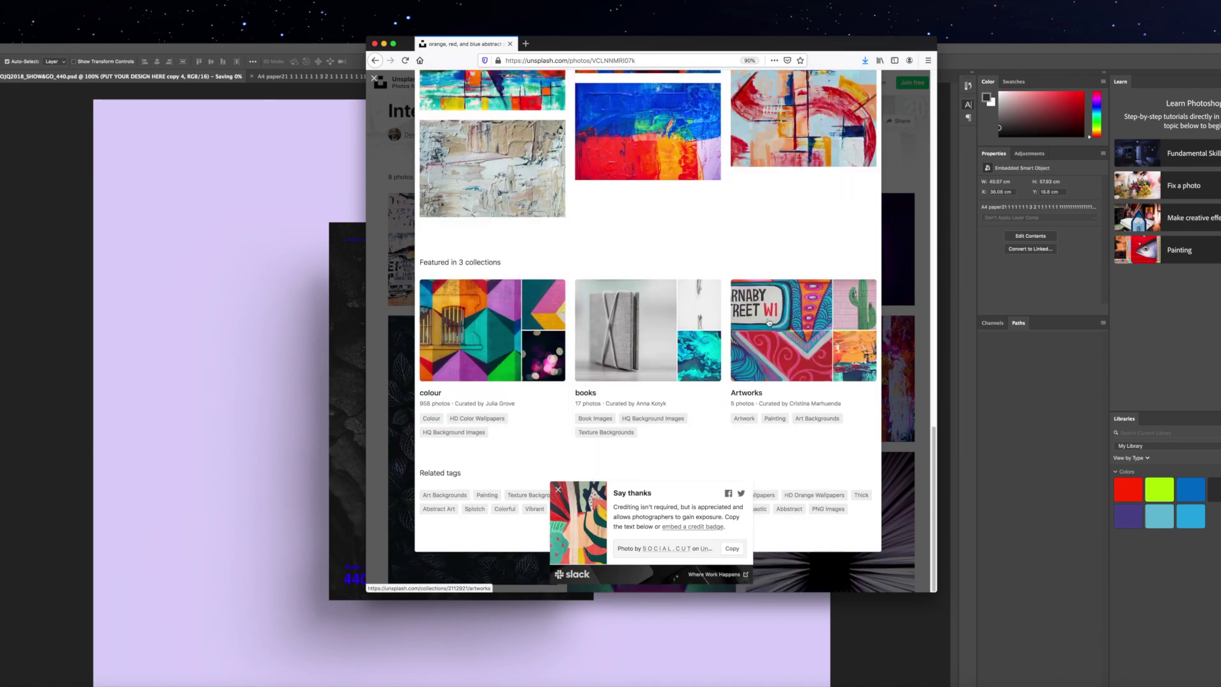
Open the related red, yellow, white and blue abstract painting, download it and look through its related photos.
scroll(768, 322, up, 8)
click(685, 215)
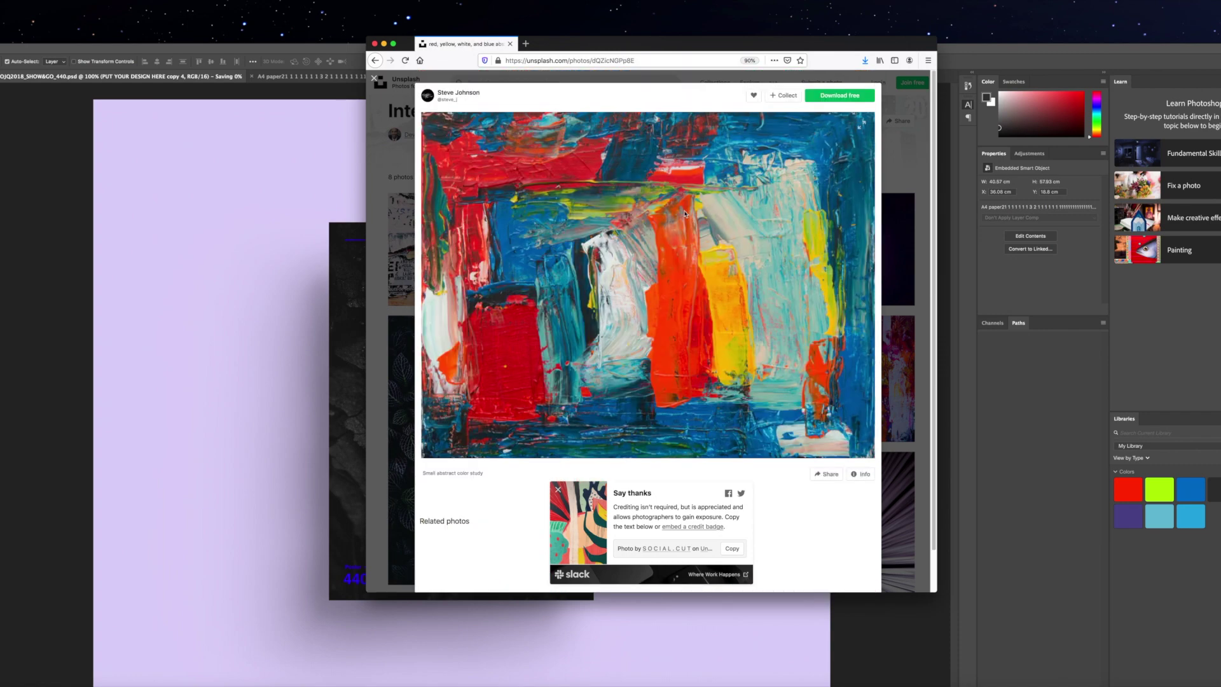
click(838, 96)
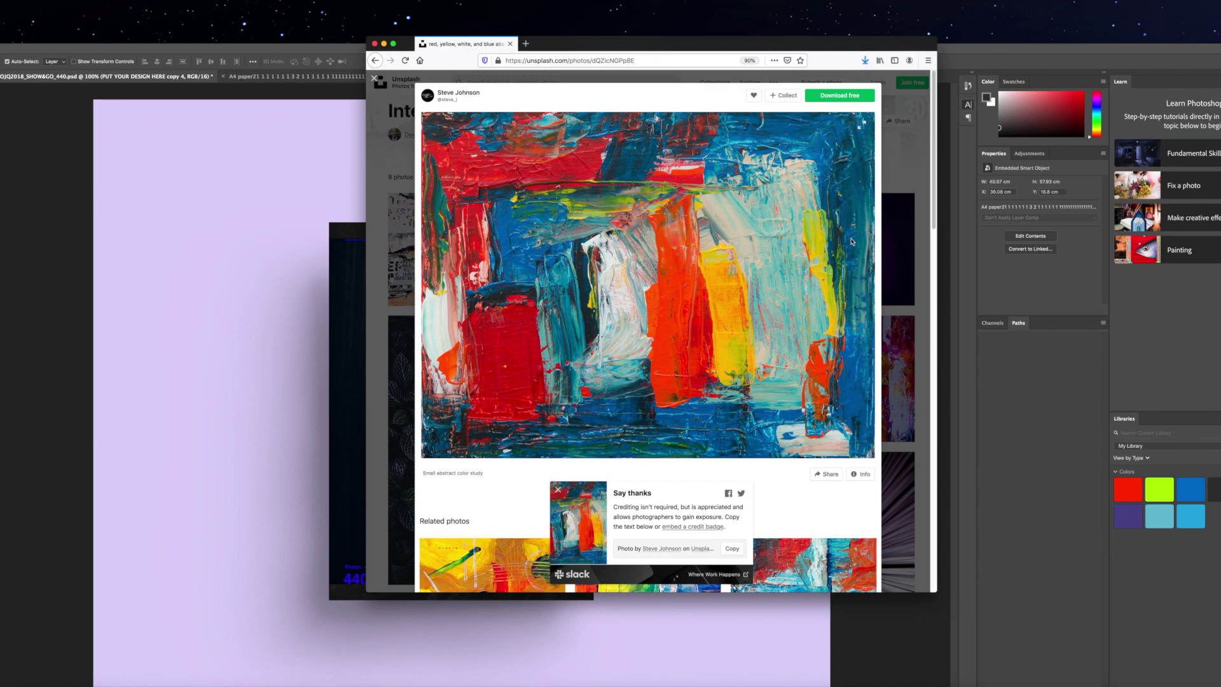
scroll(852, 241, down, 10)
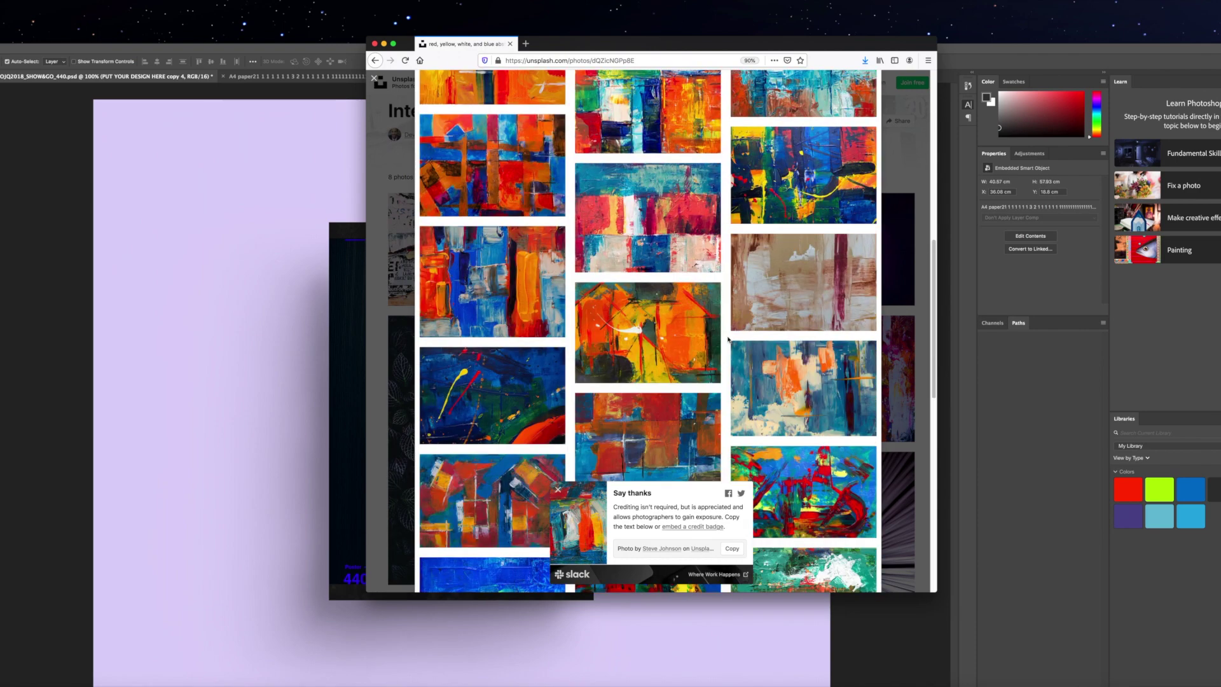
scroll(728, 341, down, 5)
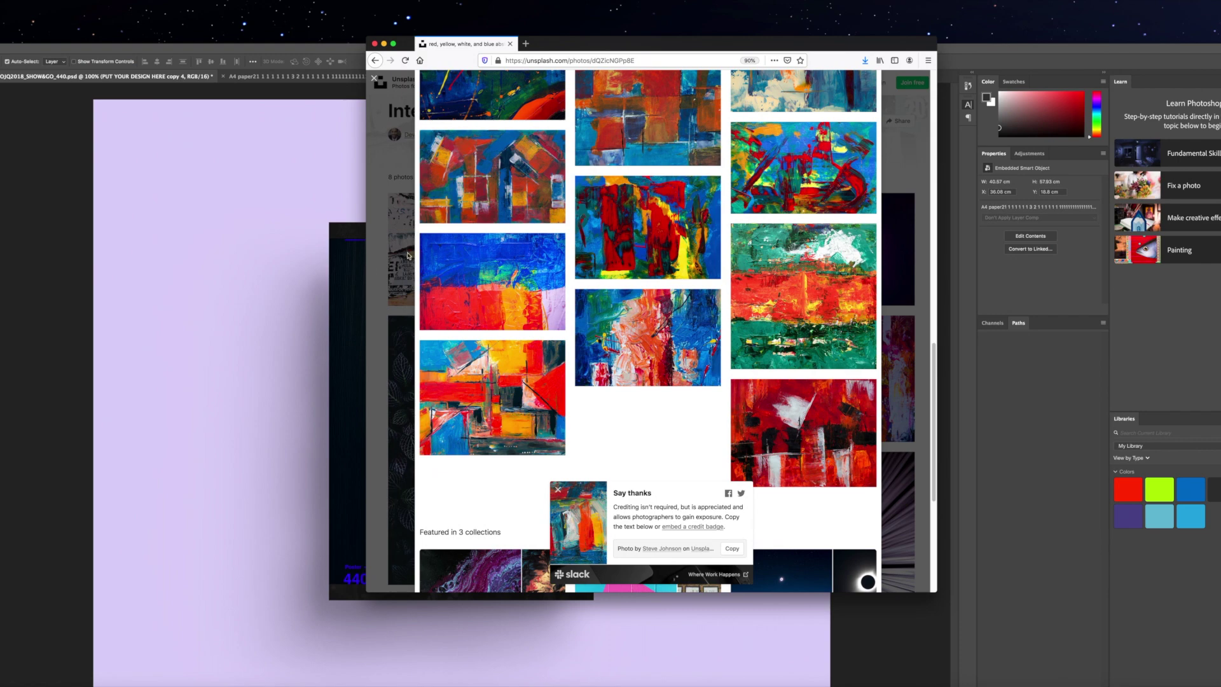
Switch to the Photoshop poster artwork and place the downloaded abstract painting over the mural, rotated -90° to portrait orientation.
click(341, 89)
click(301, 80)
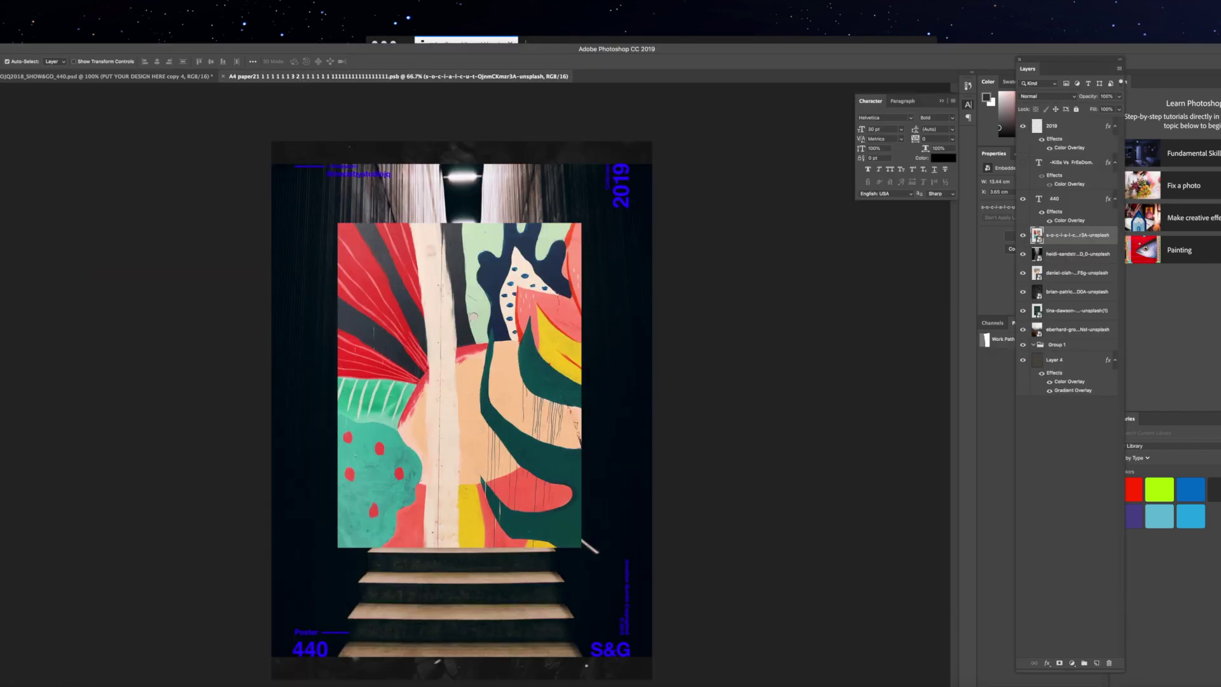
drag(655, 280, 455, 309)
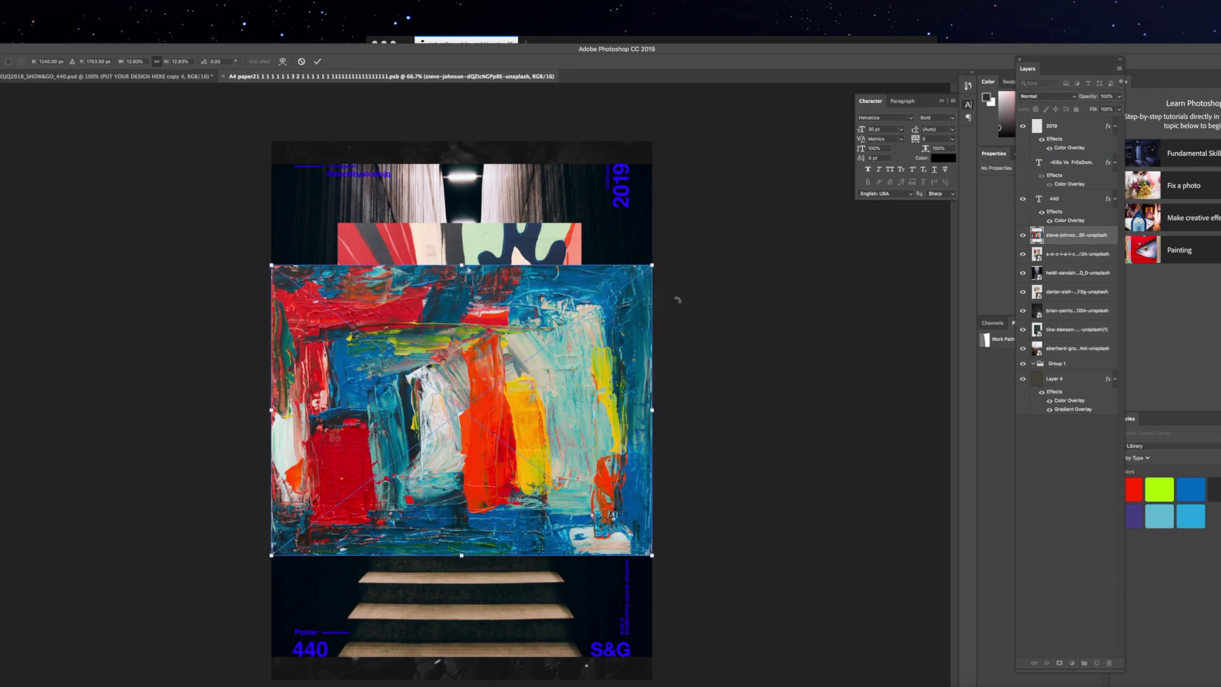
mouse_move(677, 299)
mouse_down()
mouse_move(502, 216)
mouse_move(404, 300)
mouse_up()
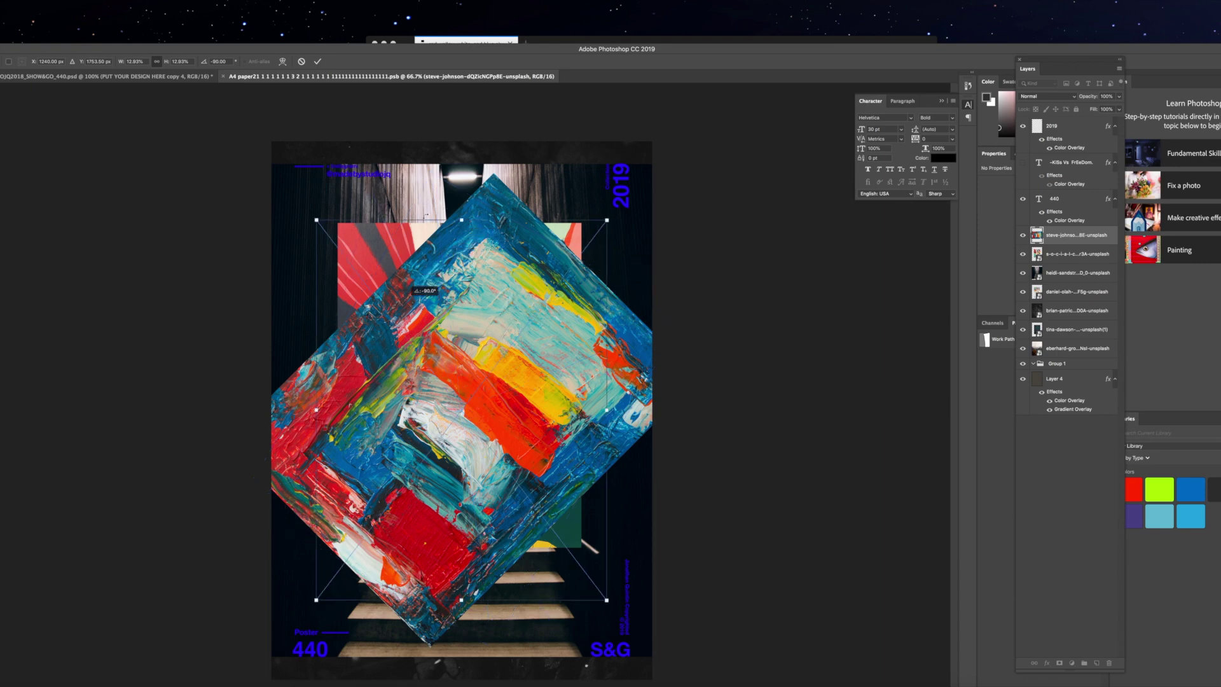
drag(407, 297, 407, 297)
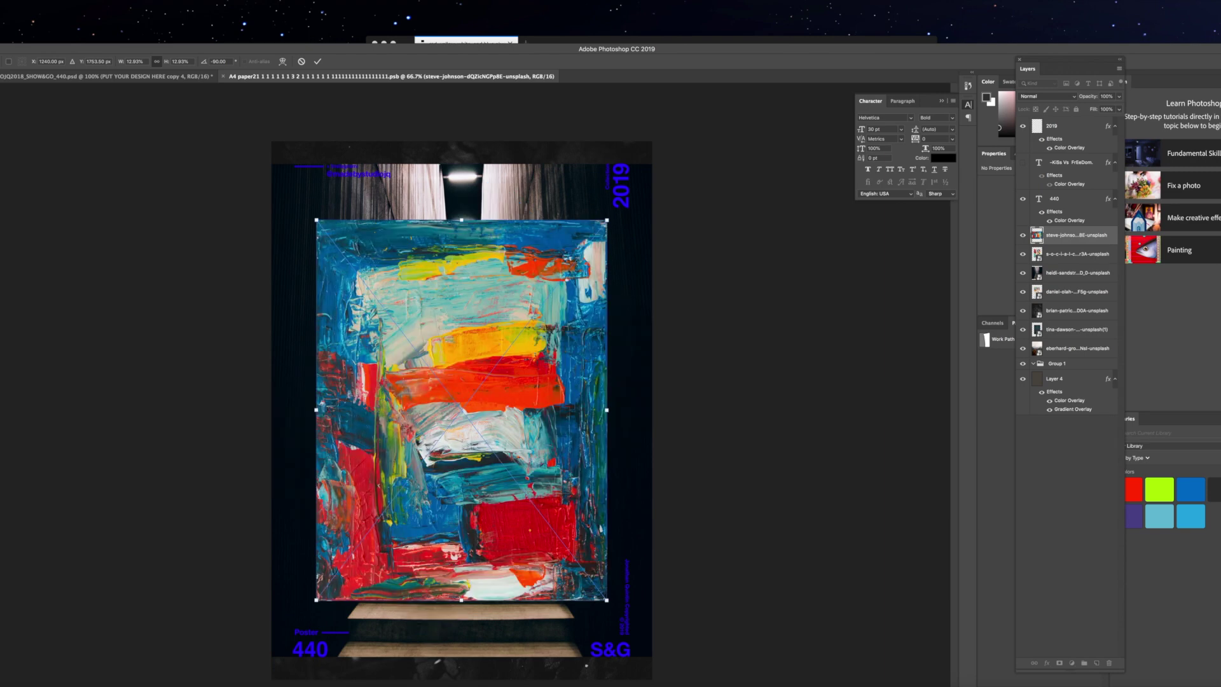
key(Return)
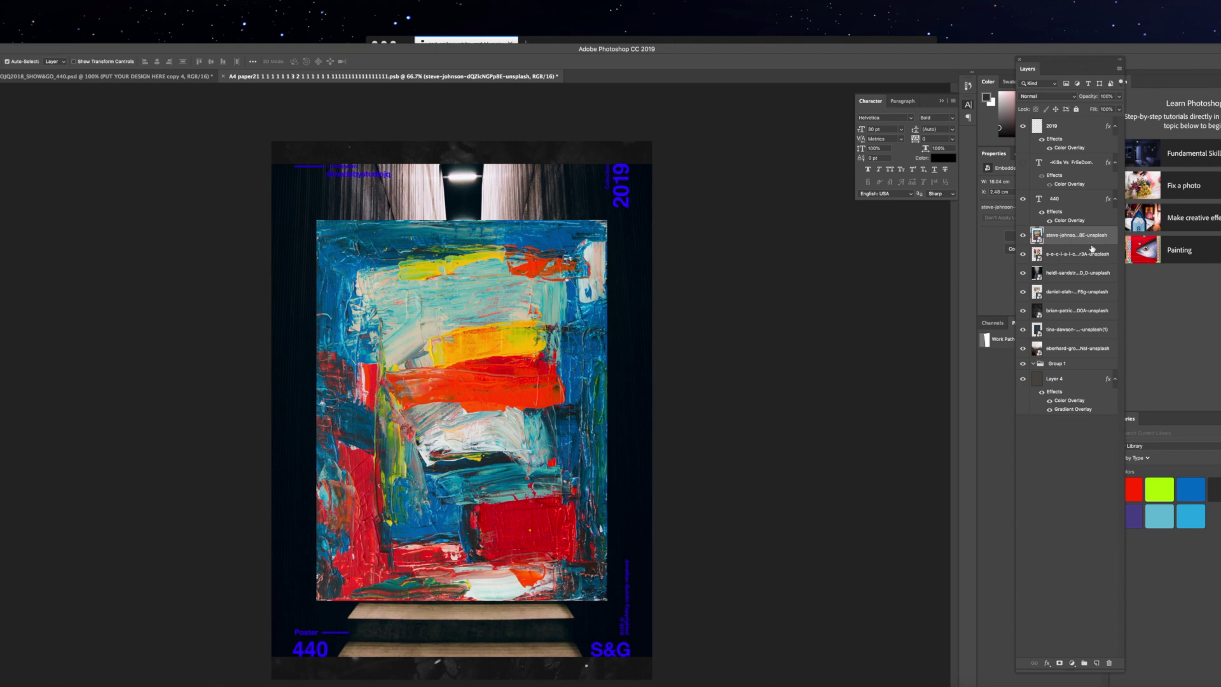
click(477, 41)
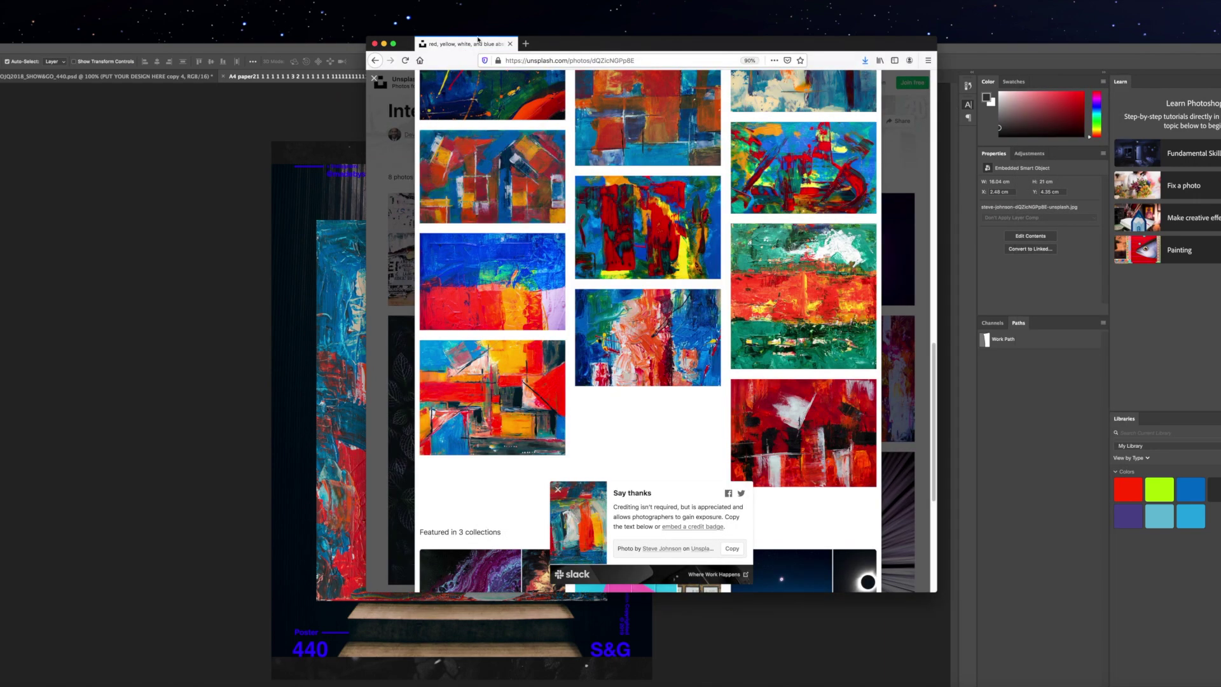
click(128, 225)
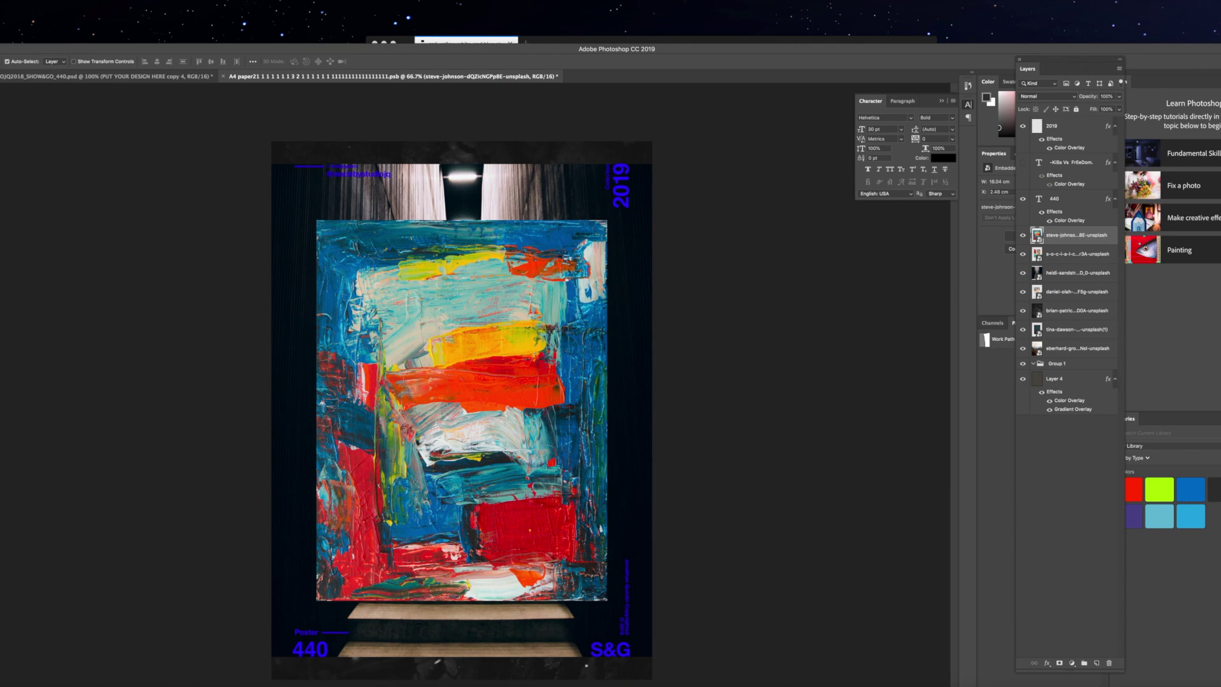
Activate the Eraser tool and check its selected torn-paper brush preset, returning to the poster artwork document.
key(b)
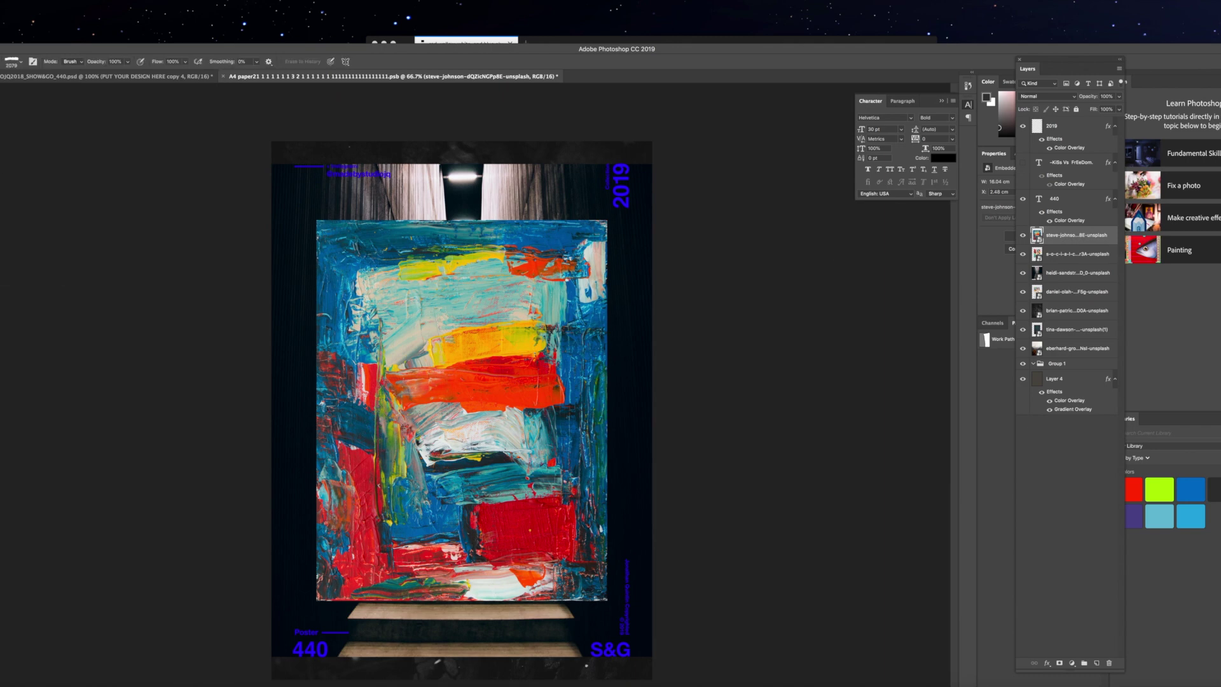
click(15, 75)
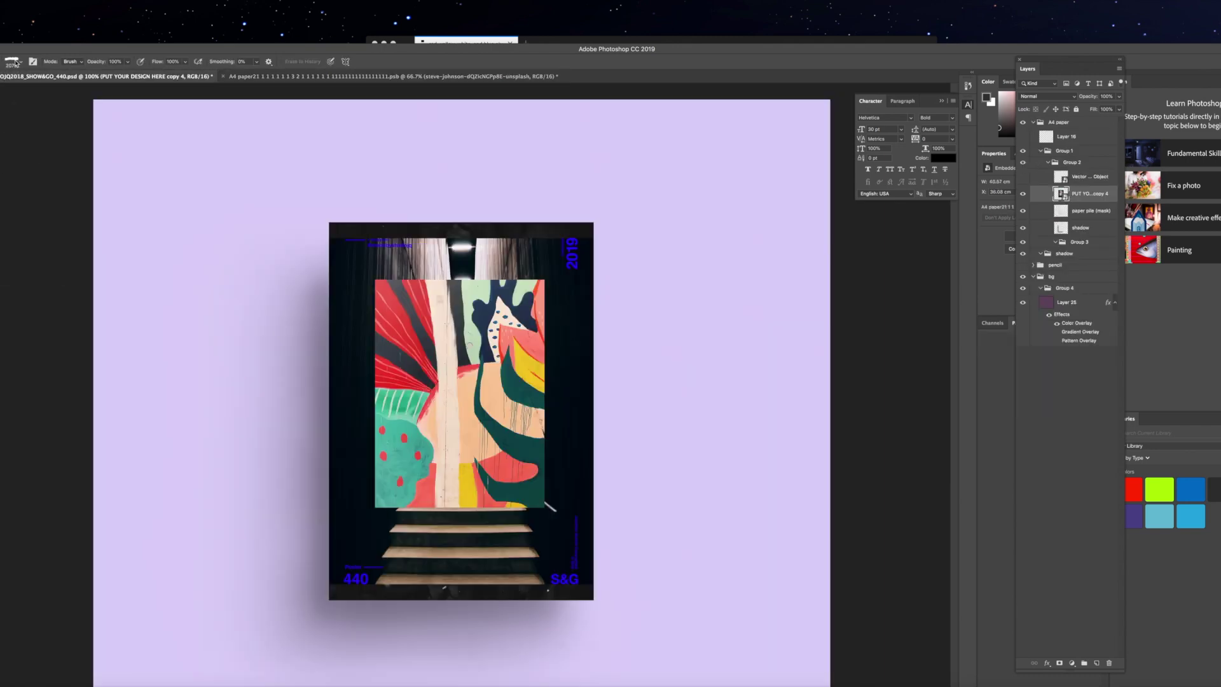
click(16, 63)
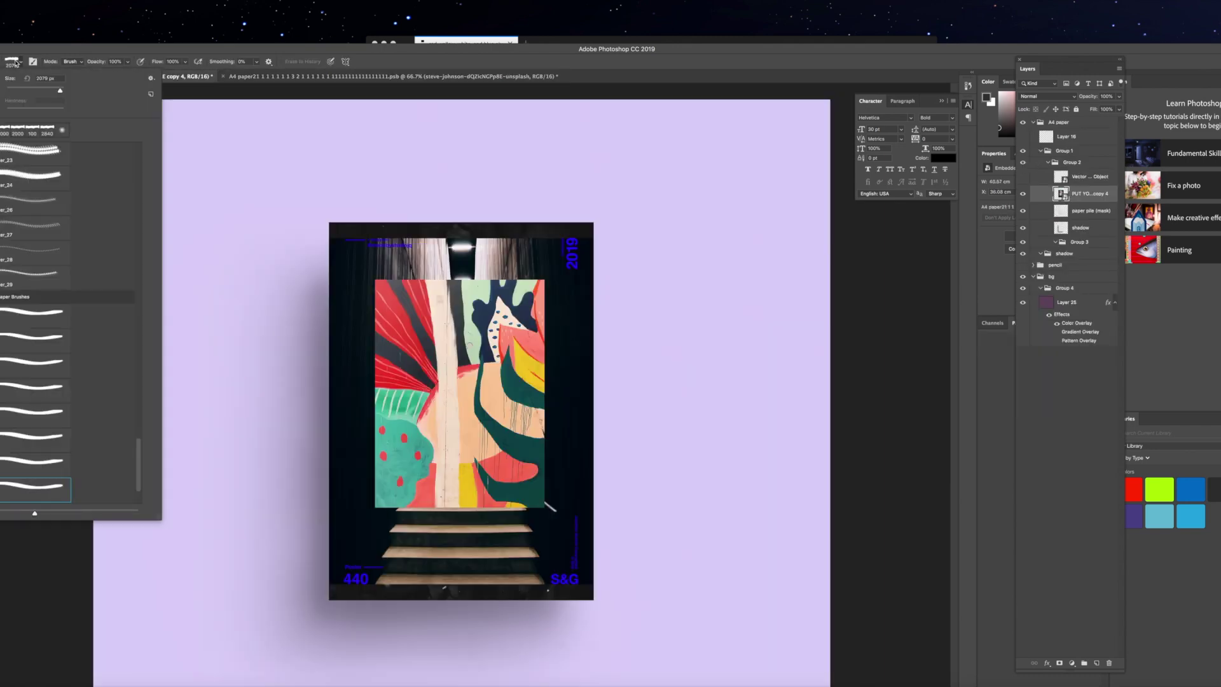
click(219, 92)
click(637, 205)
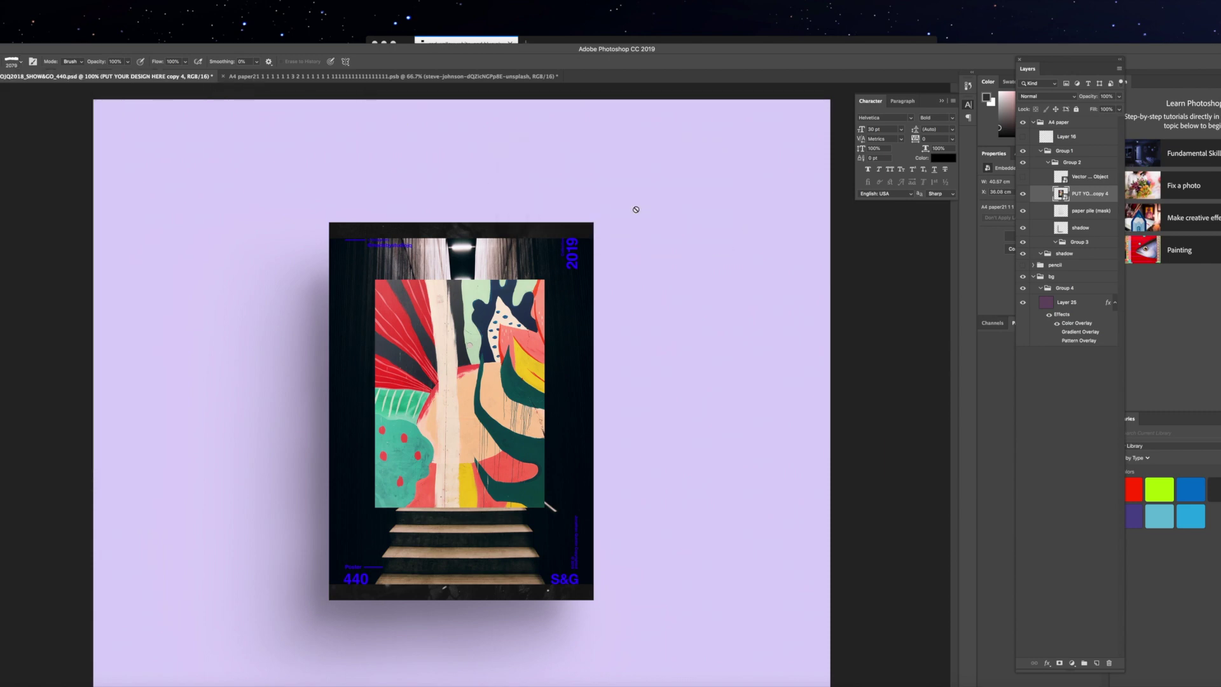
key(ctrl+Tab)
Rasterize the abstract painting layer and erase torn-edged horizontal bands across it to expose the mural beneath.
click(495, 296)
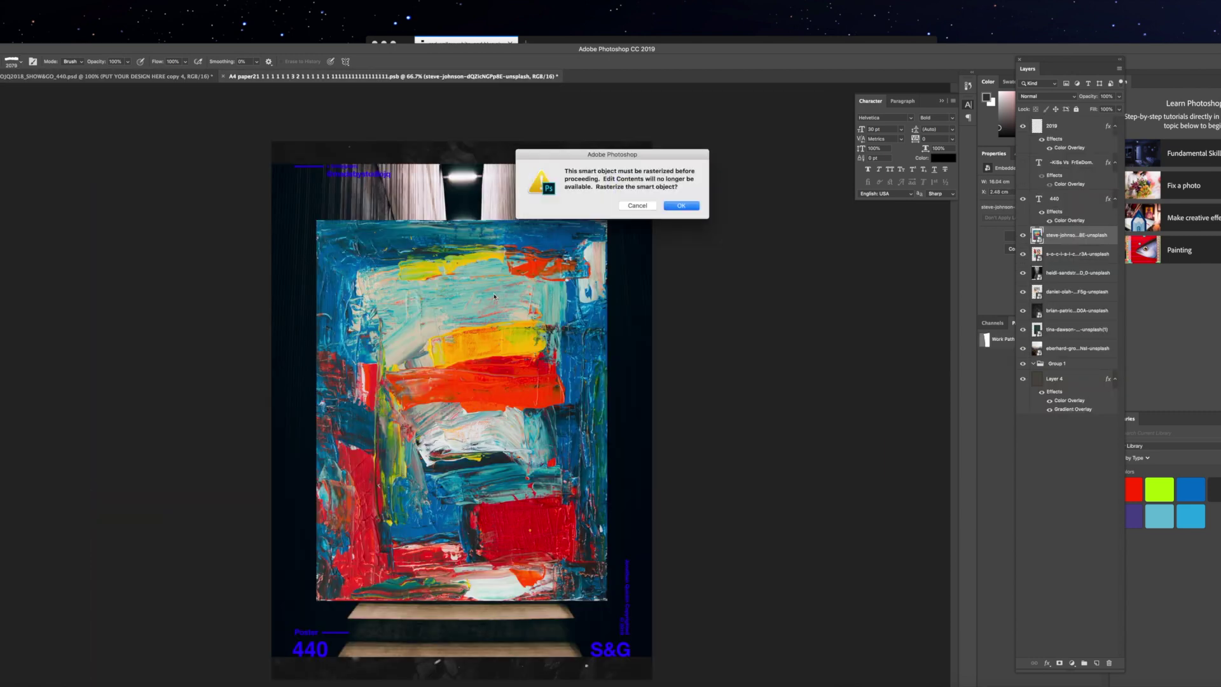
click(680, 205)
click(473, 292)
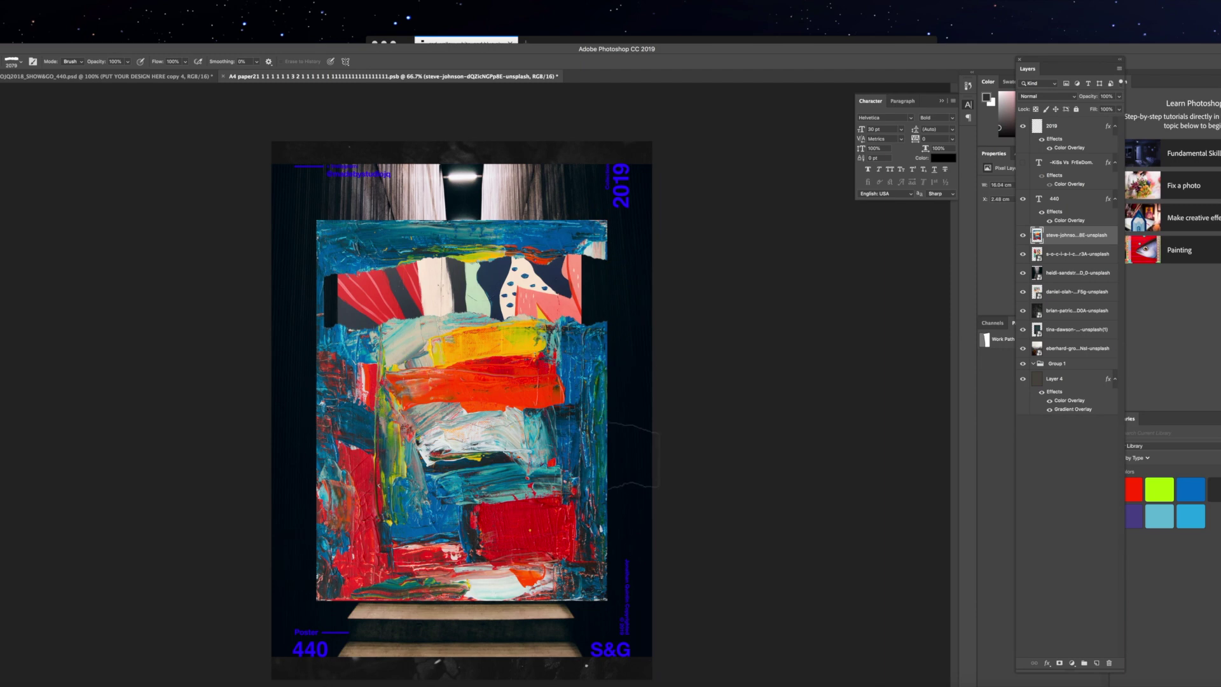
click(452, 565)
click(392, 506)
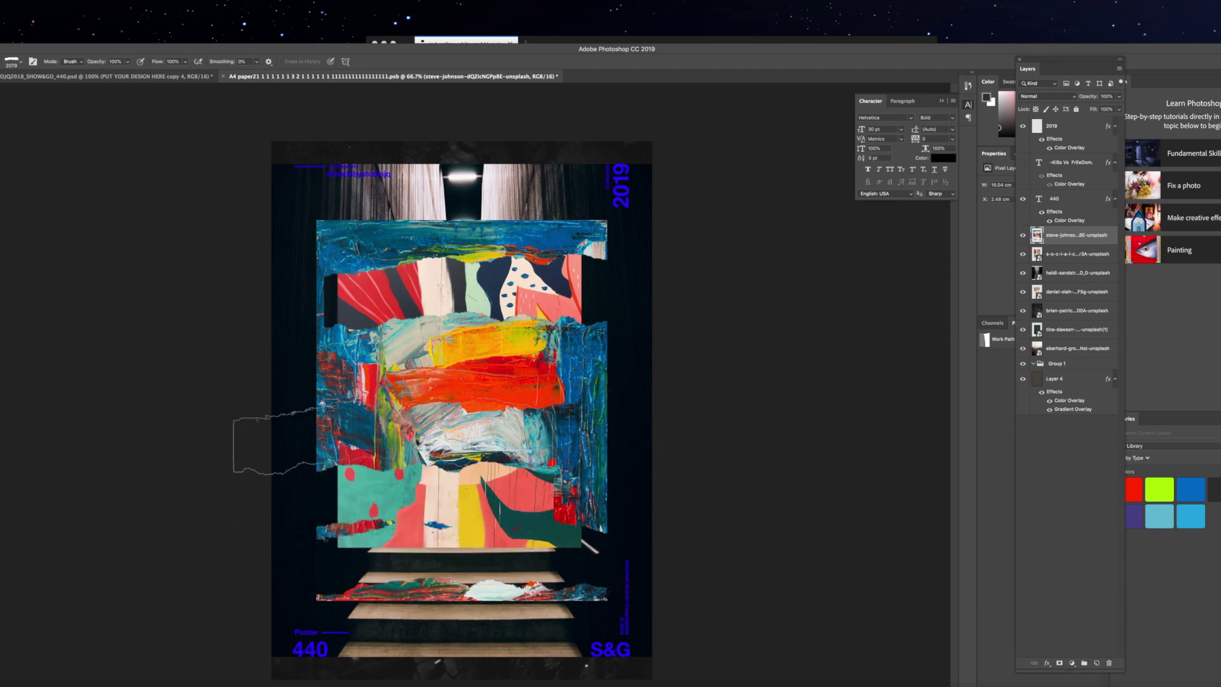
click(381, 381)
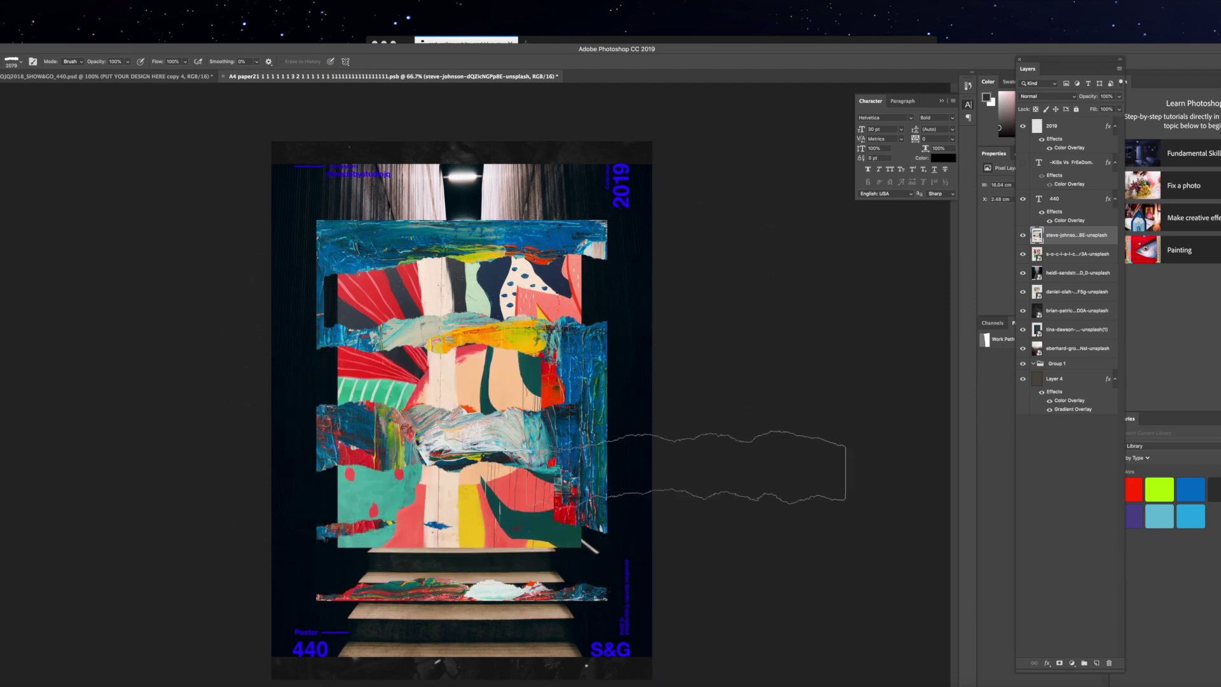
Move the dark cracked-rock photo layer above the abstract painting layer.
double_click(1069, 400)
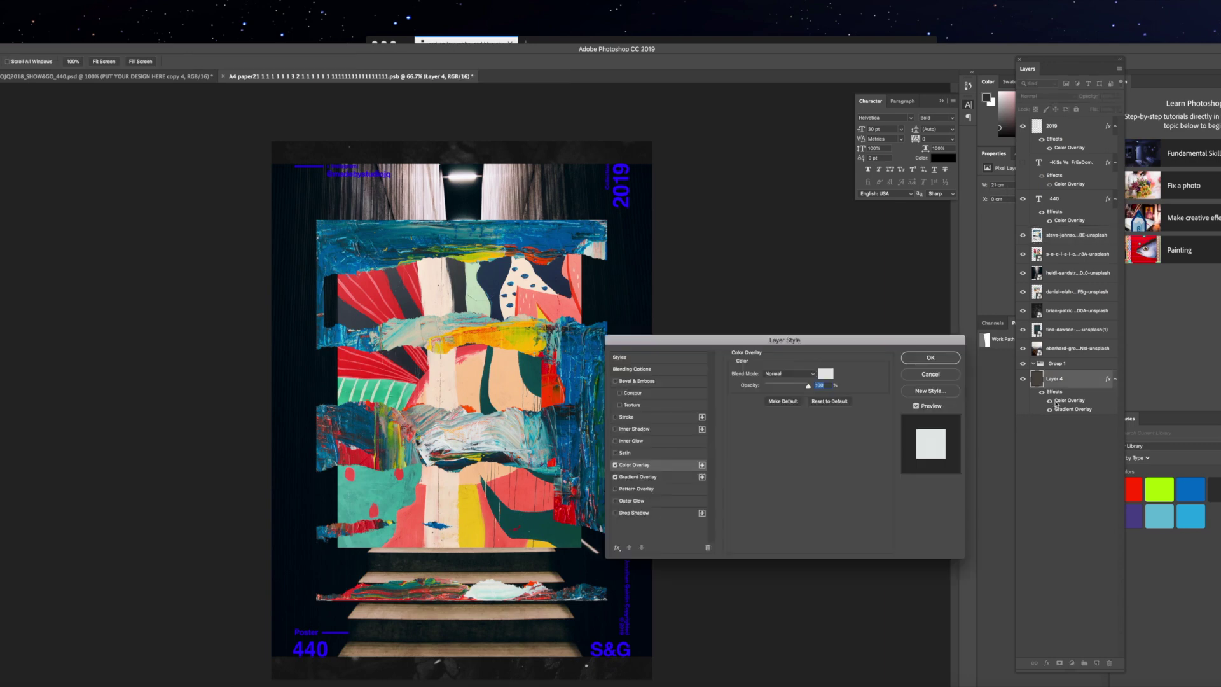
click(928, 373)
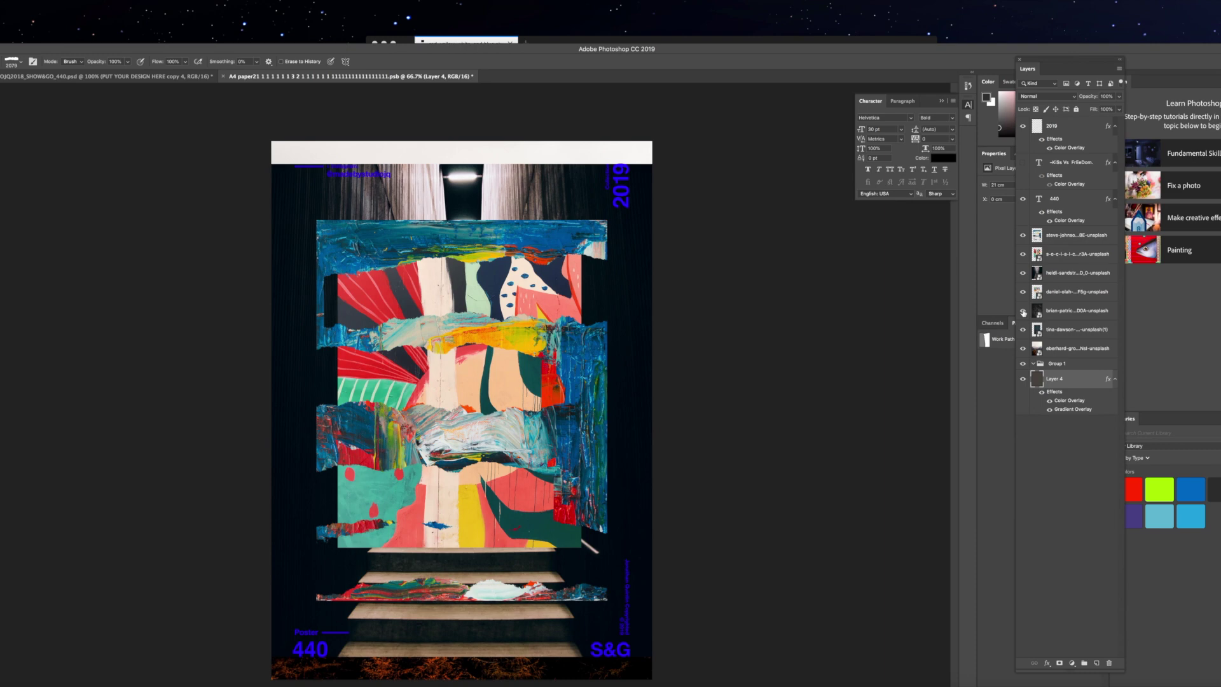
drag(1060, 312, 1065, 226)
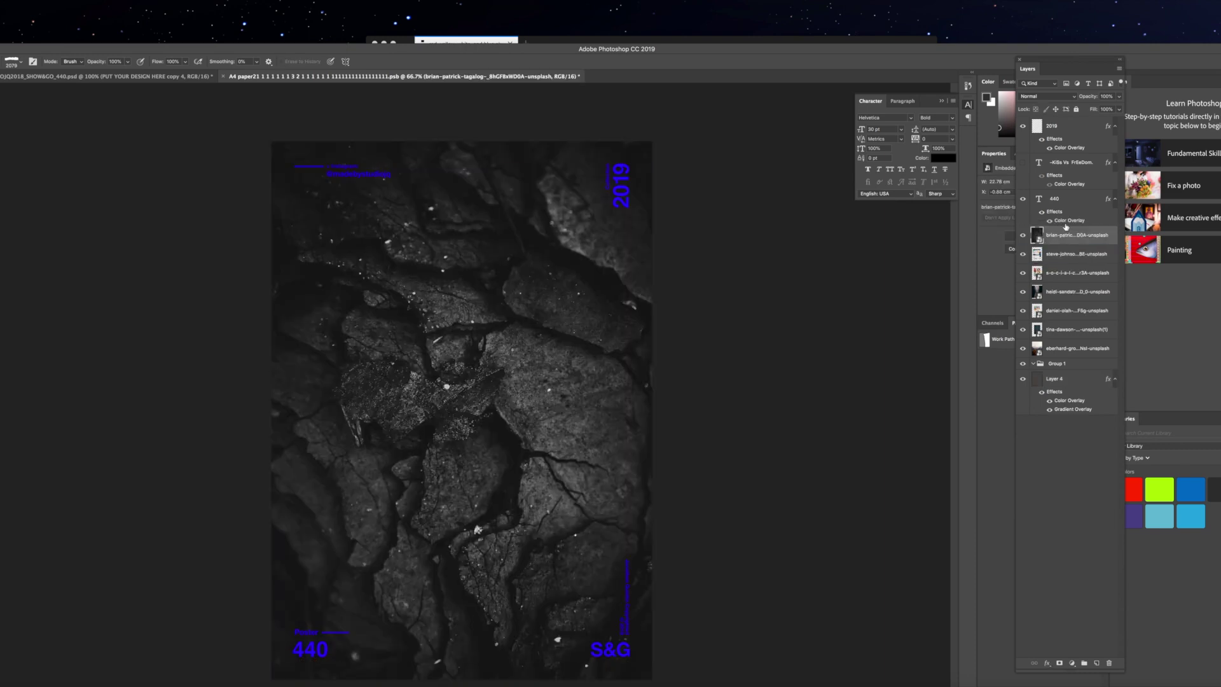
Rasterize the cracked-rock layer and erase most of it with torn-paper strokes, leaving ragged rock fragments over the lower collage.
click(612, 184)
click(689, 207)
click(485, 183)
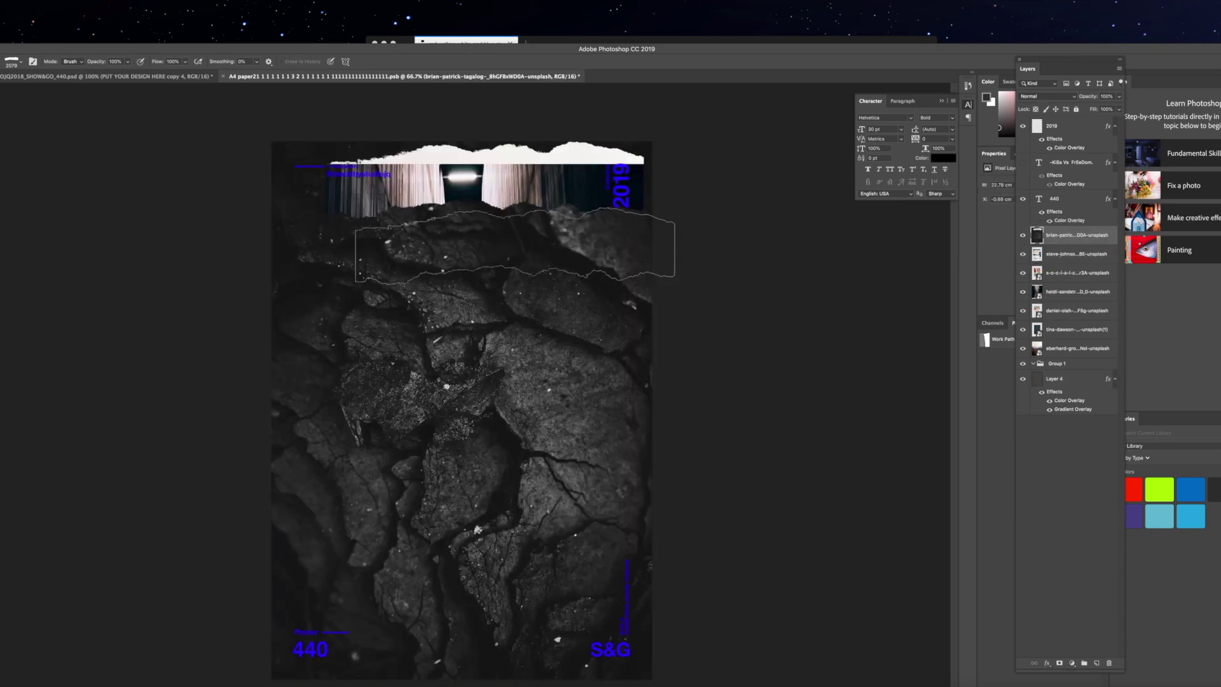
click(545, 203)
click(391, 168)
click(438, 241)
click(542, 269)
click(571, 333)
click(566, 354)
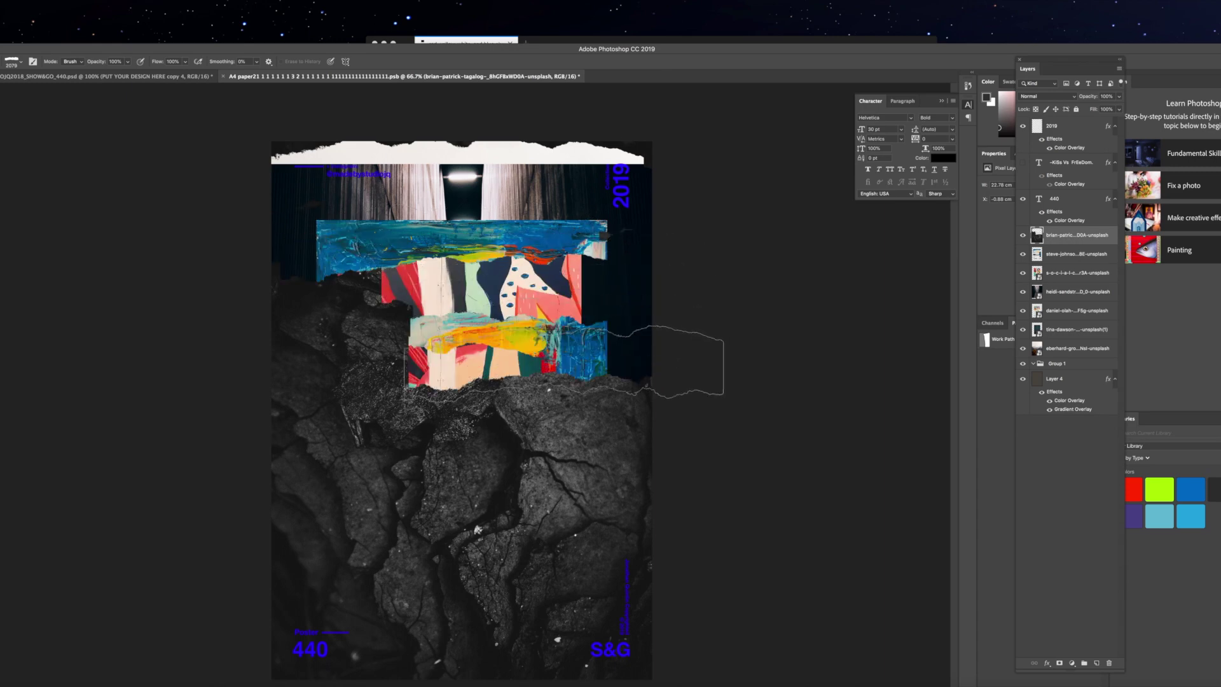
click(479, 349)
click(428, 345)
click(434, 307)
click(496, 408)
click(631, 440)
click(676, 465)
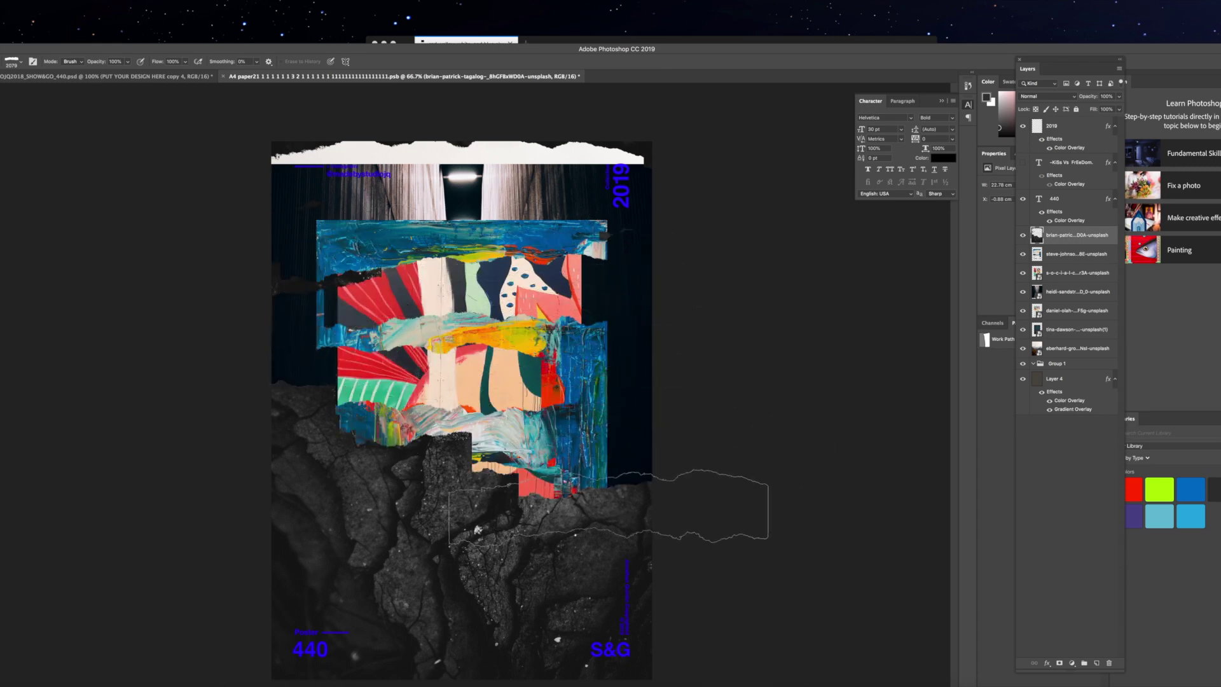
click(585, 528)
mouse_move(390, 651)
mouse_down()
mouse_move(190, 636)
mouse_move(143, 588)
mouse_move(165, 528)
mouse_move(157, 414)
mouse_move(234, 498)
mouse_move(690, 655)
mouse_up()
Scale the rock fragments to about 77% width and 82% height and shift them up over the centre of the collage.
key(ctrl+t)
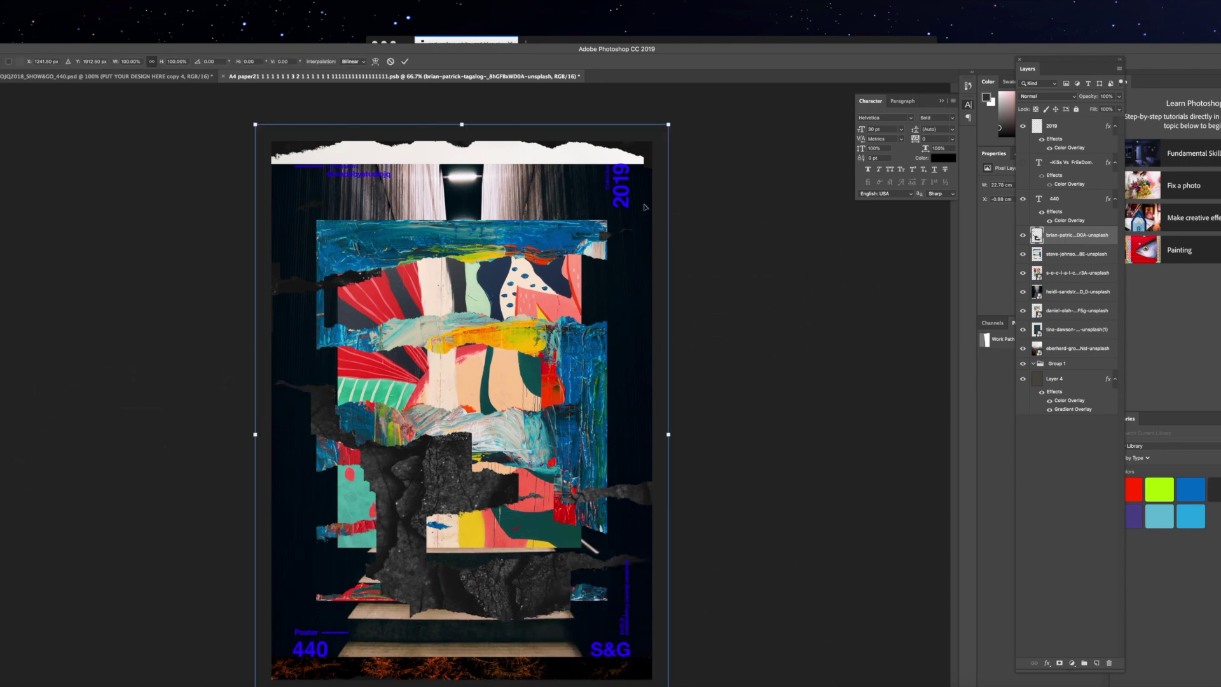
drag(598, 207, 575, 236)
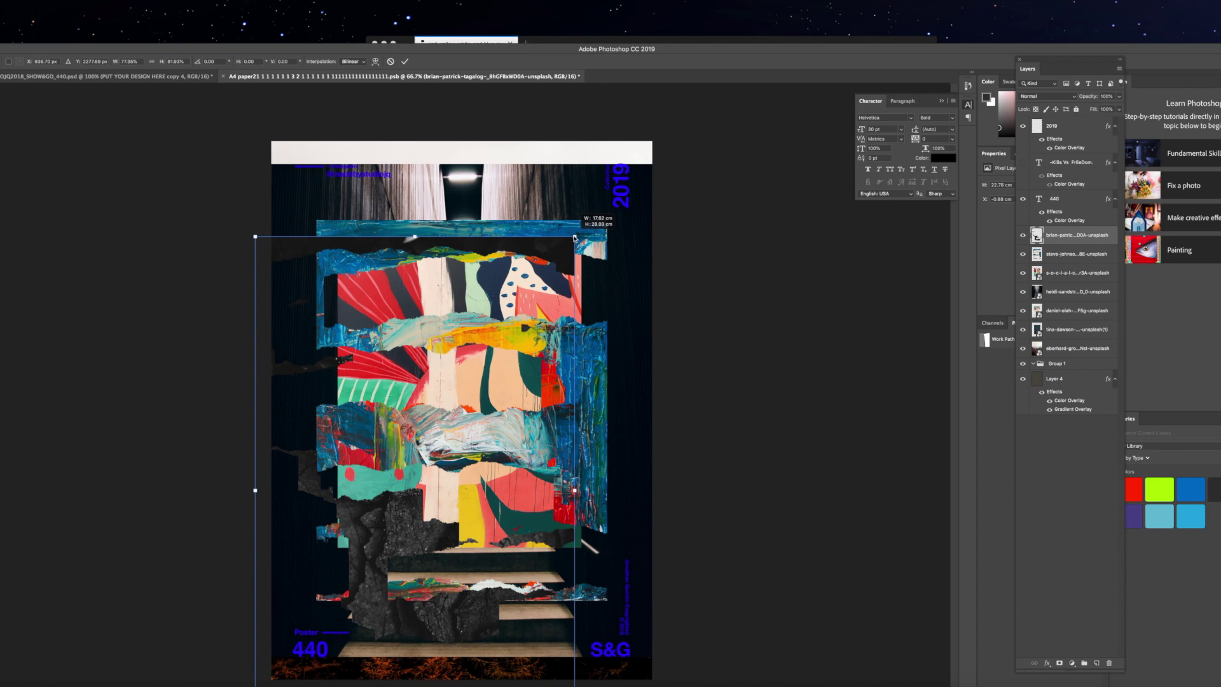
drag(517, 318, 544, 260)
key(Return)
key(ctrl+plus)
scroll(619, 385, down, 3)
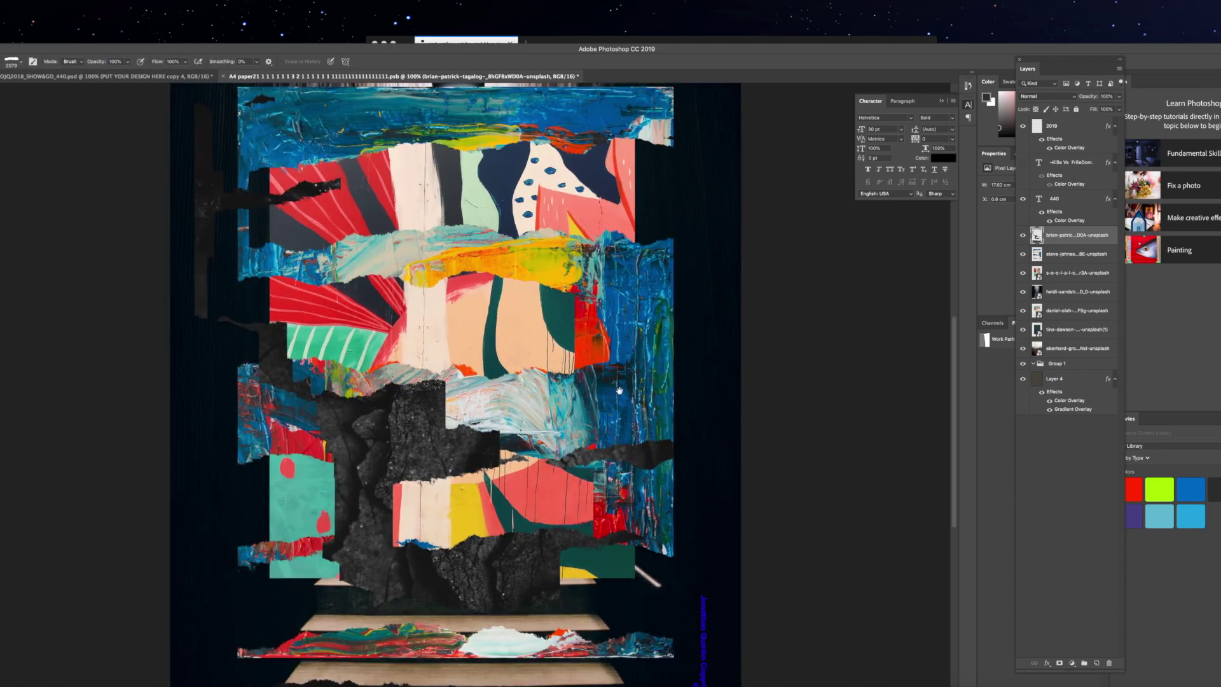
key(ctrl+minus)
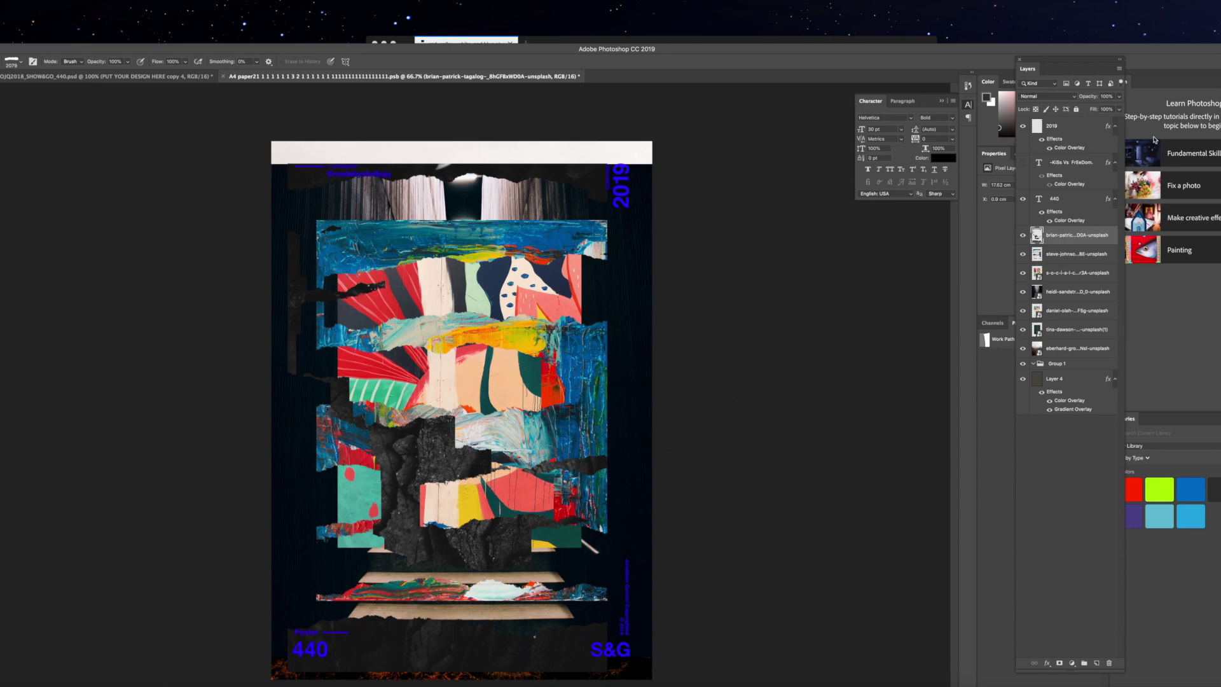
Compare the poster with and without the staircase photo, and move the staircase layer above the rock fragments layer.
click(1024, 293)
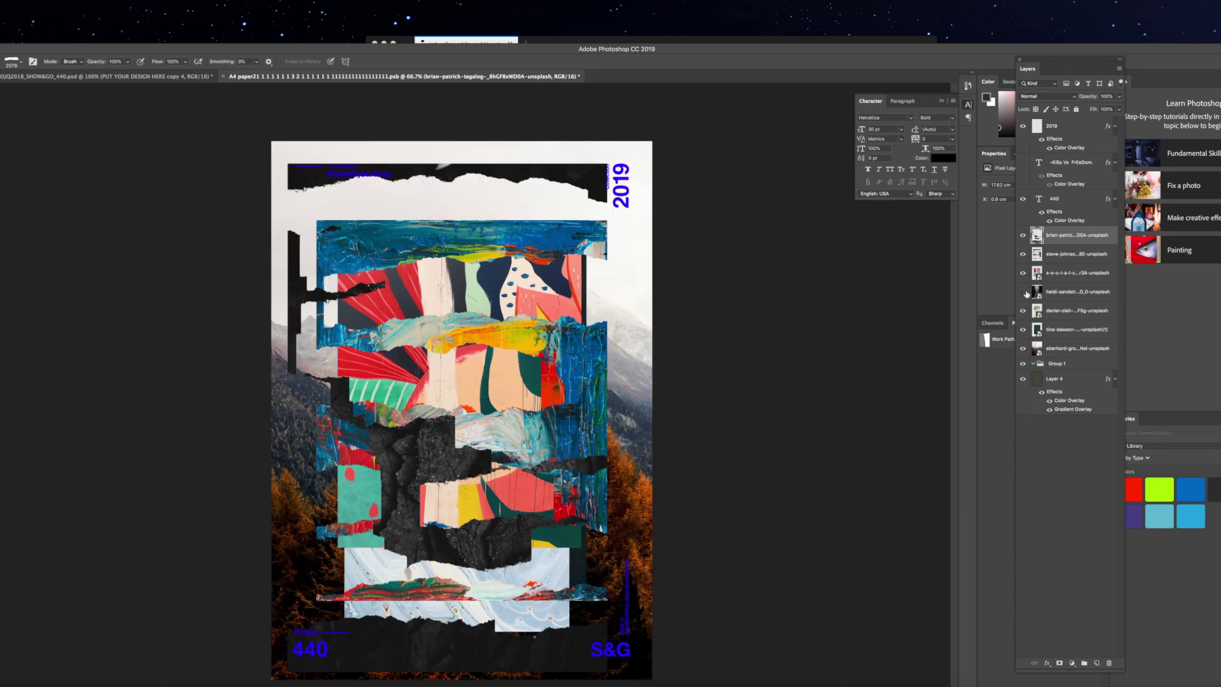
click(1024, 292)
drag(1031, 294, 1081, 231)
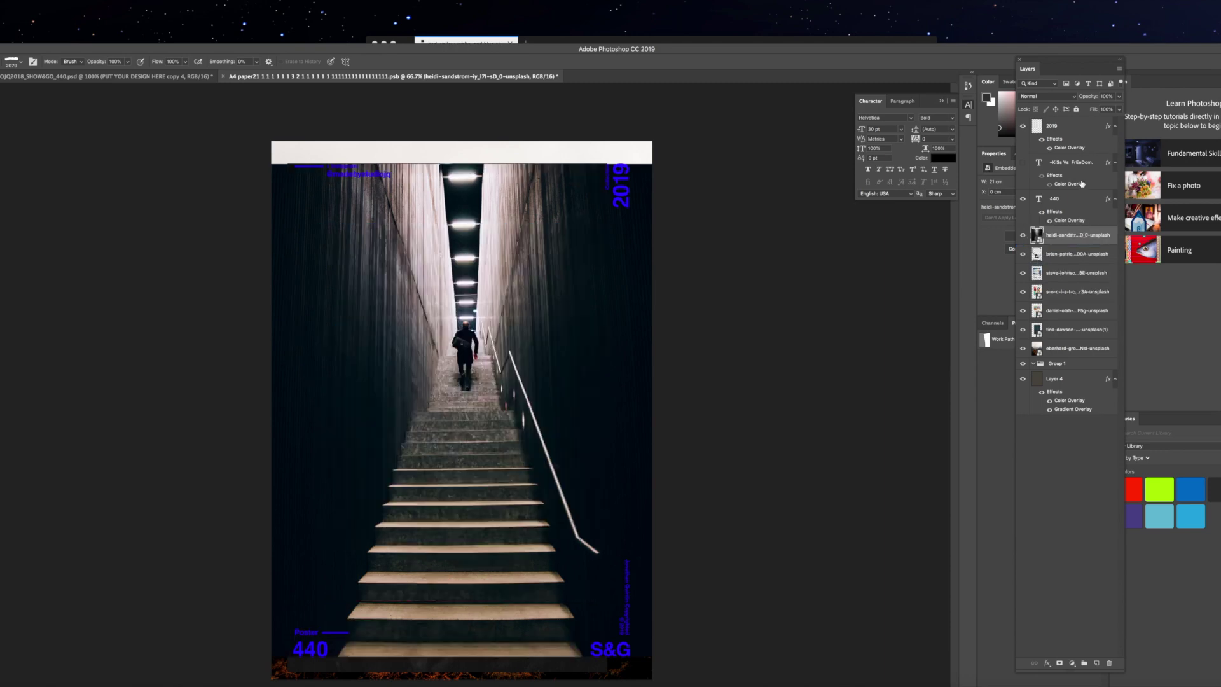
Set the staircase layer's blend mode to Lighter Color, rasterize it and erase parts of its upper and lower-right areas with torn-paper strokes.
click(1053, 98)
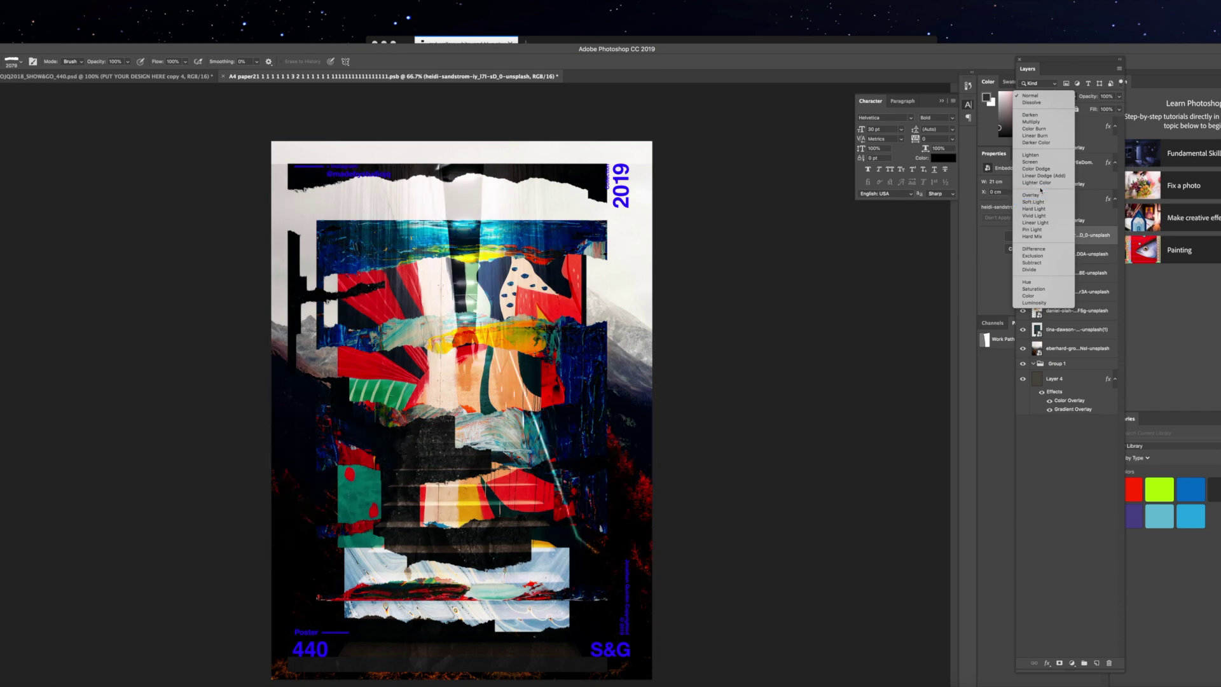
click(1043, 183)
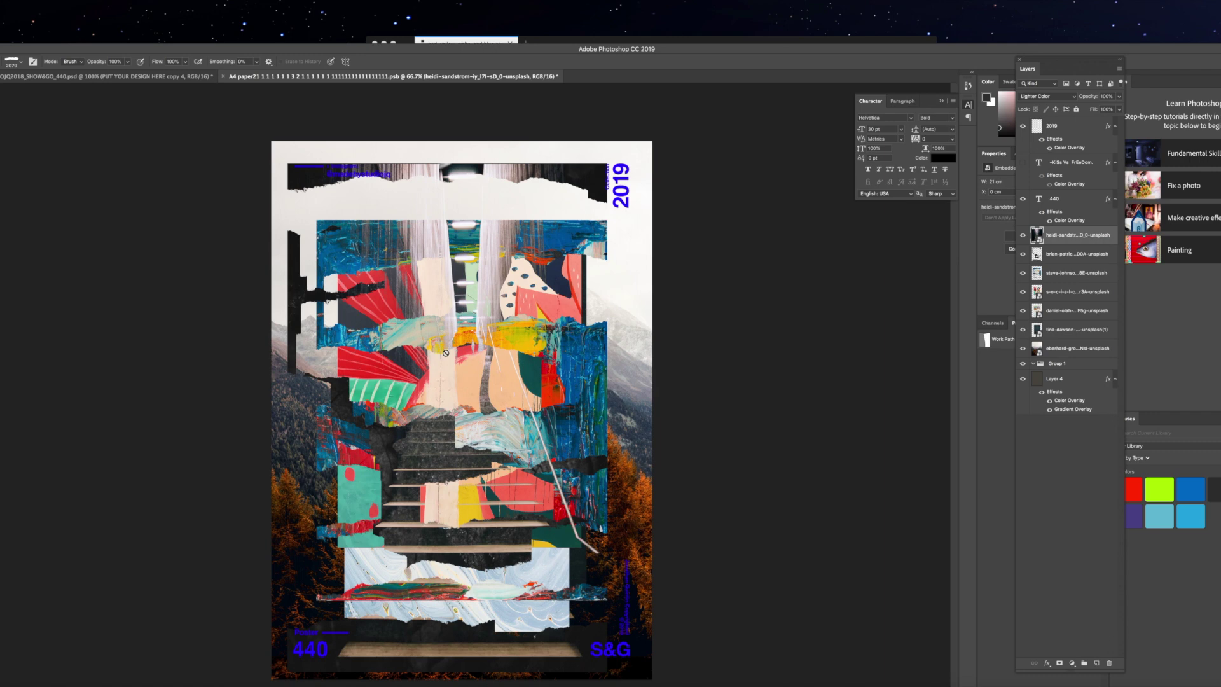
click(466, 191)
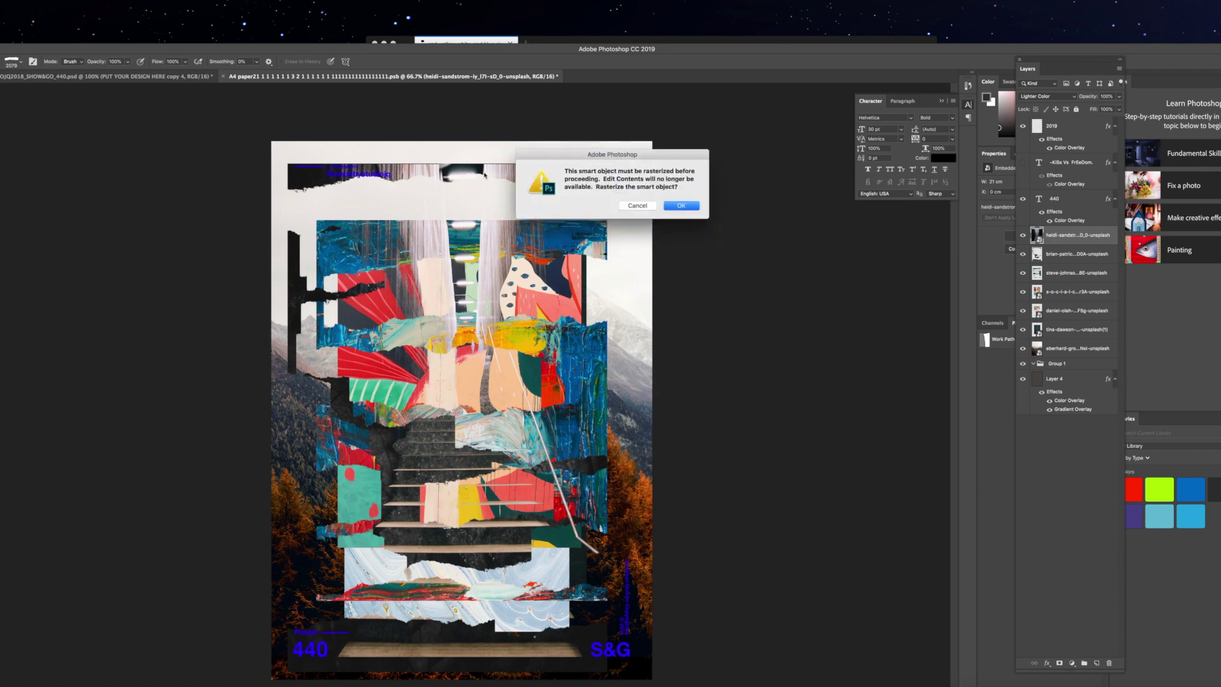
key(Return)
click(480, 178)
click(417, 308)
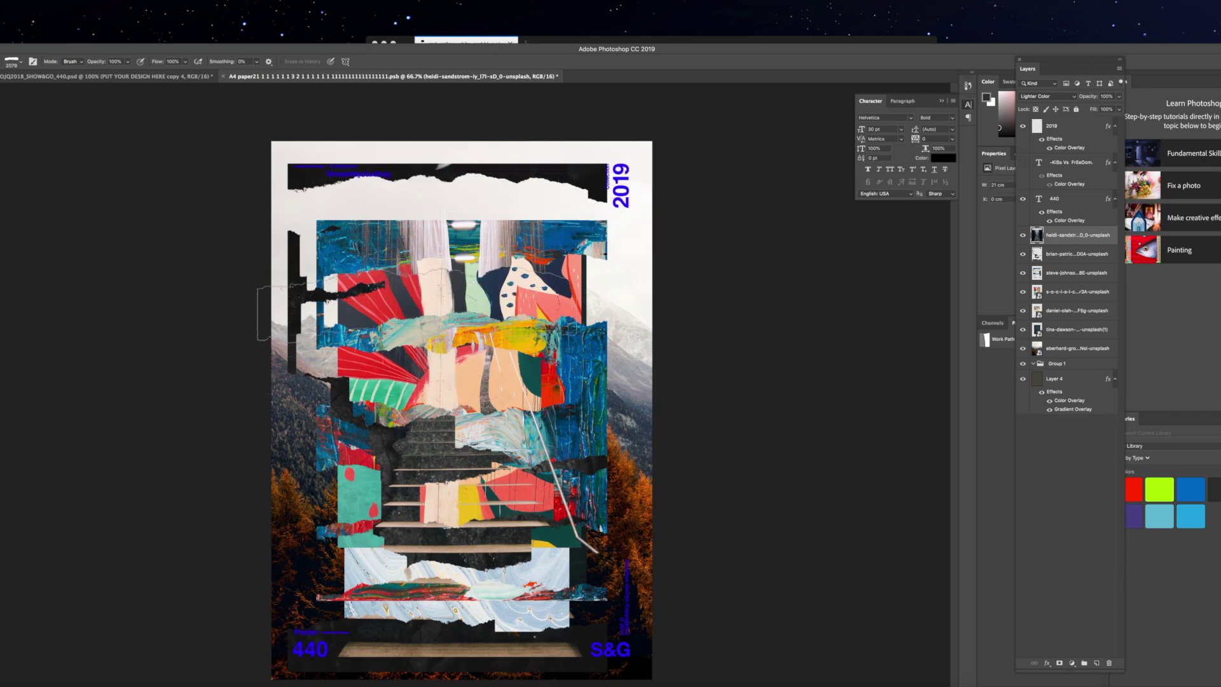
click(502, 260)
click(612, 558)
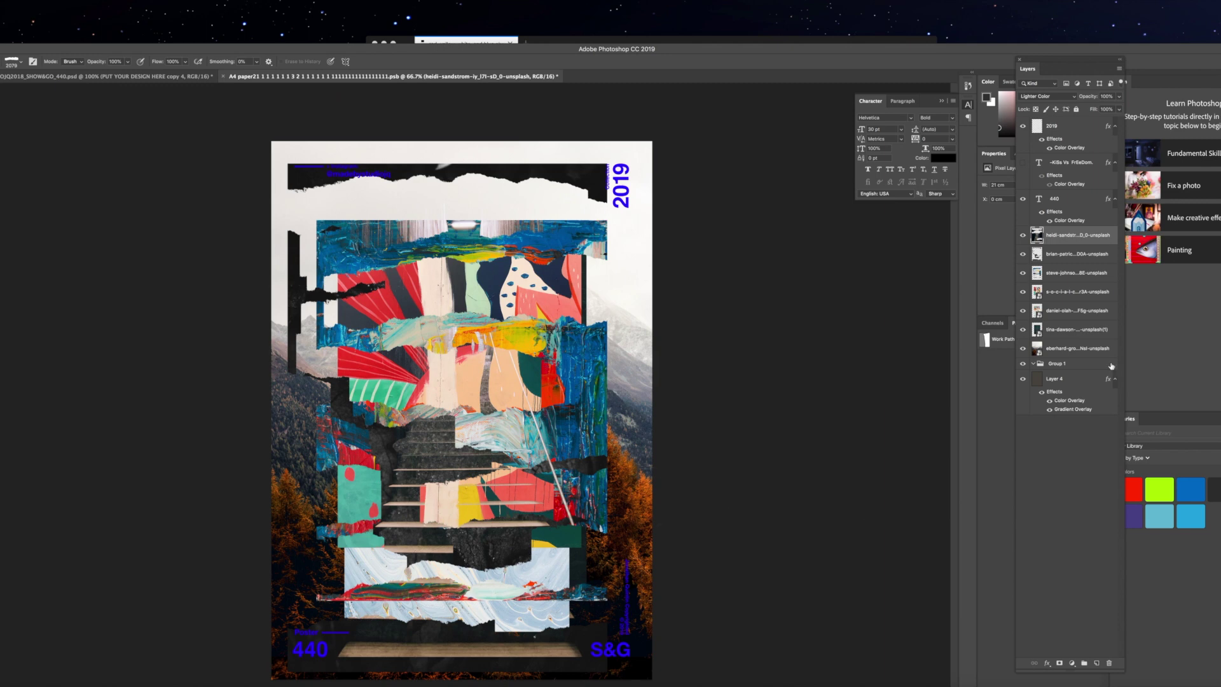
Rasterize the mountain forest background layer and erase ragged torn-paper bands from its sky, sides and lower area.
click(1056, 353)
click(585, 445)
key(Return)
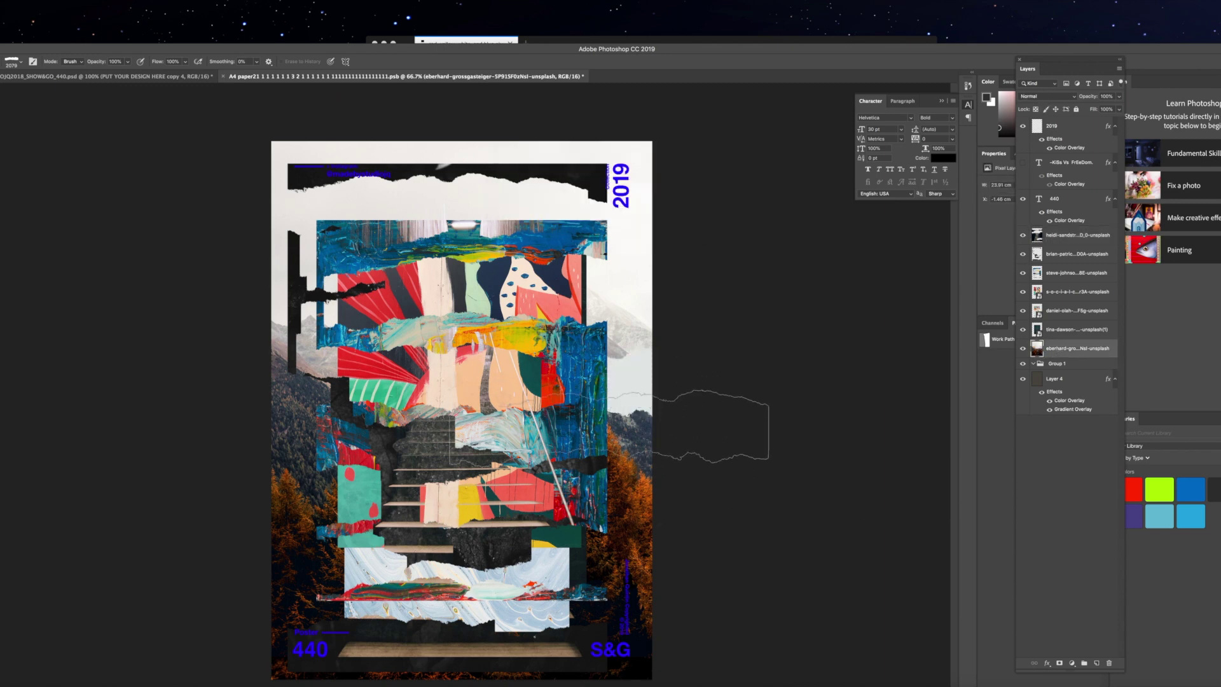
click(602, 348)
click(599, 310)
click(418, 191)
click(467, 159)
click(401, 623)
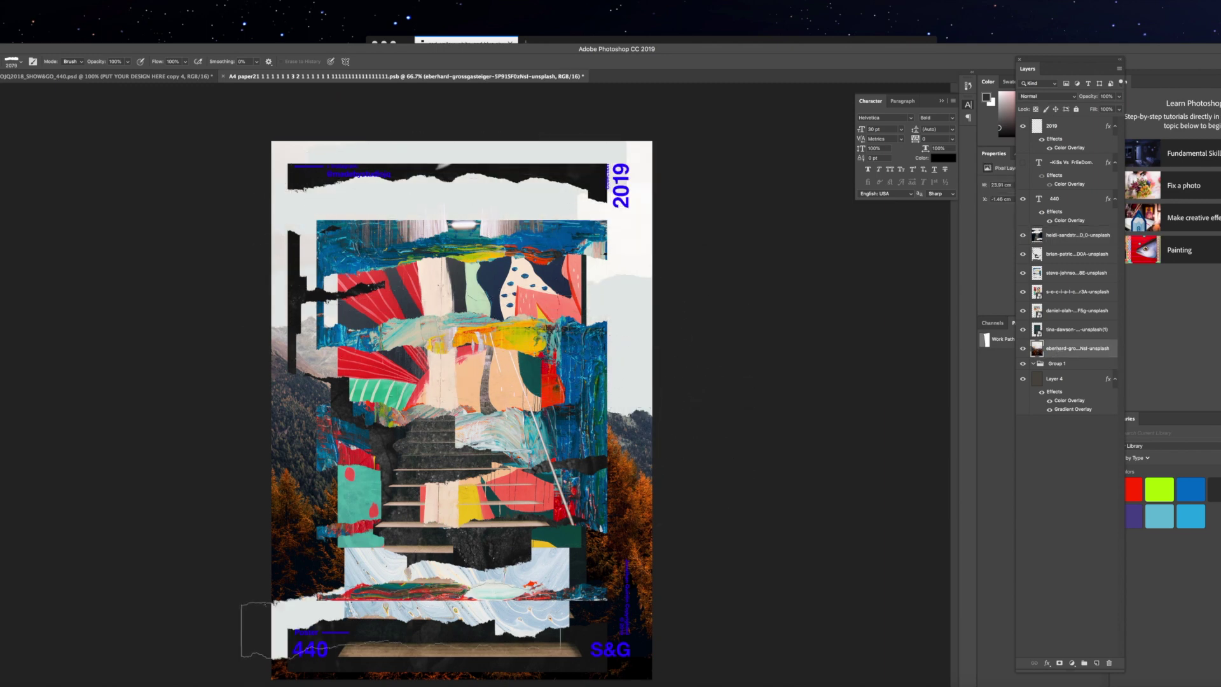
click(325, 550)
click(371, 501)
click(598, 604)
click(619, 512)
click(619, 491)
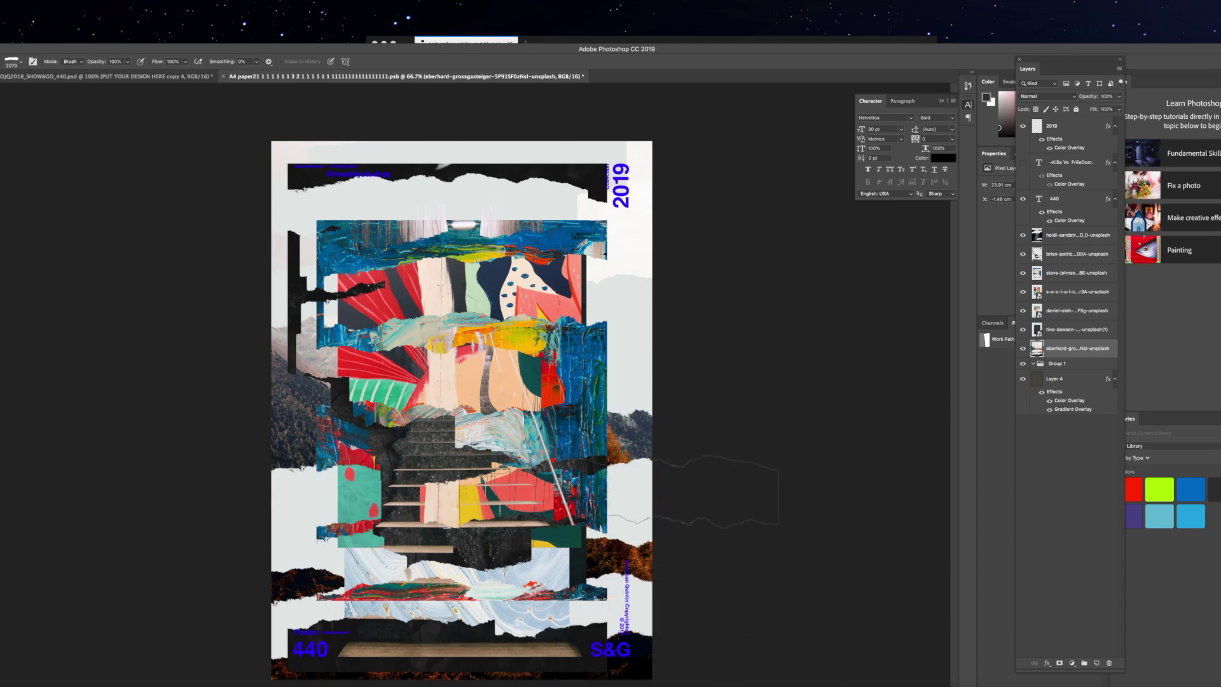
Scale the remaining mountain photo fragments to about 70% and position them inside the poster's edges behind the collage.
key(ctrl+t)
key(ctrl+minus)
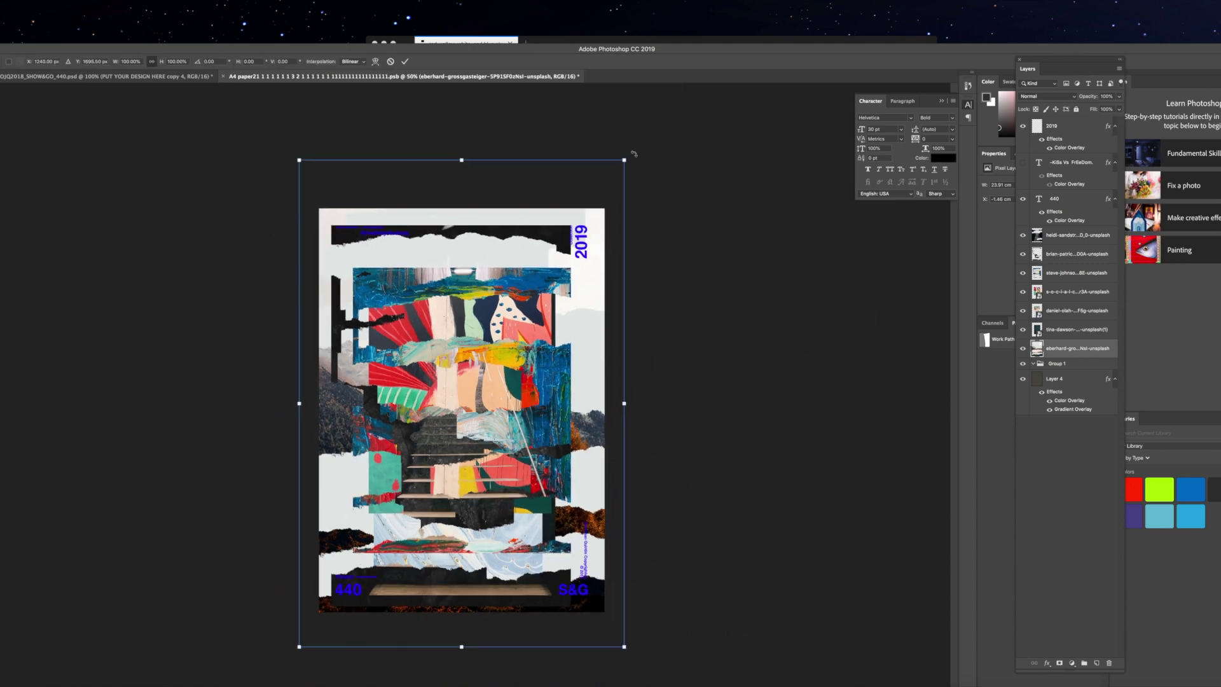
drag(623, 159, 480, 275)
drag(445, 401, 497, 331)
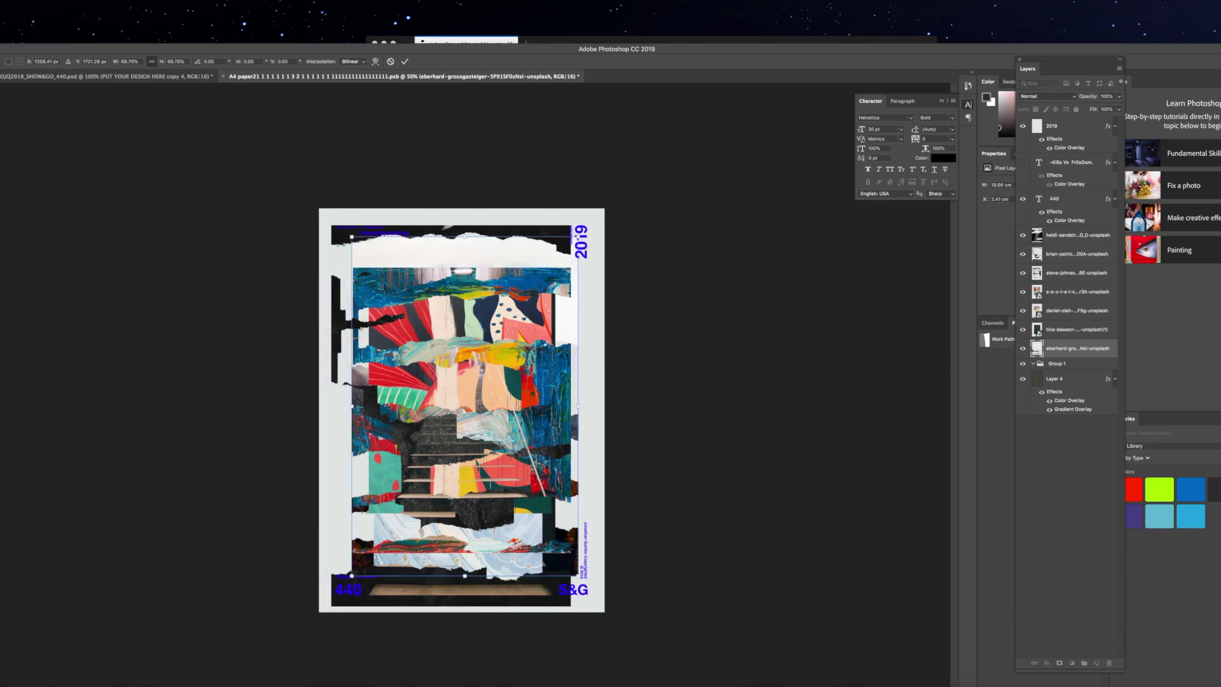
key(Return)
key(ctrl+plus)
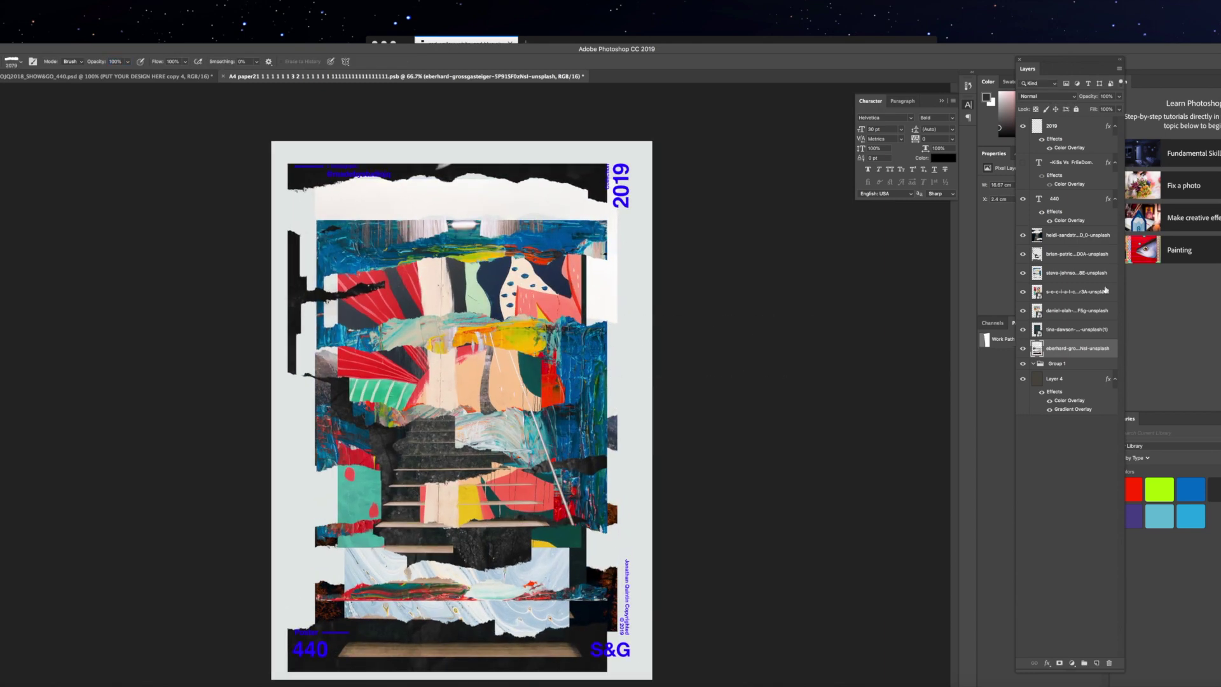
Move the marbled liquid layer directly below the rock fragments layer and set its blend mode to Pin Light.
click(1023, 311)
click(1023, 311)
drag(1059, 309, 1072, 271)
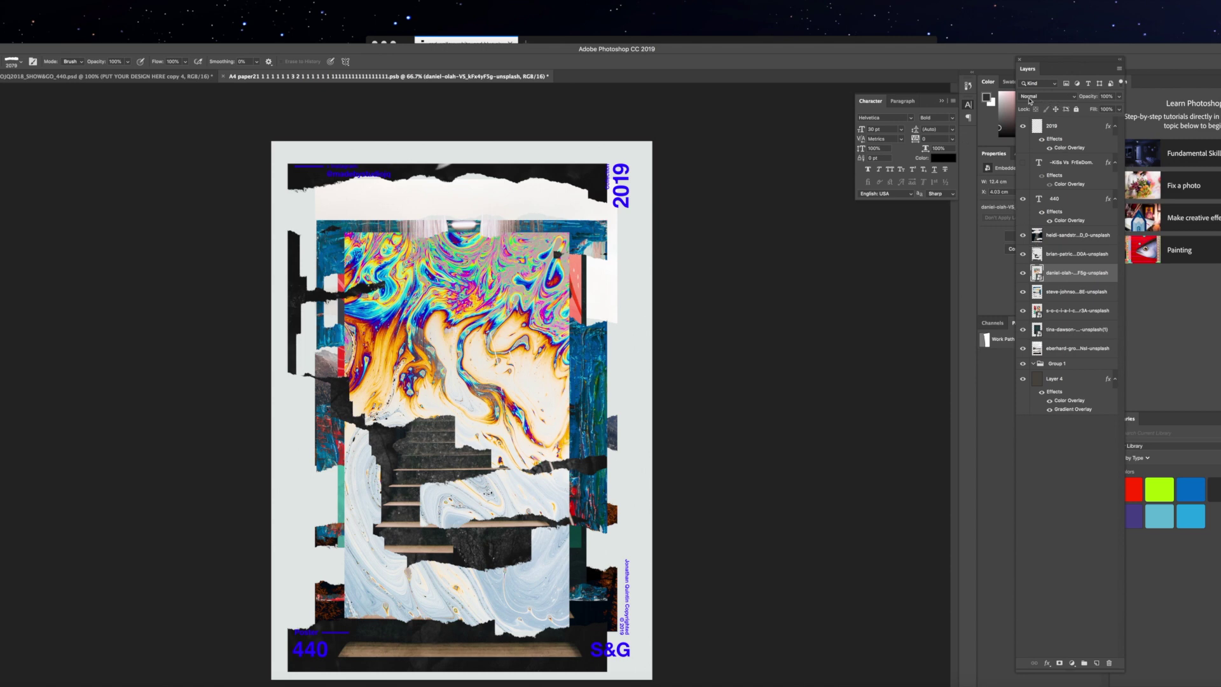
click(1030, 97)
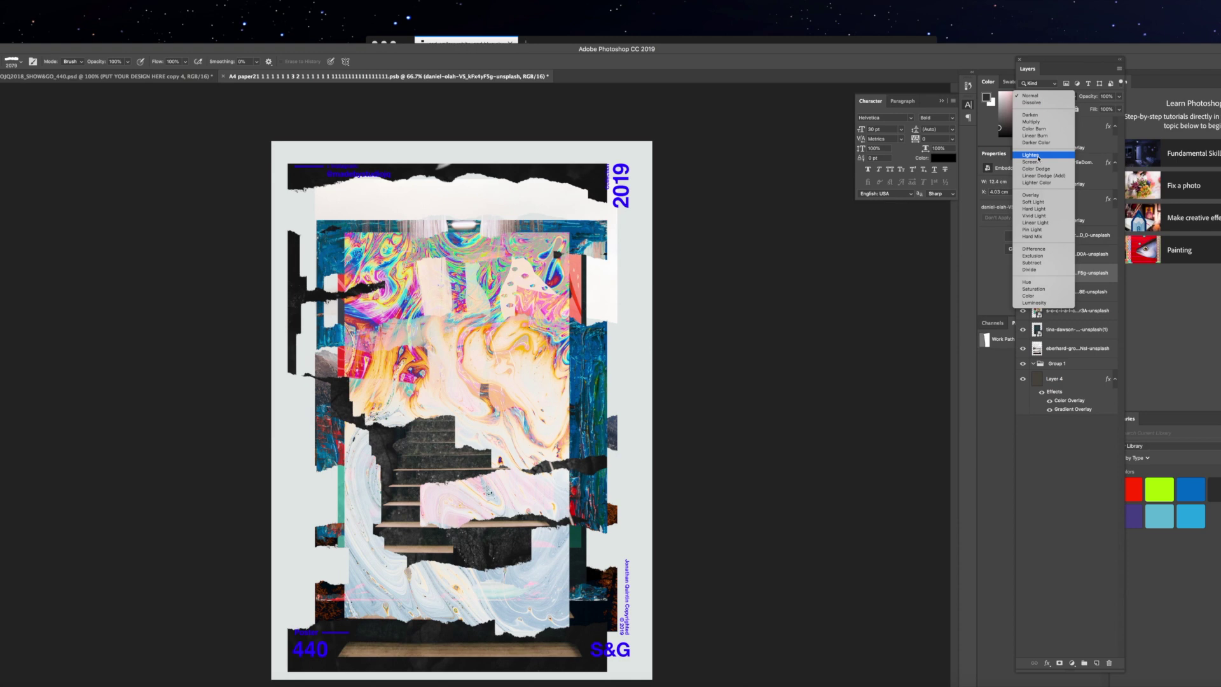
click(1033, 230)
Shift the marbled layer to the poster's upper right, rasterize it and erase torn-paper bands across it.
key(super+t)
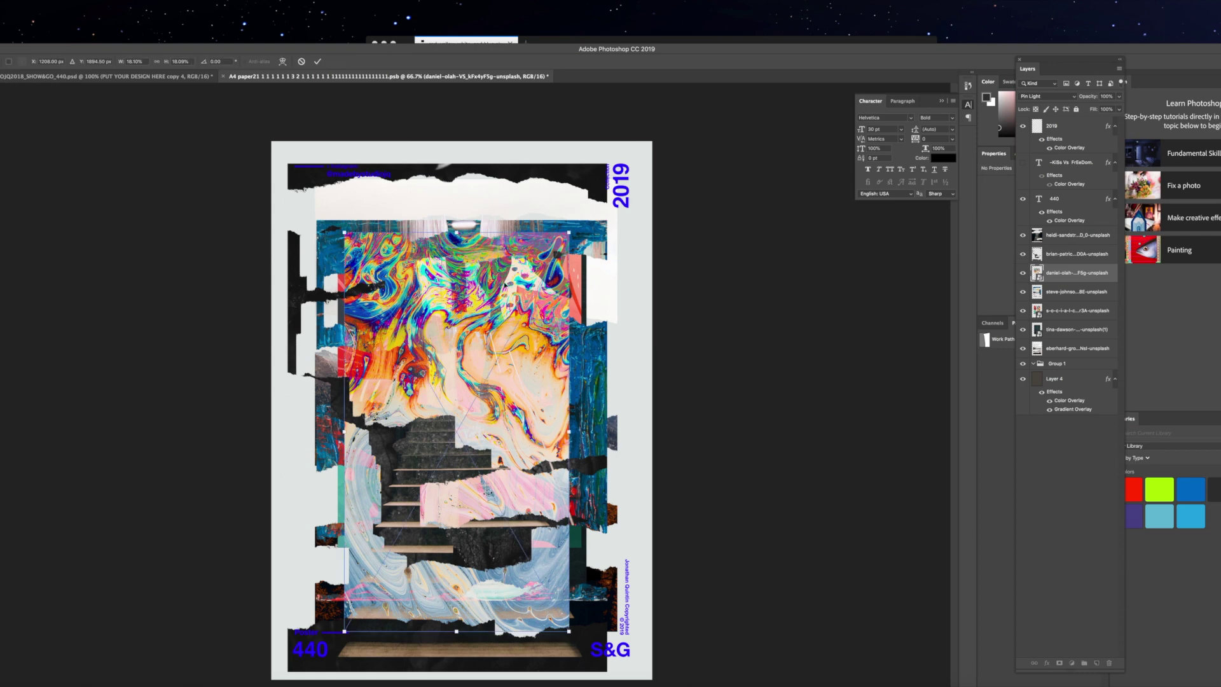
drag(500, 295, 597, 190)
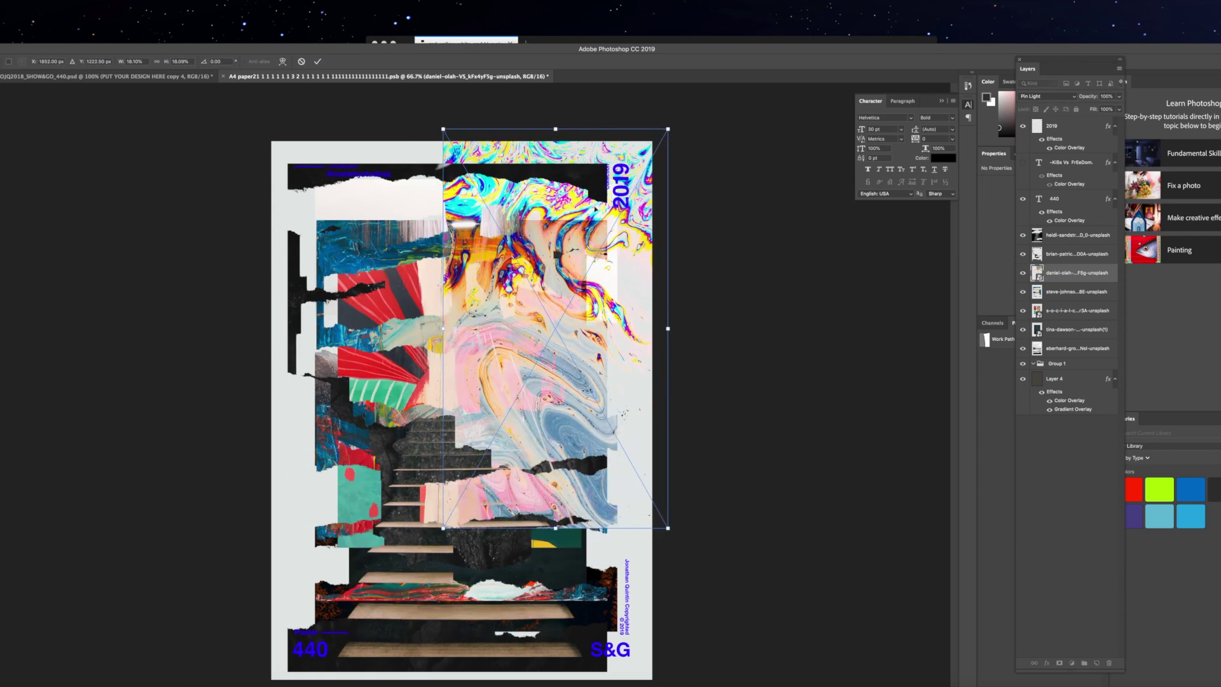
key(Return)
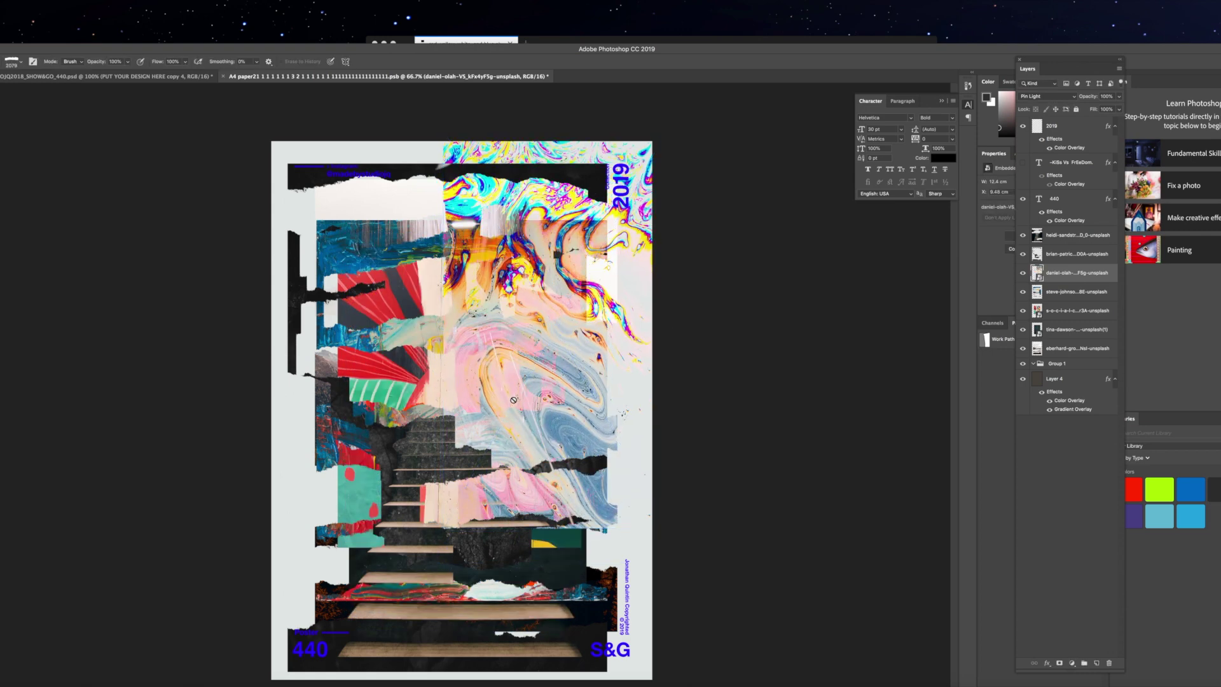
click(513, 400)
key(Return)
click(538, 395)
click(565, 431)
click(603, 271)
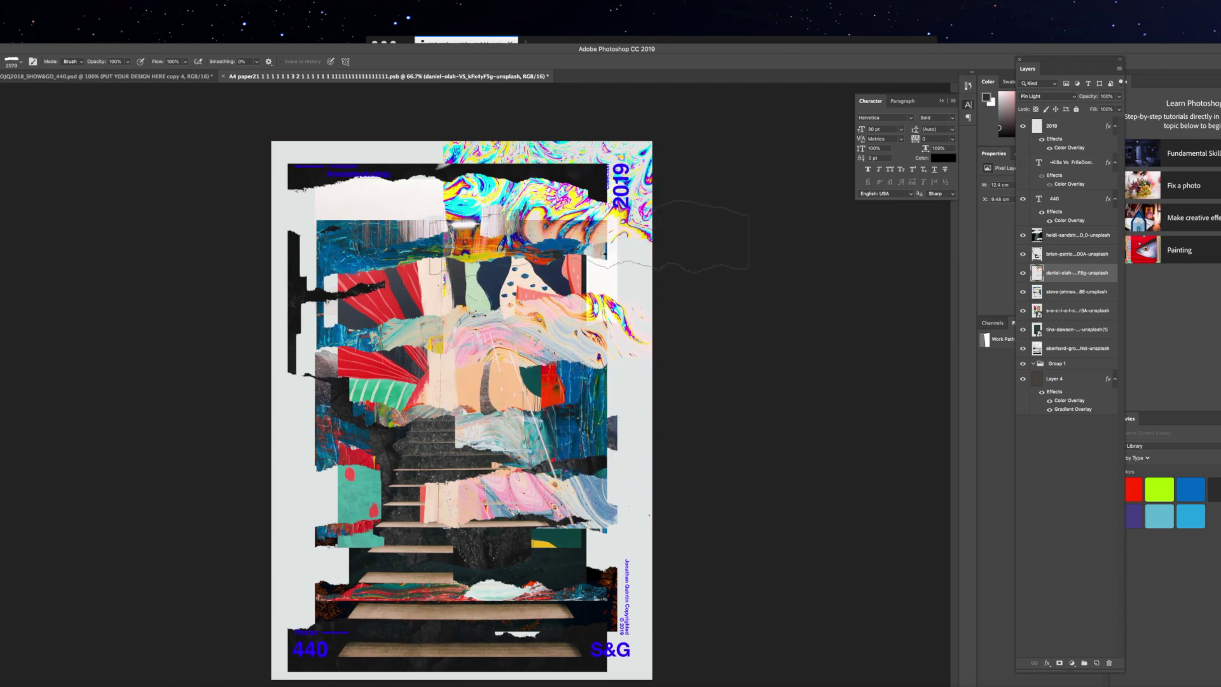
click(571, 178)
Set the marbled layer's blend mode to Normal and duplicate it, offset down toward the centre of the collage.
click(1046, 96)
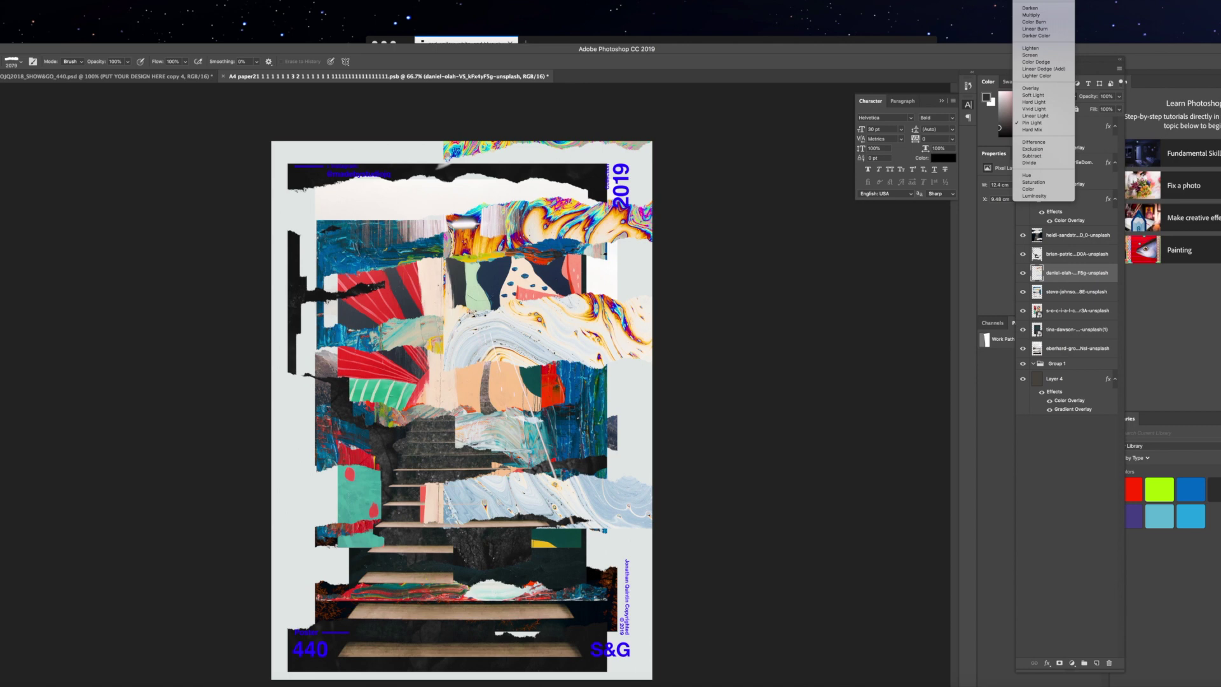
key(Escape)
drag(724, 298, 630, 379)
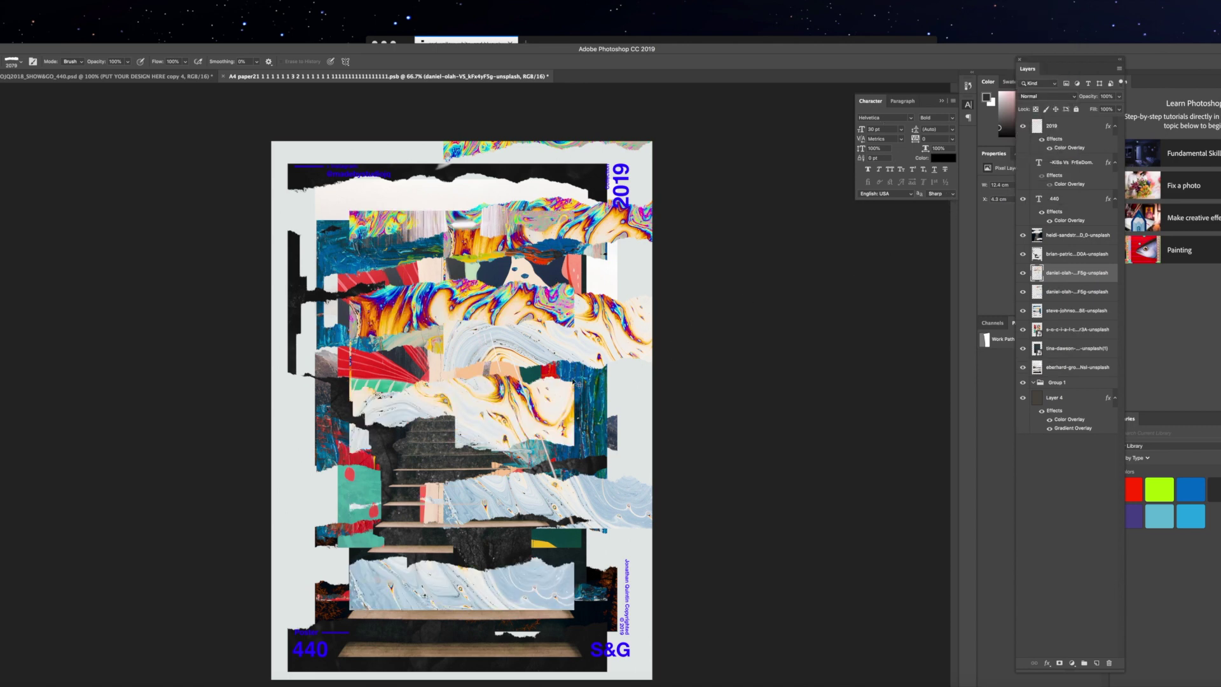
Rotate the duplicated marbled strips by -90° and position them over the lower half of the poster.
key(super+t)
drag(516, 287, 467, 356)
drag(276, 288, 252, 578)
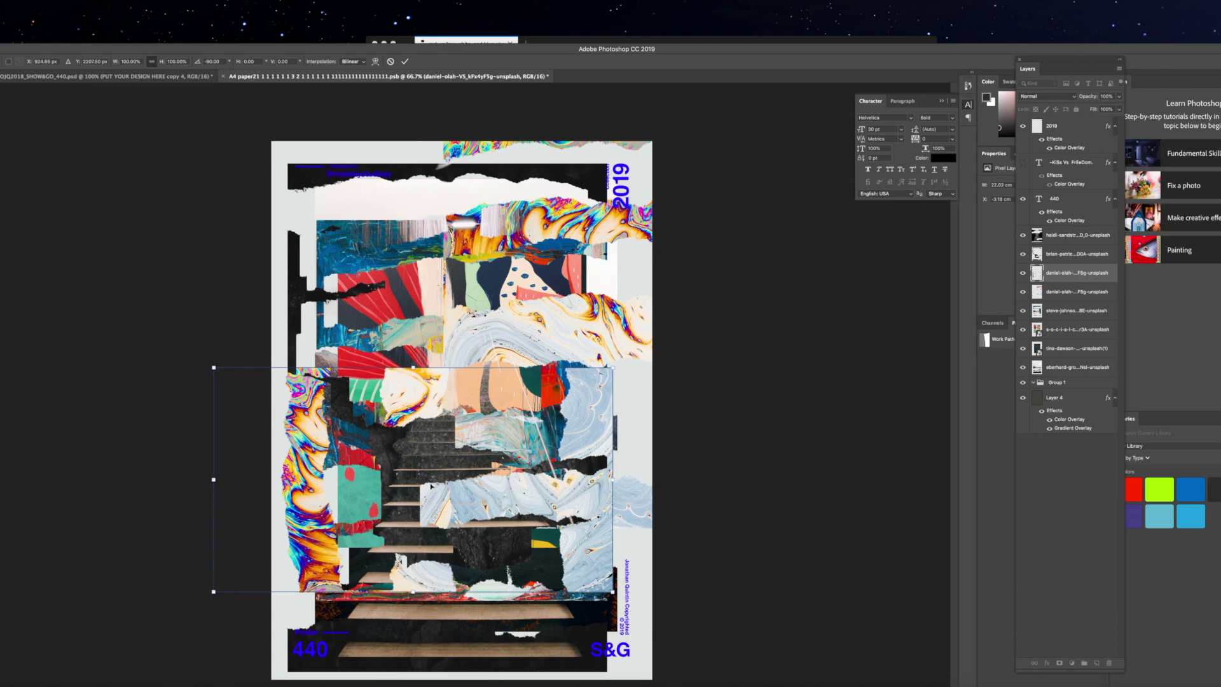
mouse_move(431, 486)
mouse_down()
mouse_move(560, 492)
mouse_move(568, 563)
mouse_up()
key(Return)
key(e)
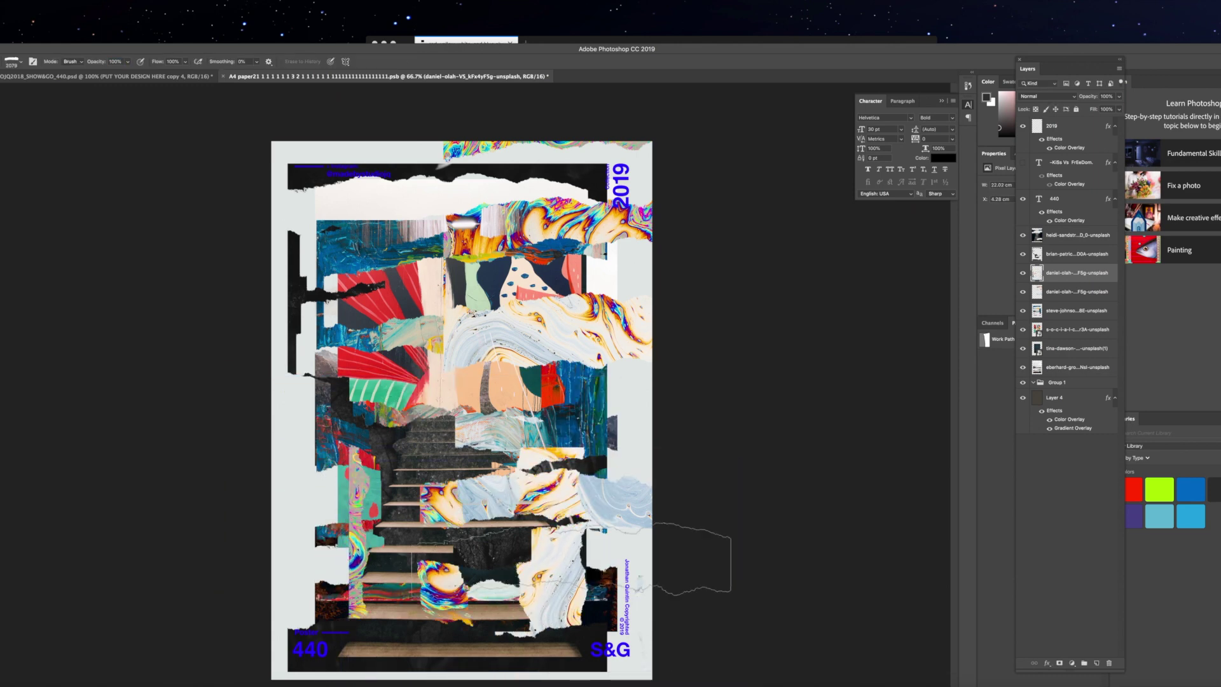
key(ctrl+minus)
key(ctrl+plus)
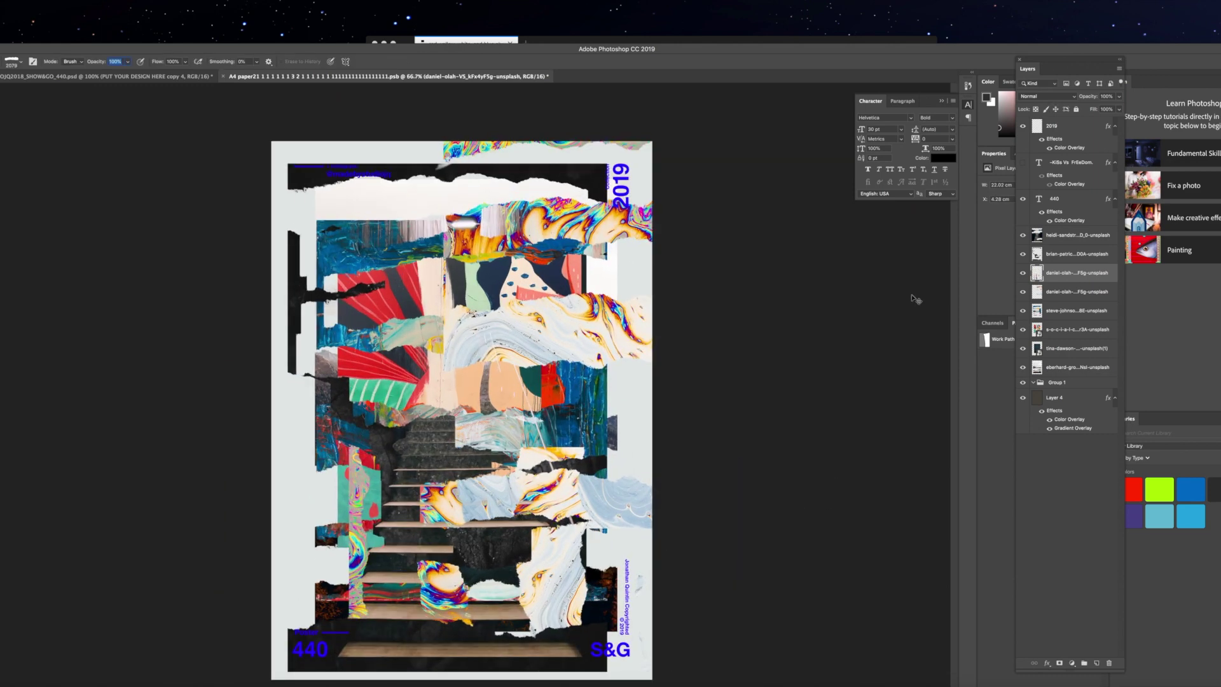
Move the colourful abstract painting layer directly below the staircase layer and set its blend mode to Lighter Color.
drag(1057, 330, 1069, 243)
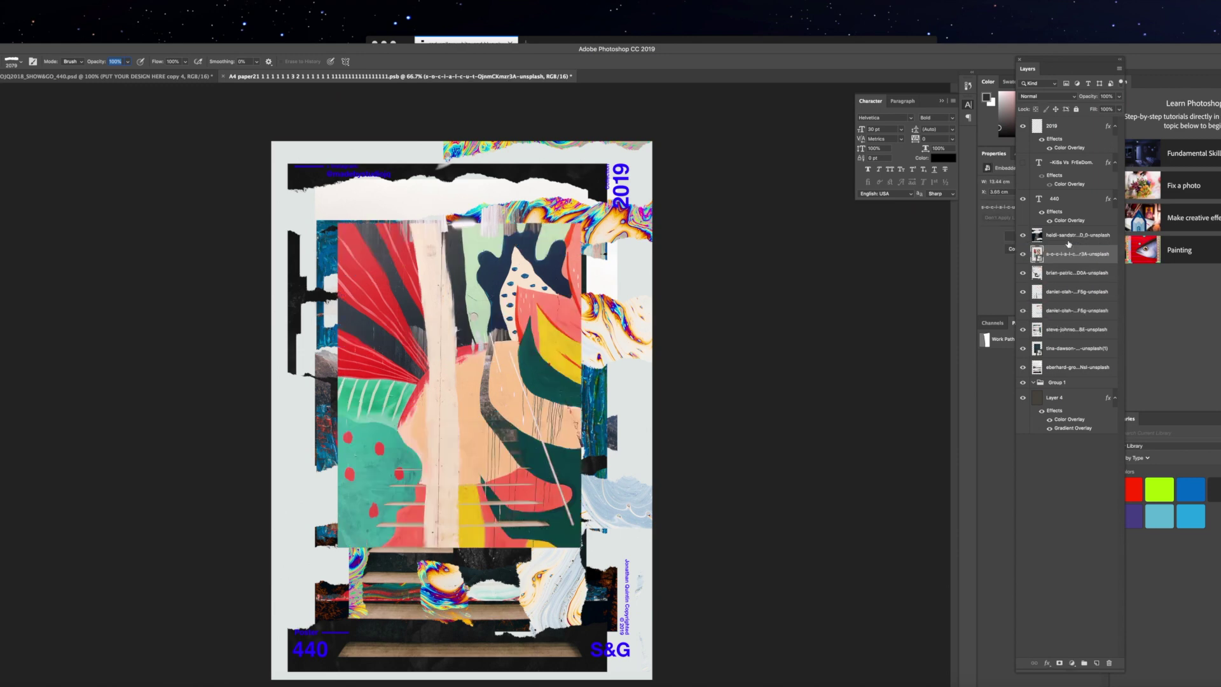
click(1032, 96)
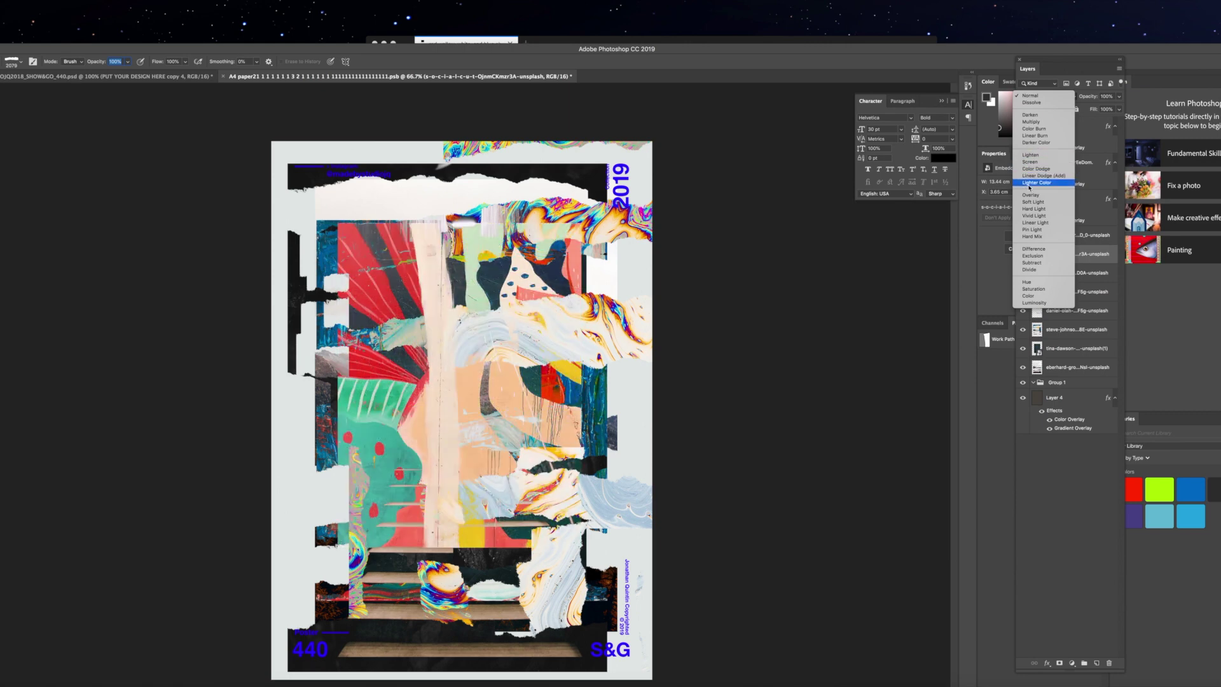
click(1030, 185)
Enlarge the abstract painting layer until it covers the whole poster.
key(ctrl+minus)
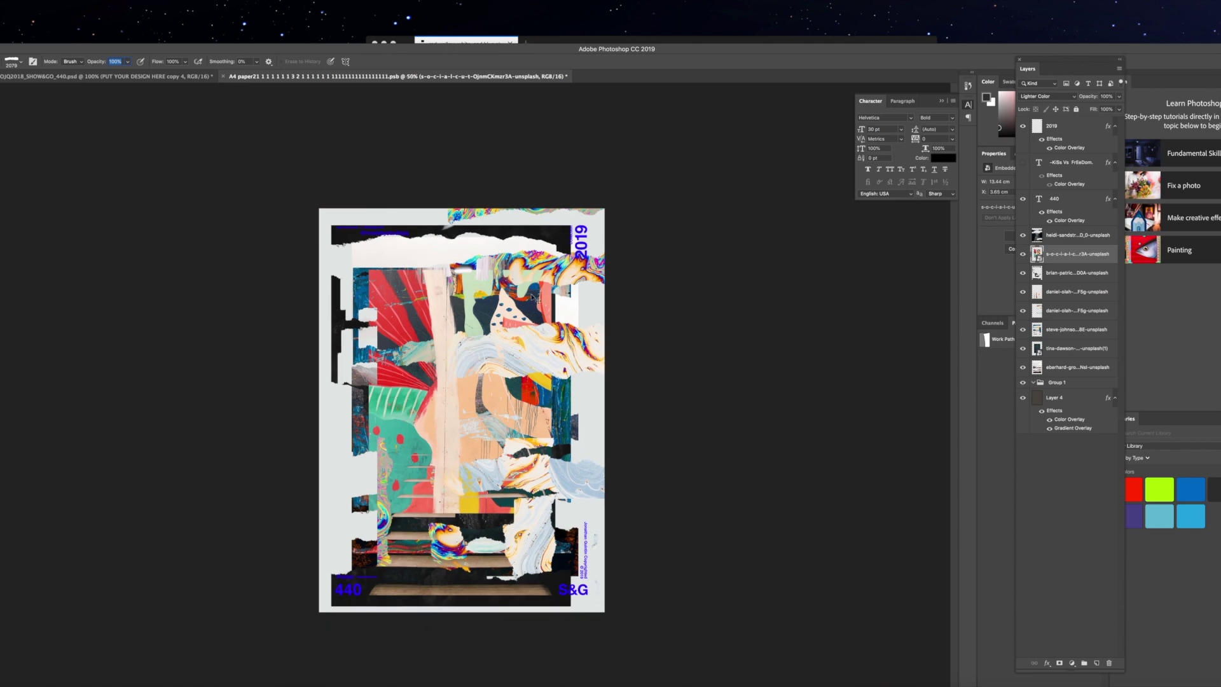
key(ctrl+t)
drag(550, 269, 611, 197)
drag(369, 512, 293, 635)
key(Return)
key(e)
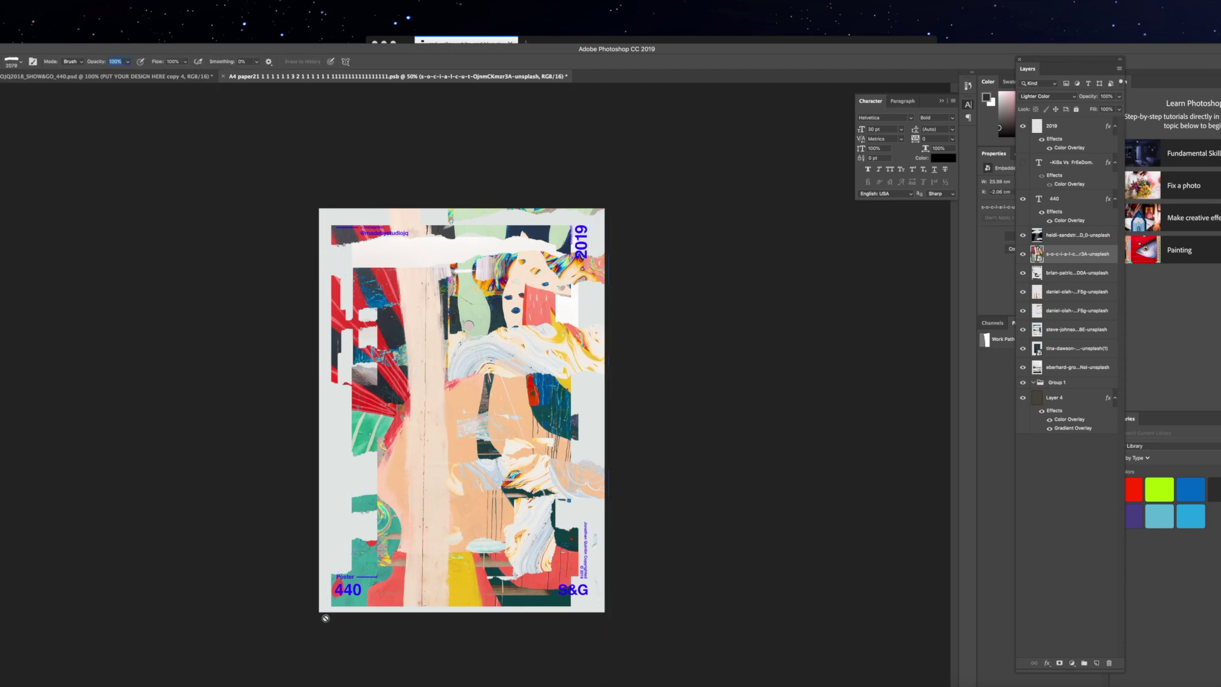
Rasterize the enlarged abstract painting layer.
key(ctrl+plus)
key(ctrl+plus)
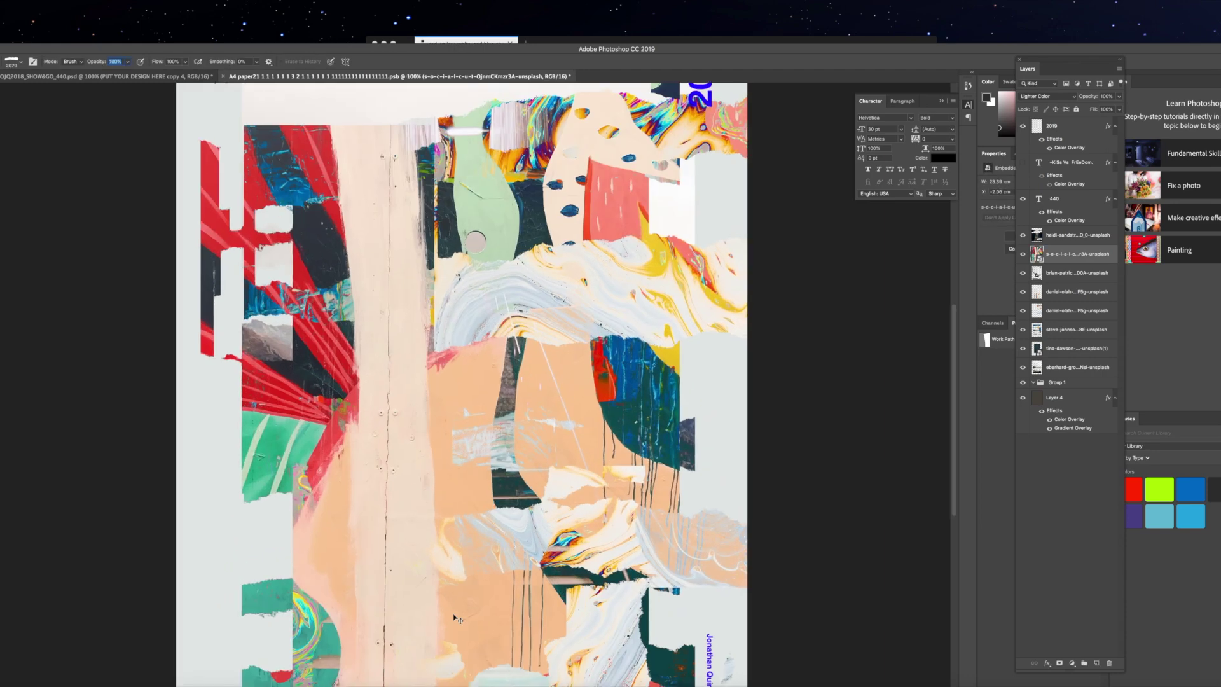
key(ctrl+plus)
key(ctrl+plus)
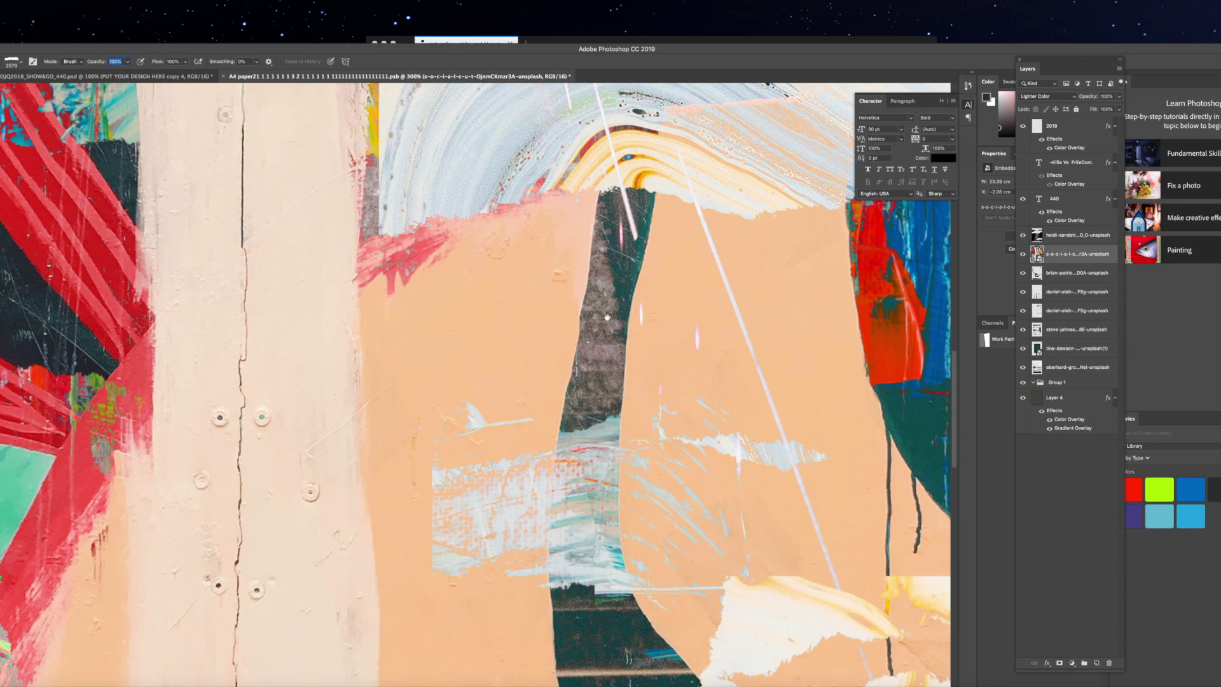
drag(607, 316, 562, 680)
key(super+minus)
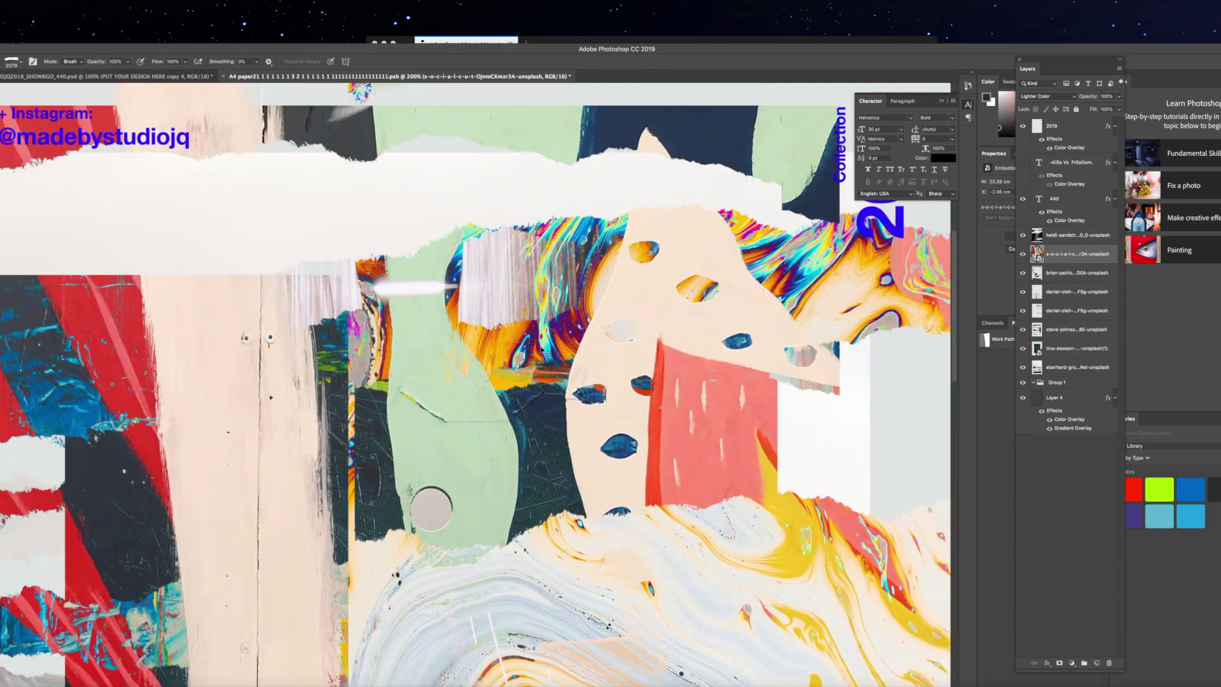
key(ctrl+minus)
click(634, 272)
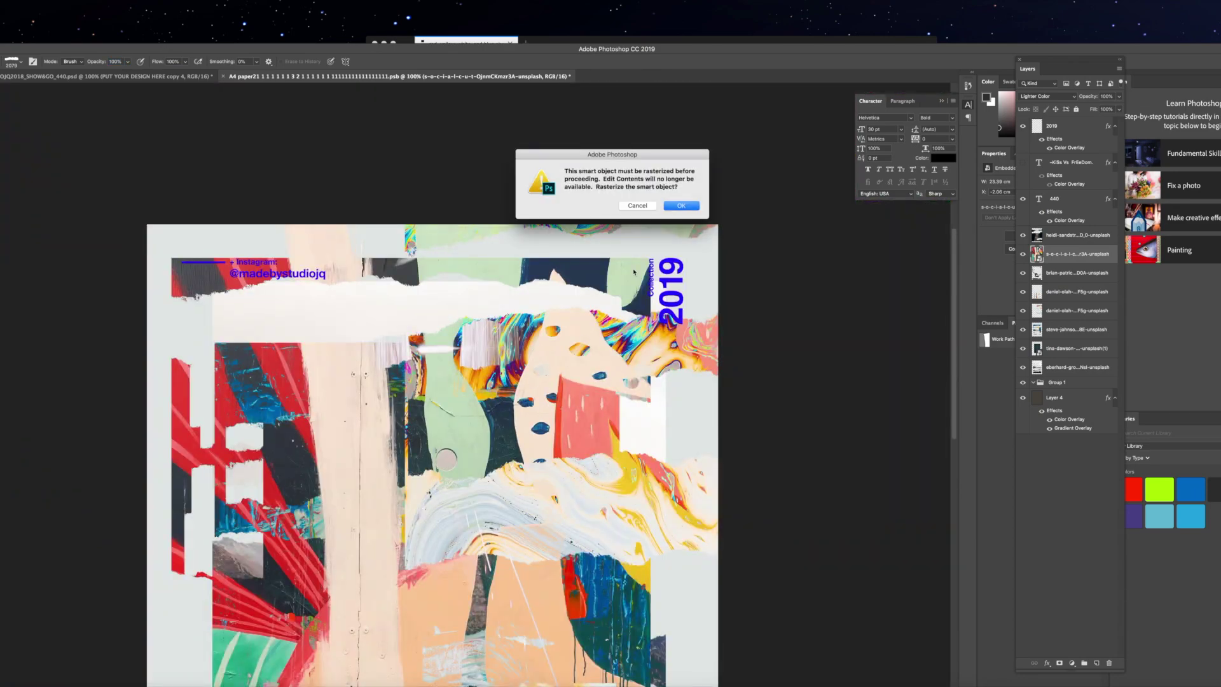
click(683, 206)
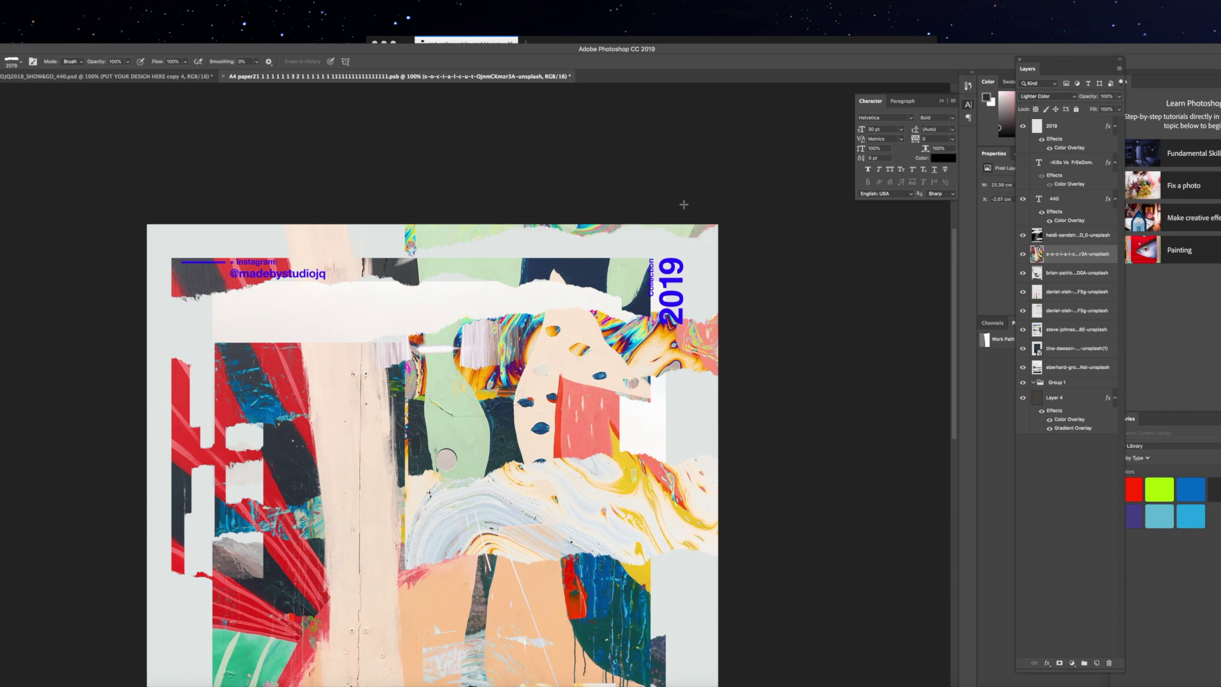
scroll(318, 515, down, 8)
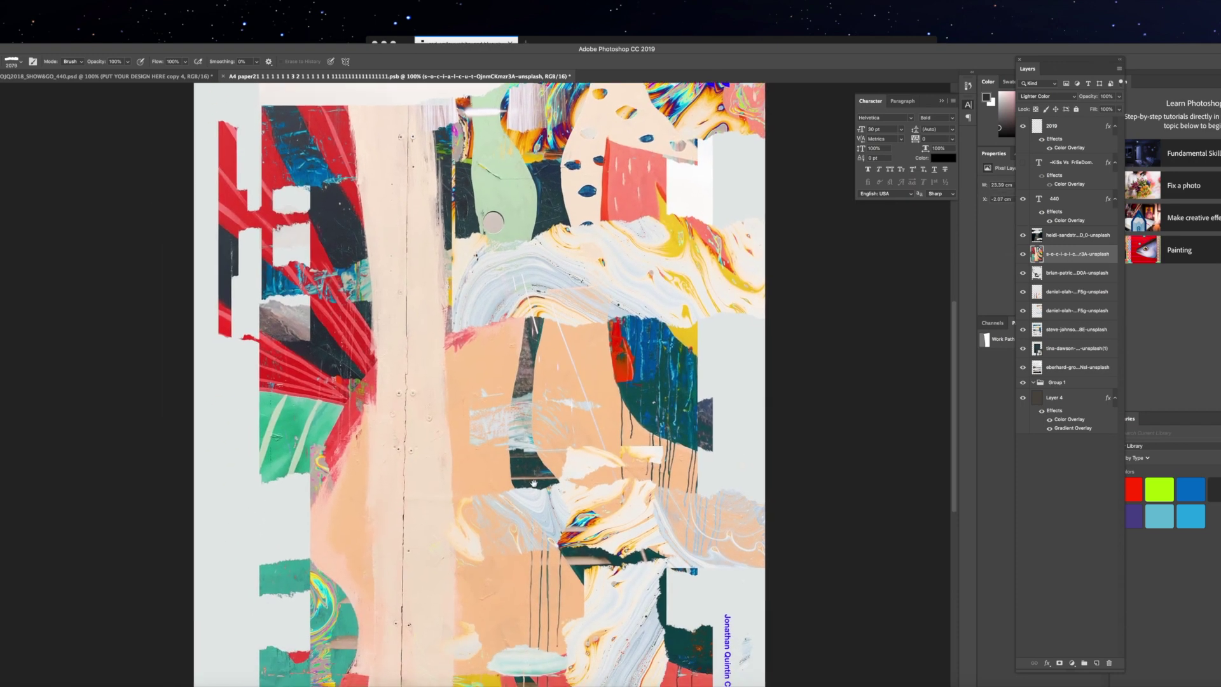
scroll(536, 417, up, 2)
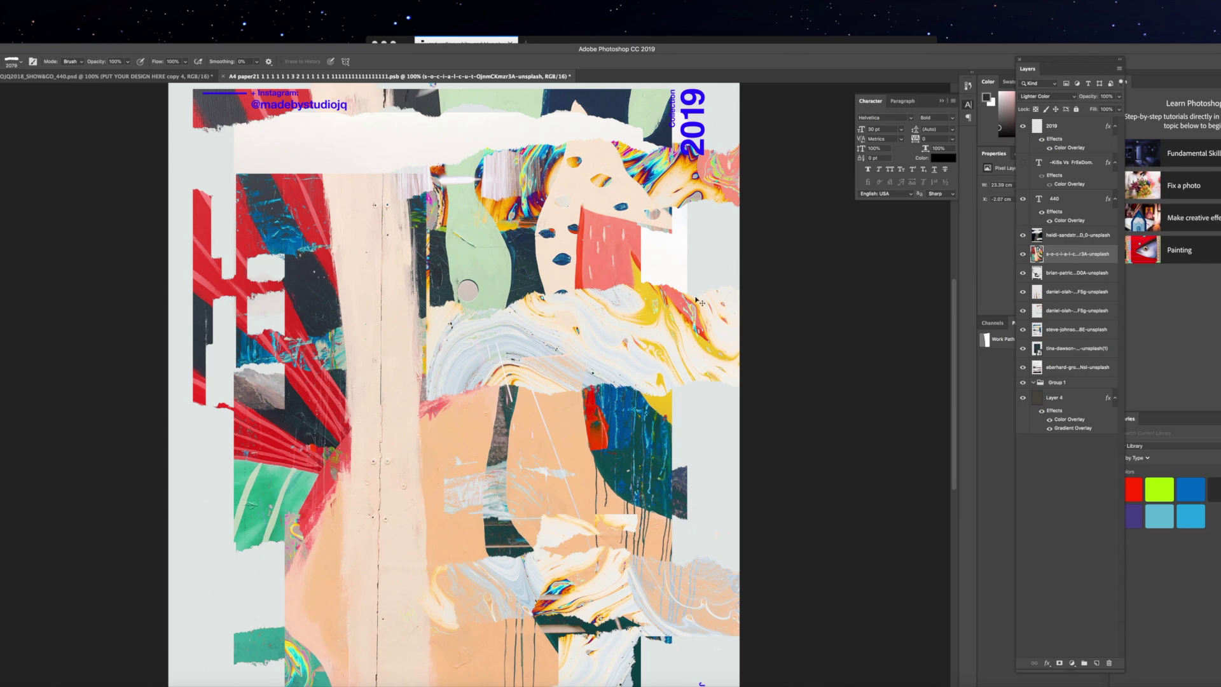
key(ctrl+minus)
key(ctrl+minus)
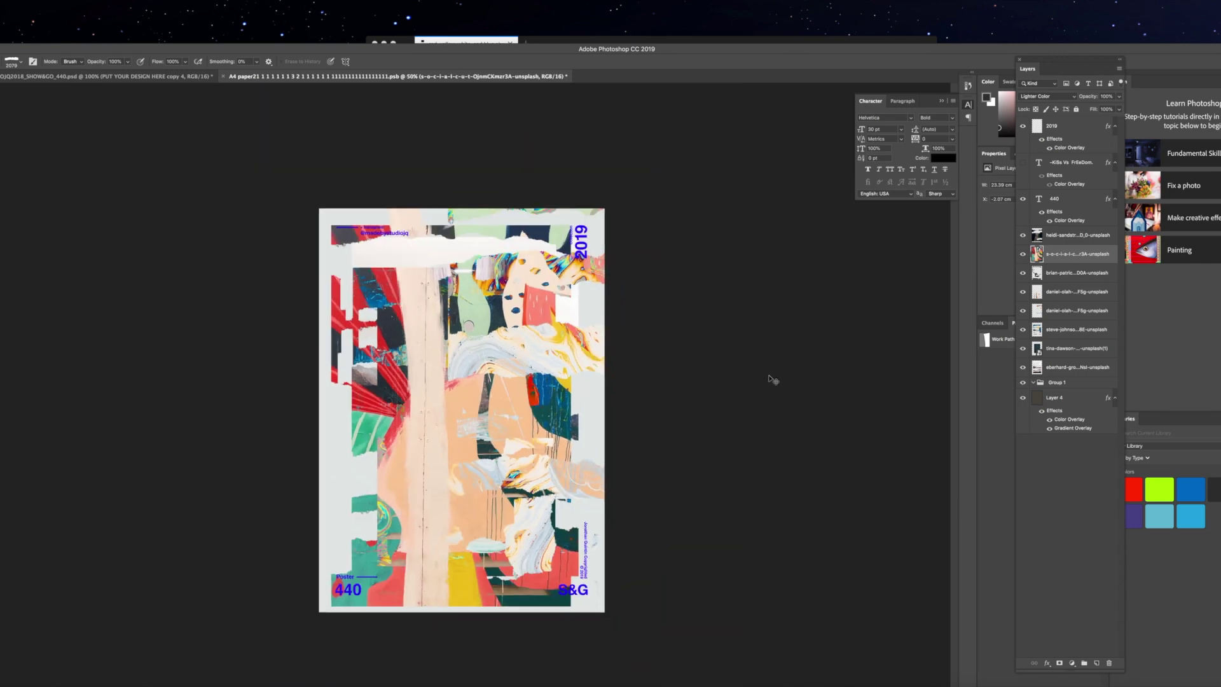
key(ctrl+plus)
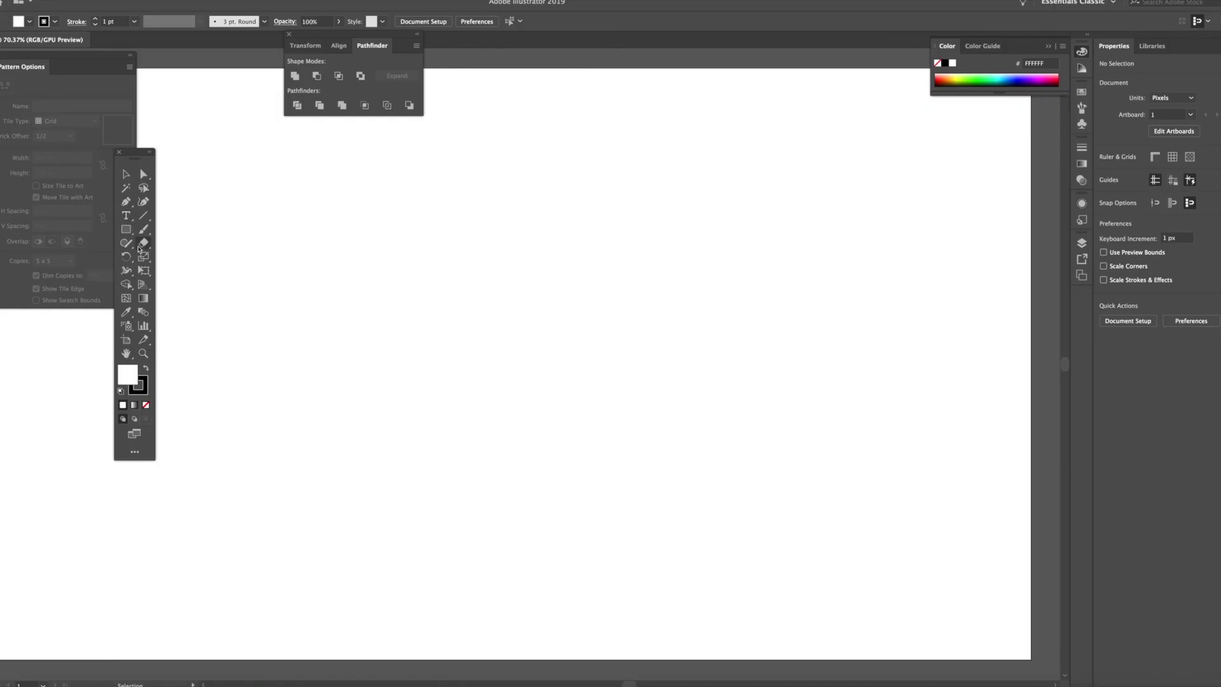
Draw four rounded blobs and two long curved shapes as closed freehand outlines on the artboard, using the Paintbrush with a black stroke.
key(b)
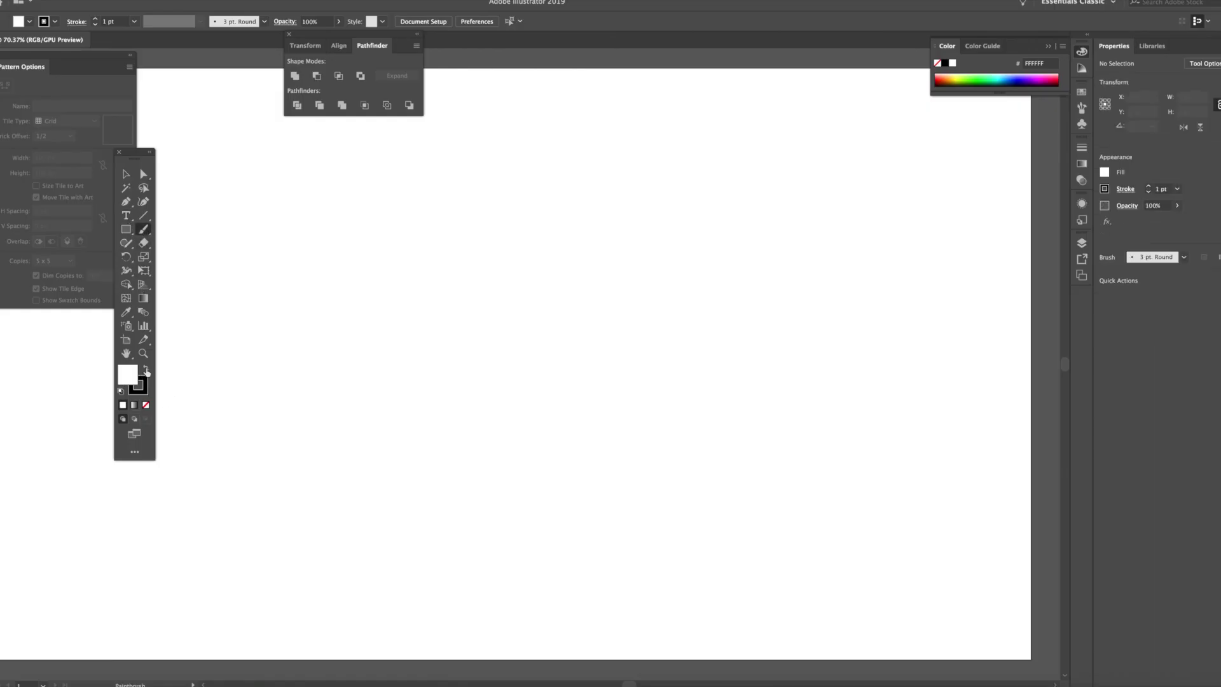
click(146, 369)
key(x)
click(145, 405)
key(x)
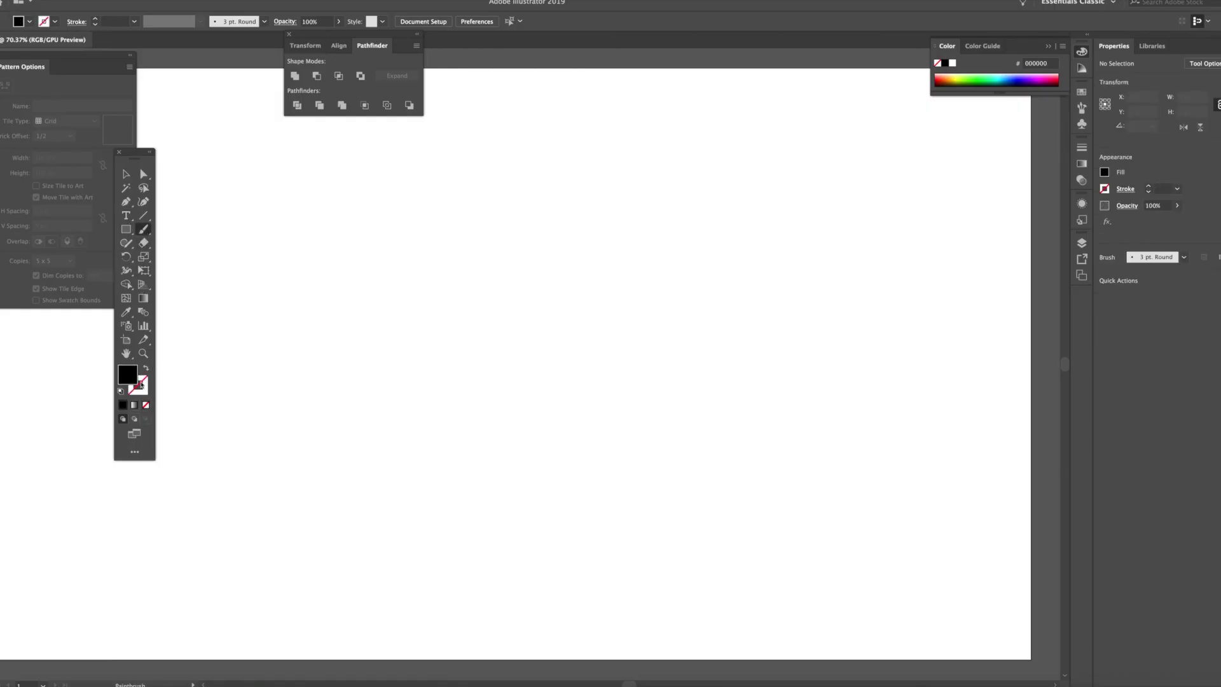
mouse_move(227, 325)
mouse_down()
mouse_move(279, 234)
mouse_move(255, 372)
mouse_move(231, 311)
mouse_up()
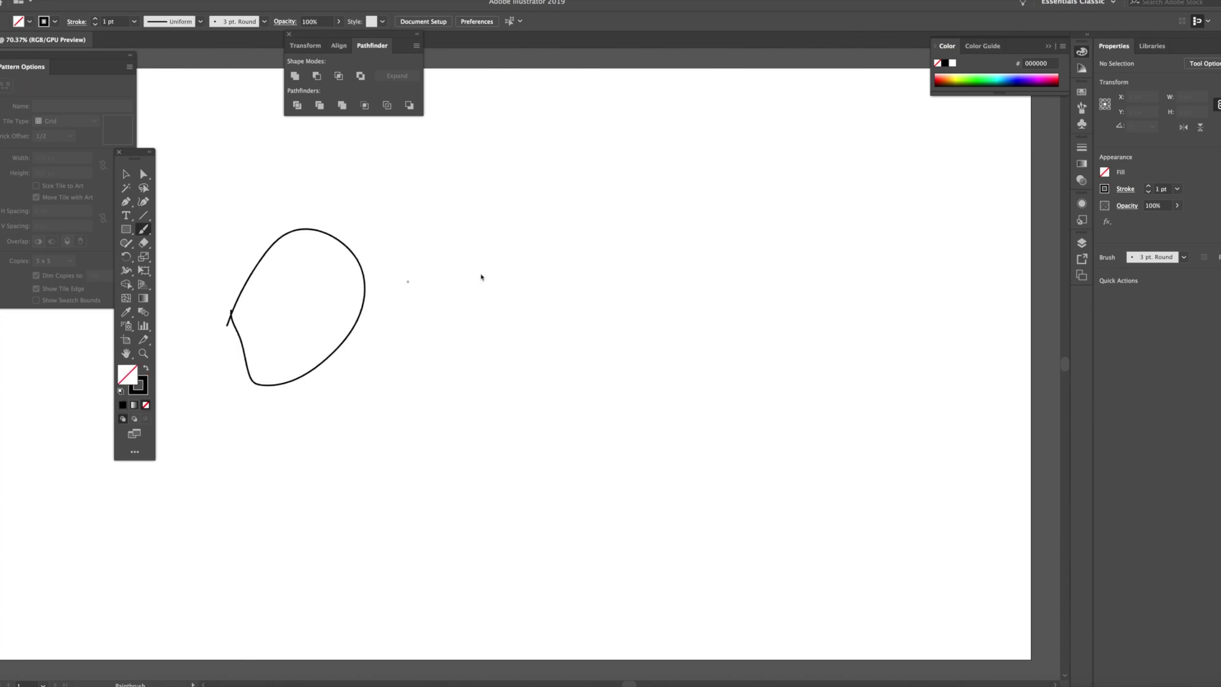
mouse_move(429, 293)
mouse_down()
mouse_move(455, 381)
mouse_move(423, 294)
mouse_up()
mouse_move(600, 257)
mouse_down()
mouse_move(643, 226)
mouse_move(629, 340)
mouse_move(600, 255)
mouse_up()
mouse_move(797, 337)
mouse_down()
mouse_move(596, 569)
mouse_move(647, 583)
mouse_move(713, 512)
mouse_move(796, 340)
mouse_up()
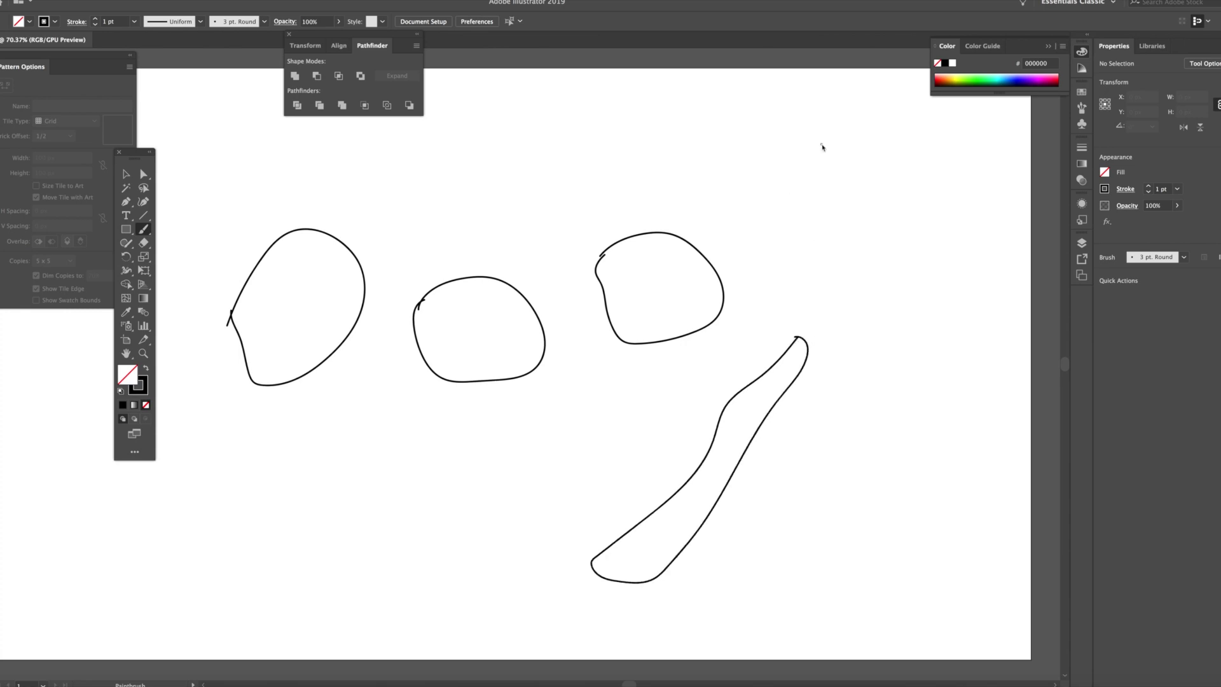
mouse_move(822, 147)
mouse_down()
mouse_move(750, 330)
mouse_move(786, 309)
mouse_move(846, 163)
mouse_move(829, 139)
mouse_up()
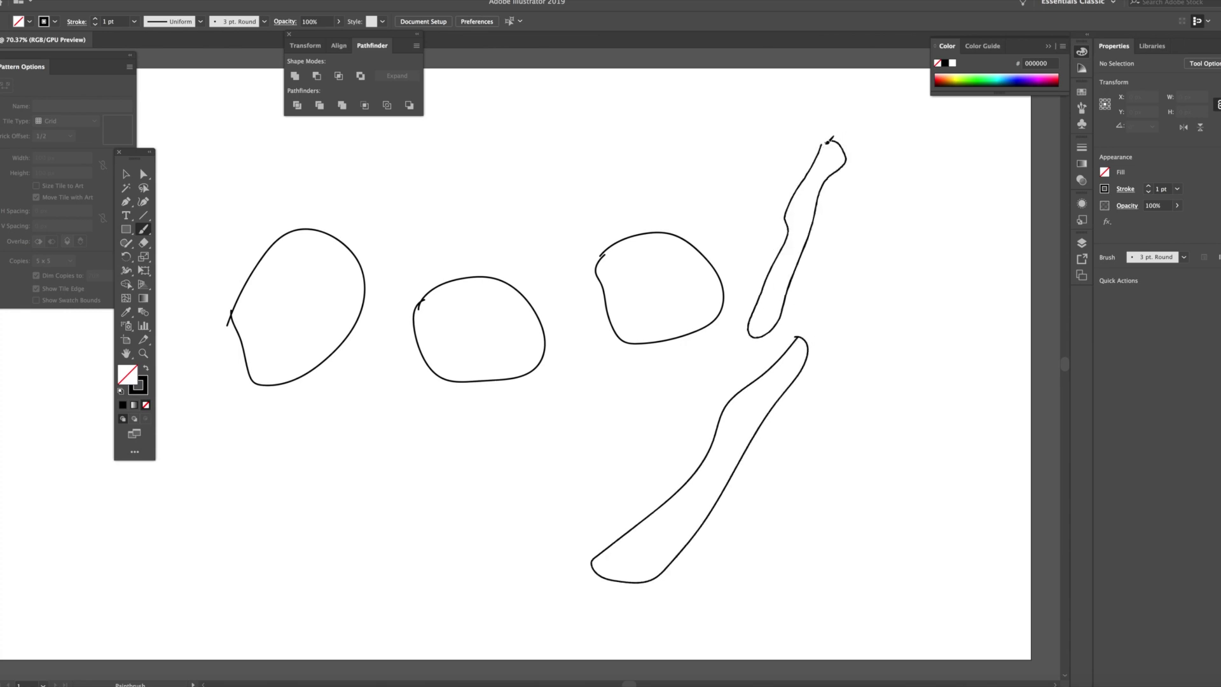
key(v)
key(ctrl+minus)
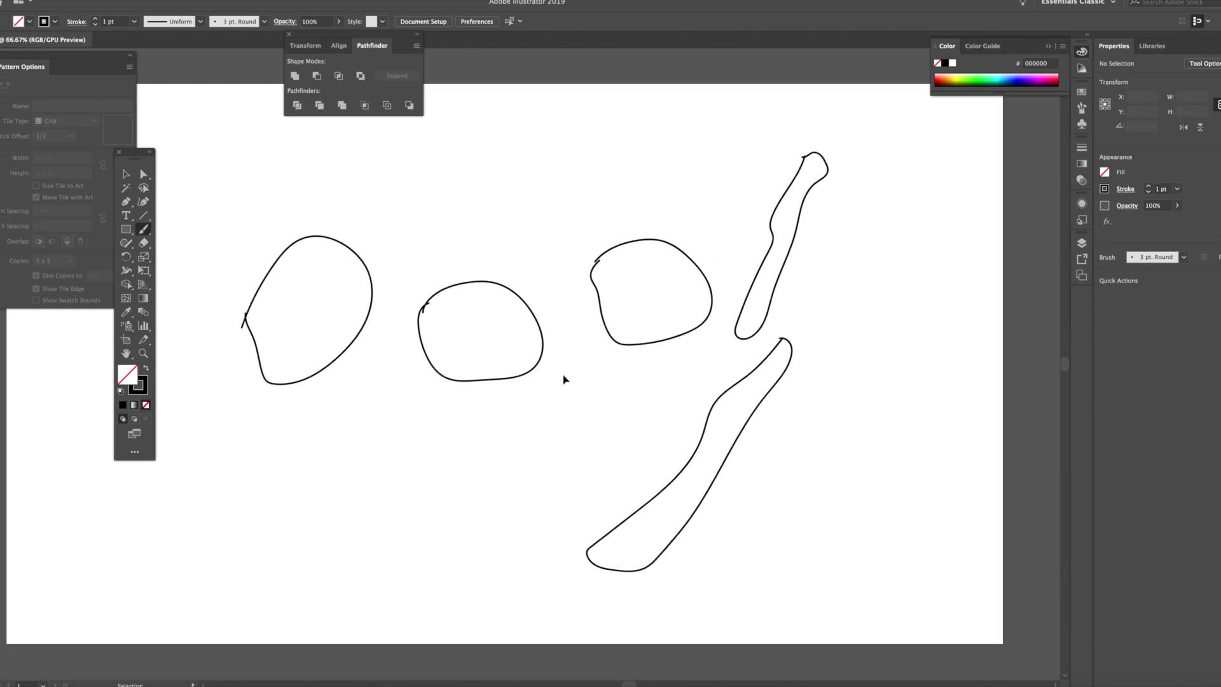
mouse_move(465, 425)
mouse_down()
mouse_move(474, 525)
mouse_move(496, 444)
mouse_up()
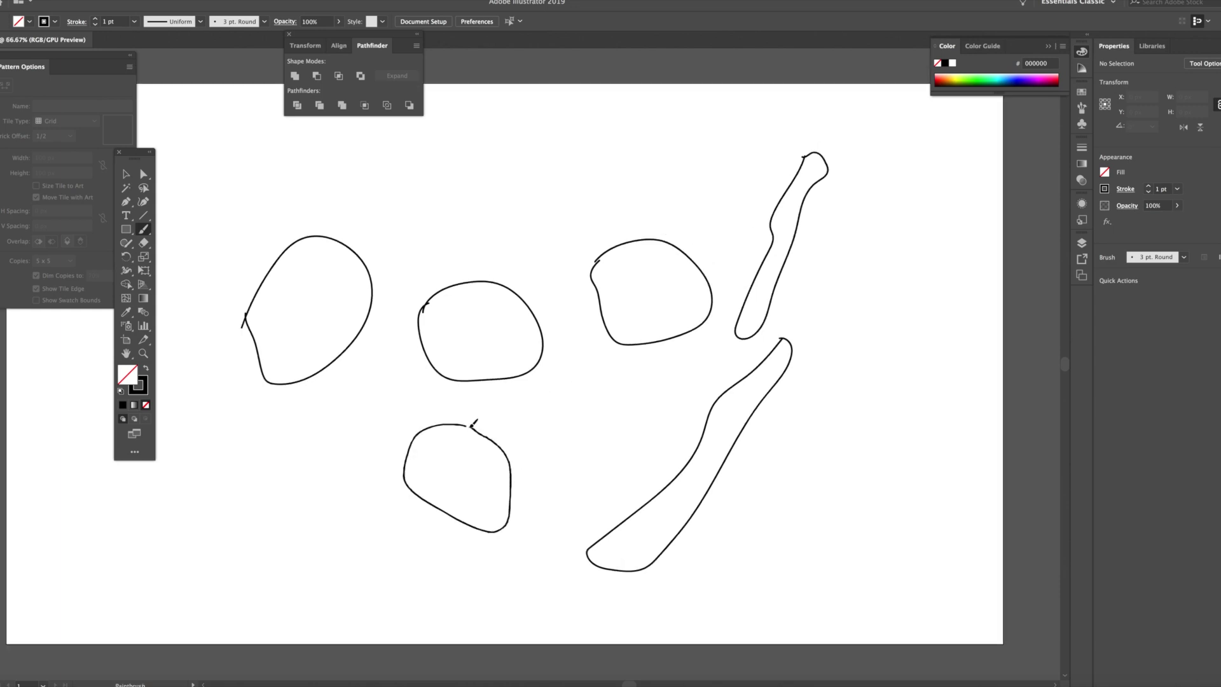
Select all the drawn outlines and swap their stroke and fill so they become solid black shapes without a stroke.
key(v)
key(ctrl+a)
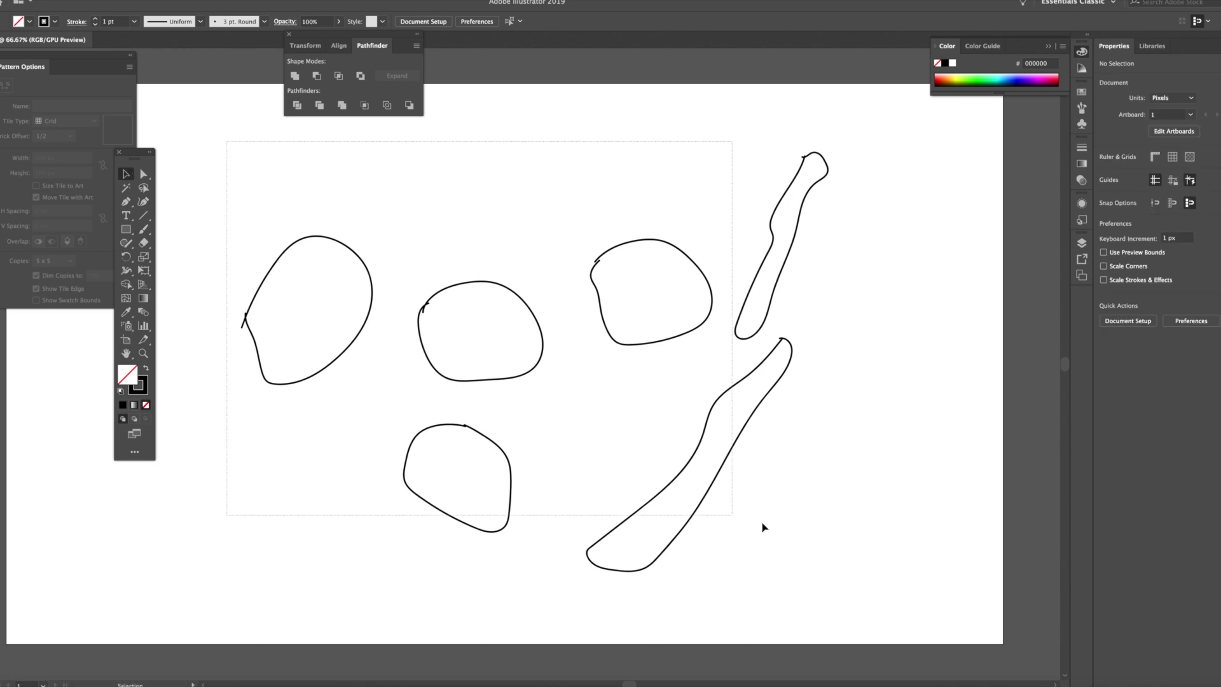
click(147, 369)
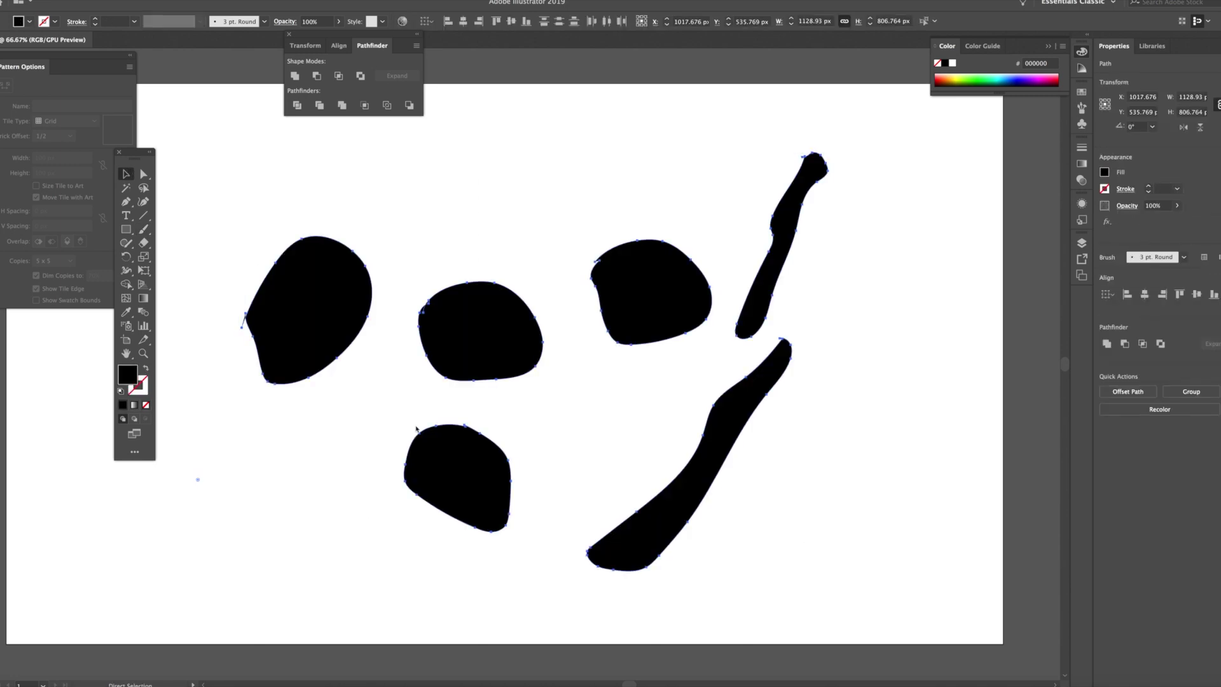
Switch to Photoshop and paste the black shapes into the poster as pixels.
click(382, 681)
key(ctrl+v)
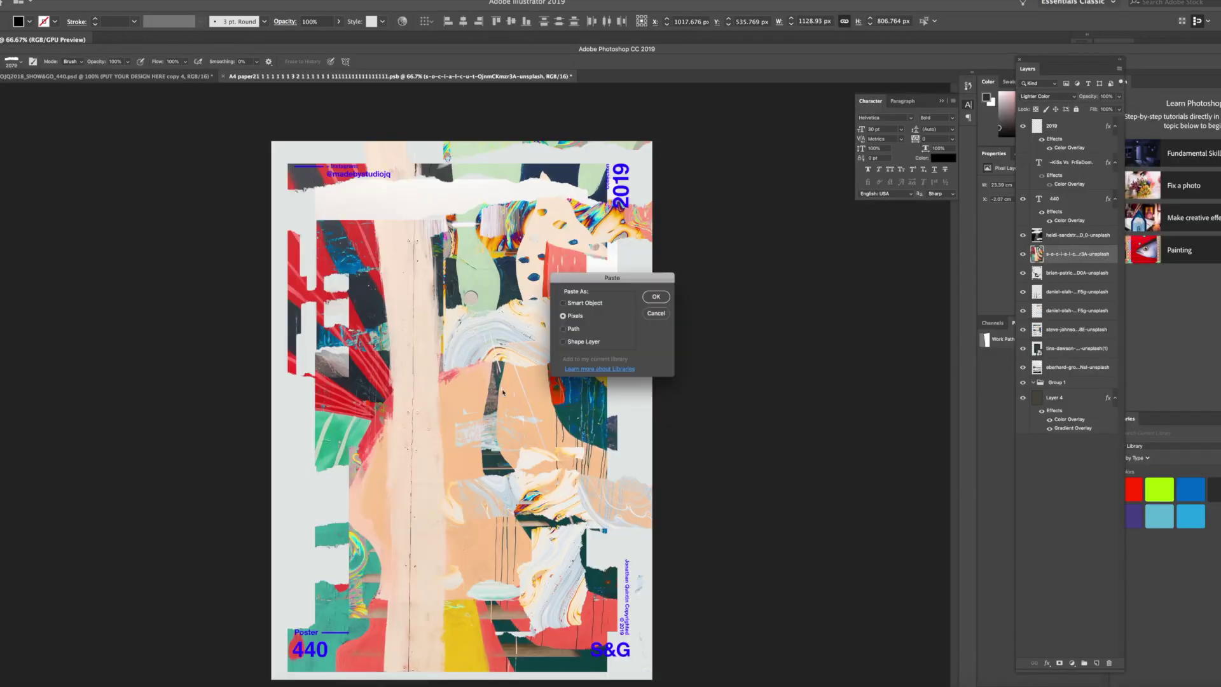
click(656, 296)
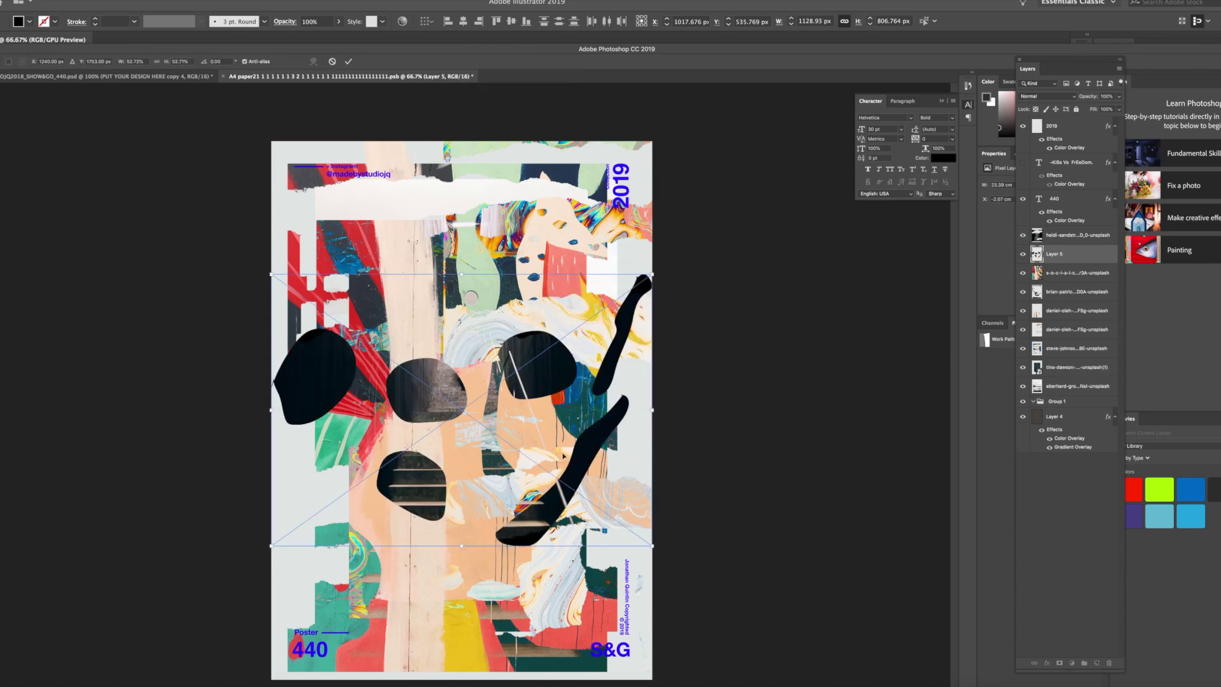
Rotate the pasted shapes about 90° counterclockwise and position them over the middle of the poster, long shapes above the blobs.
drag(563, 455, 571, 465)
mouse_move(653, 477)
mouse_down()
mouse_move(611, 305)
mouse_move(505, 258)
mouse_move(512, 283)
mouse_up()
key(Return)
key(e)
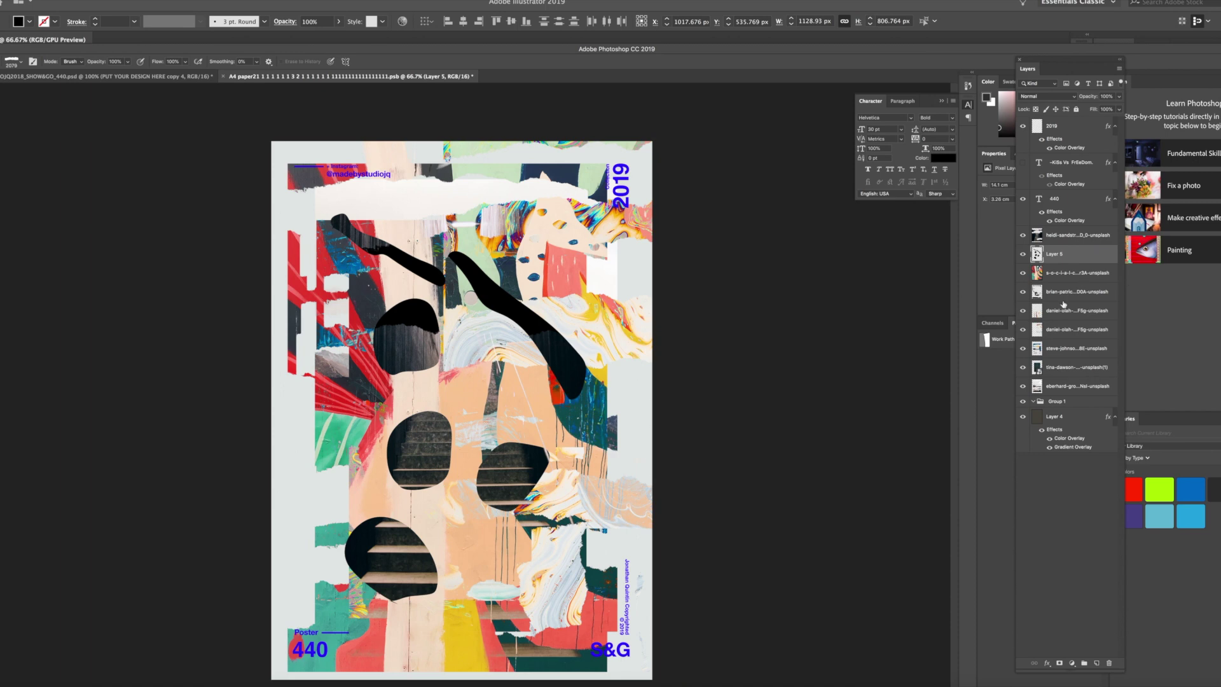
Give the shapes layer a blue Color Overlay (#3000ff) sampled from the 2019 text, and move it directly above the staircase layer.
right_click(1055, 255)
click(1079, 255)
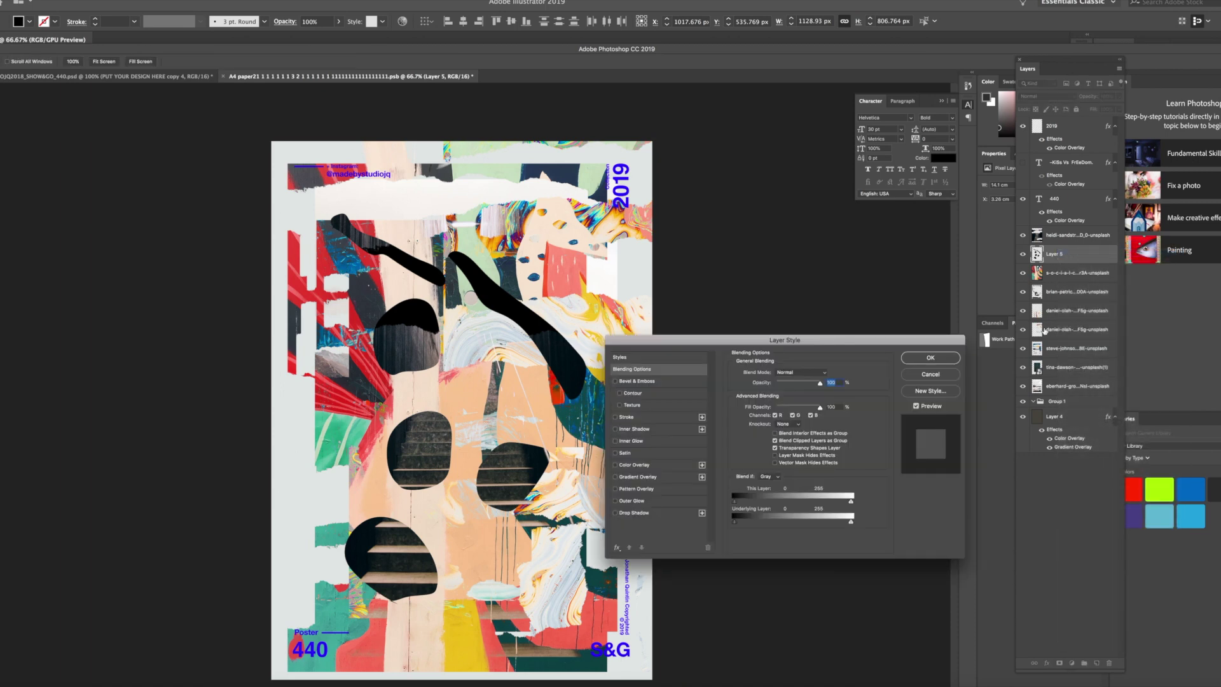
click(646, 468)
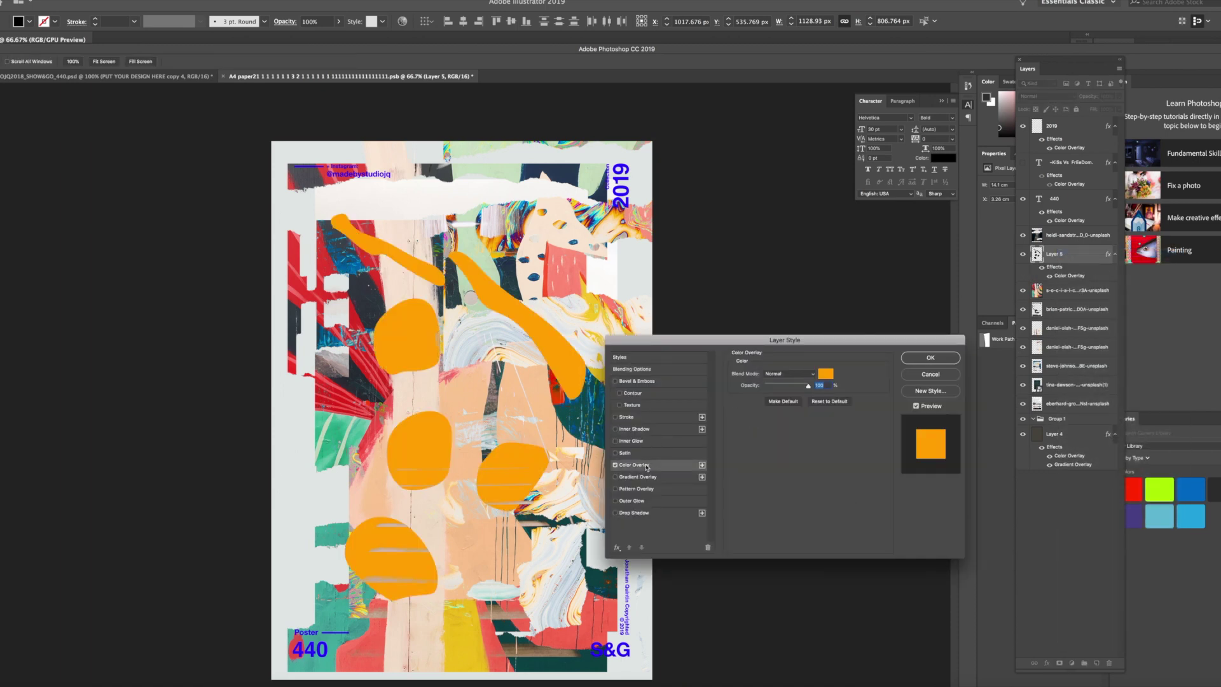
click(821, 373)
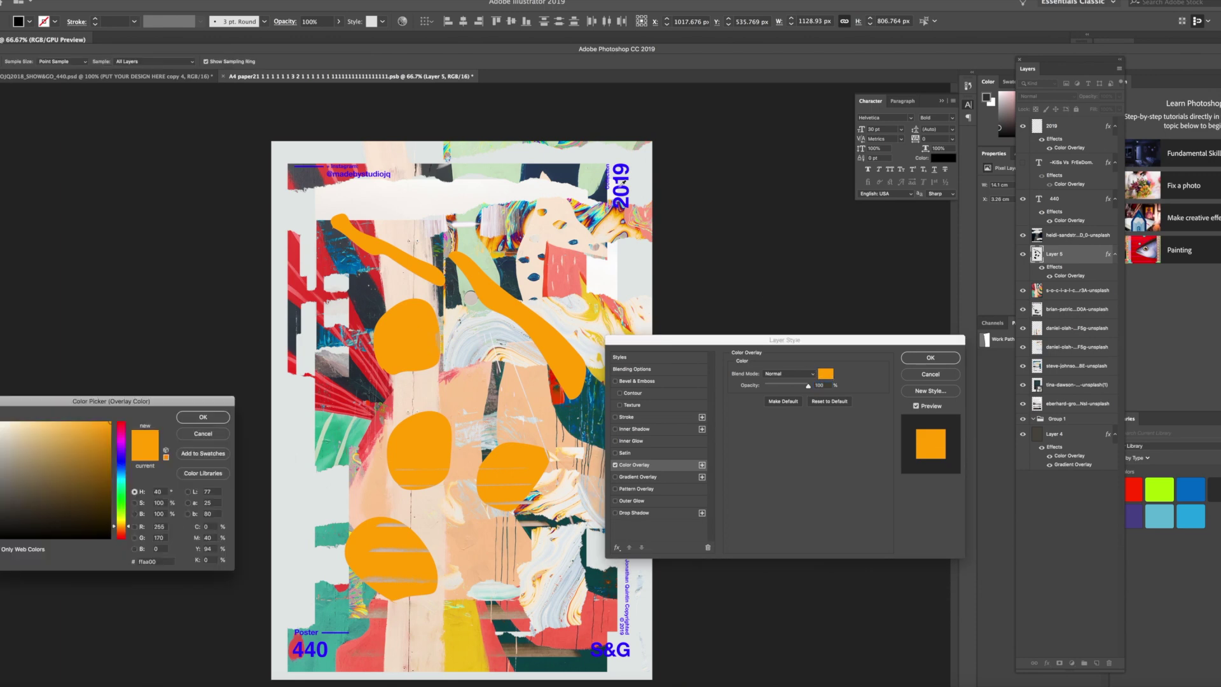
click(632, 198)
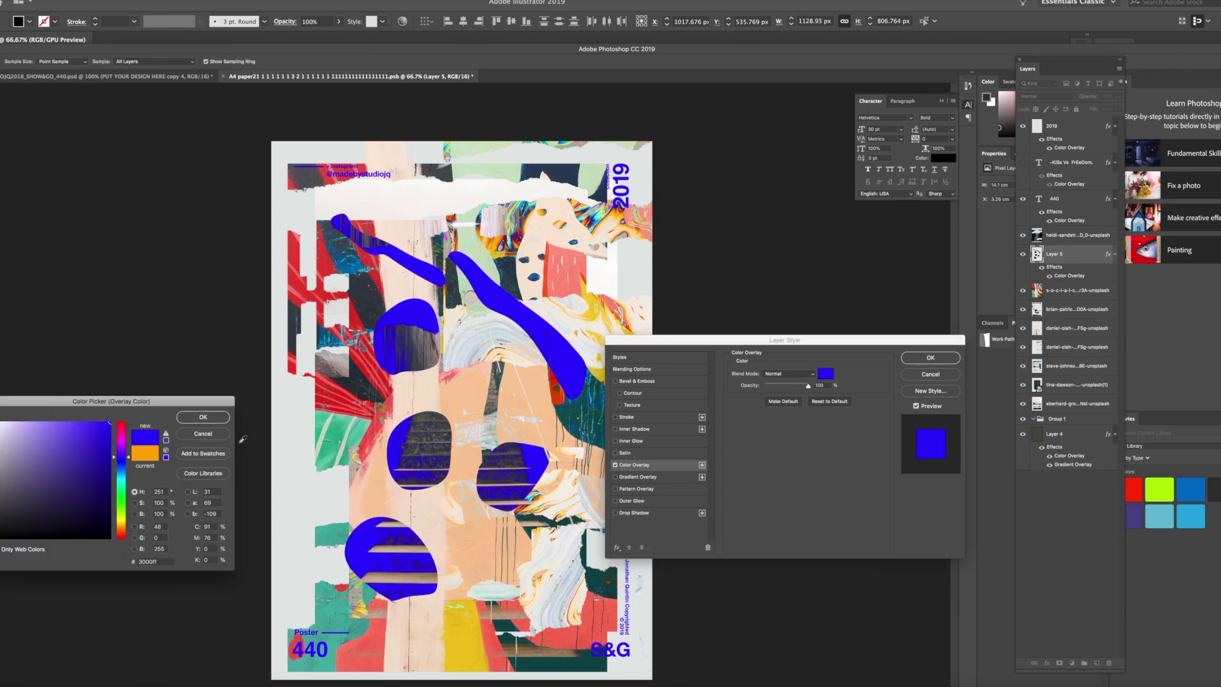
click(203, 416)
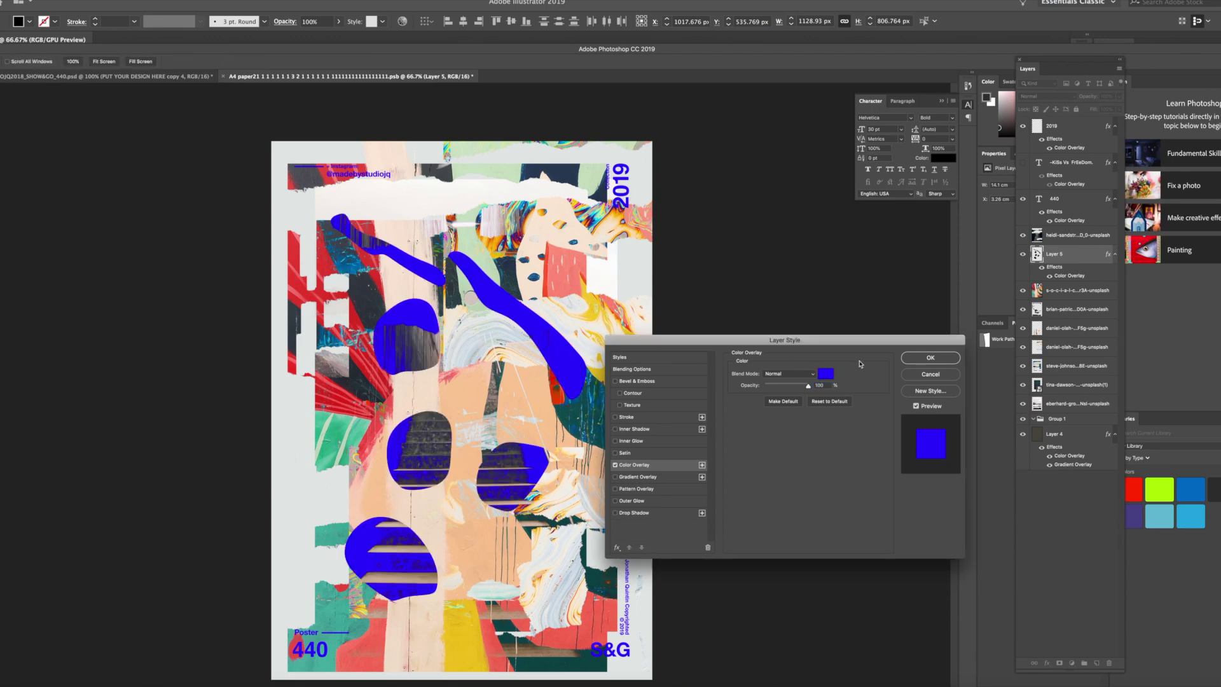
click(929, 358)
key(e)
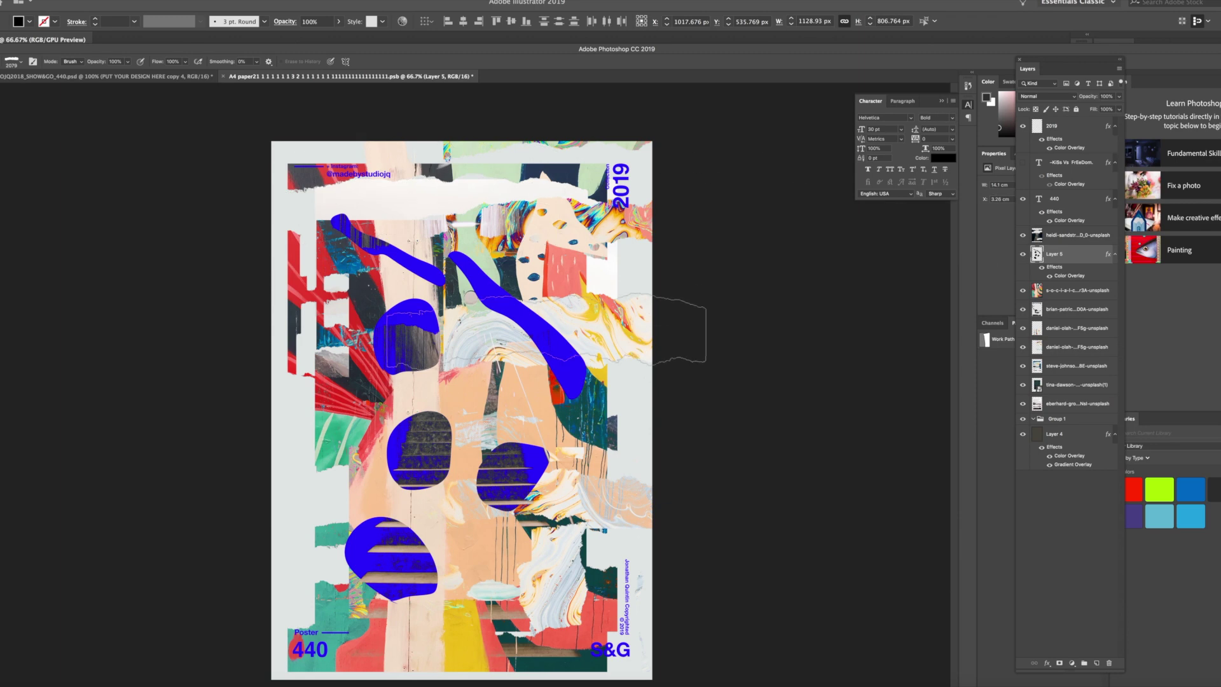
drag(1074, 252, 1074, 231)
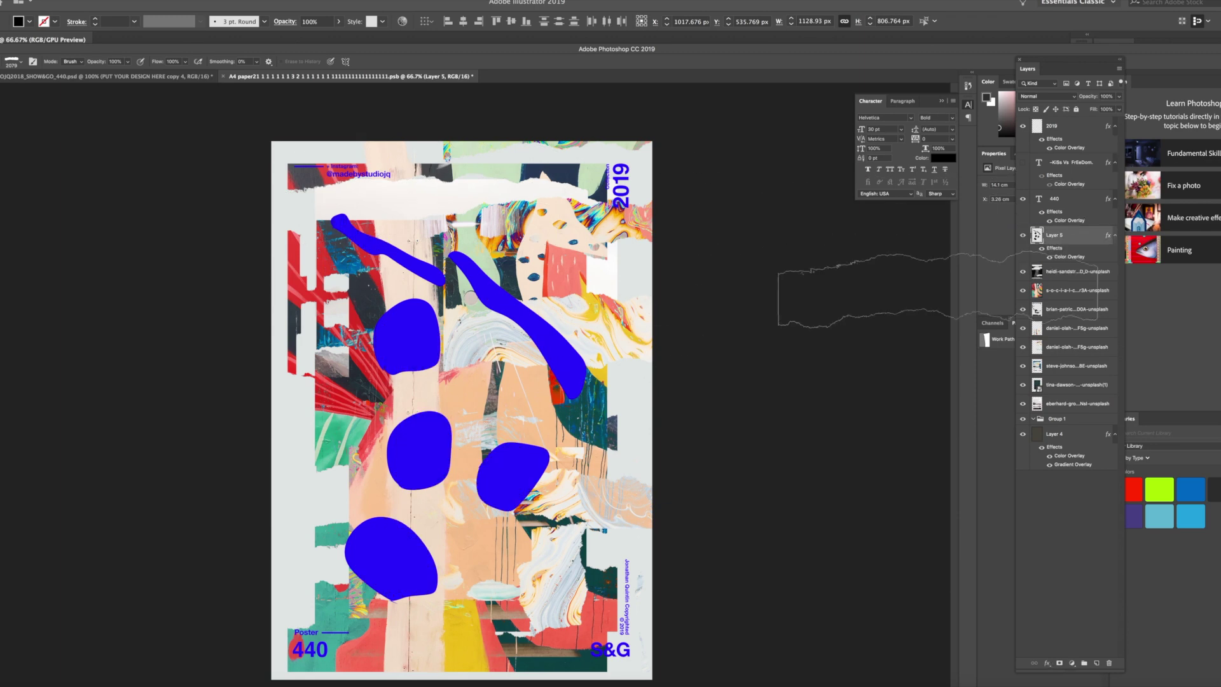
Examine the poster composition with the blue shapes, both close up and as a whole.
key(super+plus)
key(super+minus)
key(super+minus)
key(super+minus)
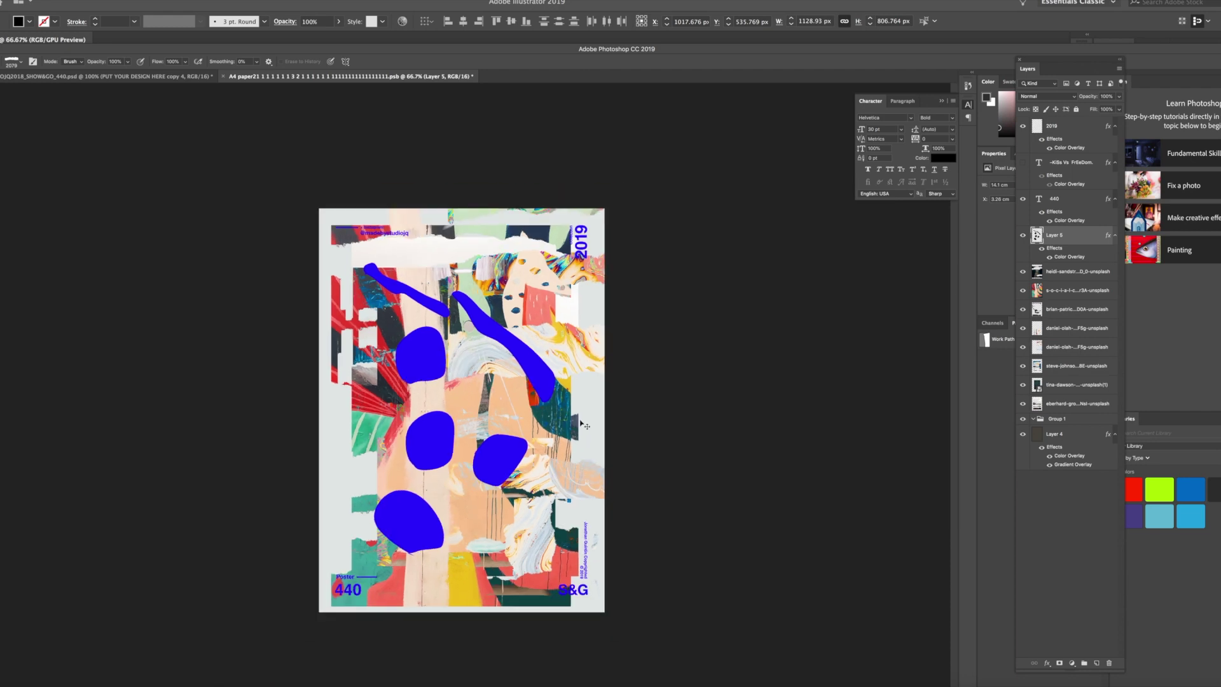
key(super+plus)
key(super+plus)
key(super+plus)
key(ctrl+plus)
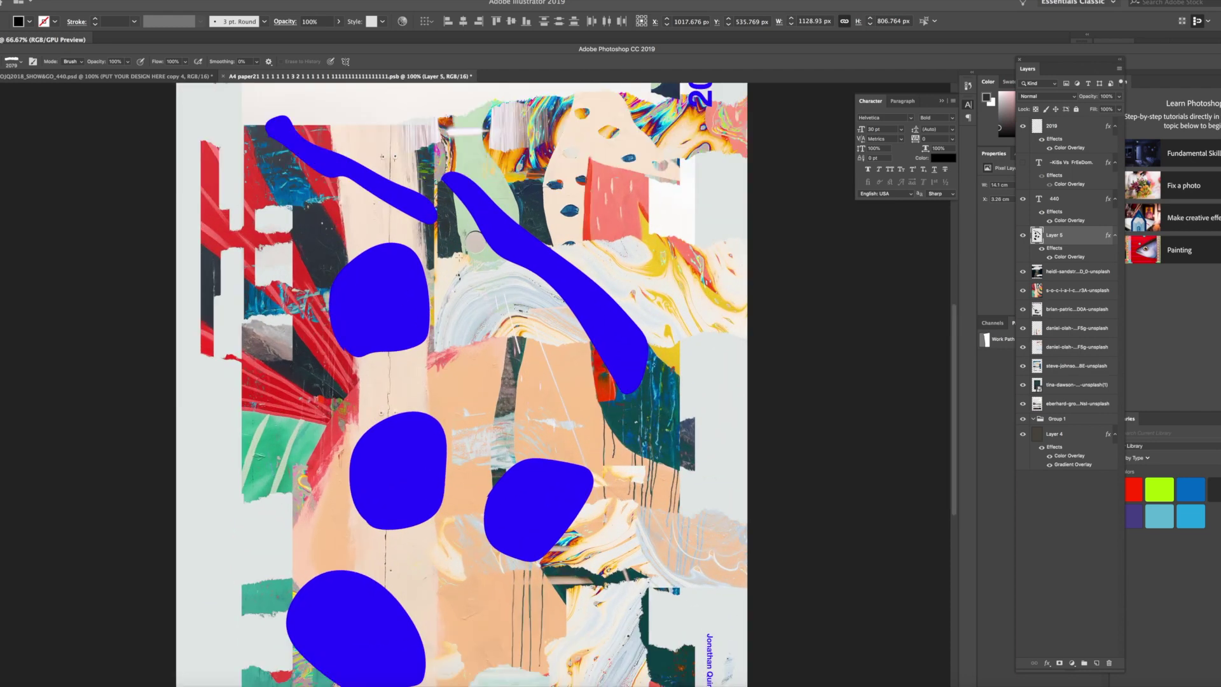
drag(743, 209, 665, 434)
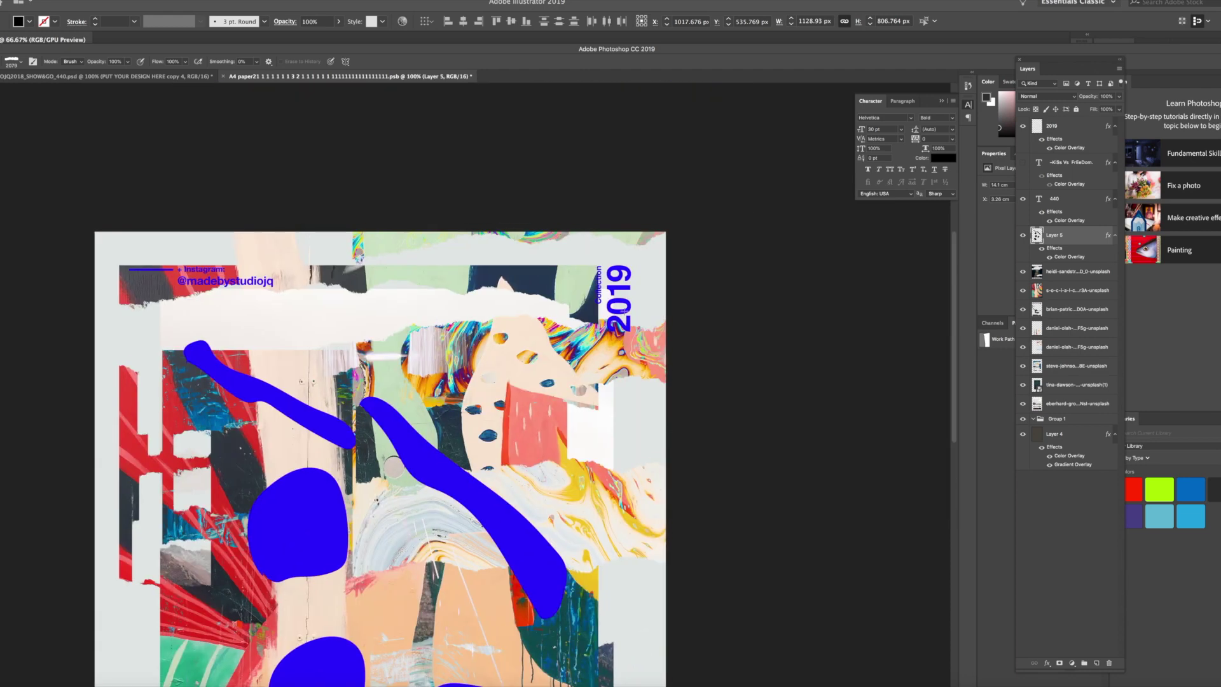
key(ctrl+minus)
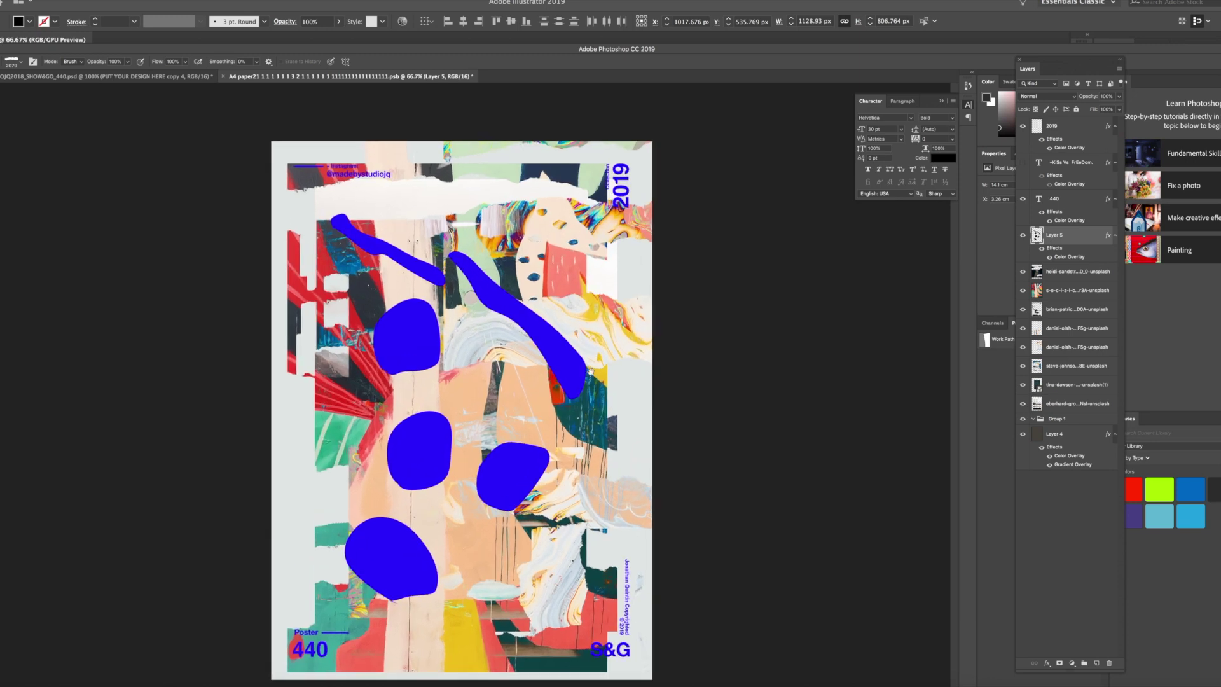
key(ctrl+minus)
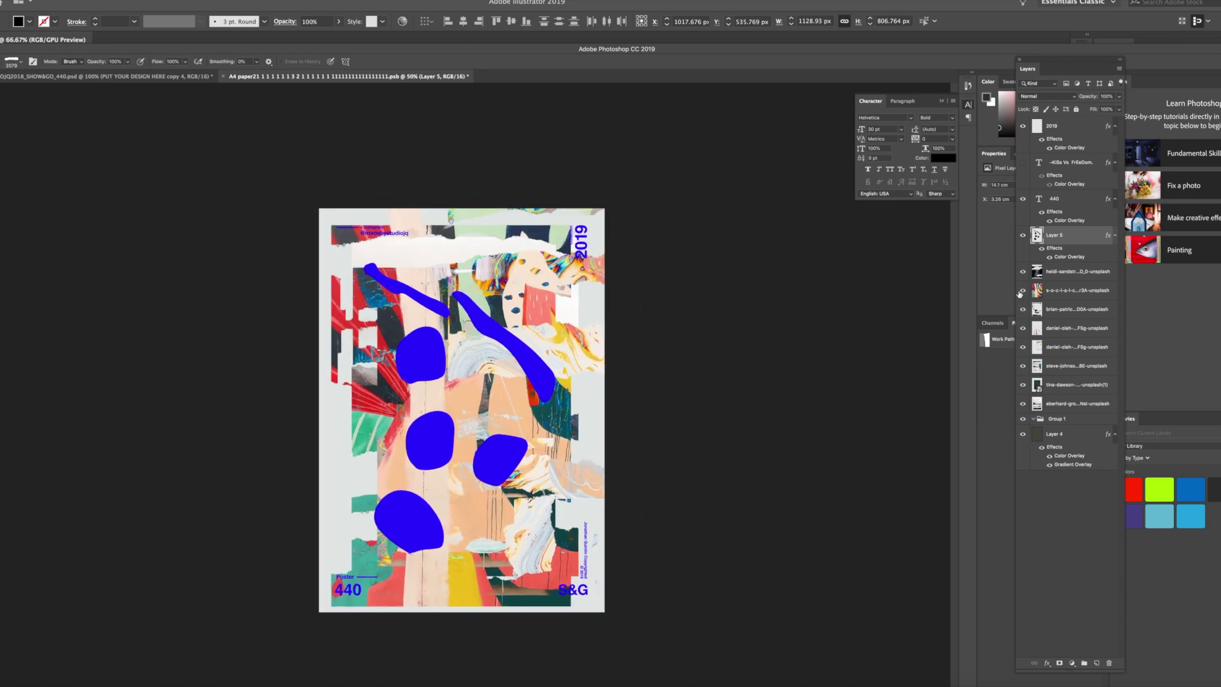
Compare the poster with the colourful abstract painting layer hidden and shown.
click(1021, 291)
click(1021, 291)
click(1021, 291)
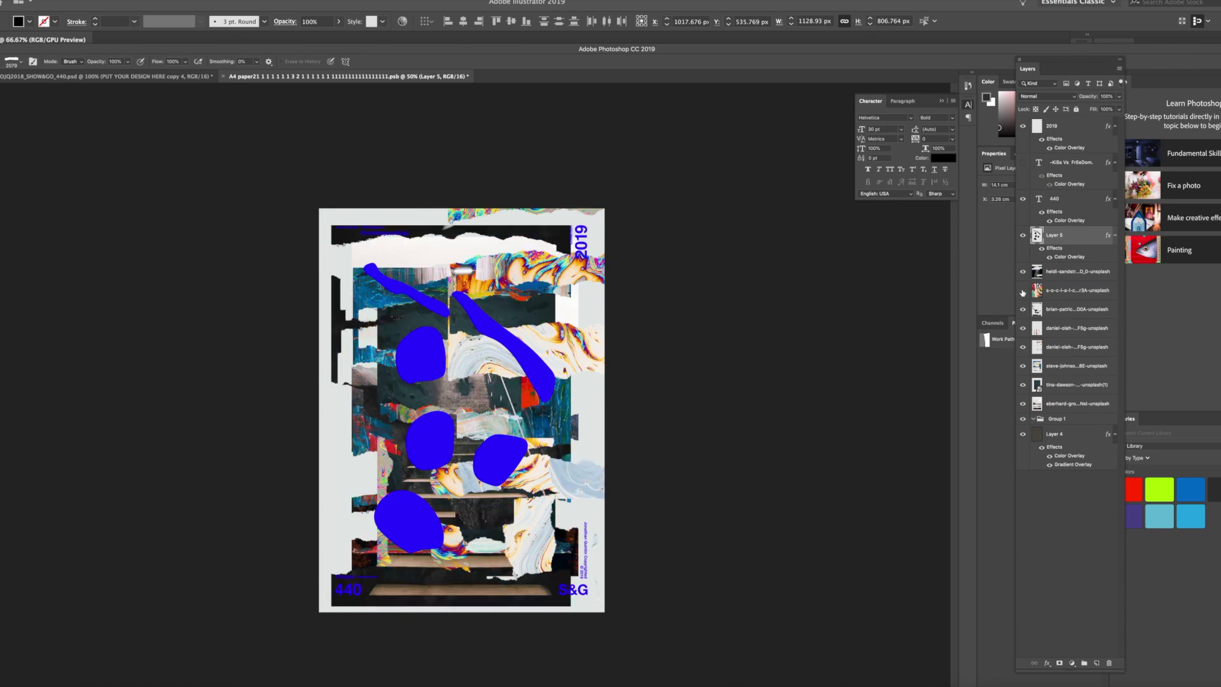
click(1022, 291)
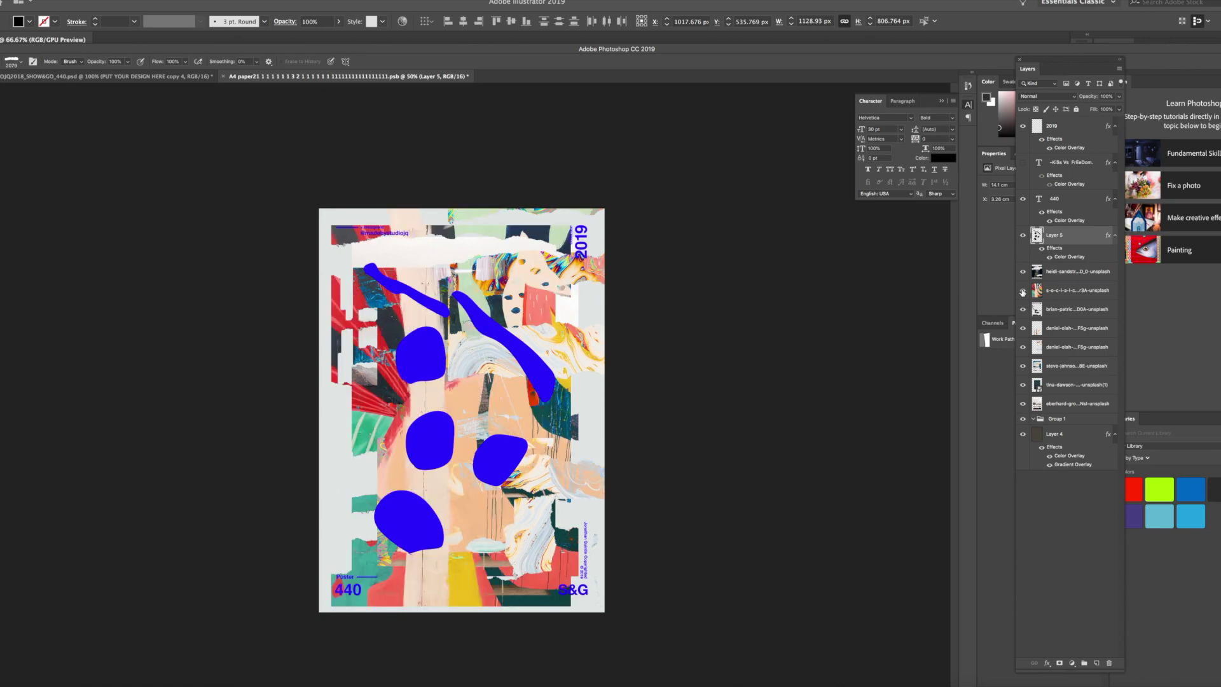
key(ctrl+plus)
key(ctrl+plus)
key(ctrl+minus)
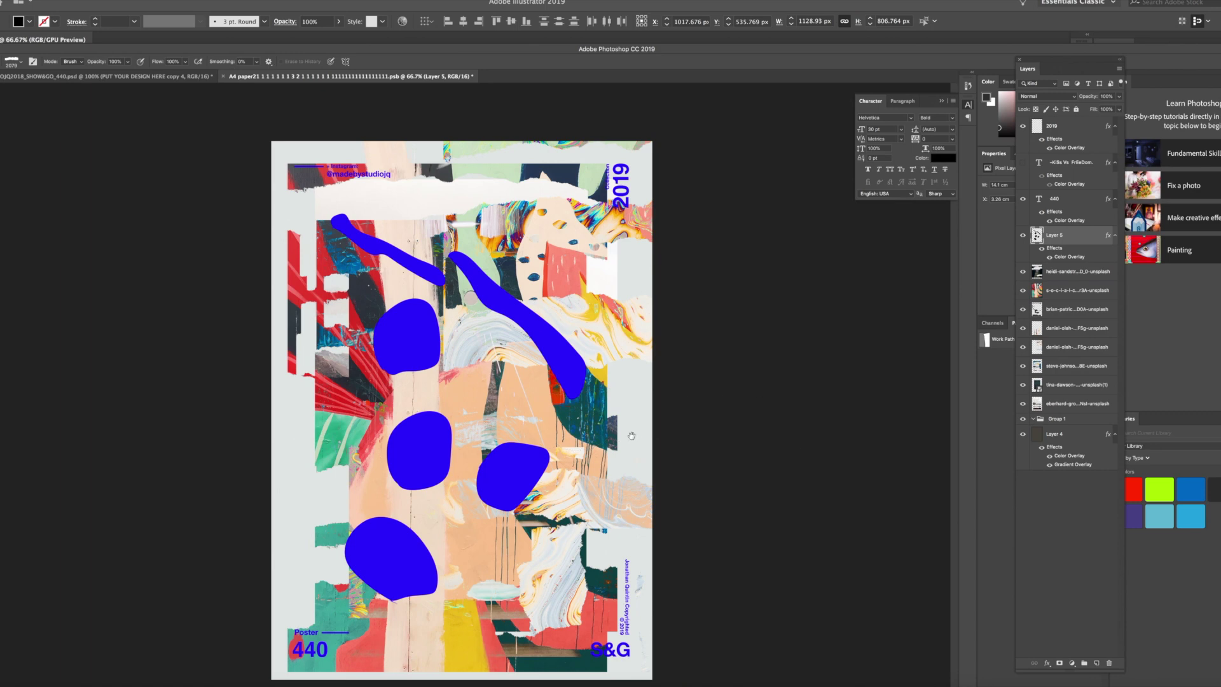
Move the dark stone texture layer directly below the blue shapes layer and rasterize it for erasing.
click(1023, 385)
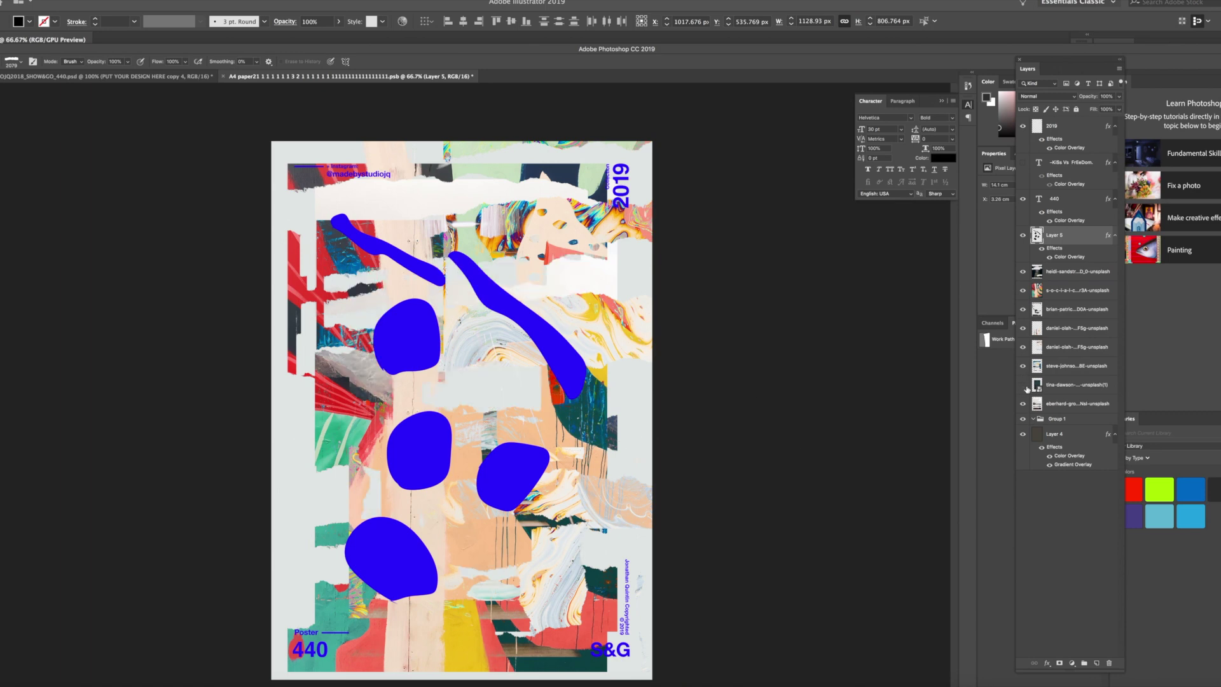
click(1023, 385)
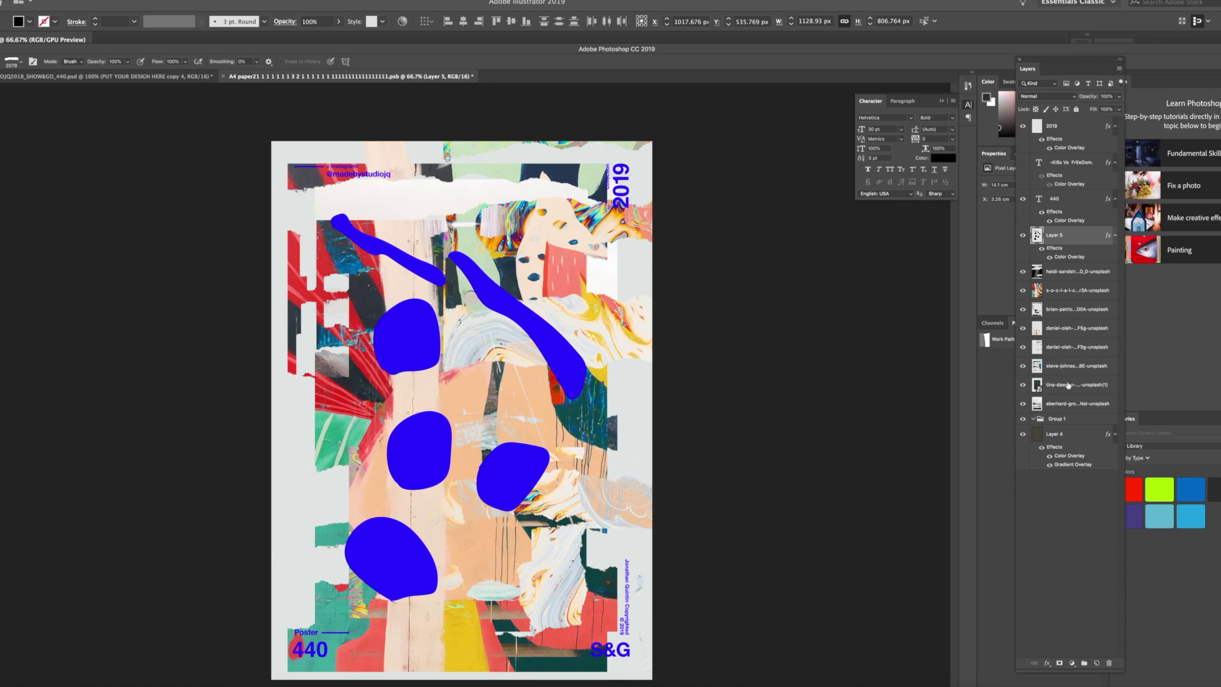
drag(1068, 385, 1074, 266)
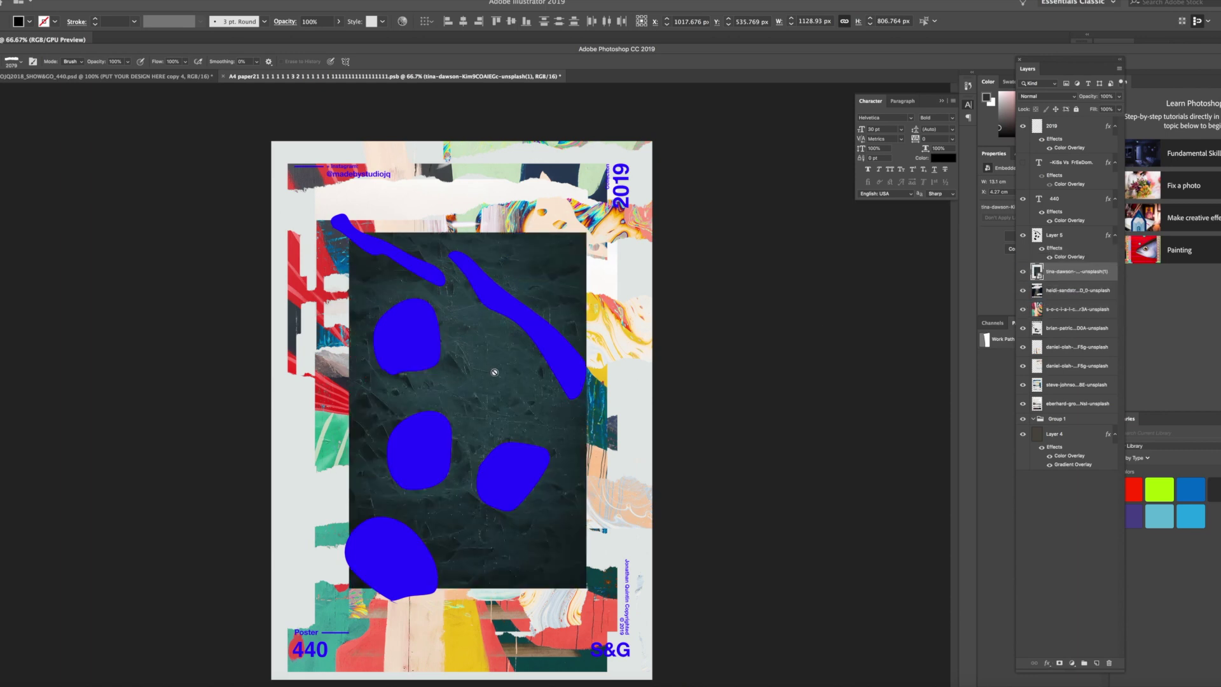
click(224, 303)
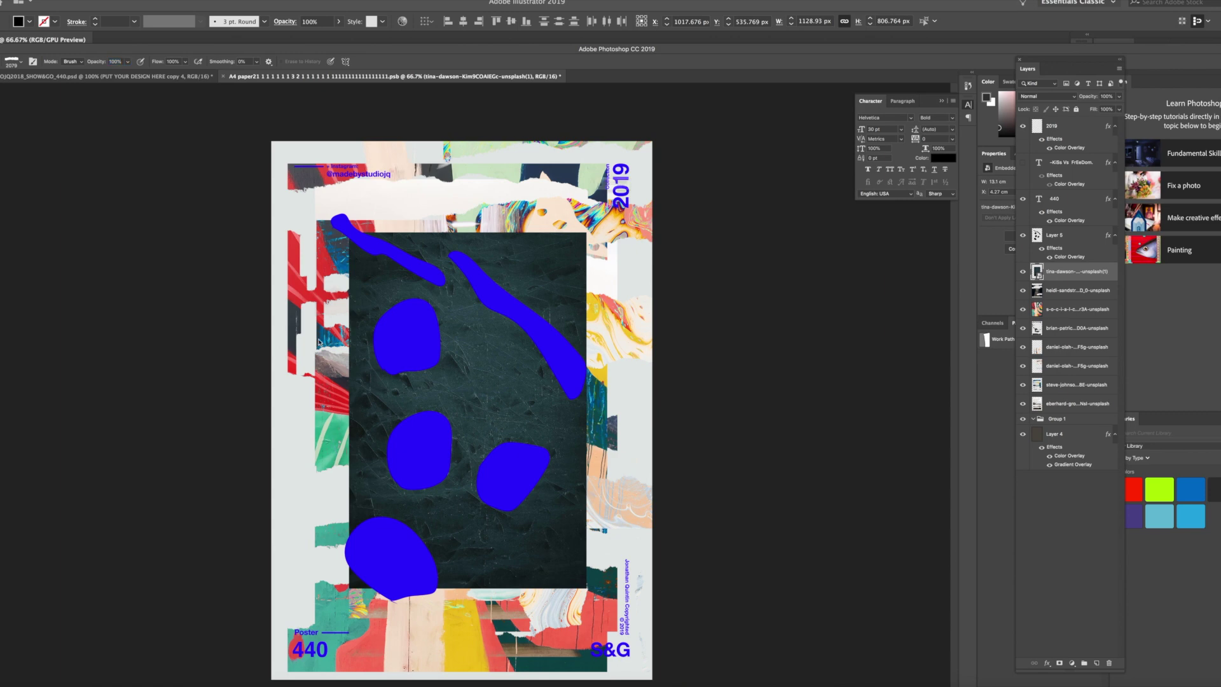
key(Return)
Erase parts of the dark stone texture with the torn-paper brush, leaving ragged horizontal strips across the poster.
click(469, 374)
click(521, 337)
click(557, 259)
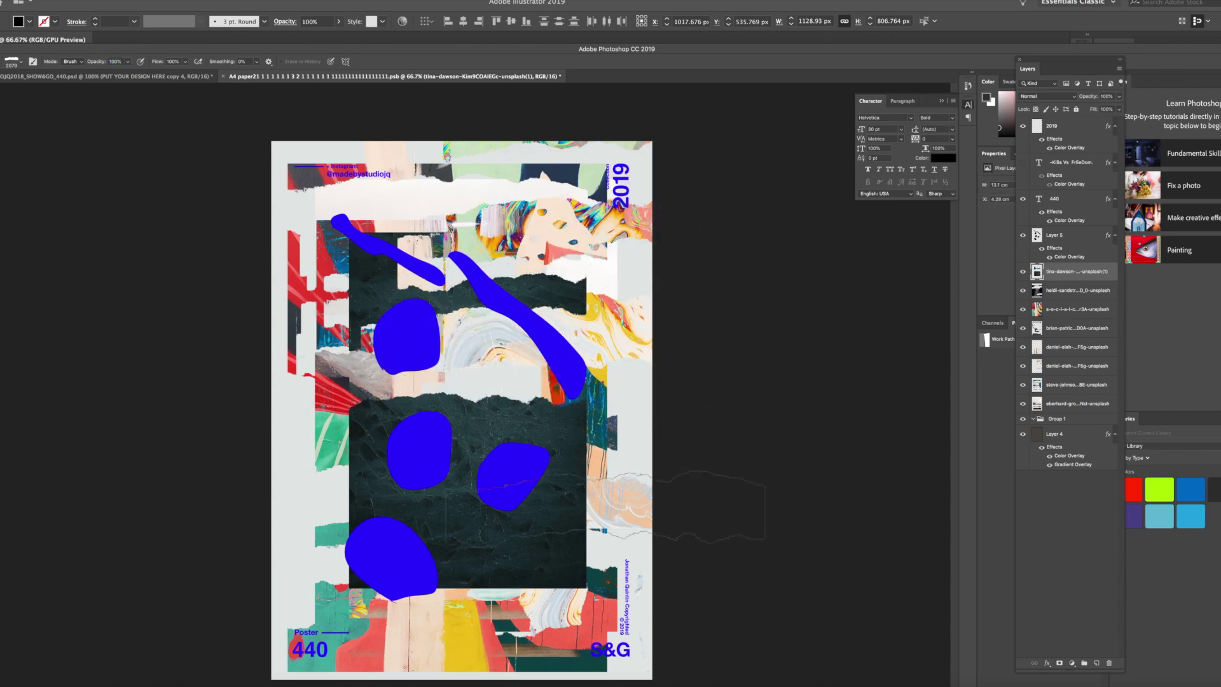
click(605, 509)
click(630, 577)
click(359, 567)
click(293, 463)
click(294, 263)
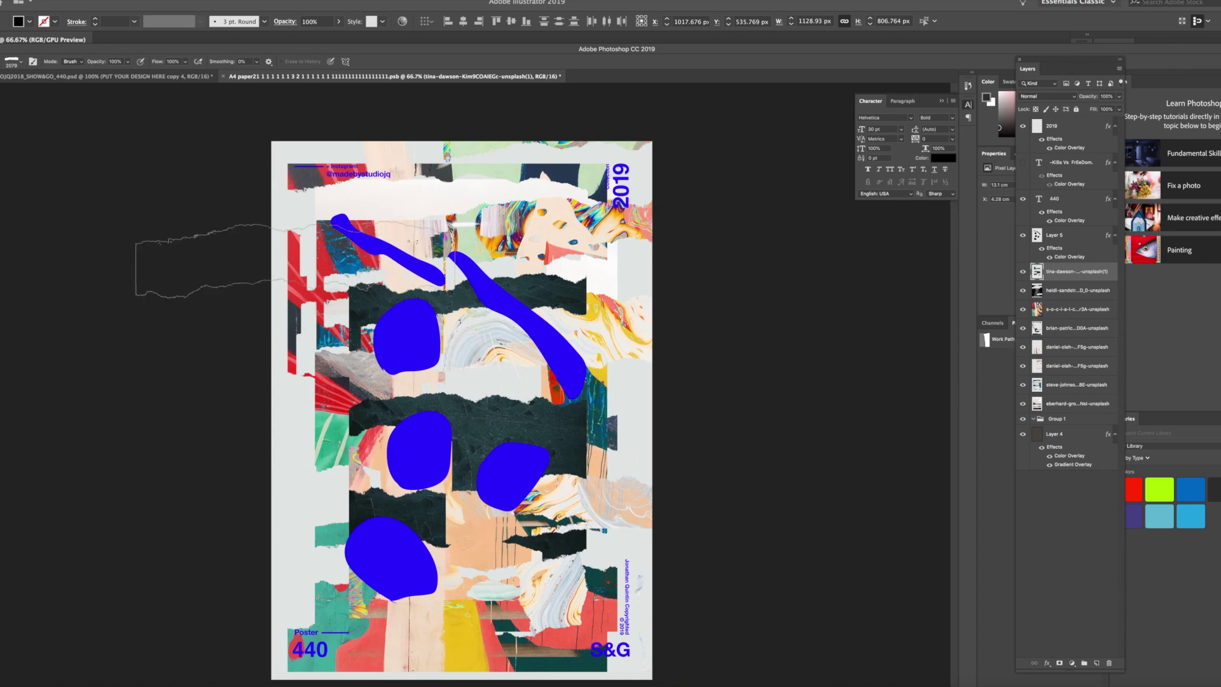
Move the dark texture layer two places below the abstract painting layer and shift its strips down towards the poster's lower right.
key(super+minus)
drag(1111, 284, 1070, 346)
key(super+t)
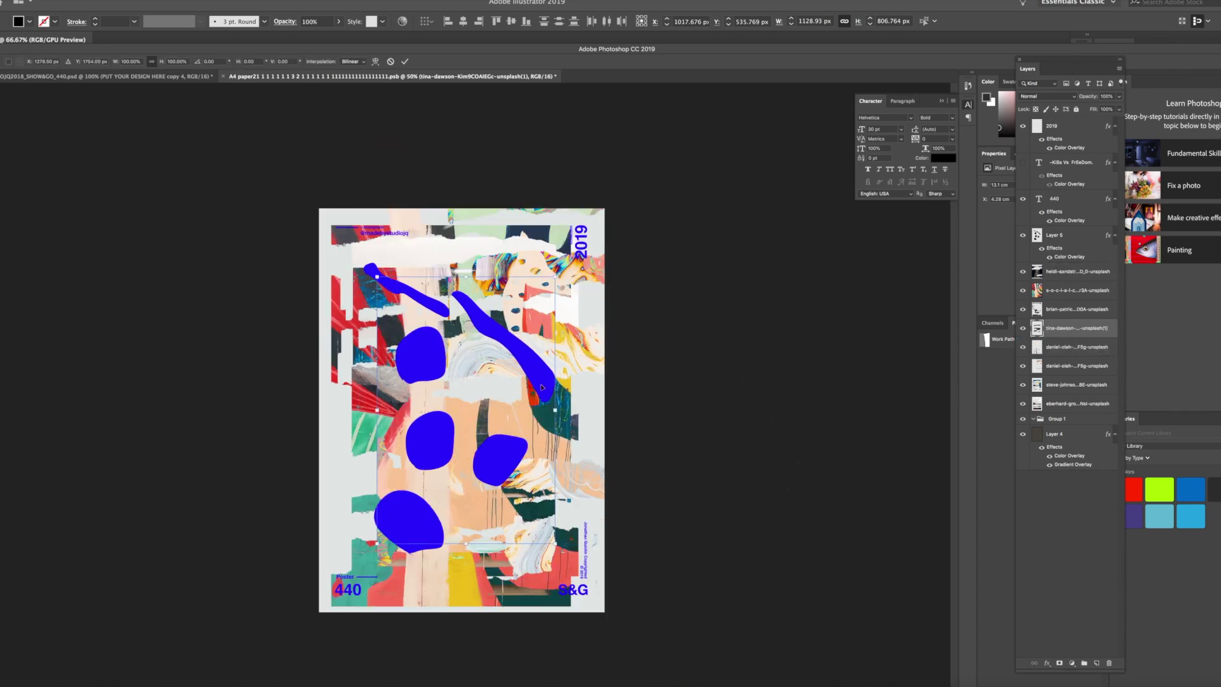
drag(543, 392, 639, 437)
key(Return)
key(super+plus)
key(super+plus)
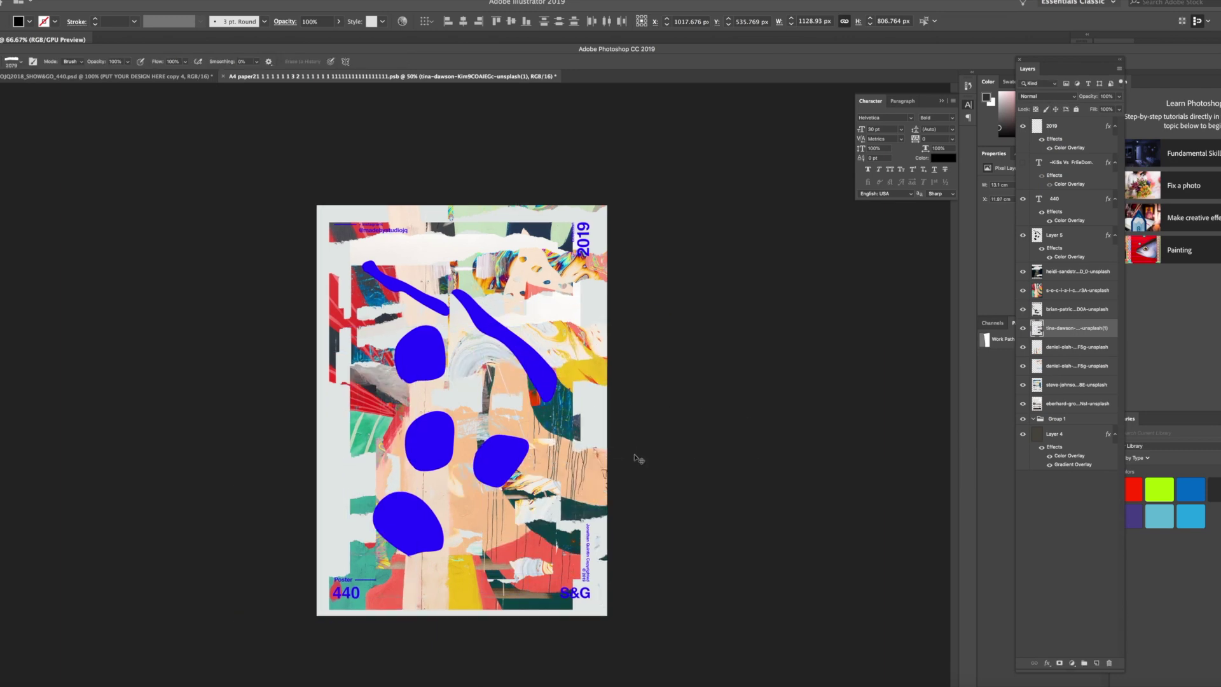
Duplicate the marbled paint texture layer and shift the copy up and to the right over the poster's upper area.
scroll(590, 522, down, 3)
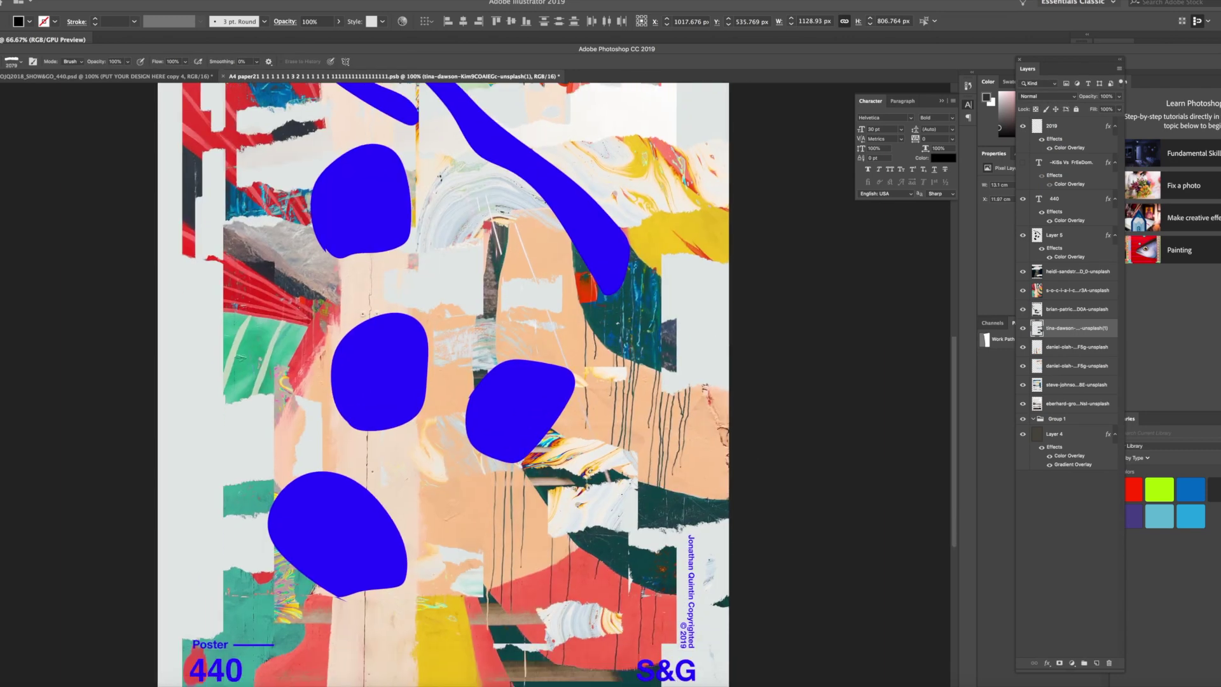
key(ctrl+minus)
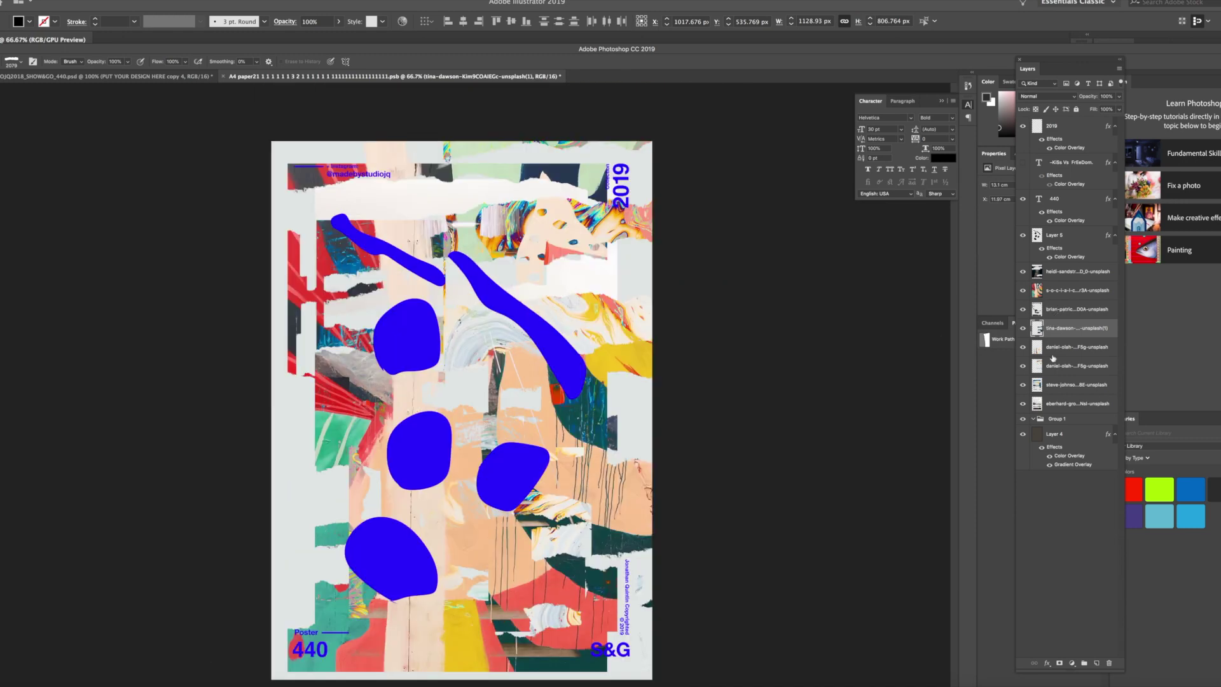
click(1052, 358)
key(ctrl+j)
key(ctrl+t)
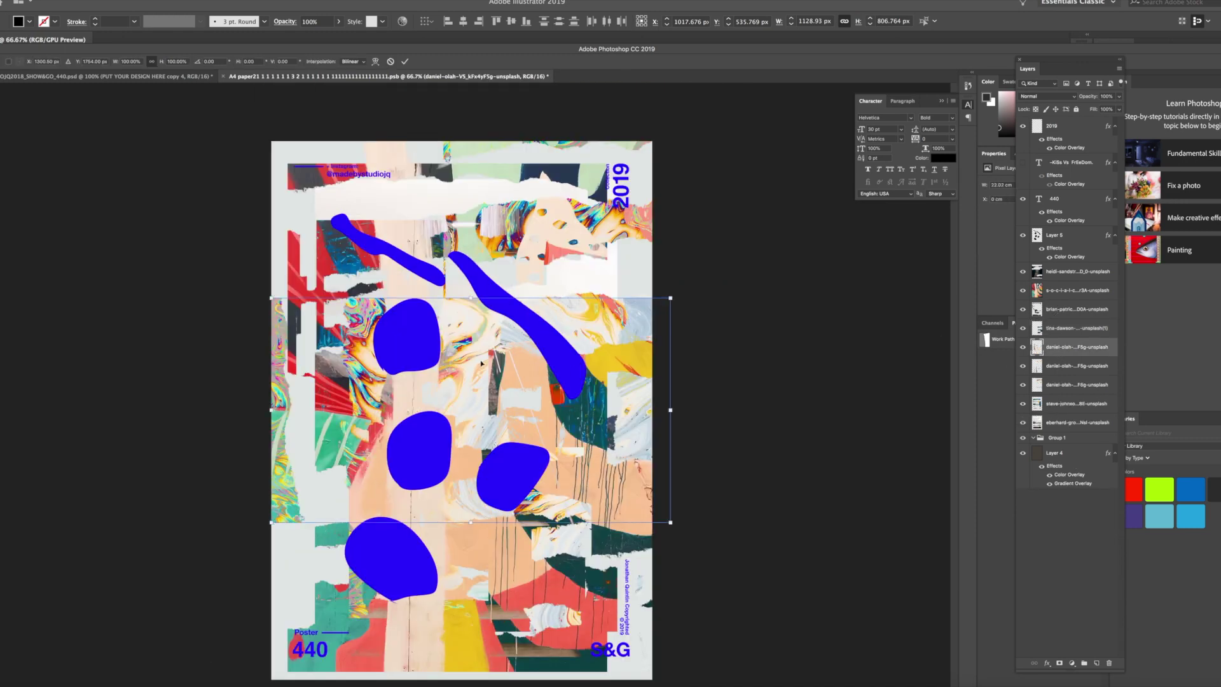
drag(482, 363, 539, 218)
key(Return)
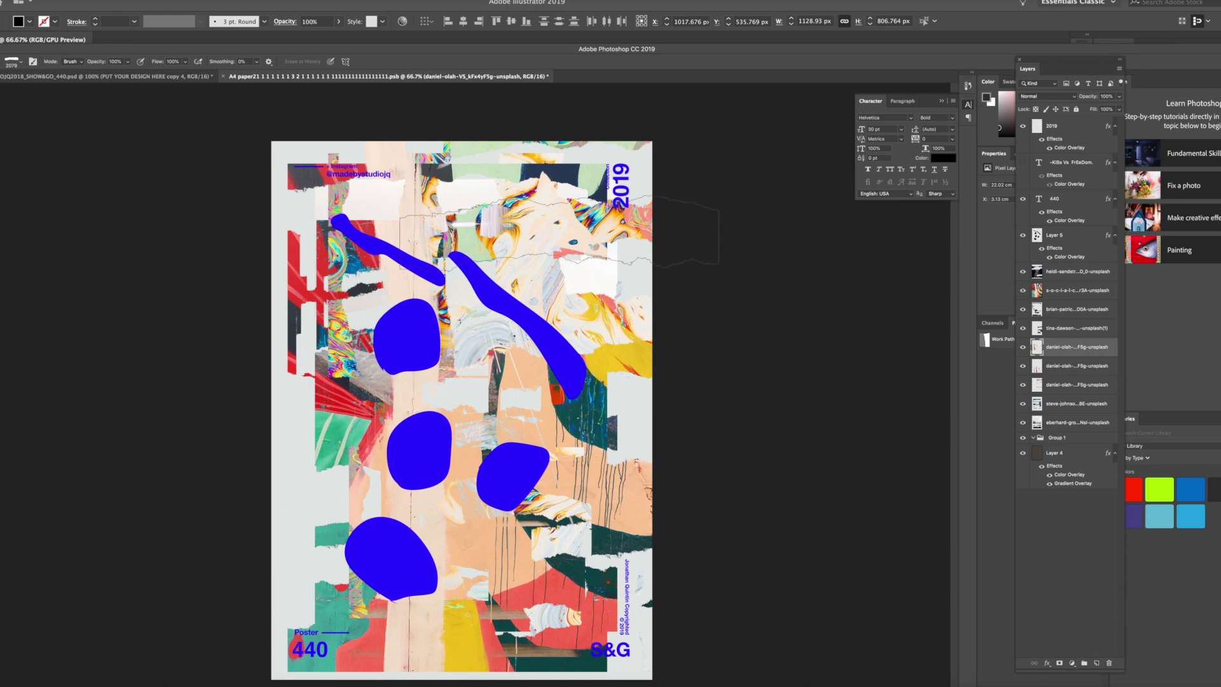
Move the marbled copy directly below the blue shapes layer and reposition it further left across the poster's upper half.
drag(1059, 351, 1063, 273)
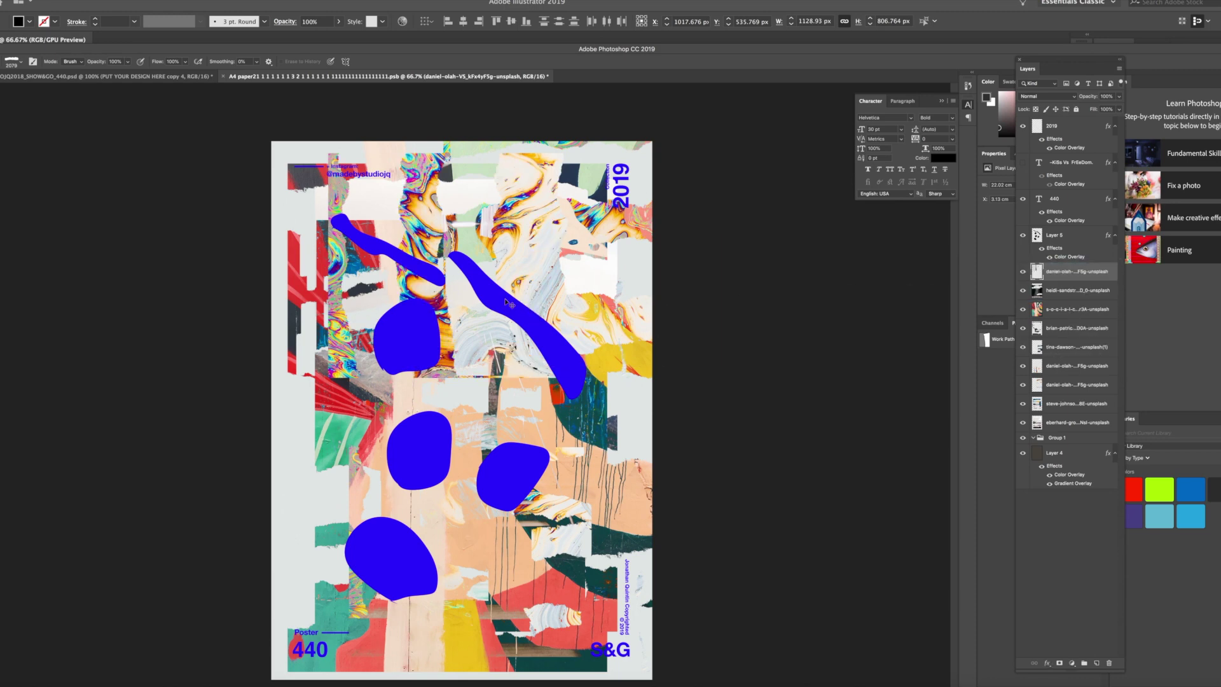
key(ctrl+t)
drag(509, 303, 375, 330)
key(Return)
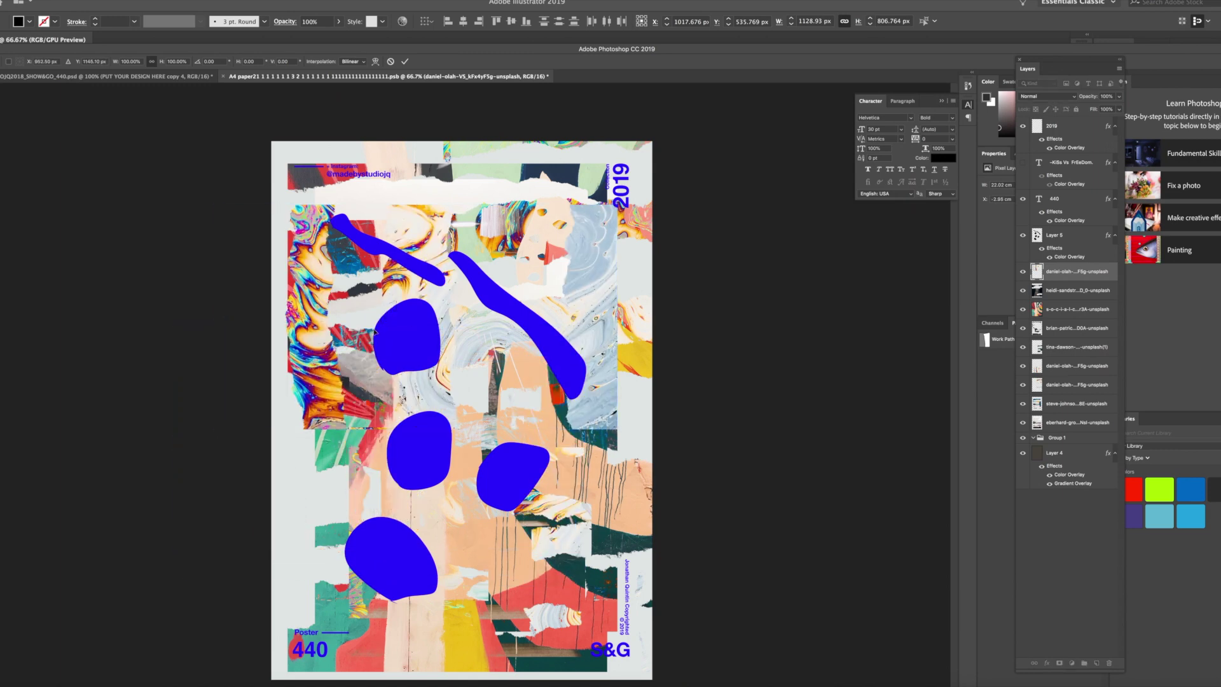
Try recolouring the marbled copy with Hue/Saturation, testing hue -104 at saturation +76 and the Colorize option, and discard the adjustment.
click(78, 1)
mouse_move(84, 16)
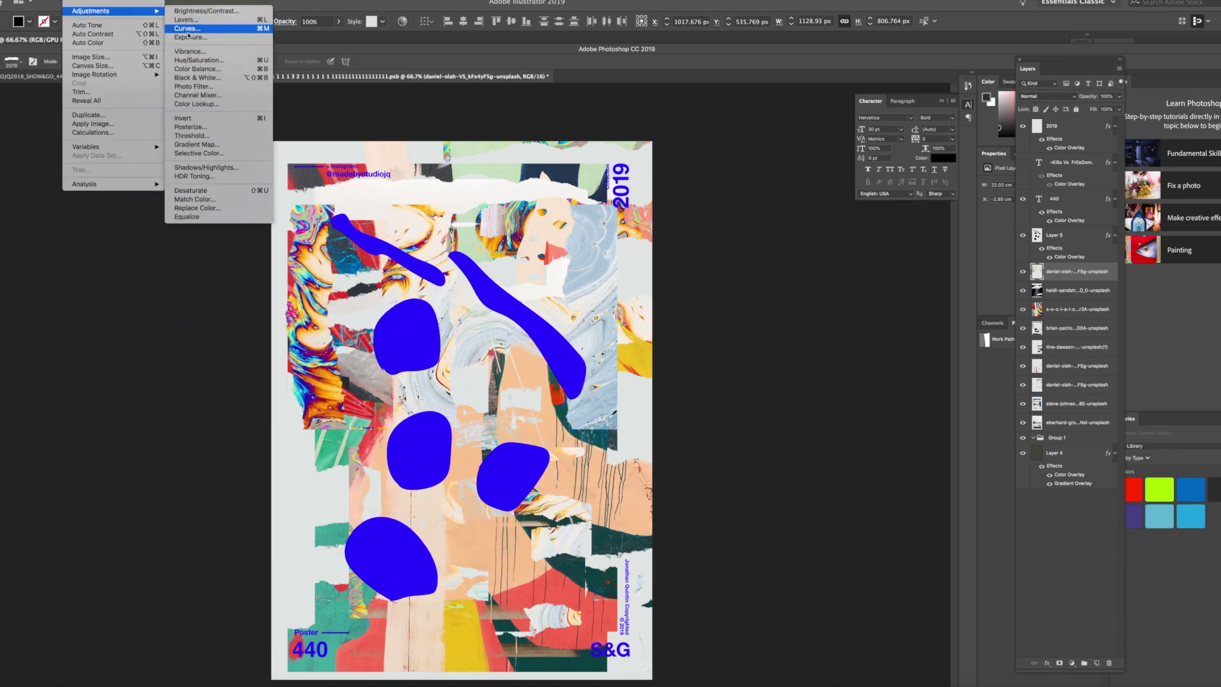
click(190, 60)
drag(791, 251, 812, 232)
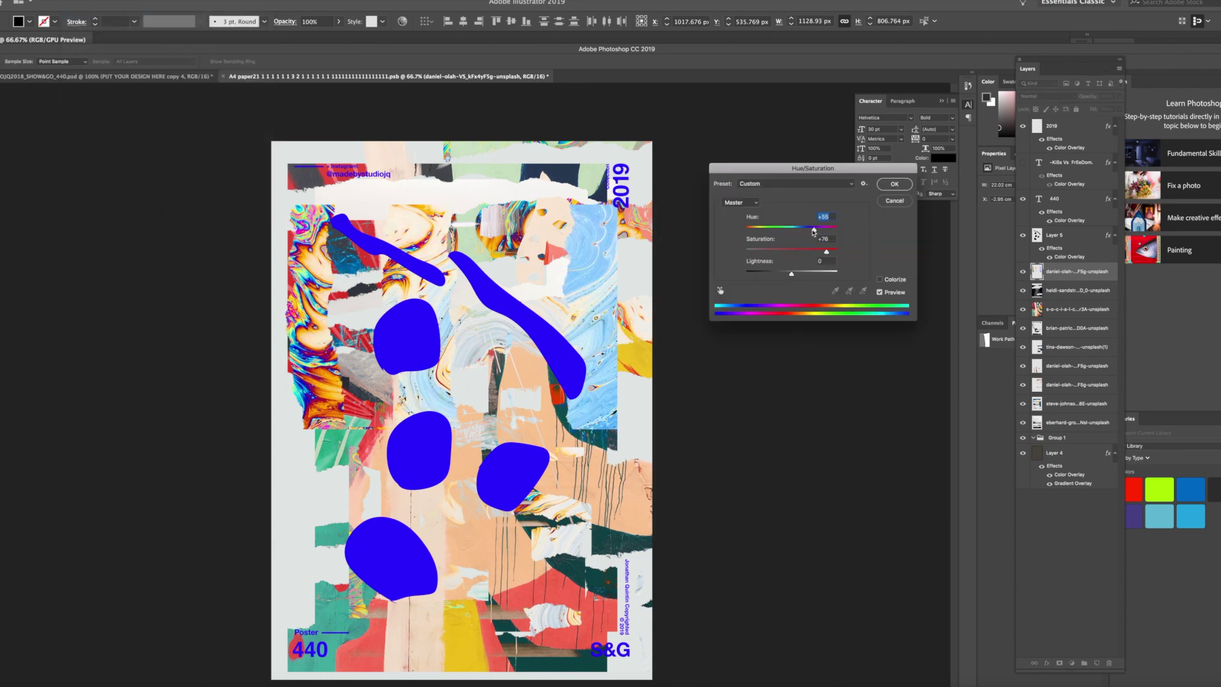
drag(762, 235, 761, 236)
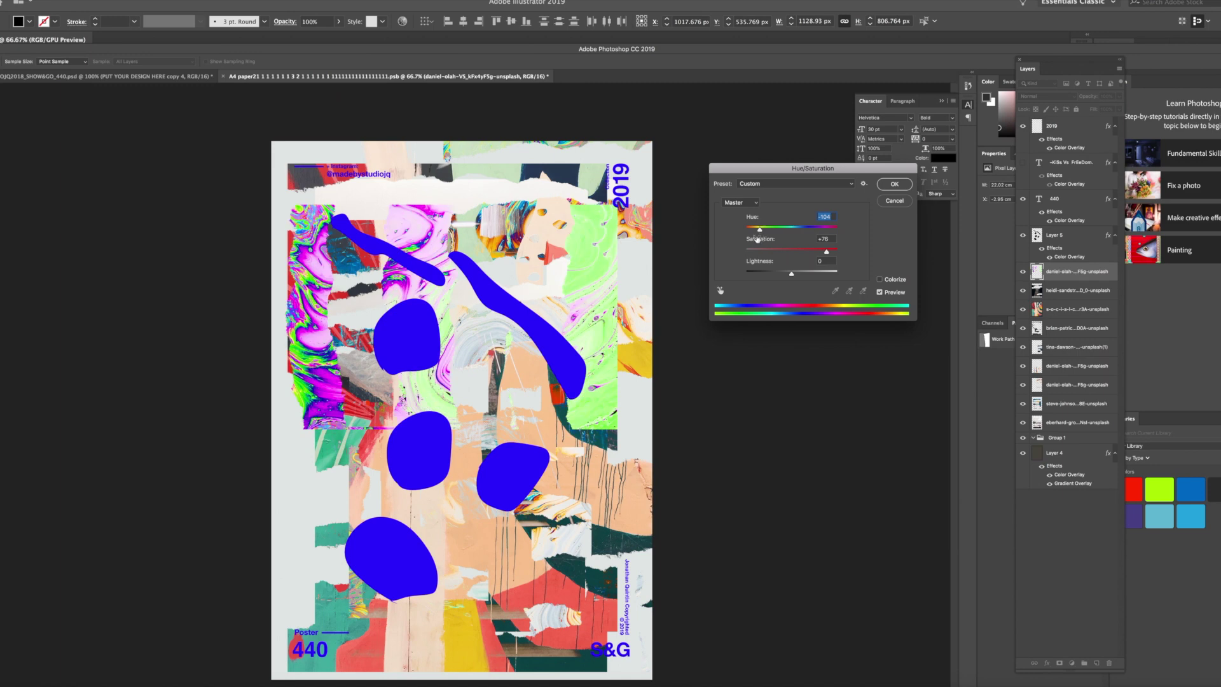
click(880, 279)
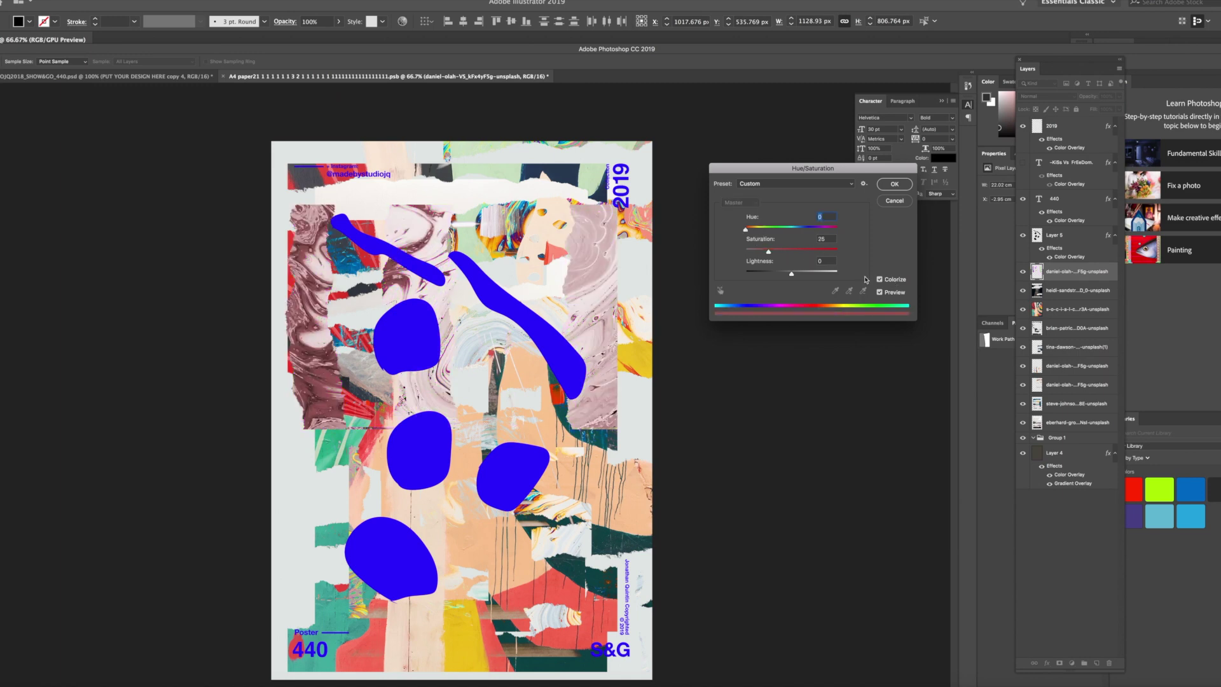
click(895, 201)
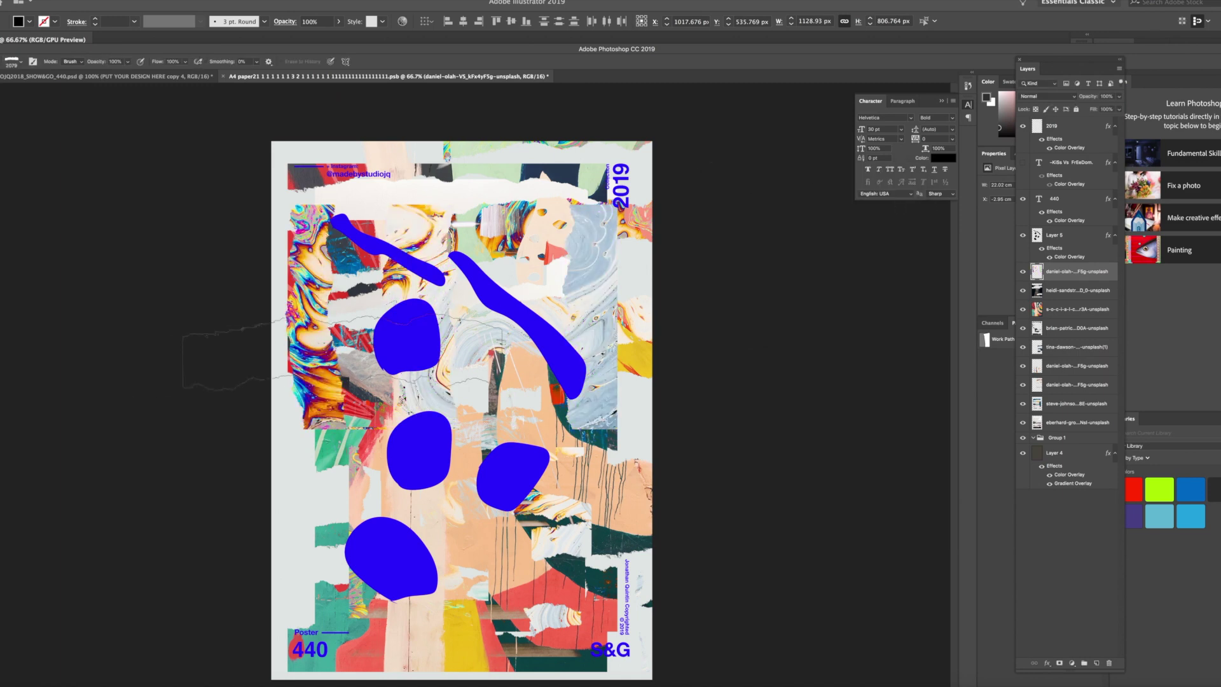
Try the Hard Light blend mode on the marbled copy and delete that layer.
click(1030, 99)
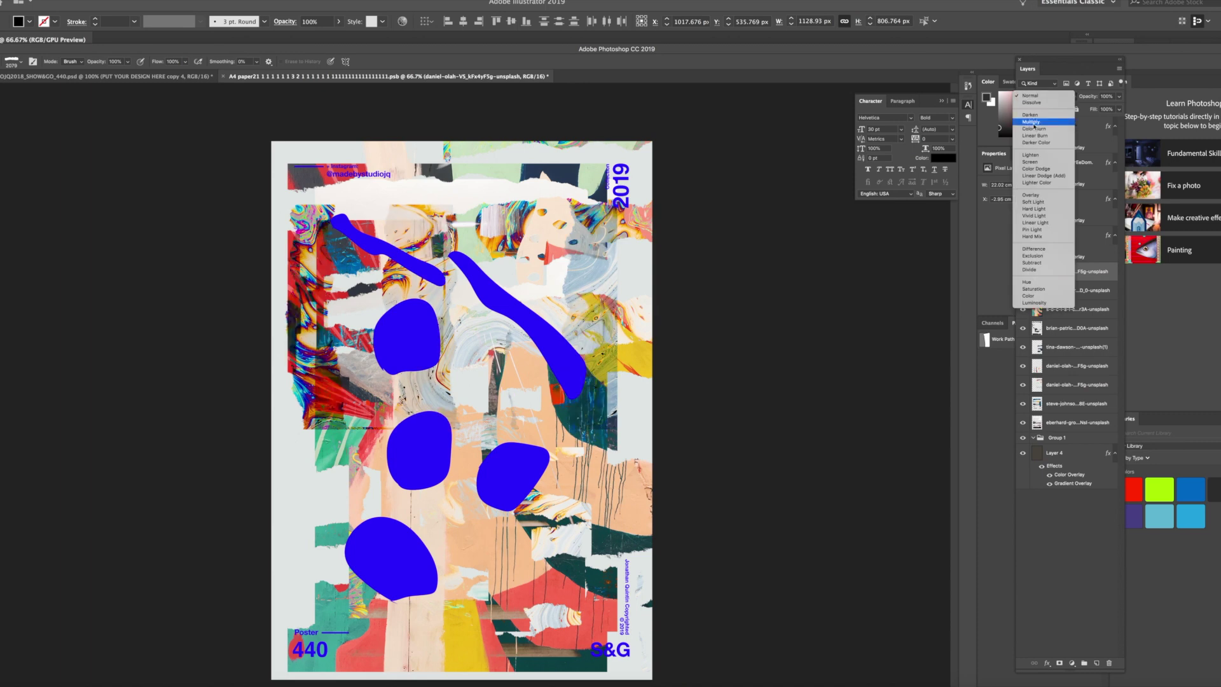
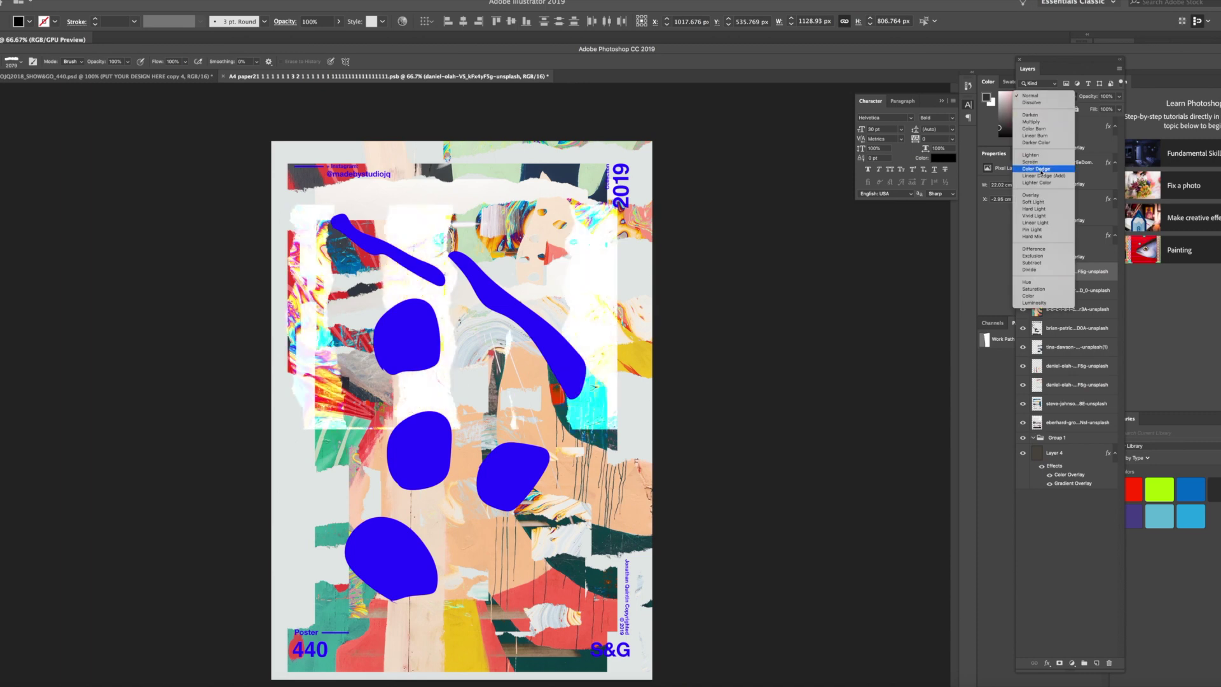
click(1033, 209)
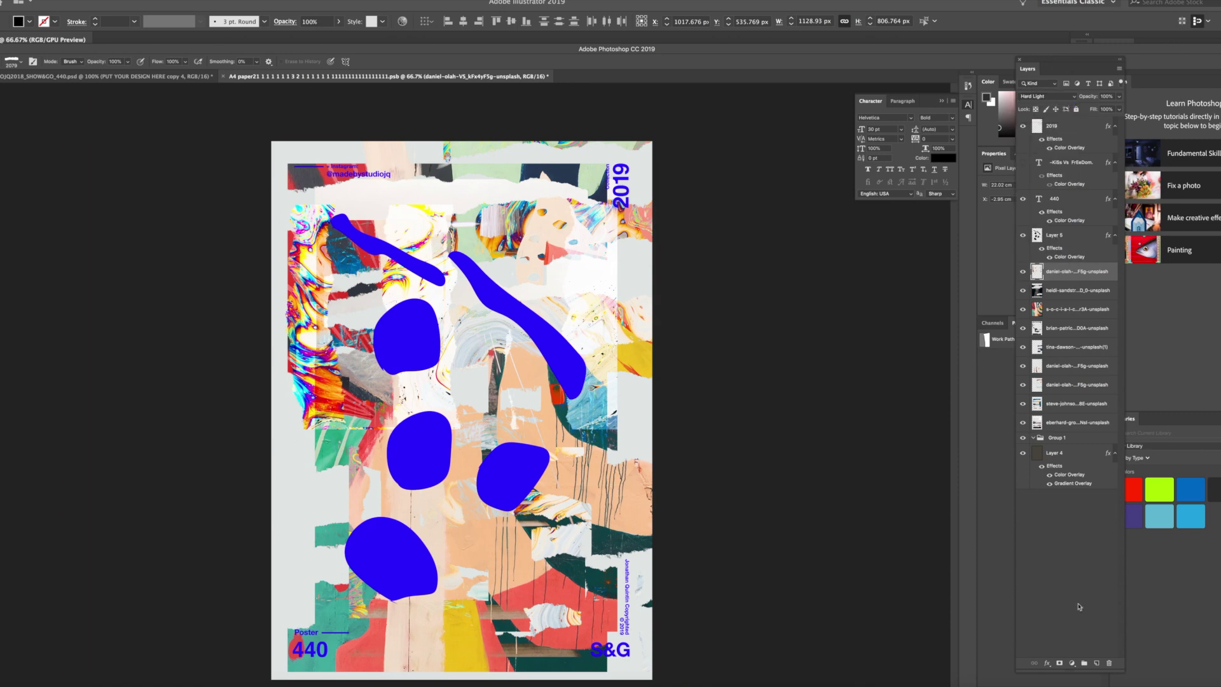
click(1109, 663)
Save the poster document.
key(ctrl+minus)
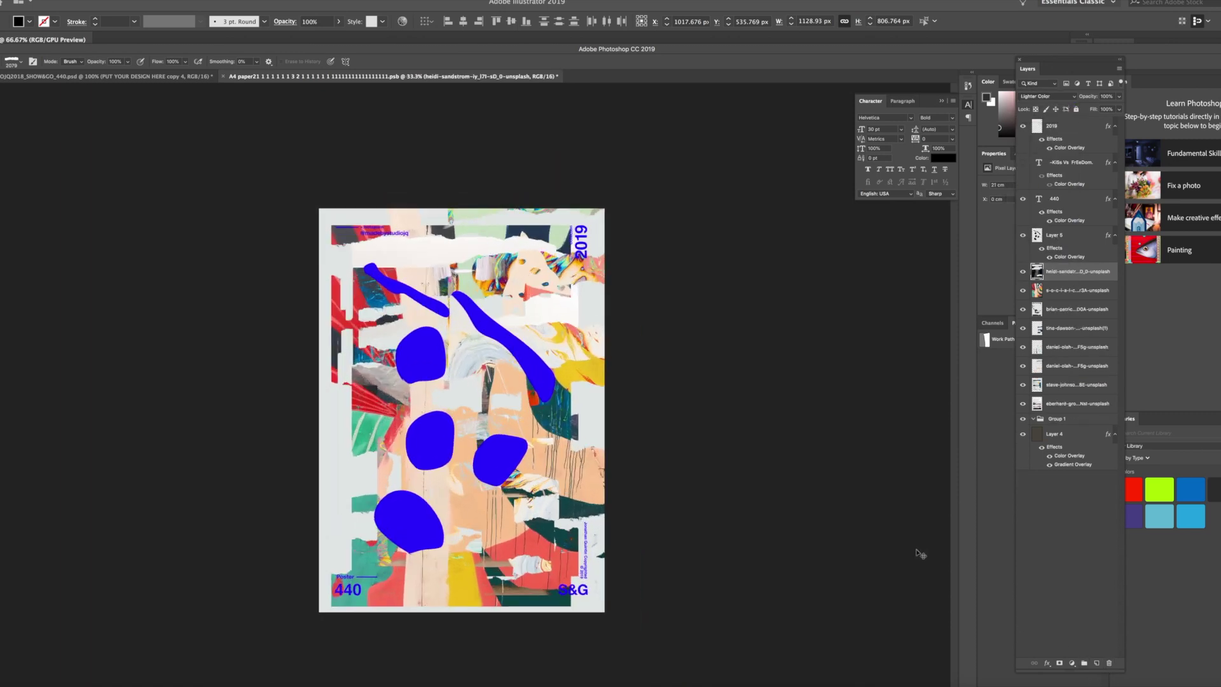
key(ctrl+plus)
key(ctrl+s)
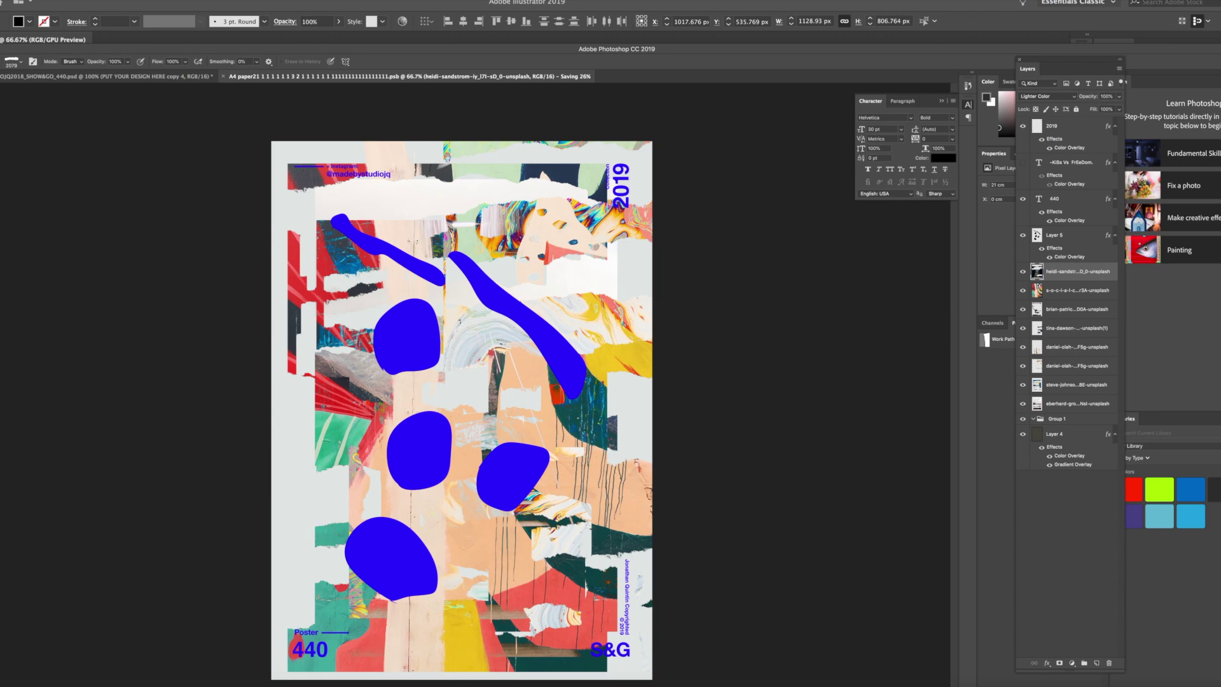
Switch to the browser, close the open painting photo and search Unsplash for "fashion".
click(139, 684)
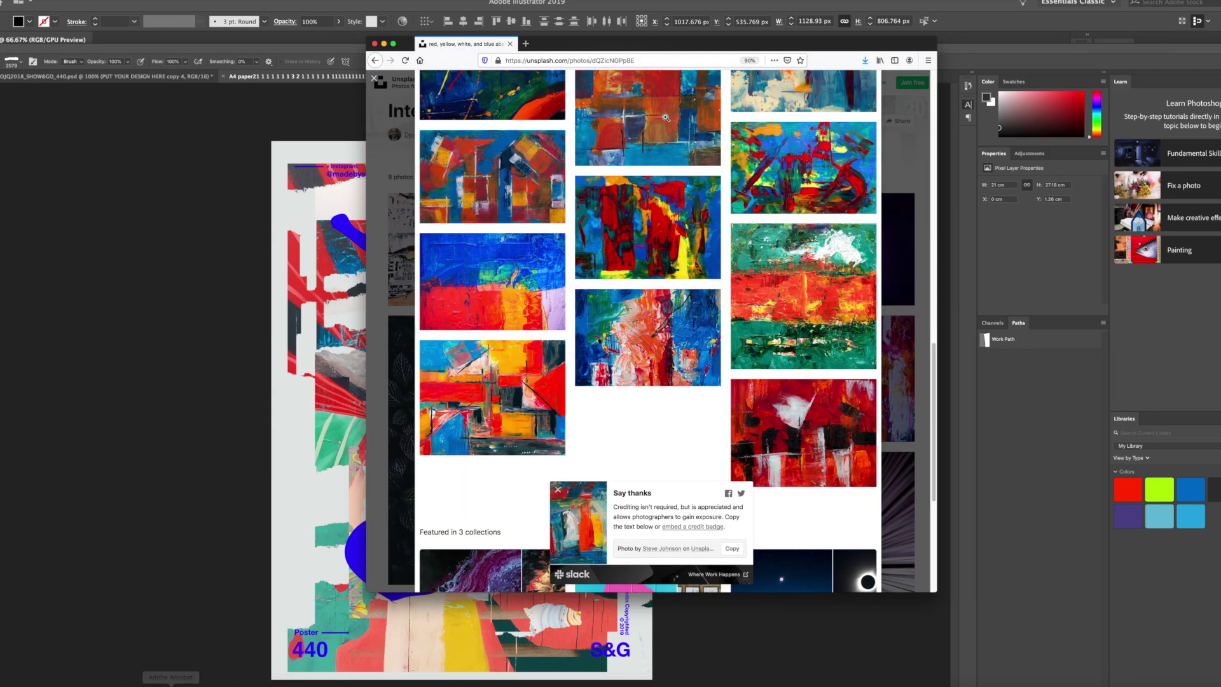
click(376, 80)
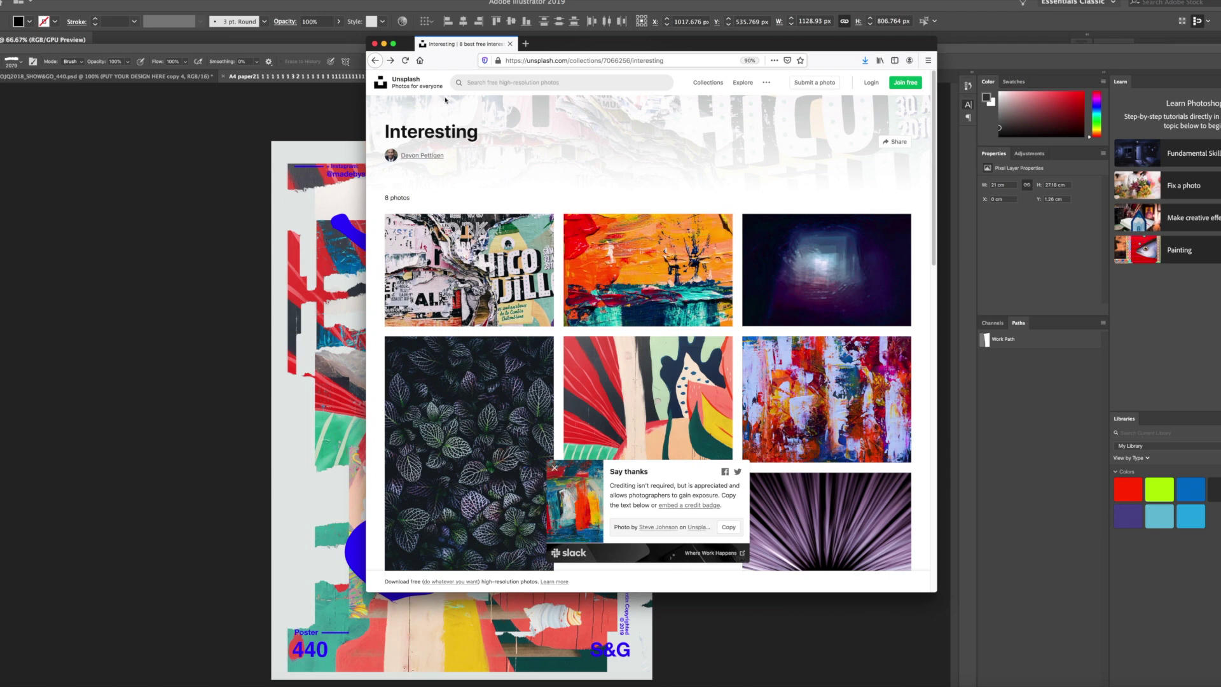
click(481, 83)
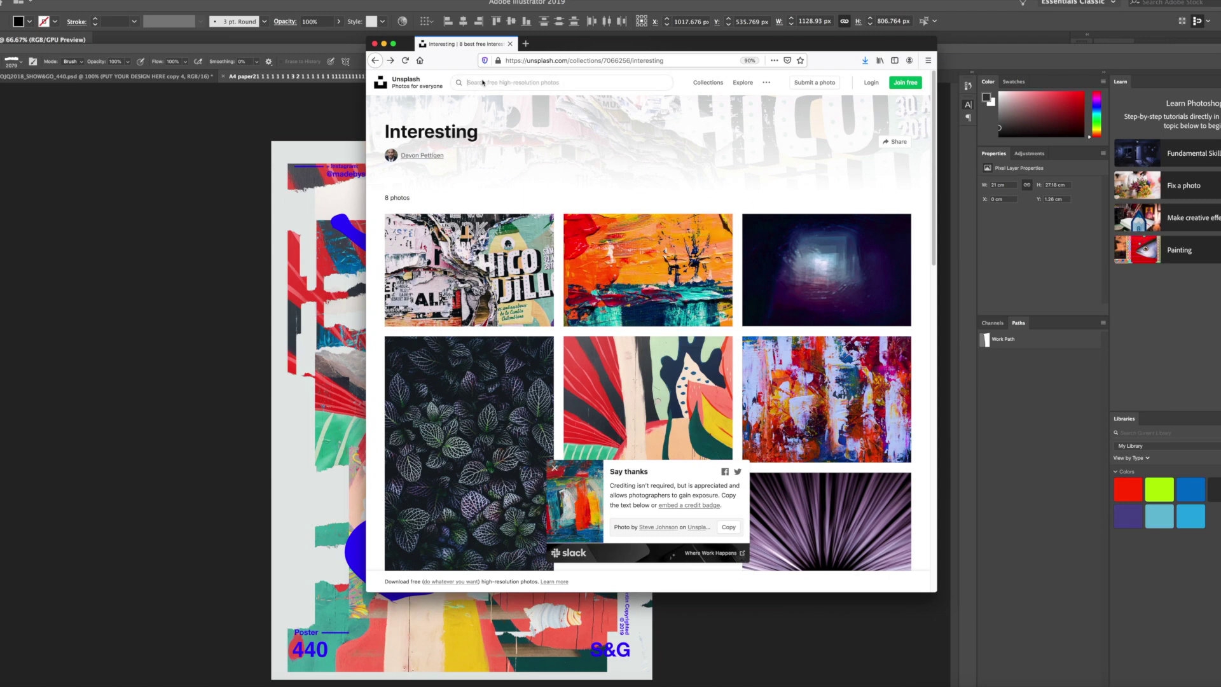
text(fashion)
key(Return)
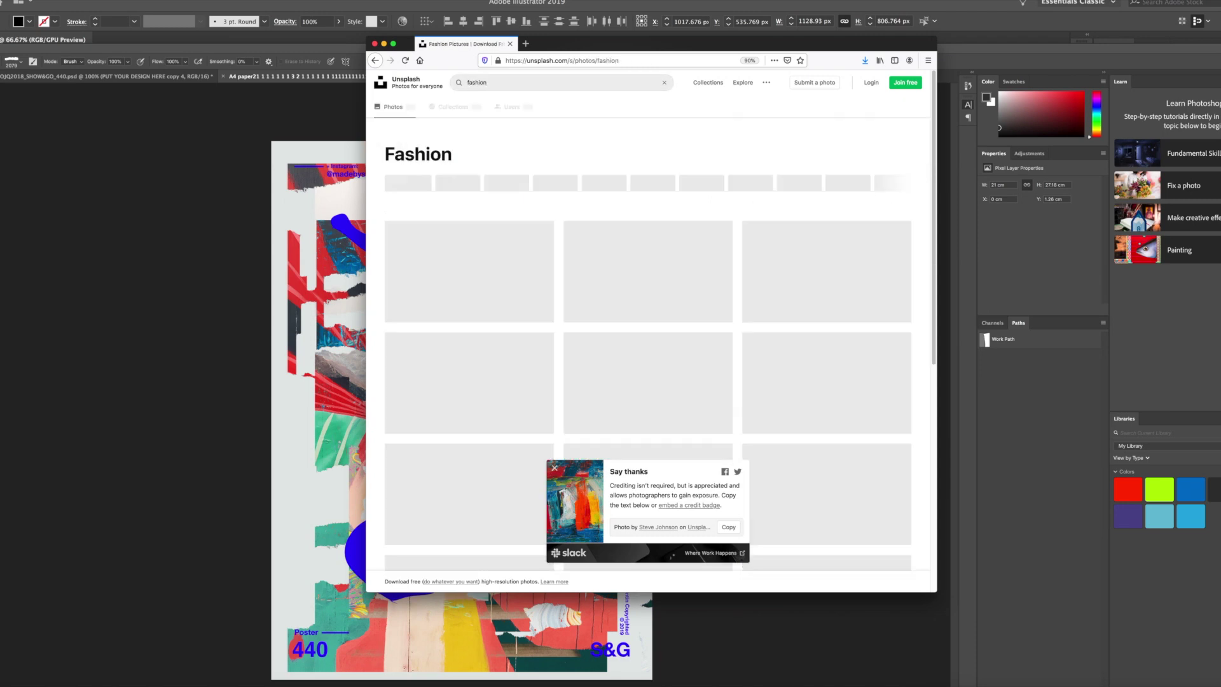
Download the photo of the woman in a red off-shoulder top on an orange background from the fashion results.
click(180, 495)
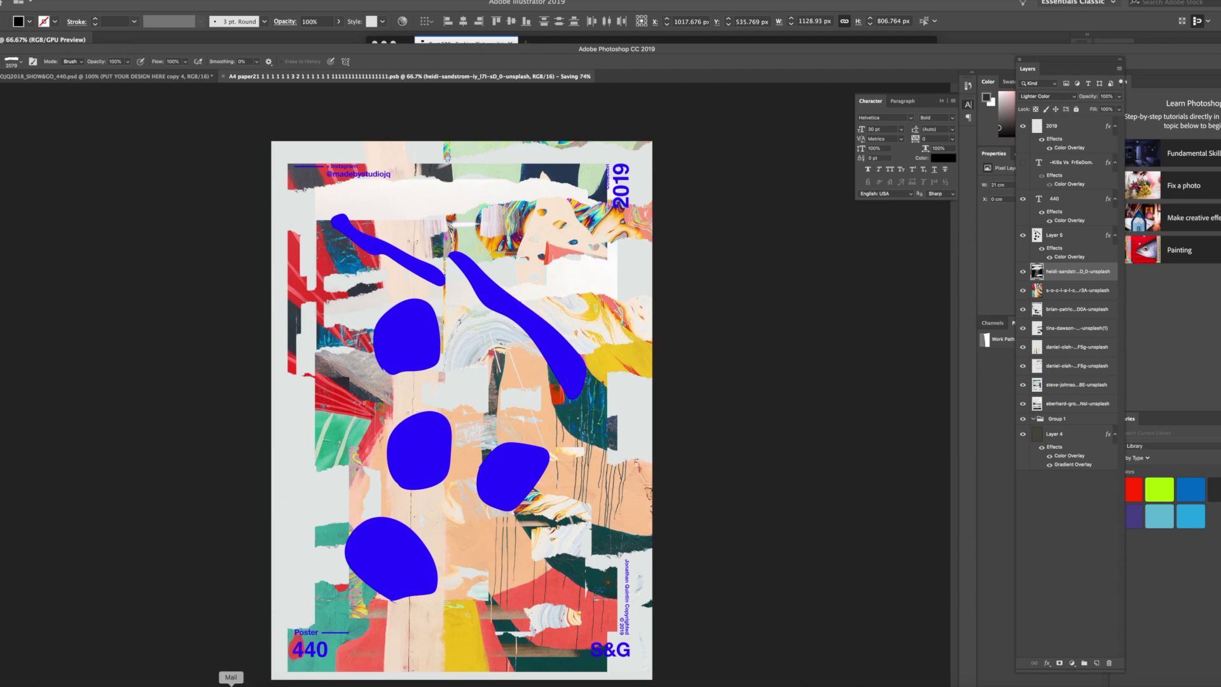
click(140, 685)
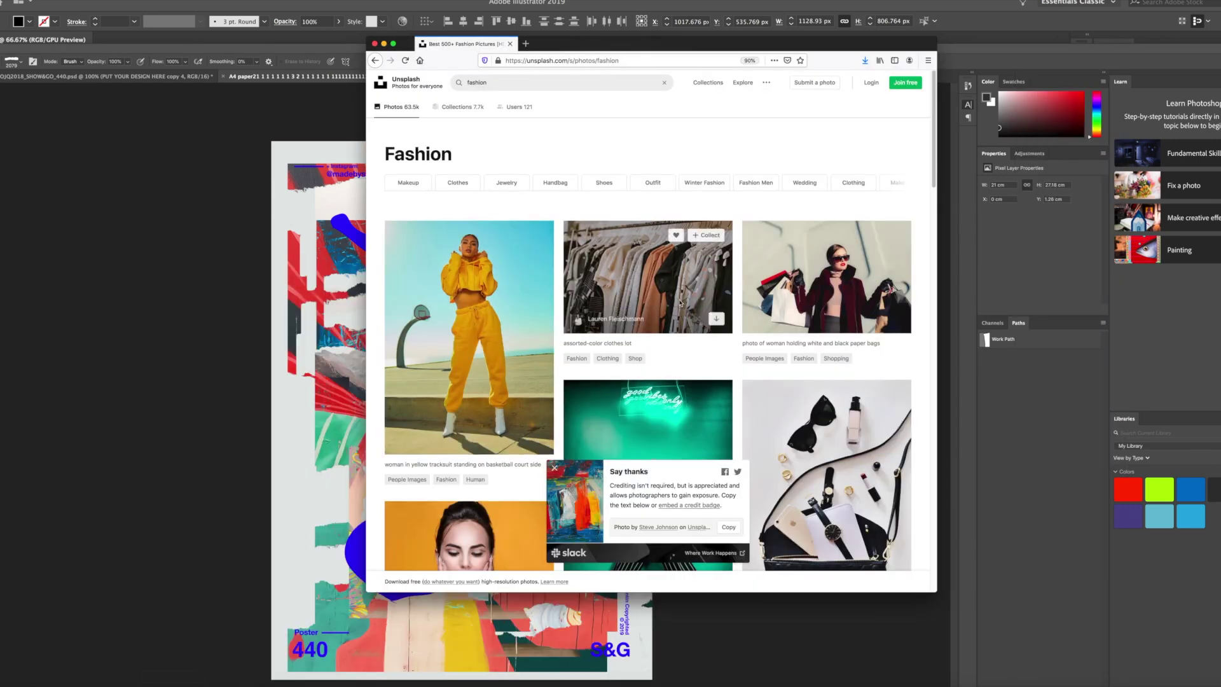
scroll(680, 300, down, 3)
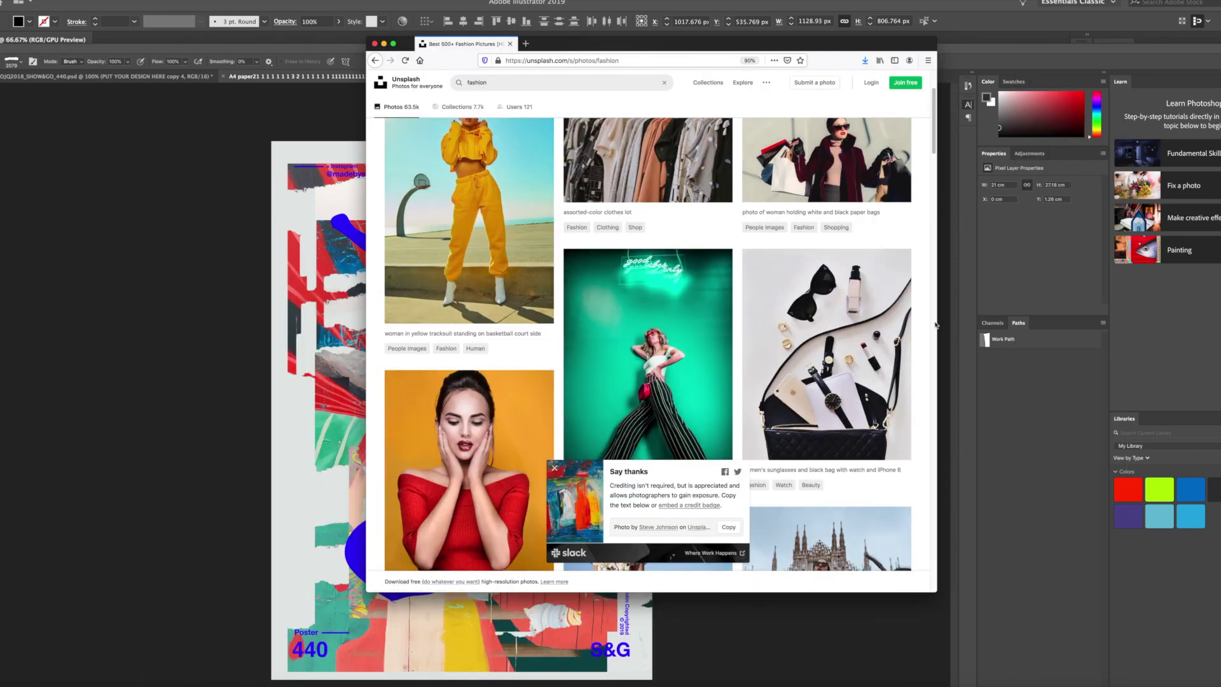
click(483, 416)
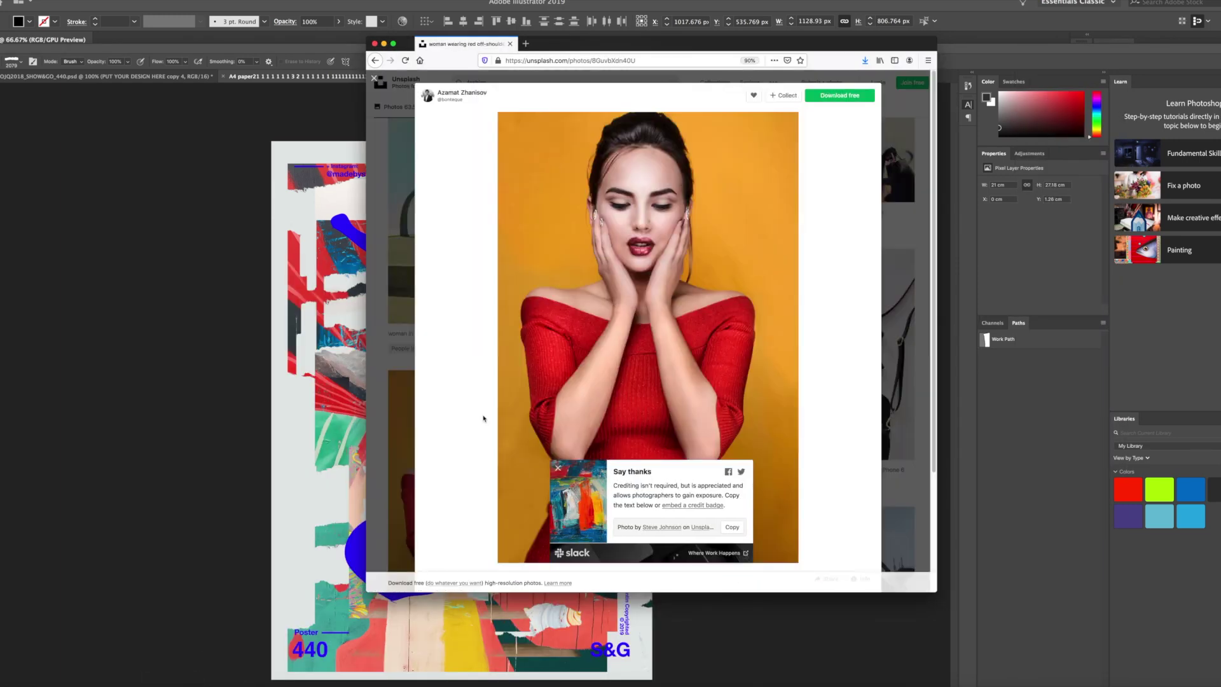
click(833, 96)
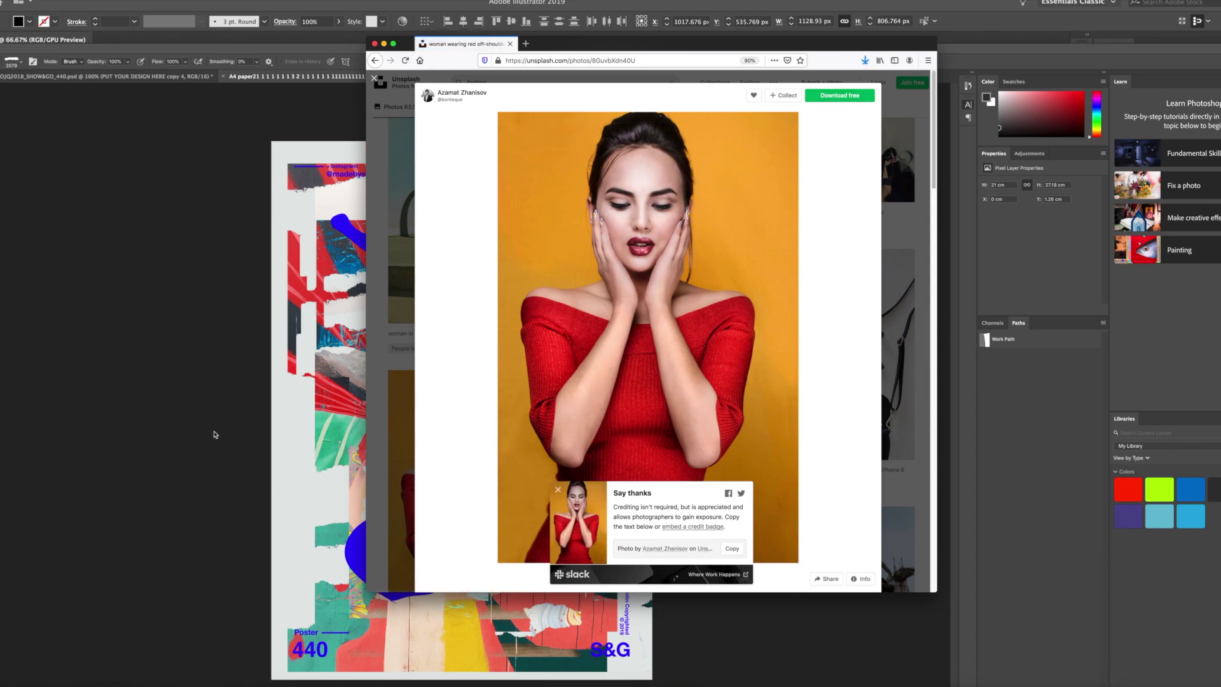
Place the downloaded portrait in the Photoshop poster at about 7.18% scale, right of centre, and move its layer above the blue shapes layer.
key(super+Tab)
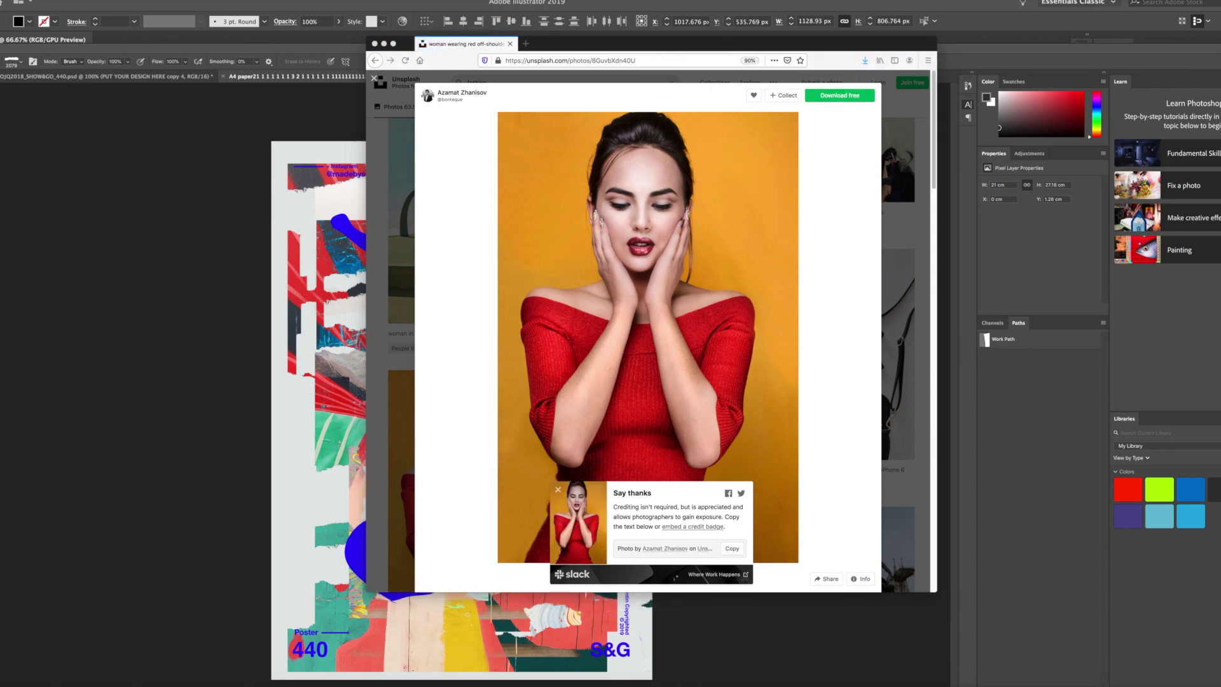
drag(1182, 133, 307, 307)
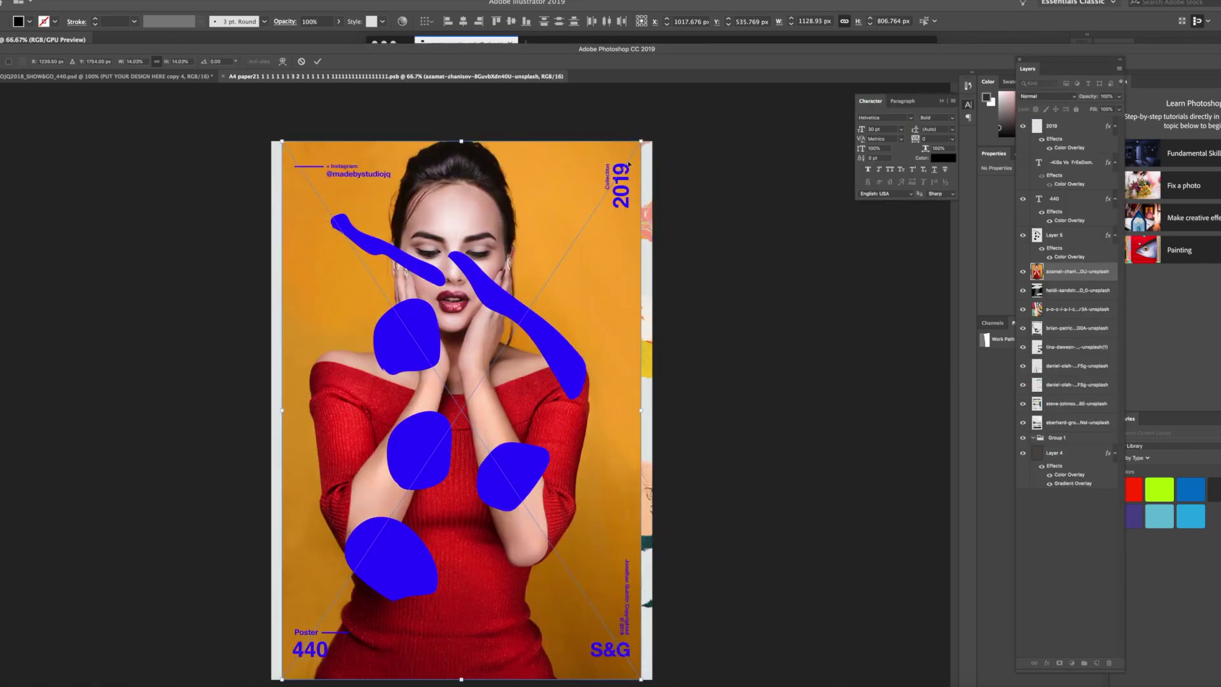
drag(641, 140, 386, 350)
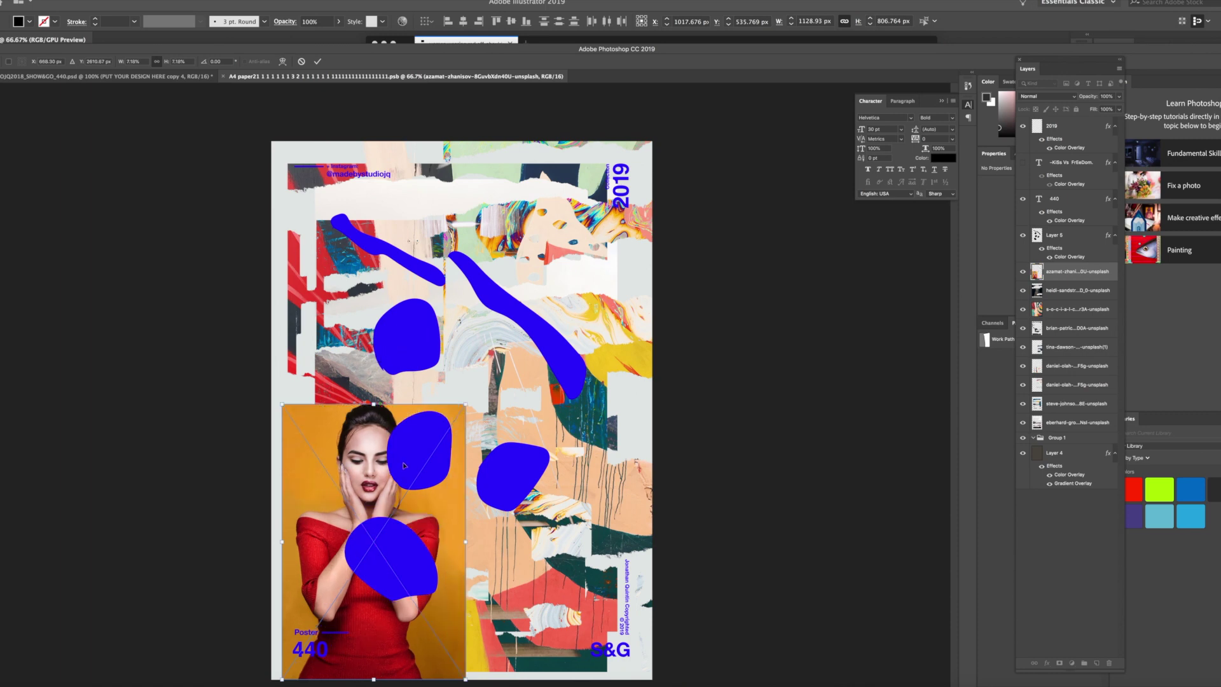
mouse_move(404, 466)
mouse_down()
mouse_move(491, 348)
mouse_move(547, 322)
mouse_move(599, 334)
mouse_up()
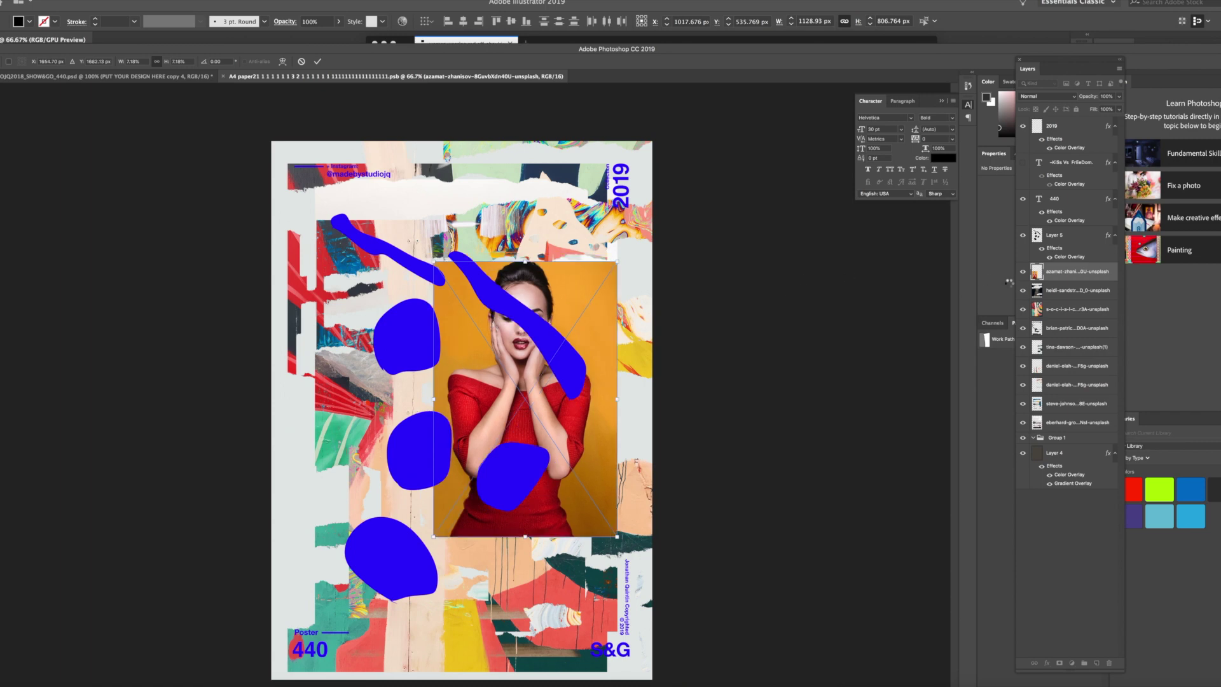
key(Return)
drag(1069, 276, 1055, 234)
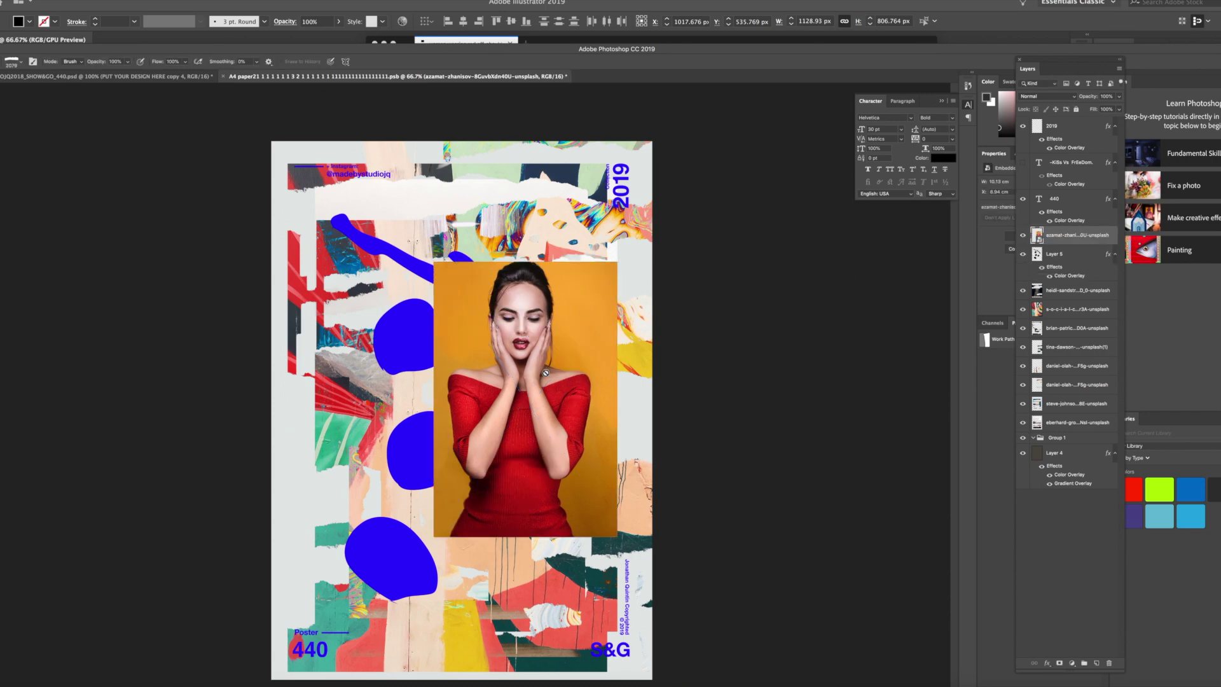
Make the portrait photo black and white by applying Hue/Saturation with saturation -100.
click(76, 1)
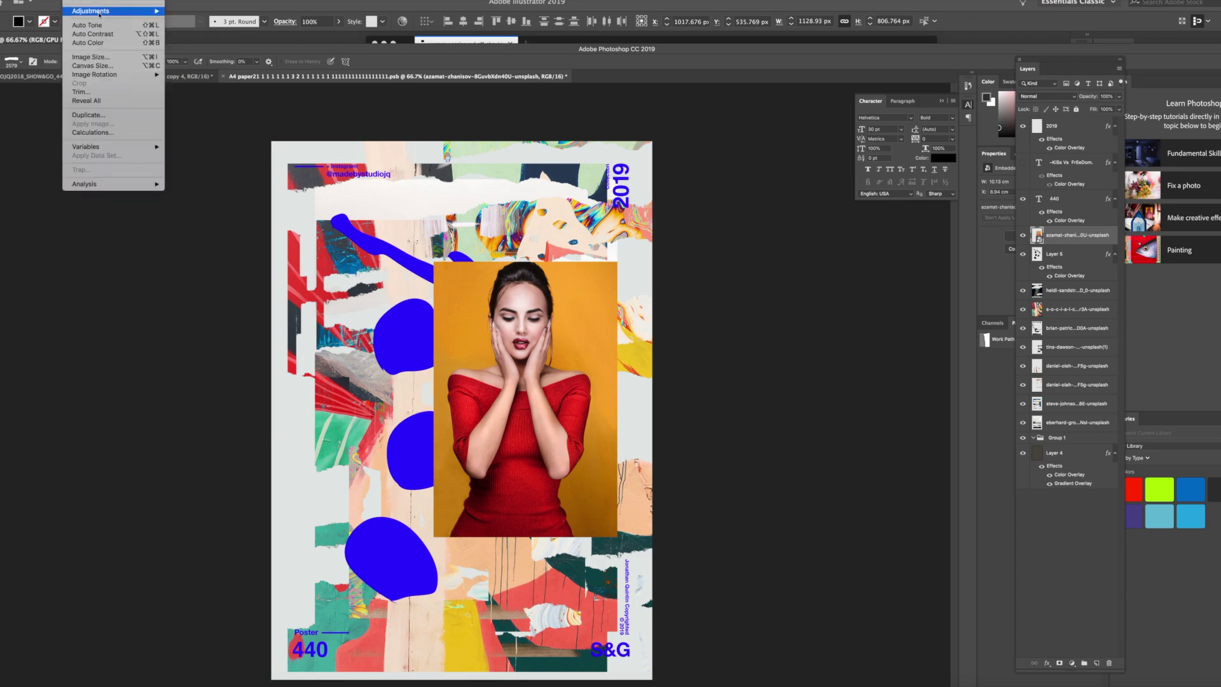
mouse_move(101, 12)
click(222, 62)
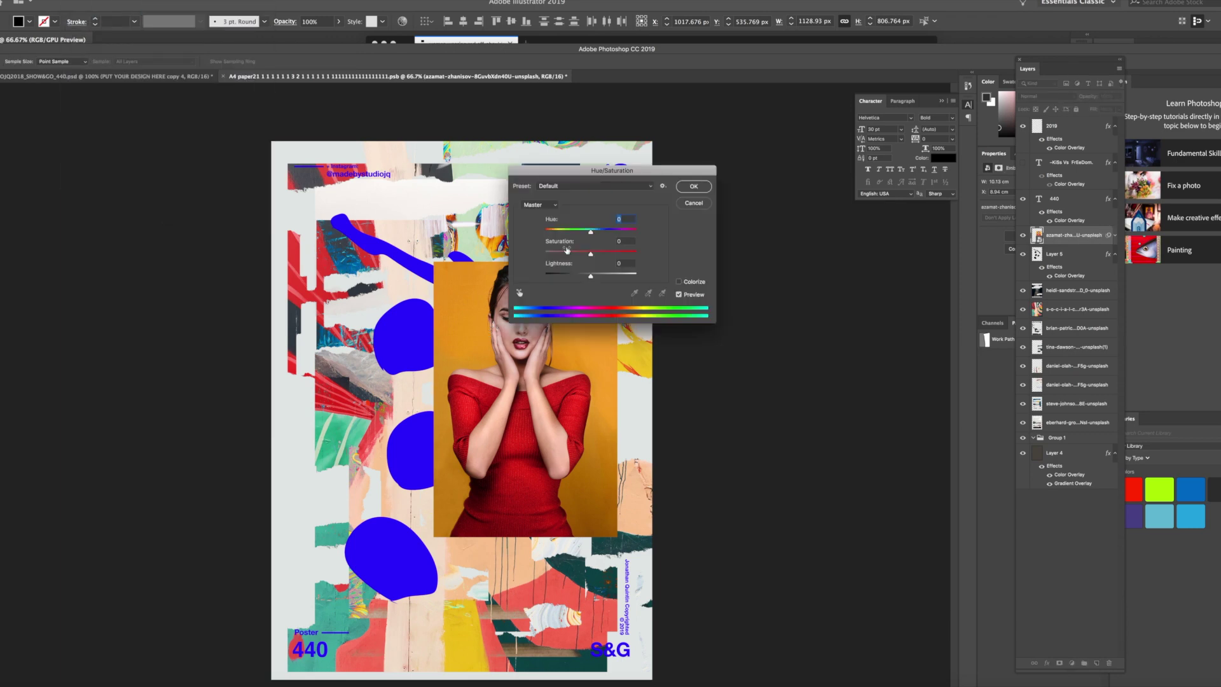
click(543, 253)
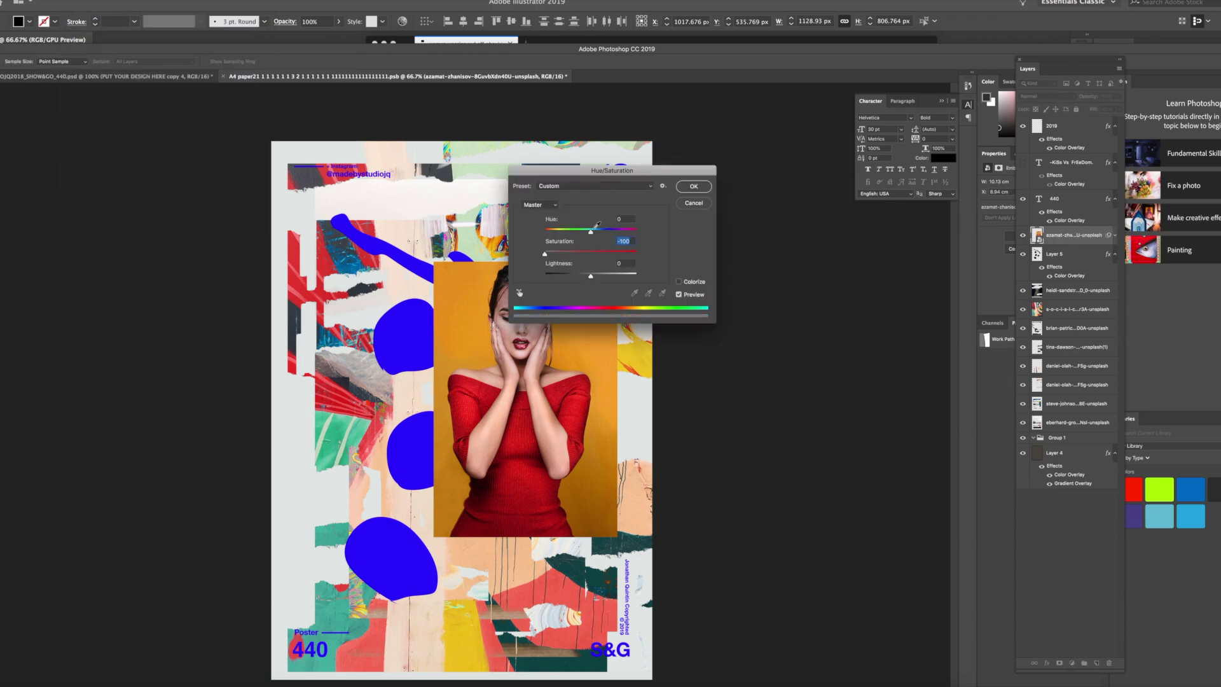
click(693, 187)
Scale the black-and-white portrait down to about 5.37% and move it to the lower right of the poster.
key(ctrl+t)
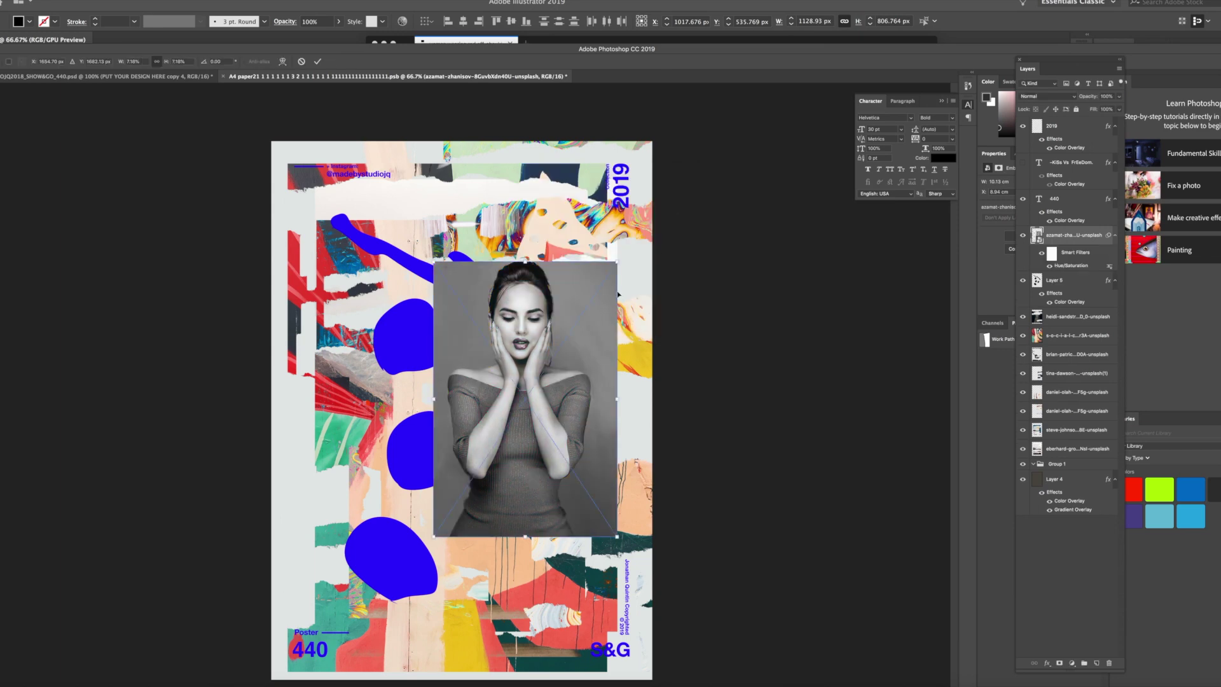
drag(616, 261, 564, 326)
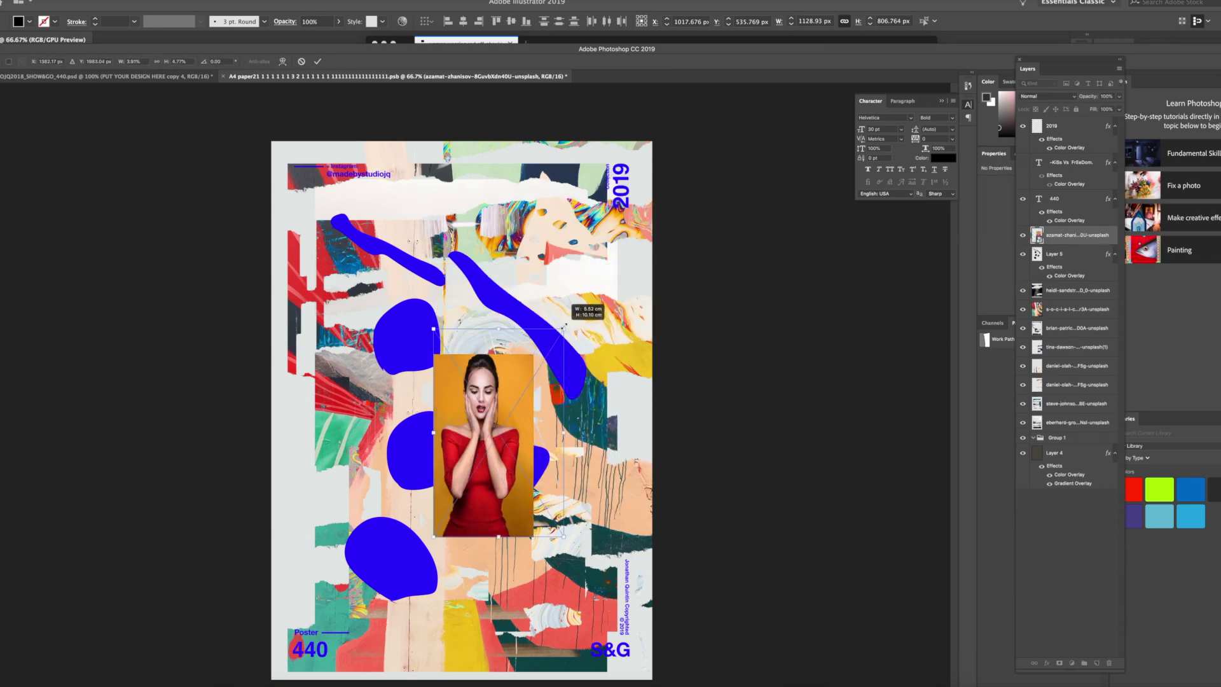
drag(527, 405, 540, 482)
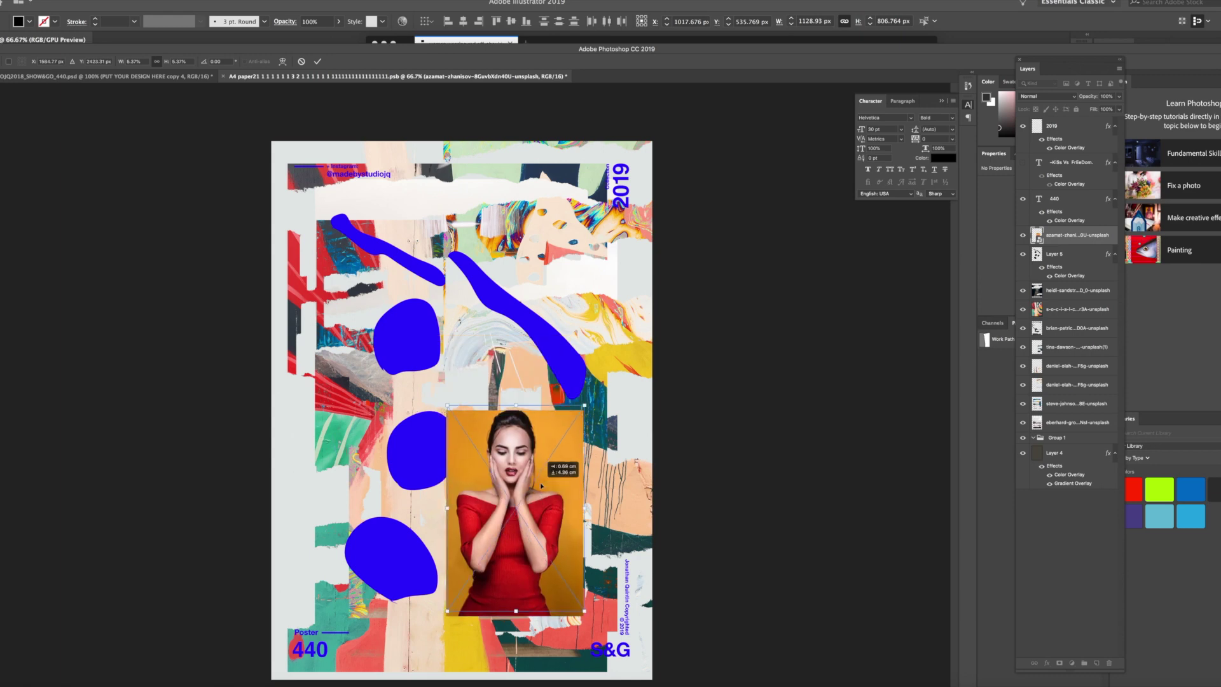
key(Return)
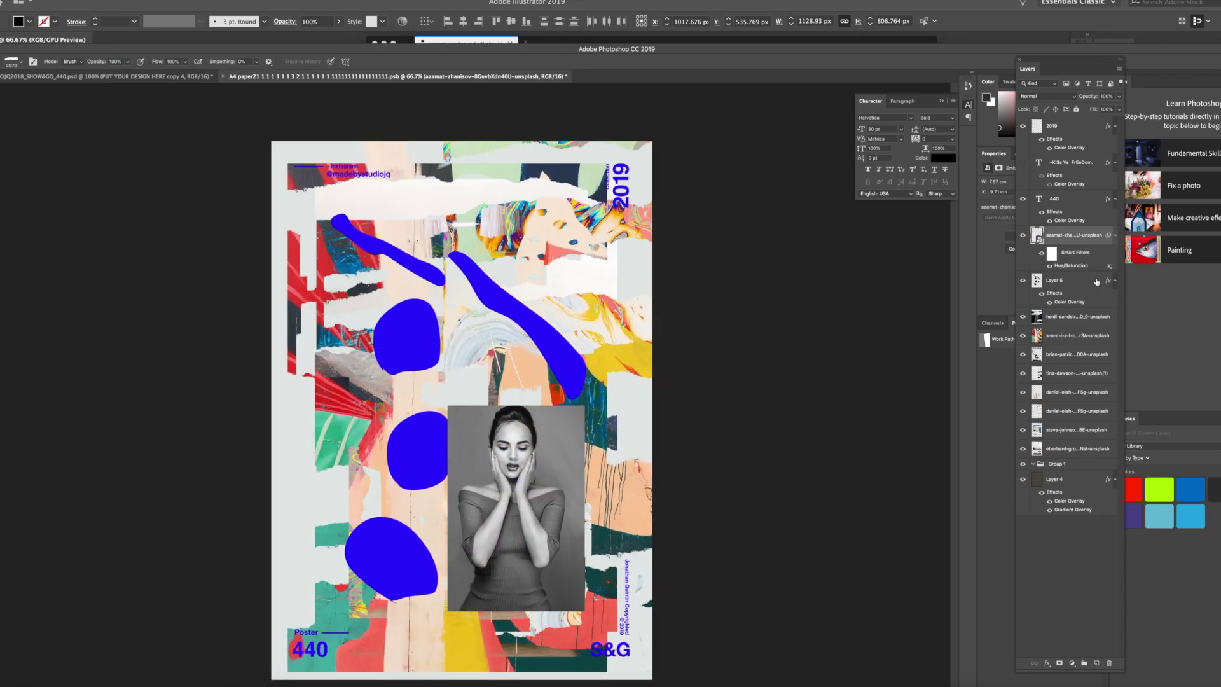
Duplicate the portrait and enlarge the copy to about 12.78 cm wide over the middle of the poster.
key(super+j)
drag(516, 503, 461, 405)
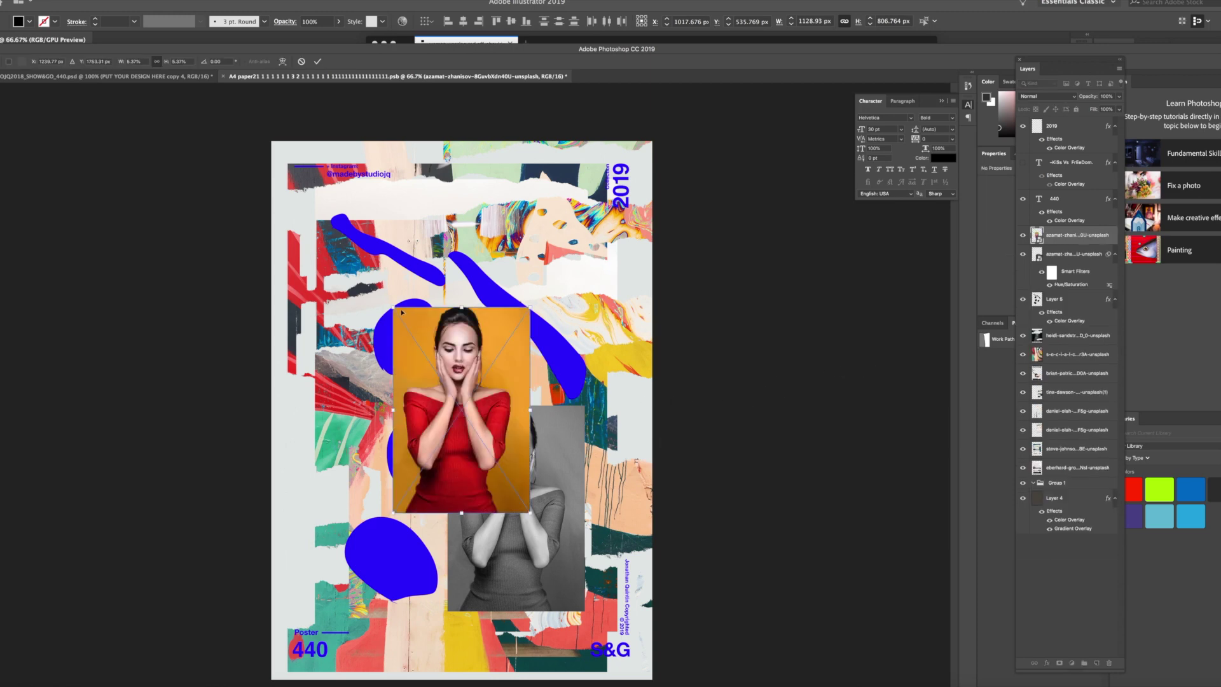
drag(402, 311, 444, 347)
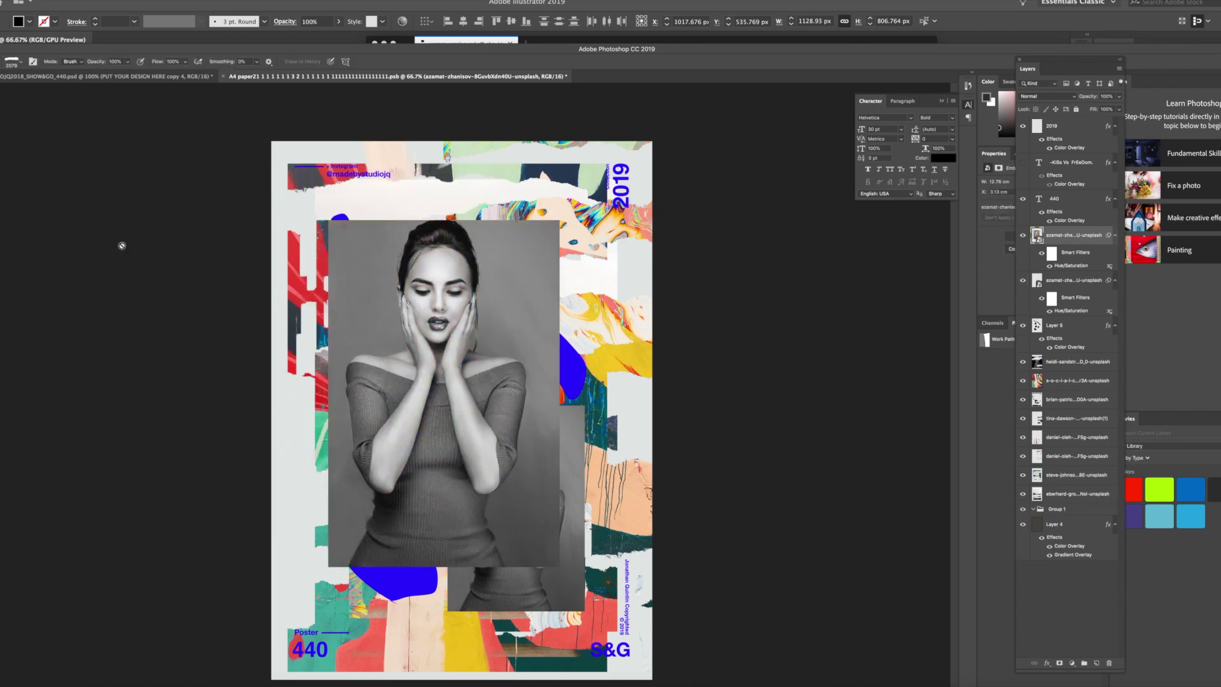
Rasterize the enlarged portrait copy and erase torn-paper strips across its face, chest and waist.
click(477, 294)
key(Return)
click(482, 304)
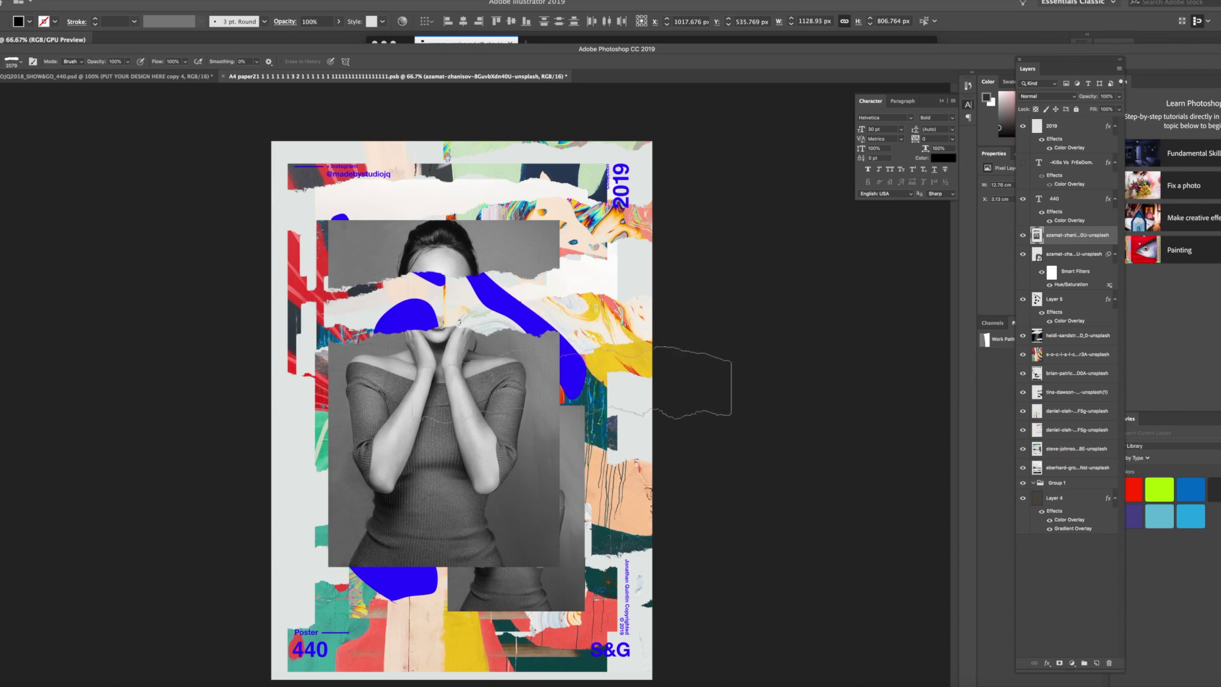
click(568, 412)
click(608, 513)
click(347, 474)
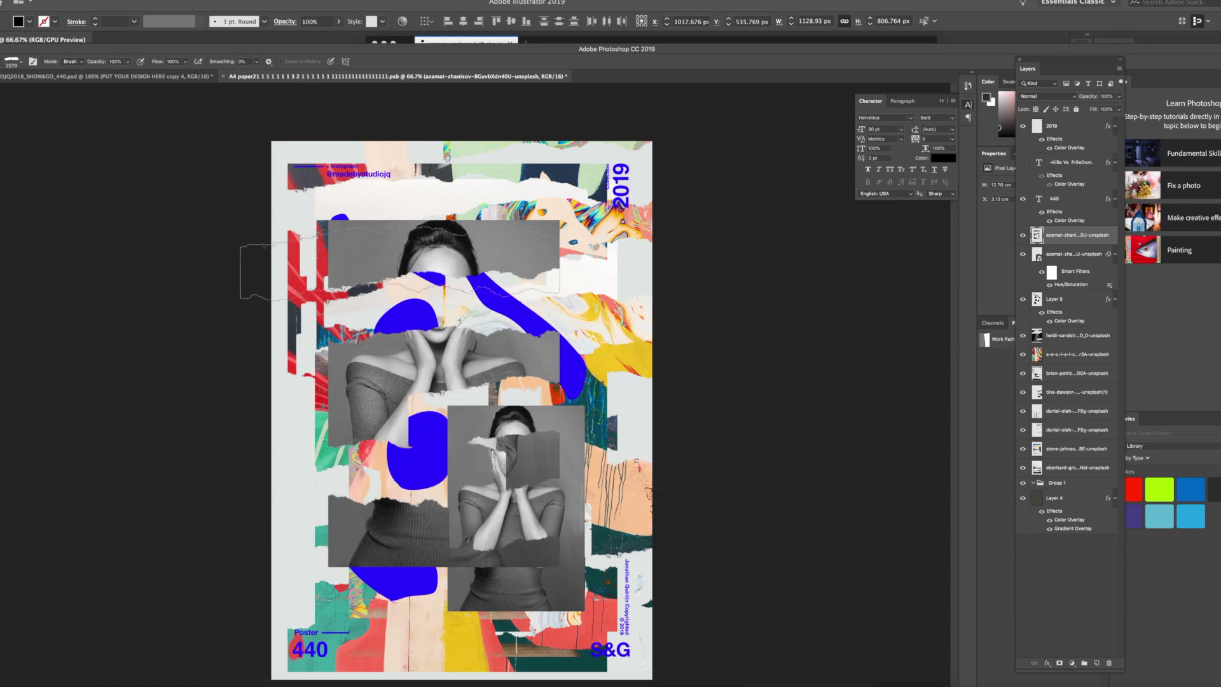
Reapply the last-used filter to the torn portrait copy and move it down and right over the smaller portrait.
click(177, 3)
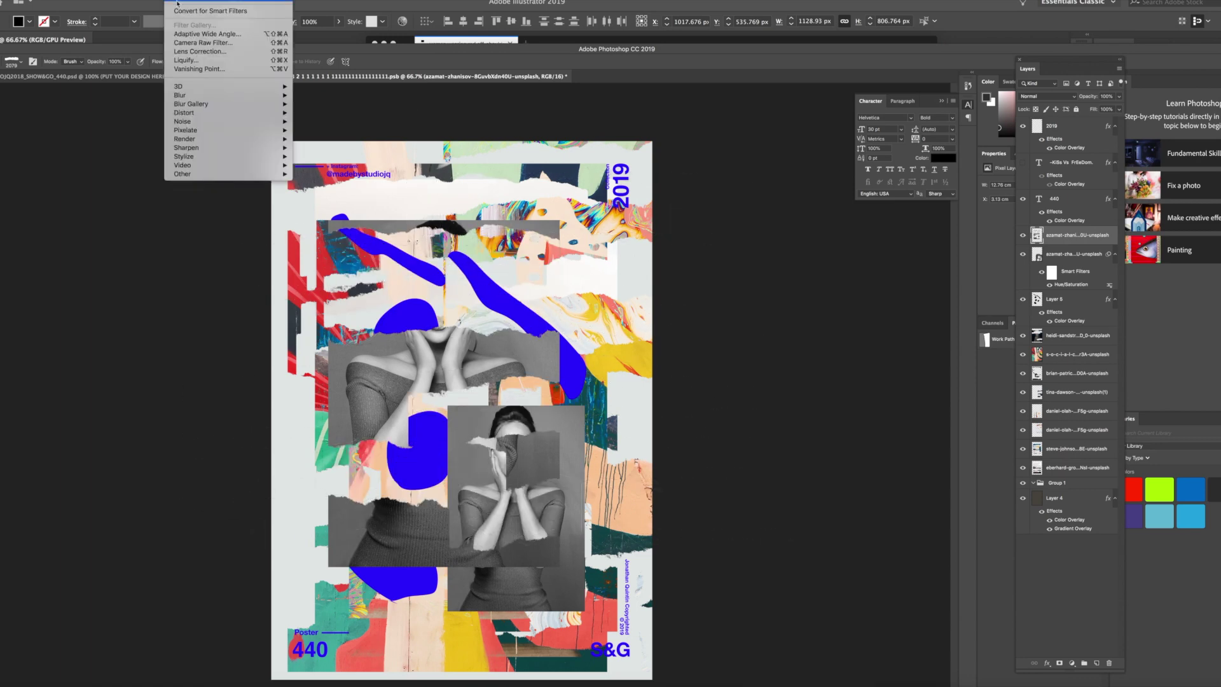
click(177, 3)
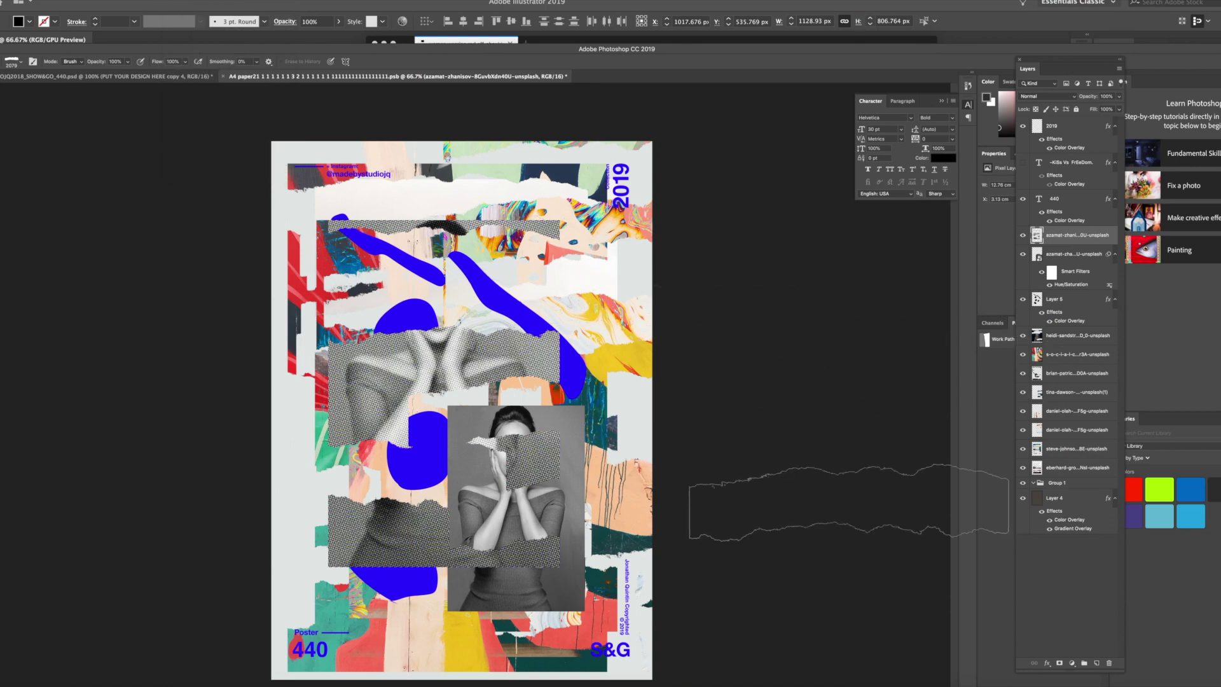
key(ctrl+t)
drag(487, 484, 532, 548)
key(Return)
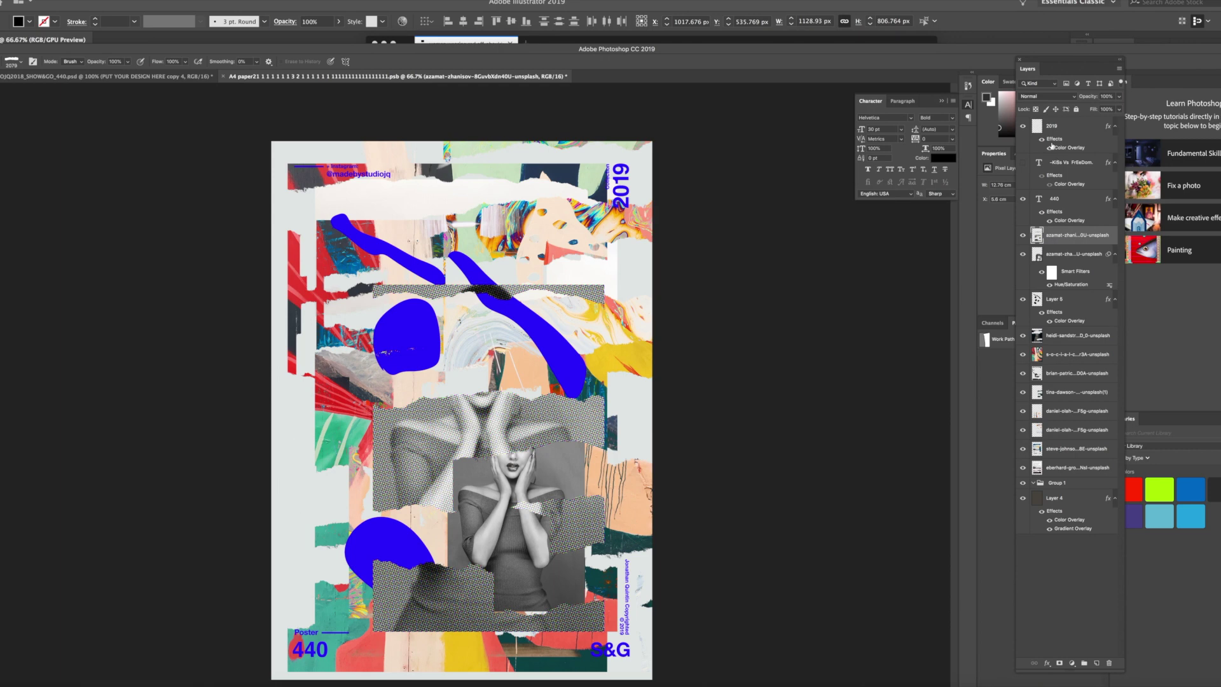
Set the torn portrait copy's blend mode to Linear Dodge (Add) and check the whole poster.
click(1038, 96)
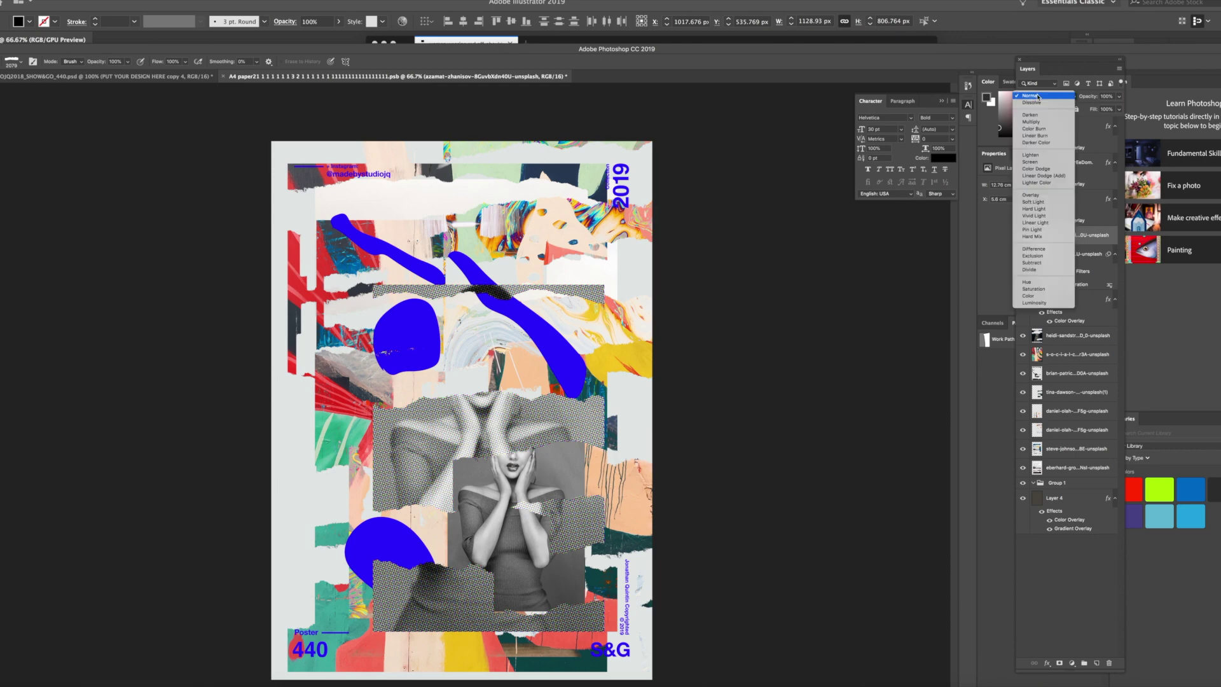
click(1045, 176)
key(ctrl+minus)
key(ctrl+minus)
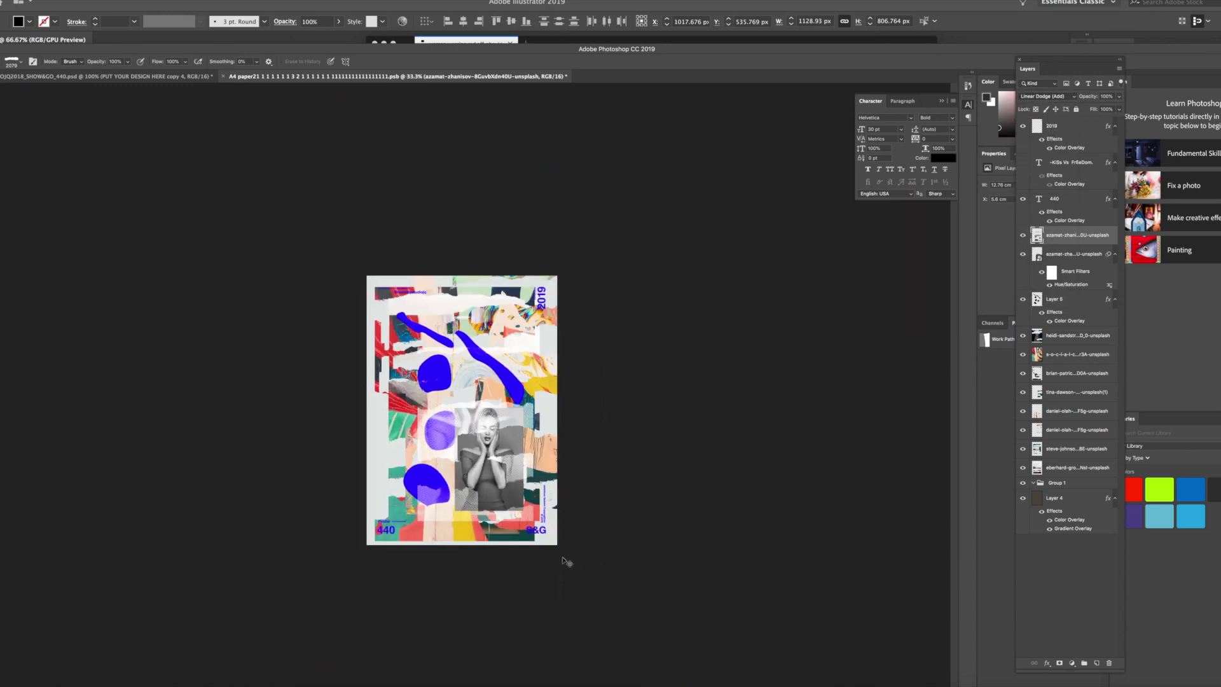
key(ctrl+plus)
key(ctrl+plus)
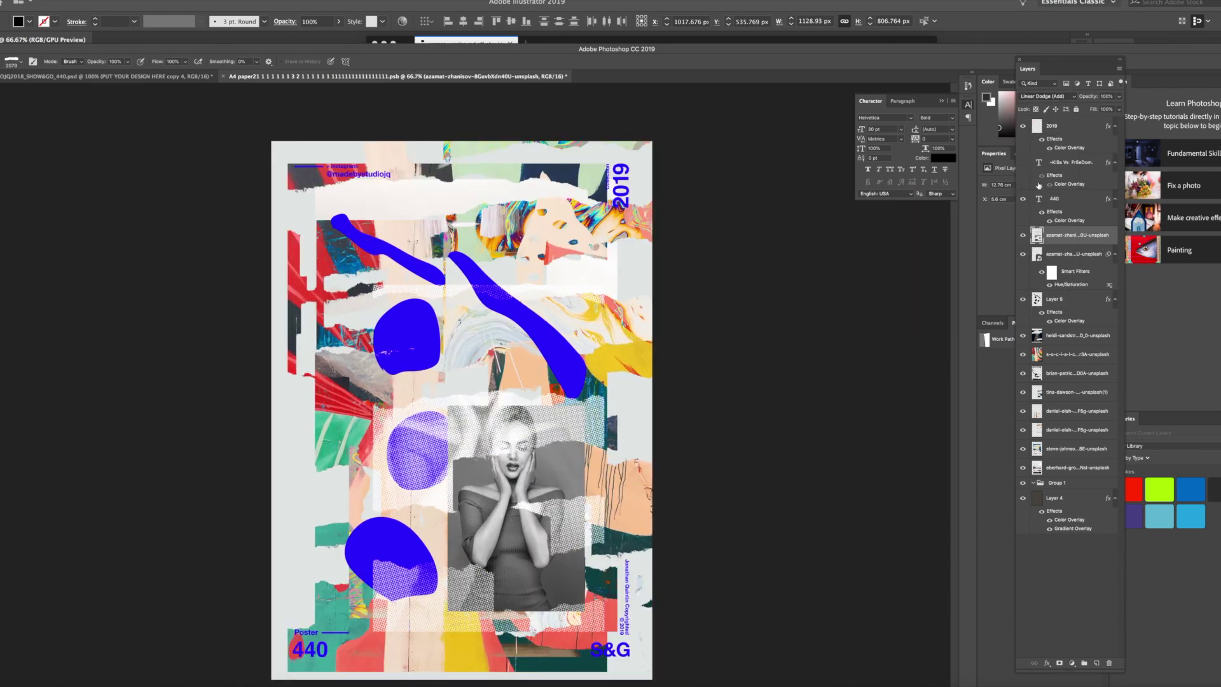
Show the "–KiSs Vs FrEeDom" text layer and move the text onto the upper blue circle.
click(1034, 164)
key(ctrl+t)
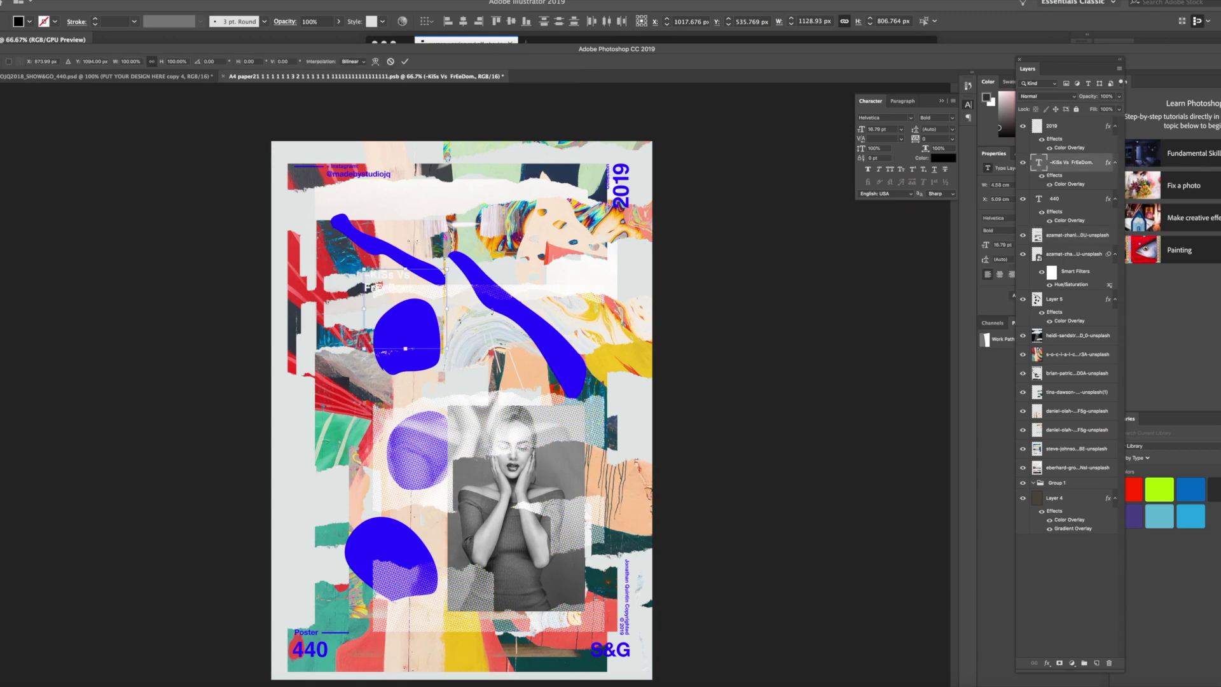
drag(402, 305, 439, 356)
key(Return)
key(t)
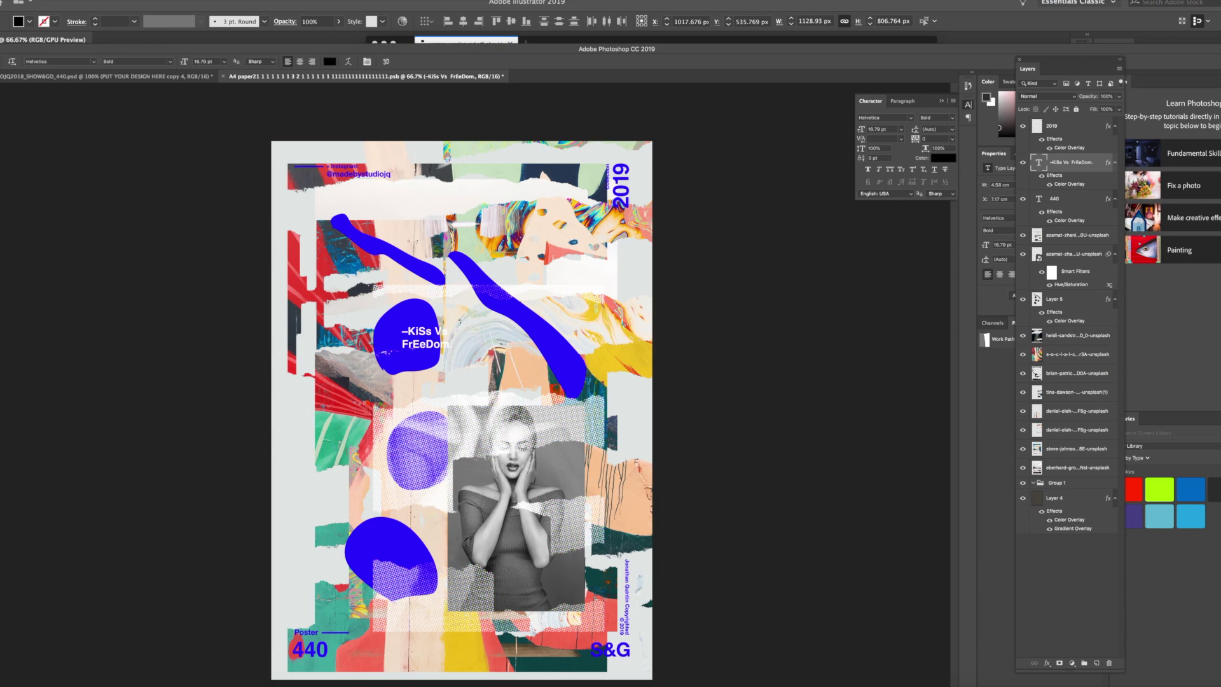
Switch to the browser, enlarge the Behance profile window and look through the studio's project grid.
key(super+Tab)
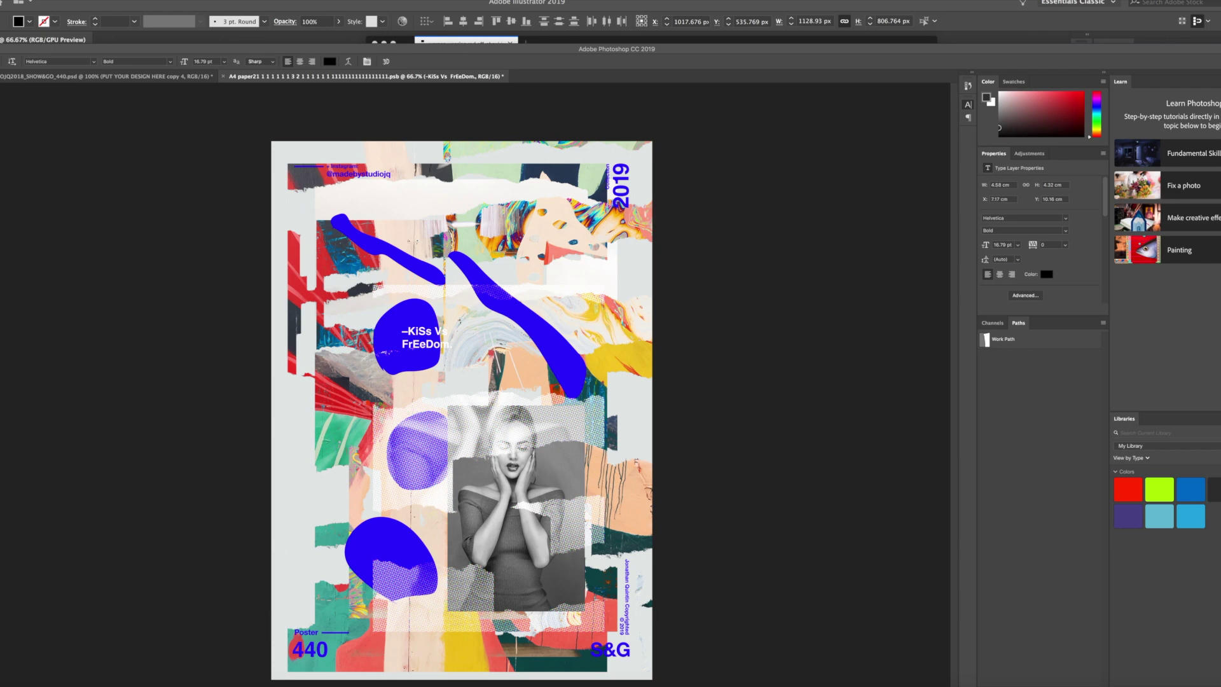
drag(1220, 217, 164, 164)
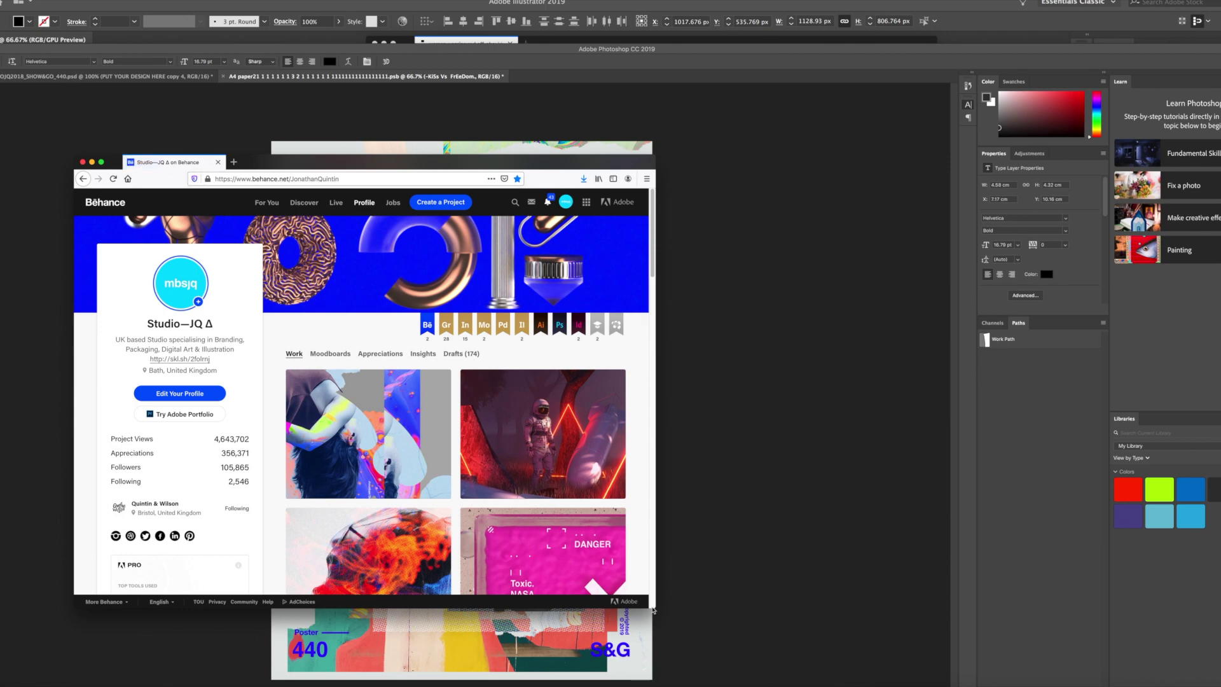
drag(653, 610, 985, 677)
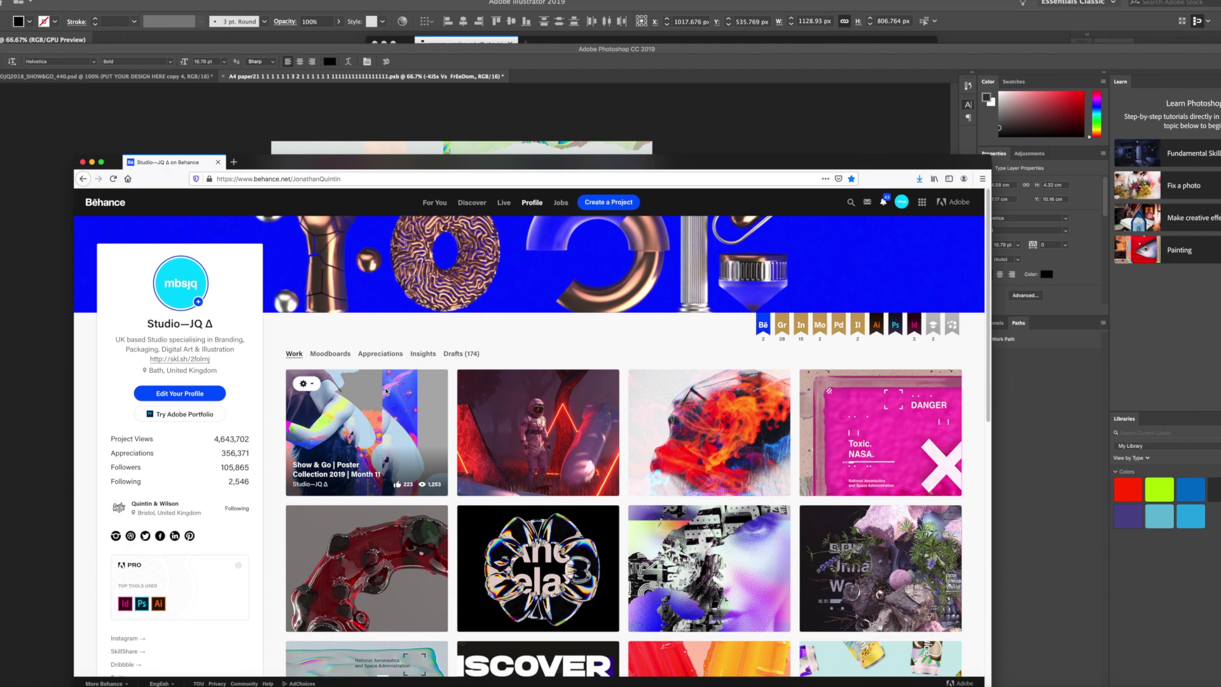
scroll(748, 440, down, 3)
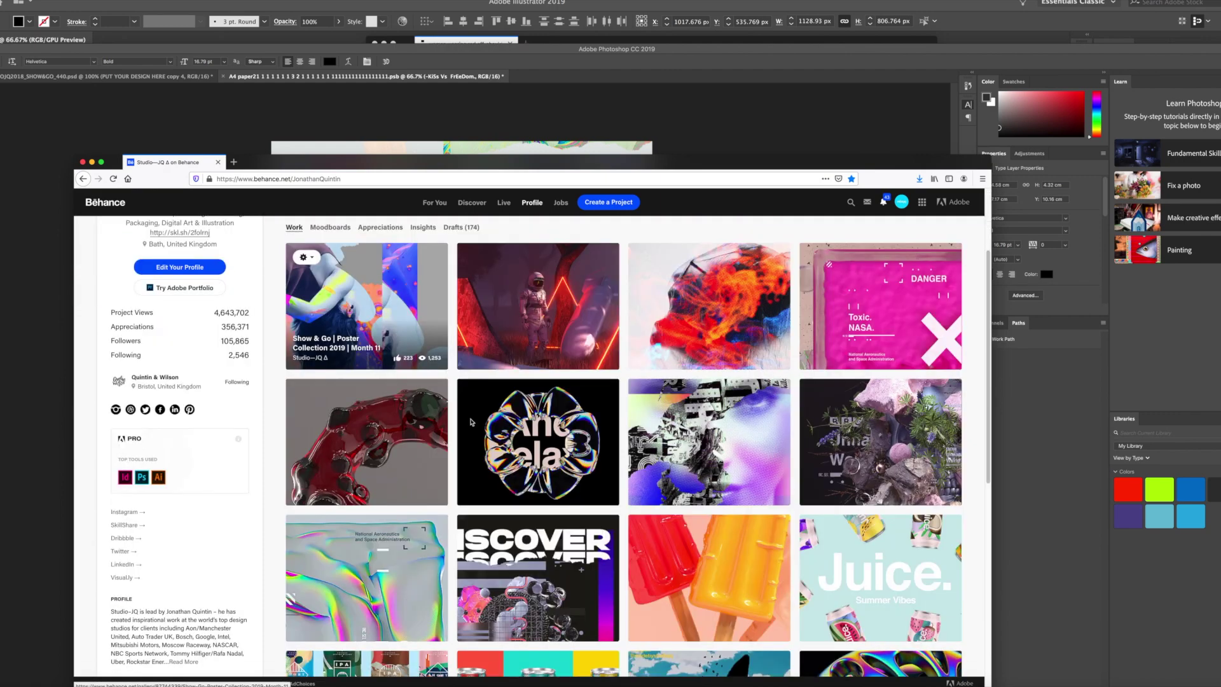
scroll(749, 440, down, 5)
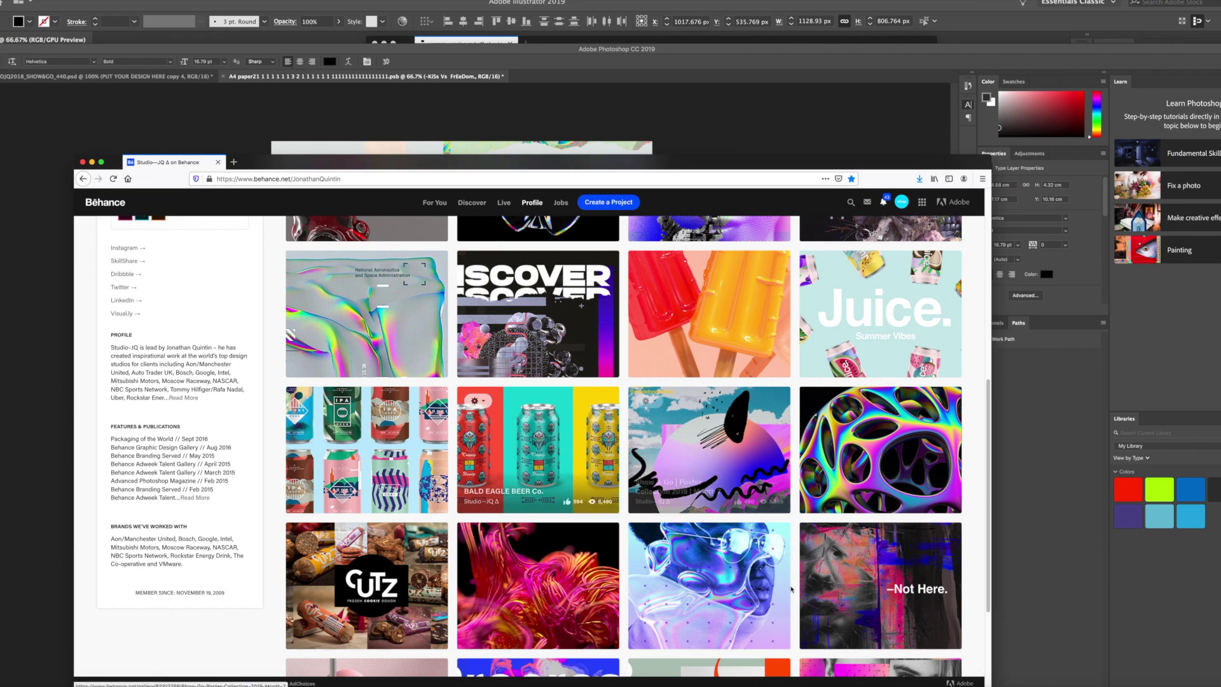
scroll(835, 645, down, 3)
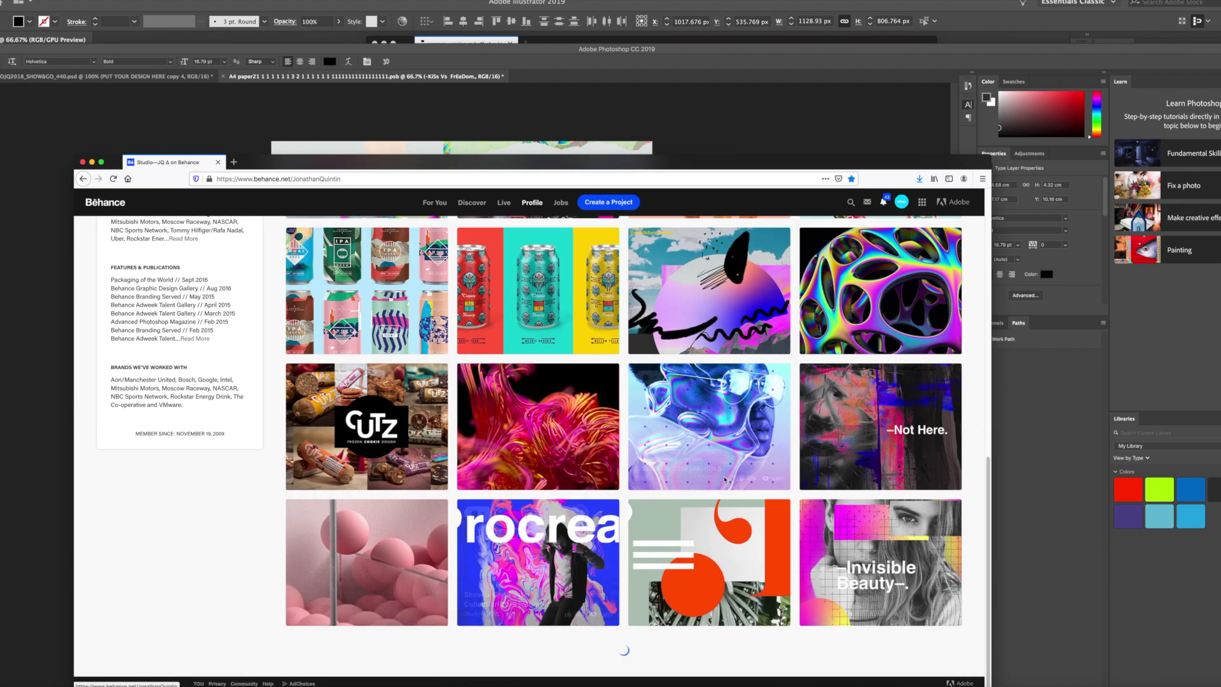
scroll(822, 490, up, 2)
scroll(822, 489, up, 2)
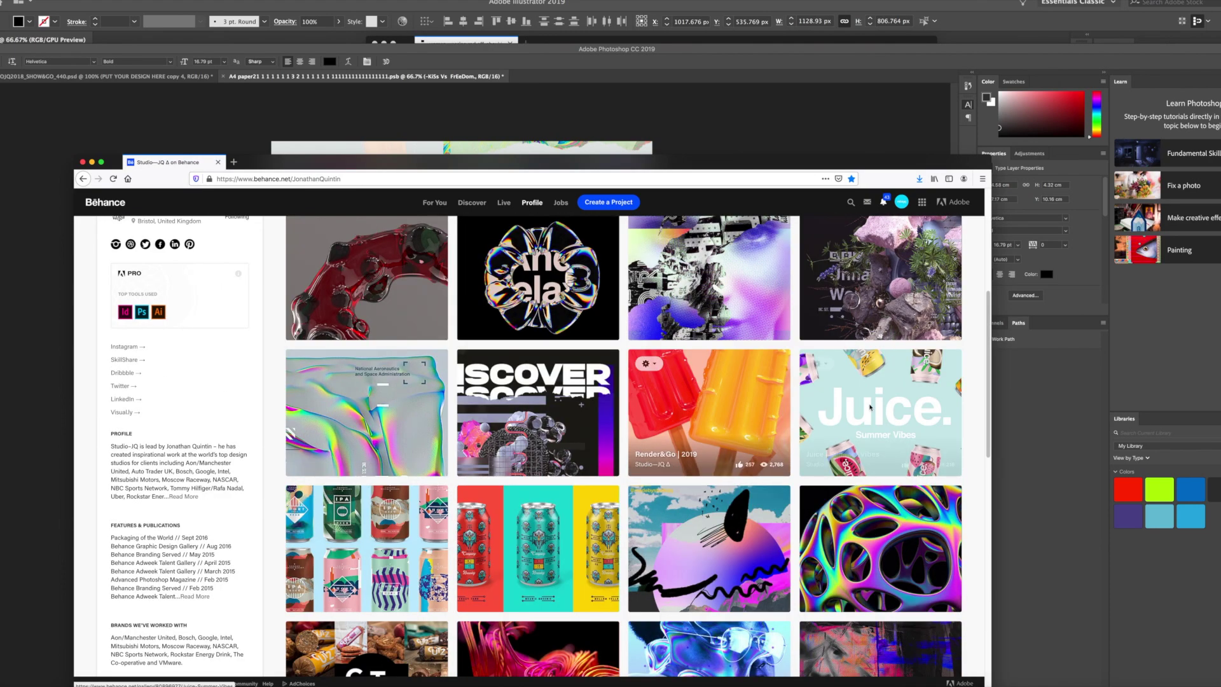
scroll(884, 436, up, 3)
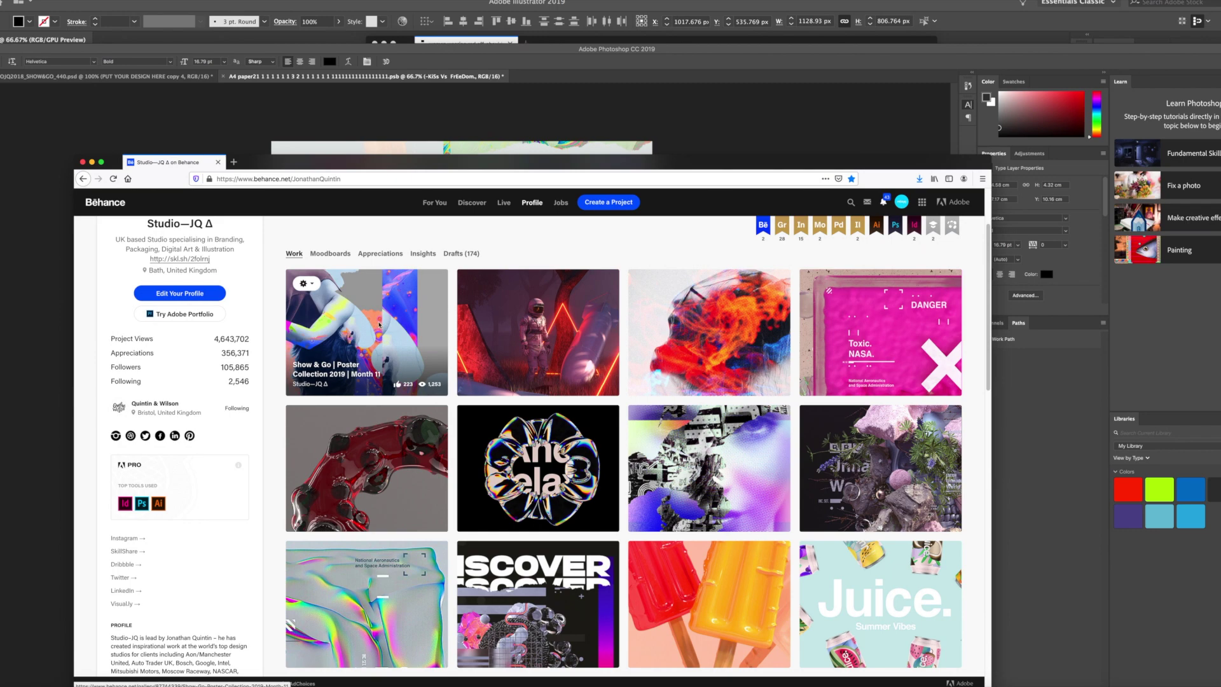
Open the "Show & Go | Poster Collection 2019 | Month 11" project, examine its posters' layout and typography, and return to Photoshop.
click(390, 345)
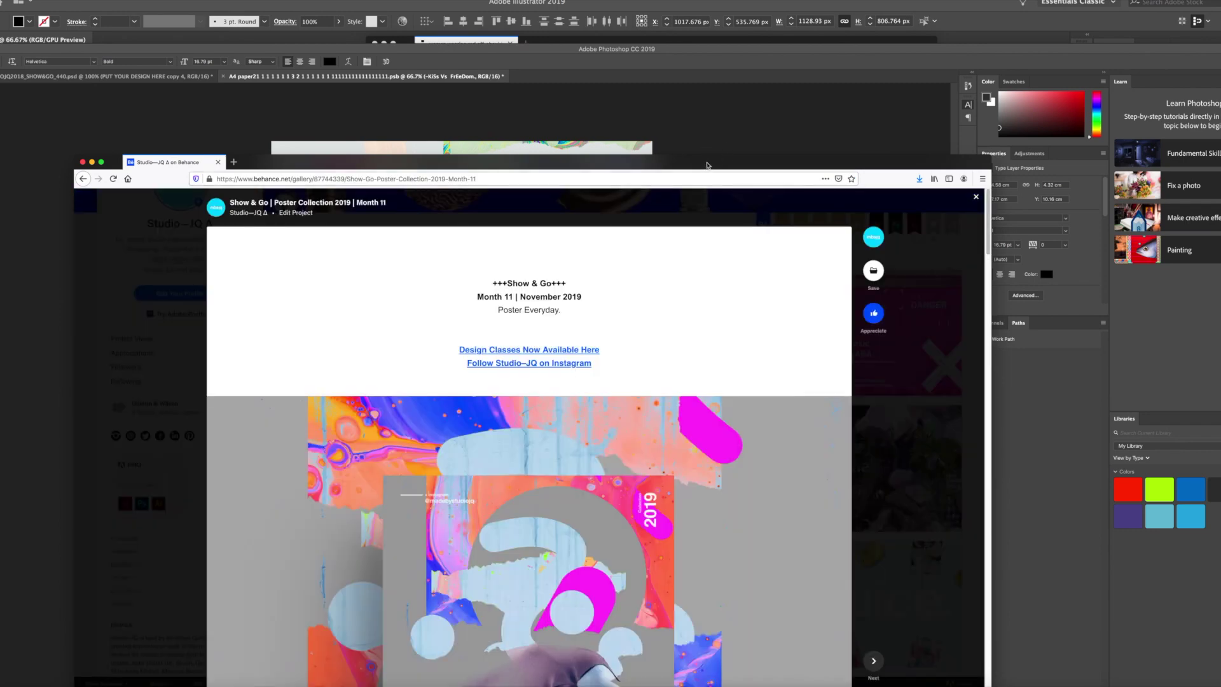
drag(707, 166, 731, 63)
scroll(714, 362, down, 15)
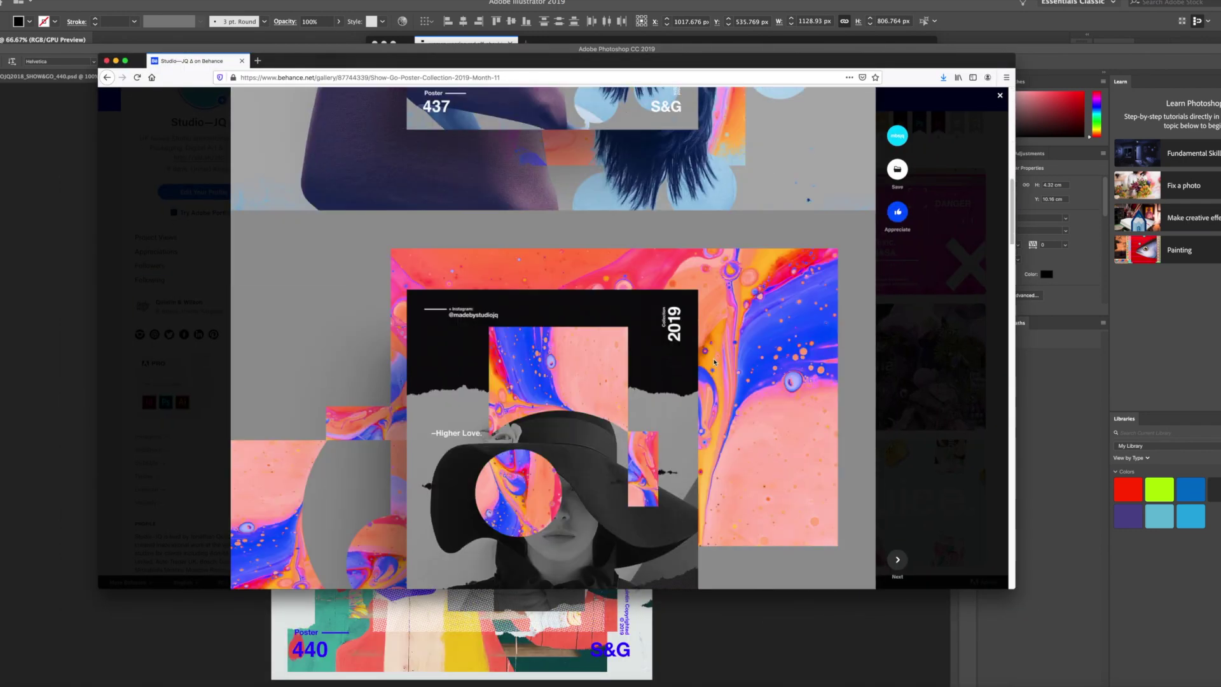
scroll(714, 361, down, 10)
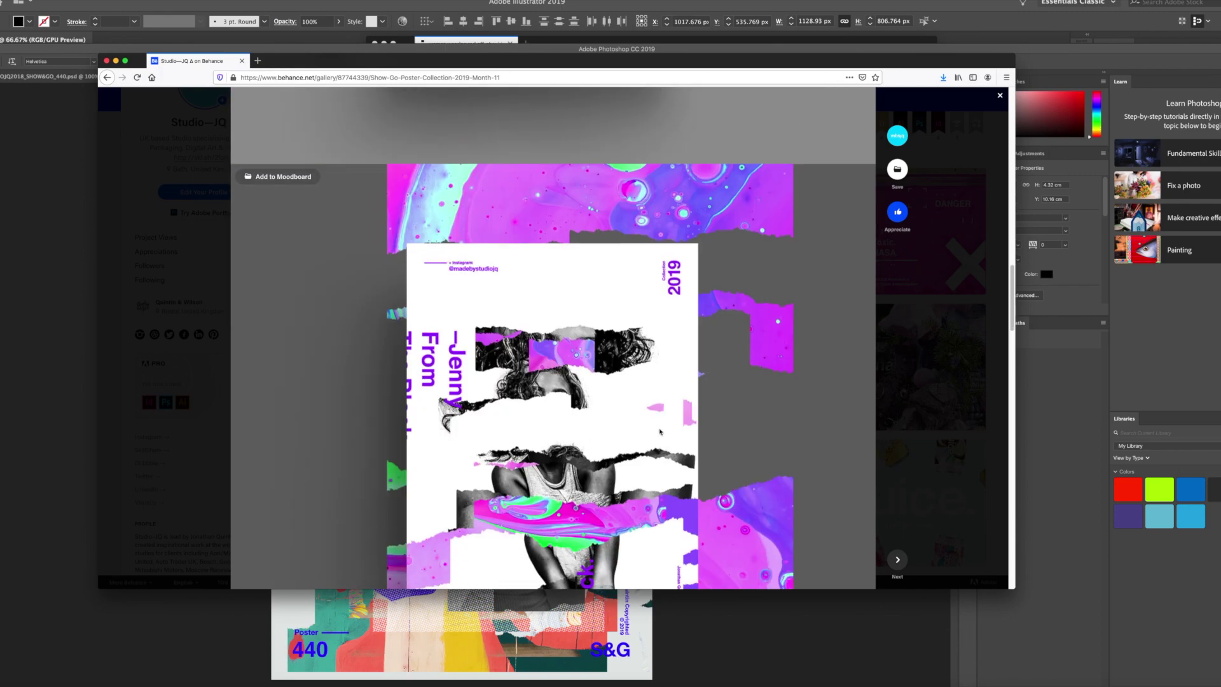
scroll(659, 432, down, 10)
scroll(658, 439, up, 8)
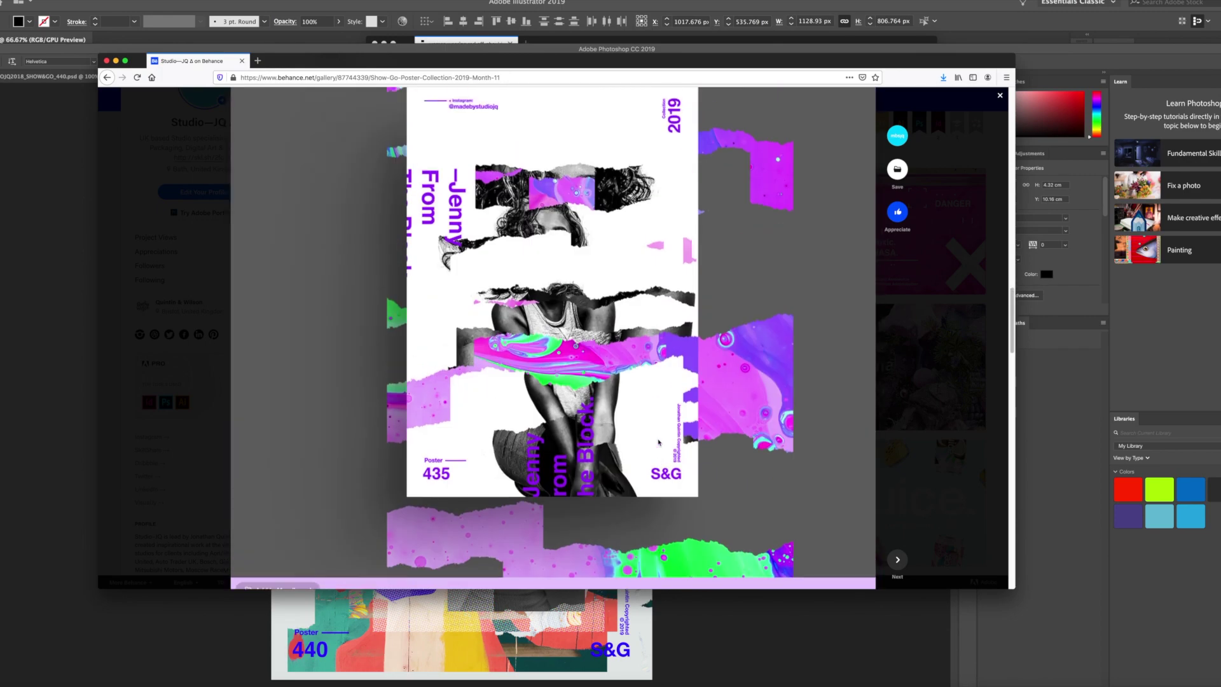
scroll(659, 441, up, 8)
click(57, 433)
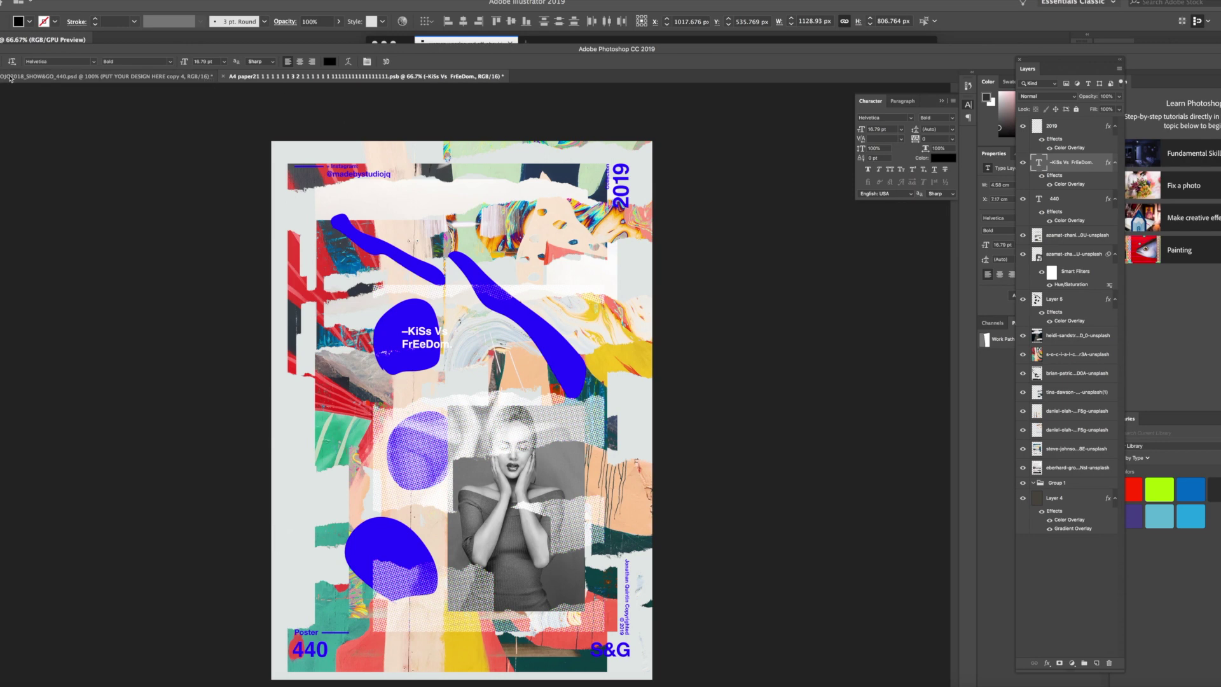
Try replacing the title wording after the dash with "Wasn't Suppose To Br".
key(v)
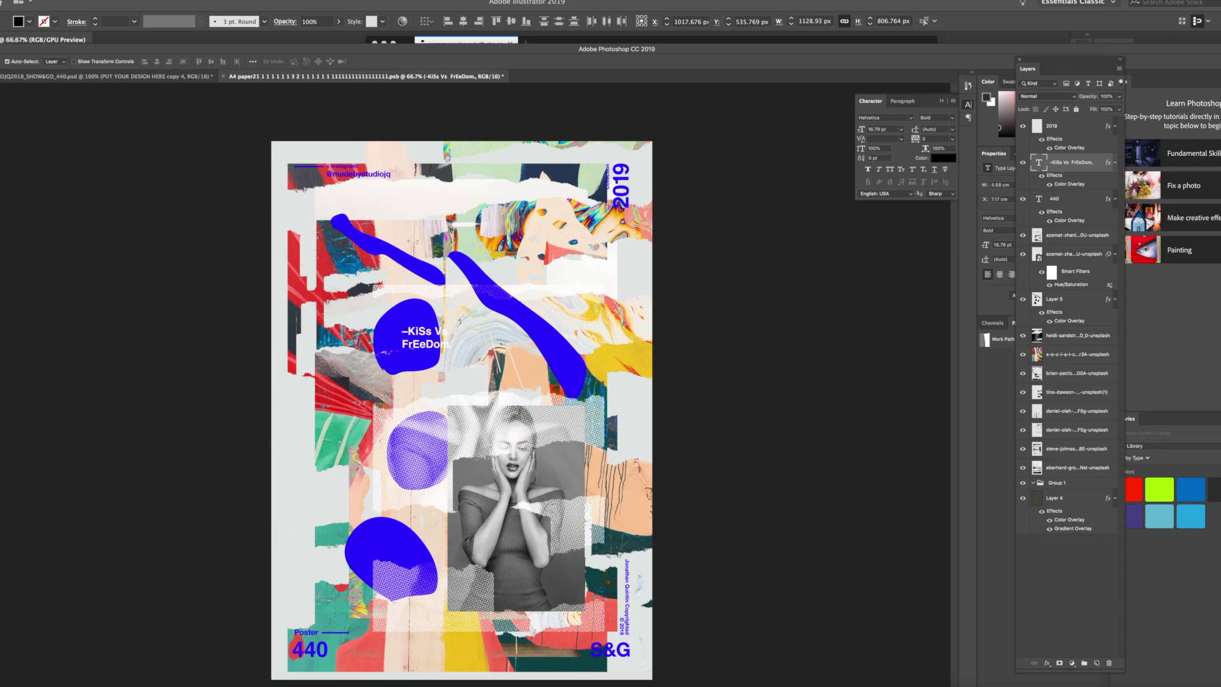
key(t)
drag(450, 350, 480, 403)
click(408, 332)
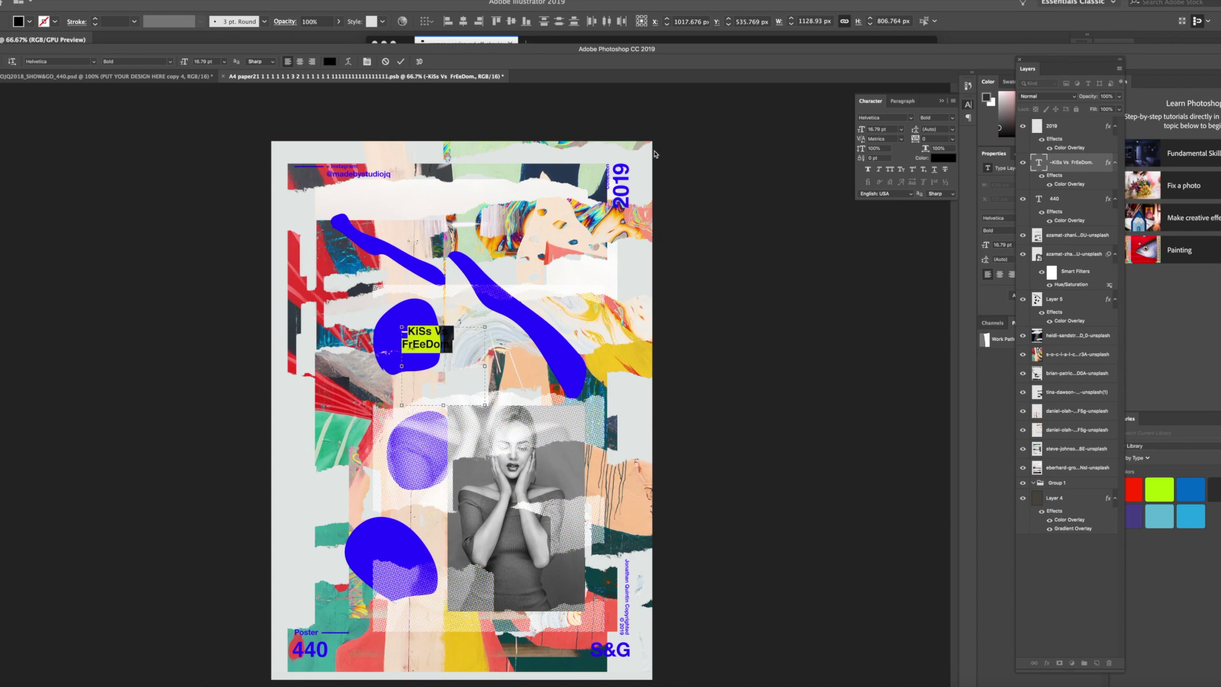
text(ERR)
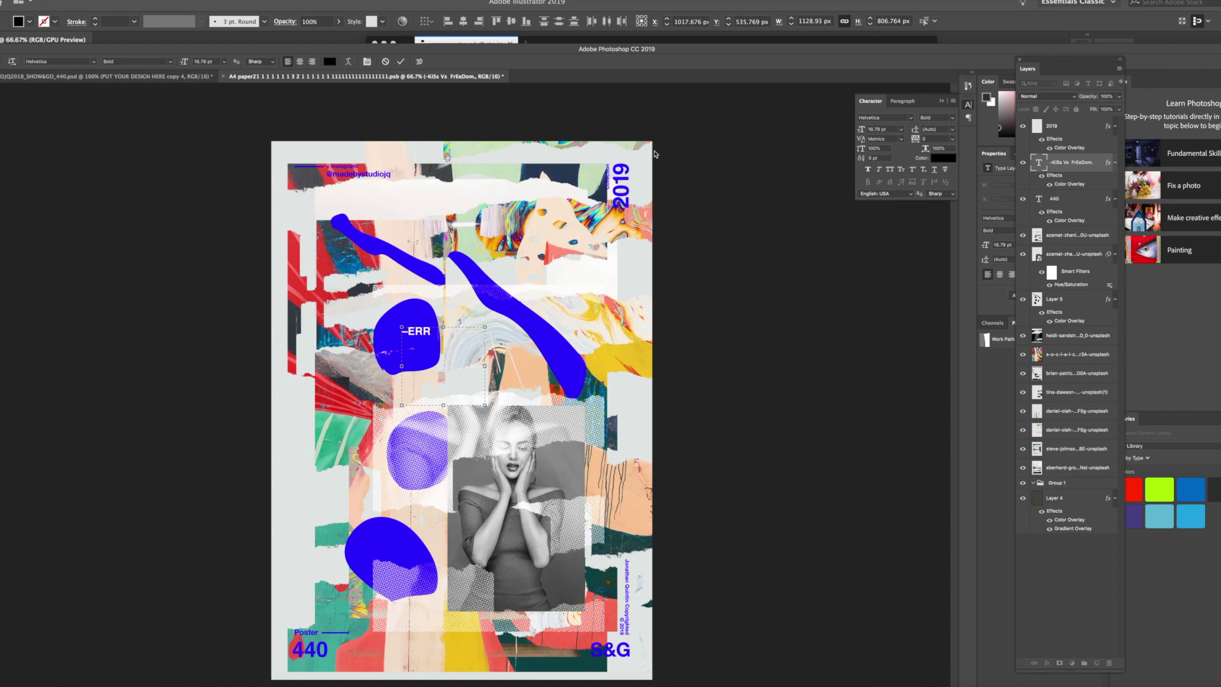
text(RR)
key(BackSpace)
key(BackSpace)
key(BackSpace)
text(uppose)
text(r)
key(super+a)
click(420, 332)
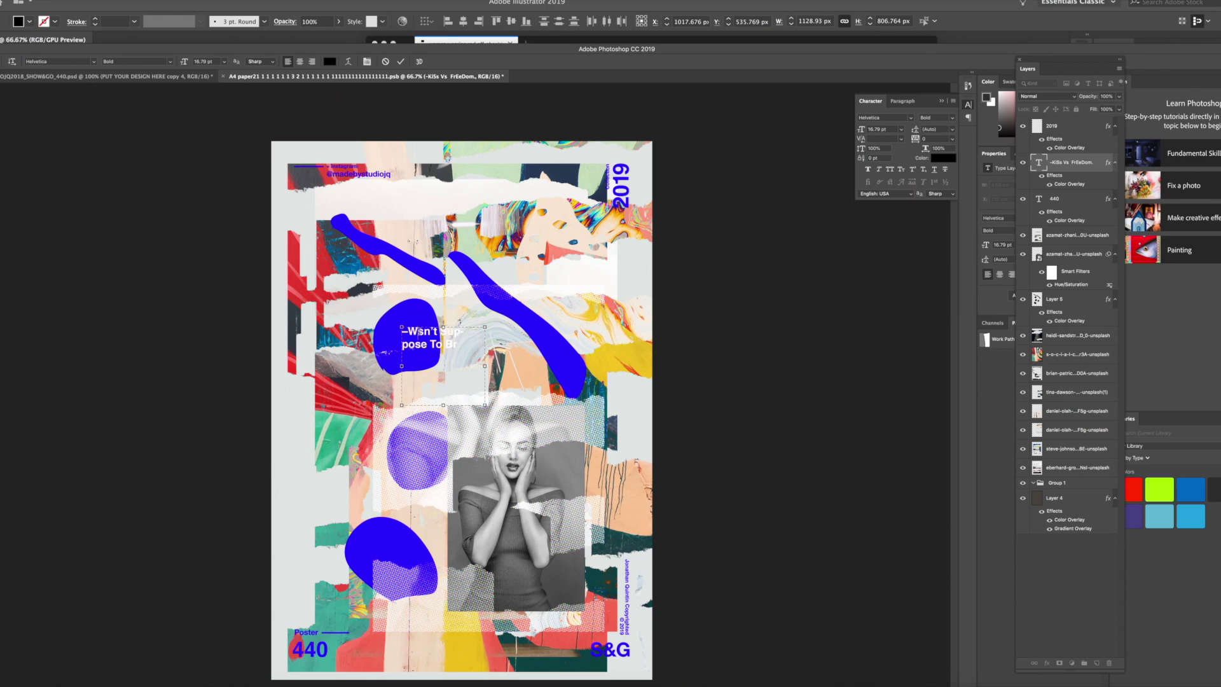
click(416, 331)
text(a)
key(super+Tab)
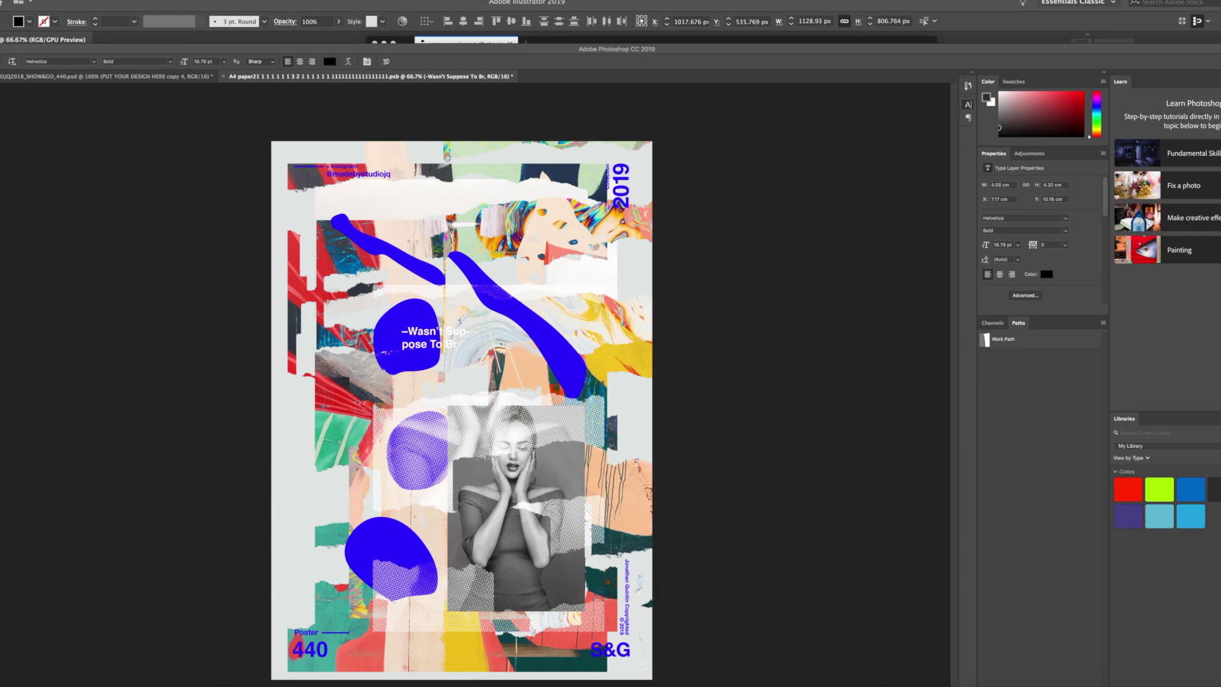
Narrow the title's text box on the blue circle and replace its text with "–It Wasn’t Supposed To Be This Way".
drag(403, 330, 466, 400)
text(–It Wasn’t Supposed To Be This Way)
key(ctrl+Return)
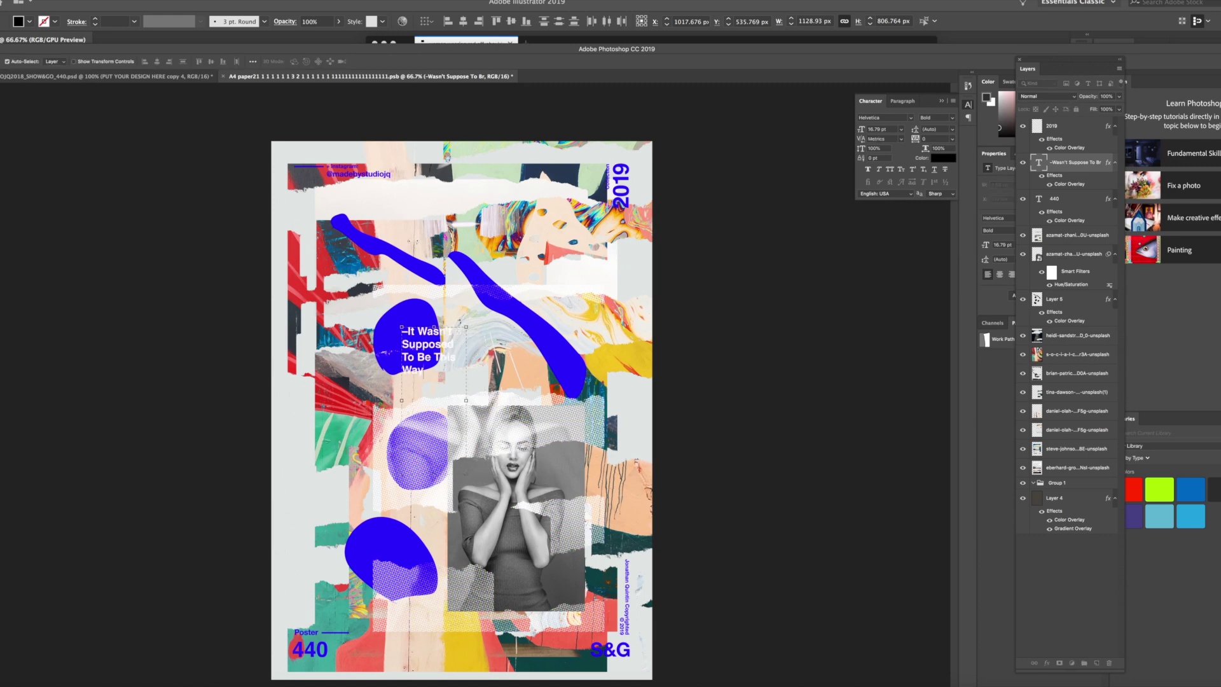
Enlarge the white title text to about 31 pt and place it beside the portrait, over the halftone circle.
key(ctrl+t)
drag(463, 324, 552, 219)
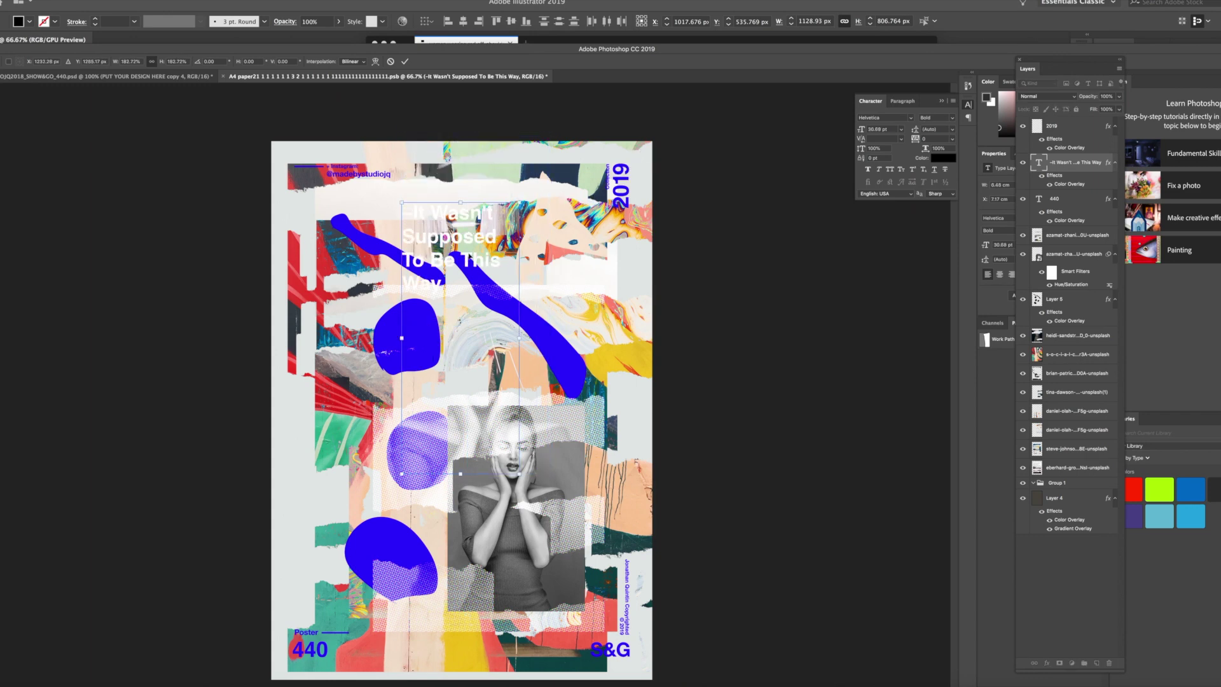
drag(468, 252, 379, 459)
key(Return)
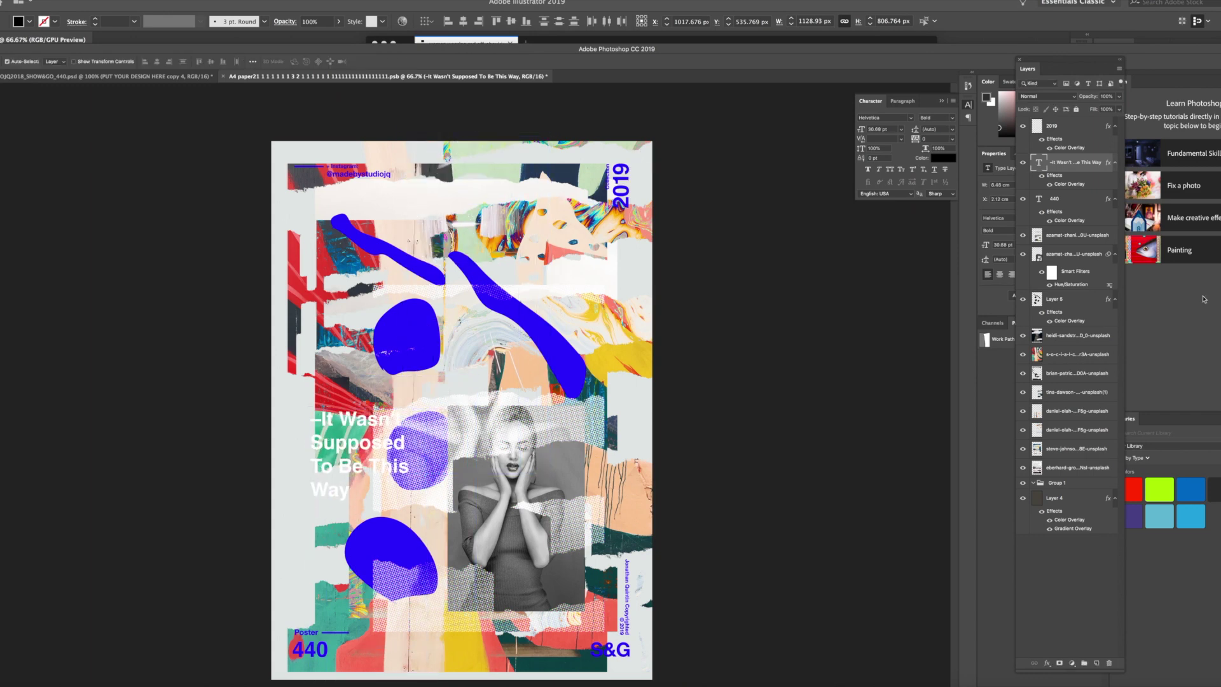
Recolour the title's Color Overlay to blue #3000ff, sampled from the blue circle on the poster.
double_click(1071, 184)
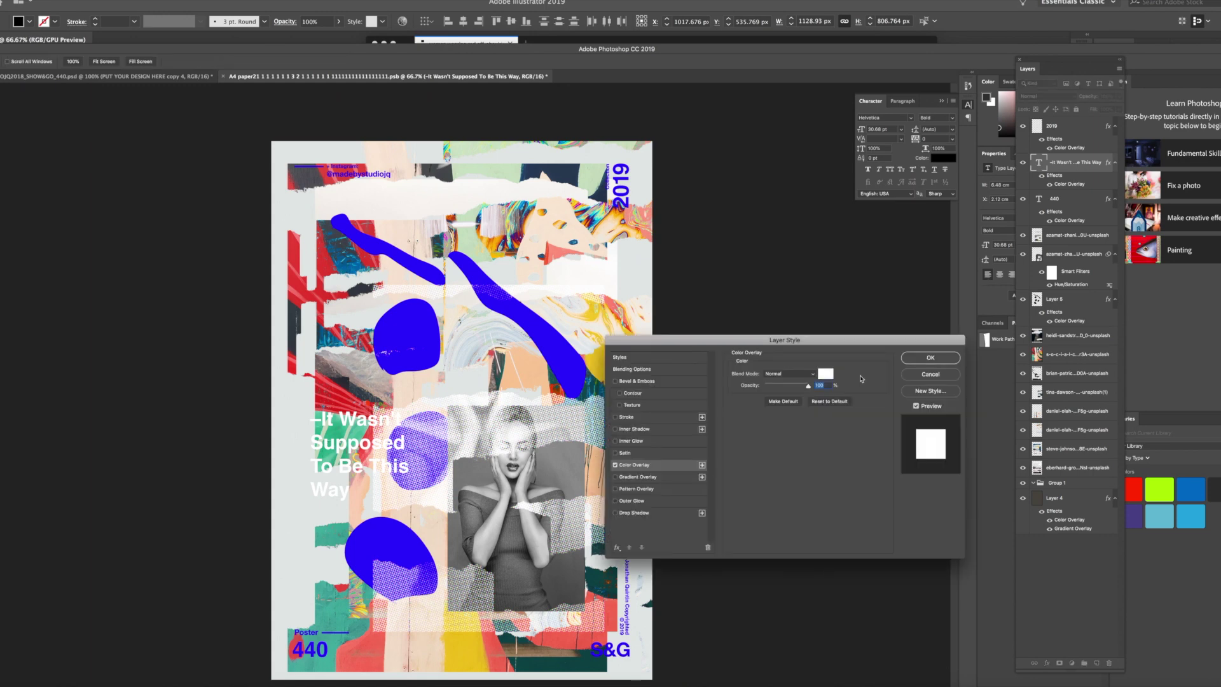
click(826, 373)
click(421, 329)
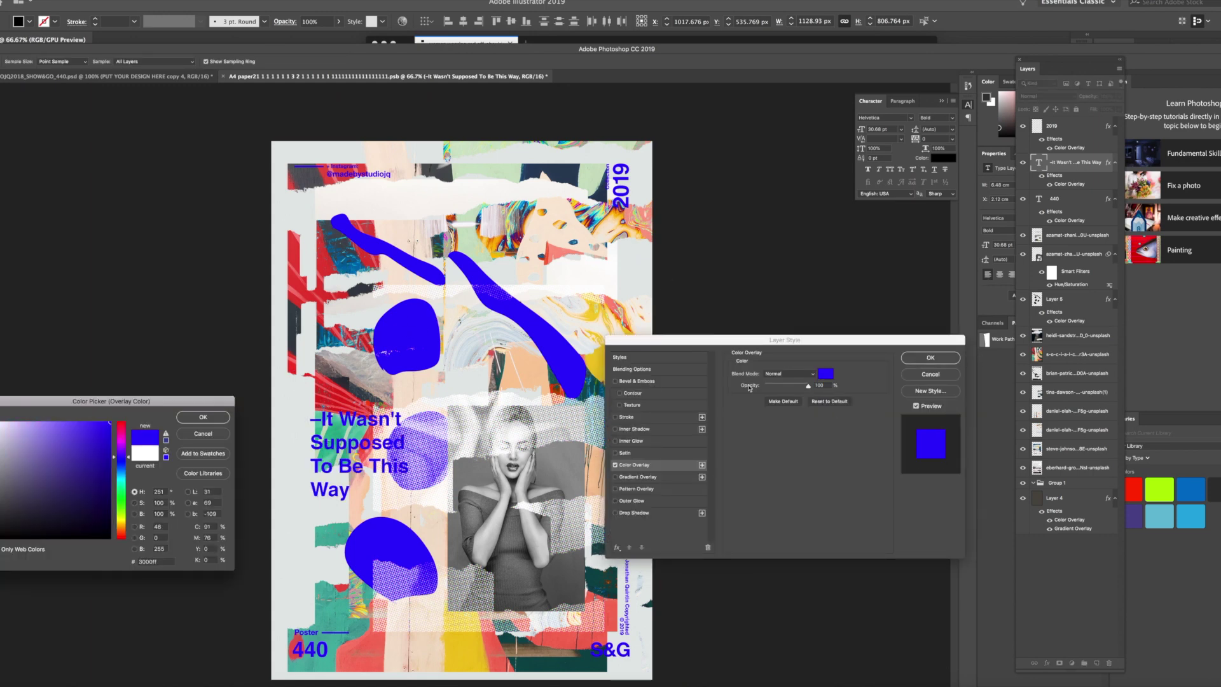
click(203, 416)
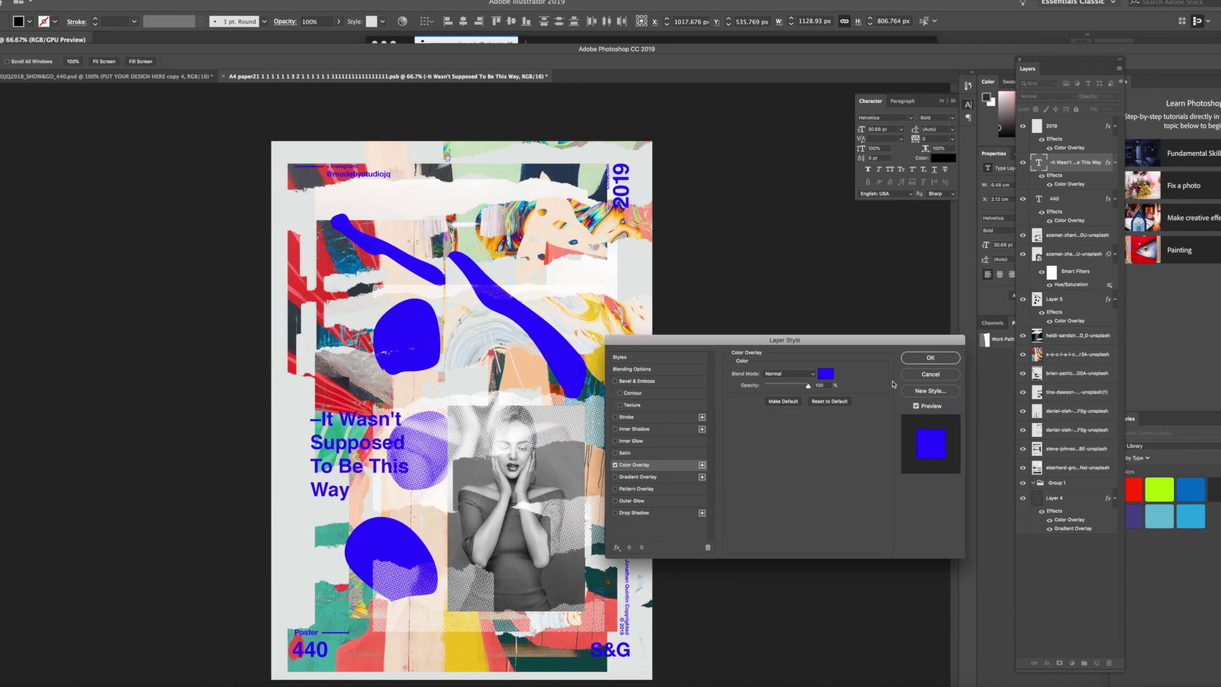
click(931, 358)
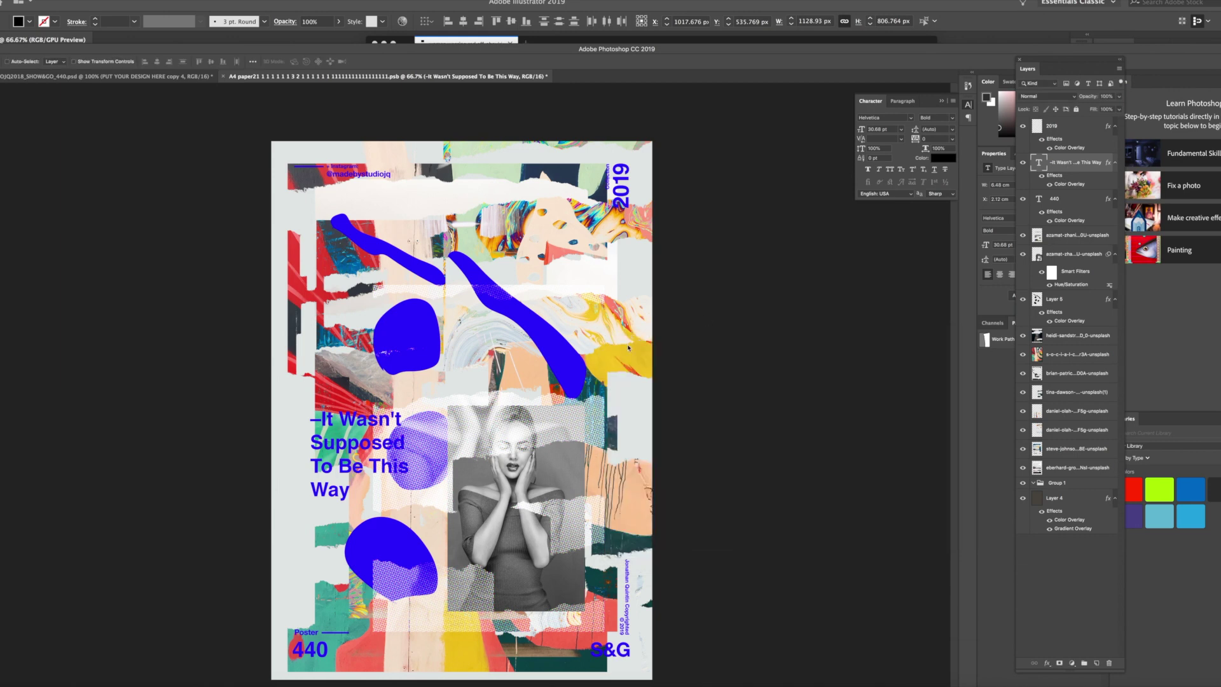
Duplicate the blue title up over the portrait, set the copy's font to Ministry of Moron and delete its leading dash.
key(super+v)
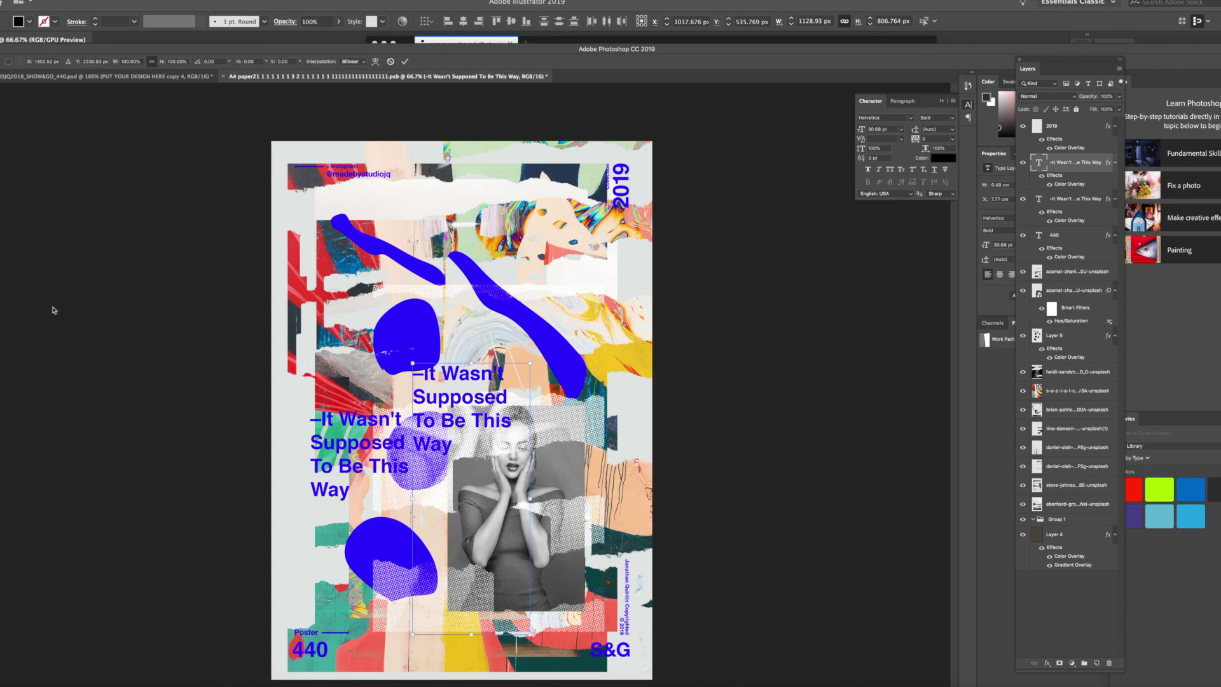
key(t)
click(462, 409)
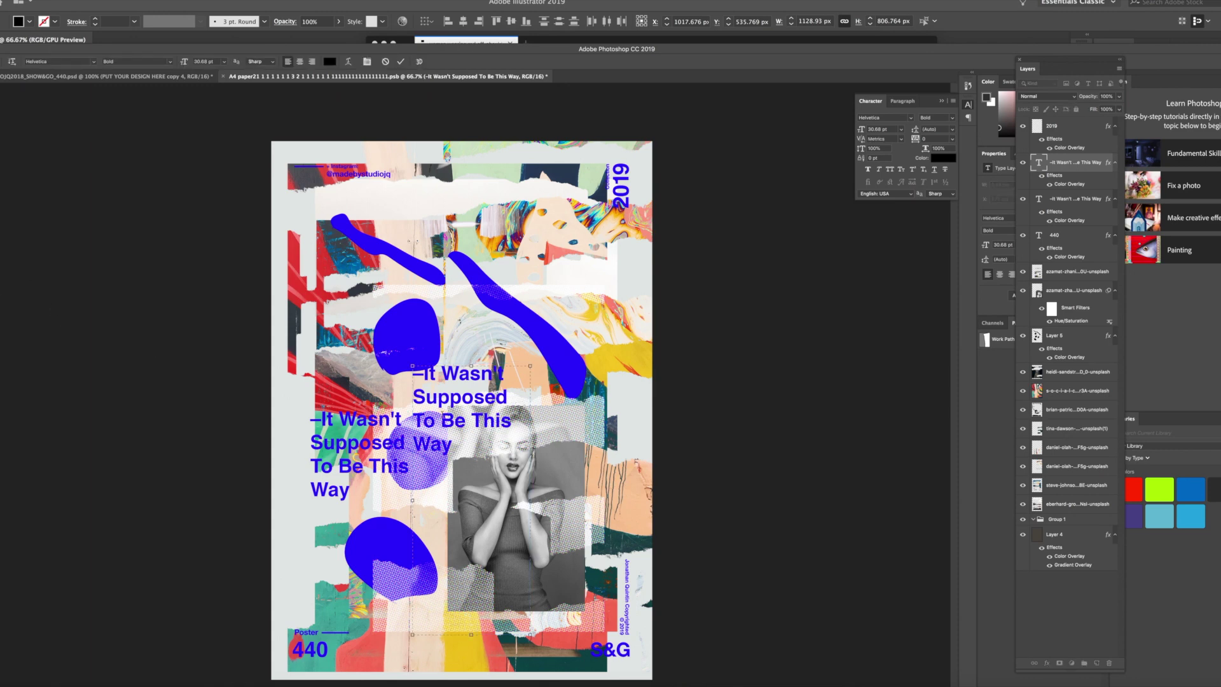
key(super+a)
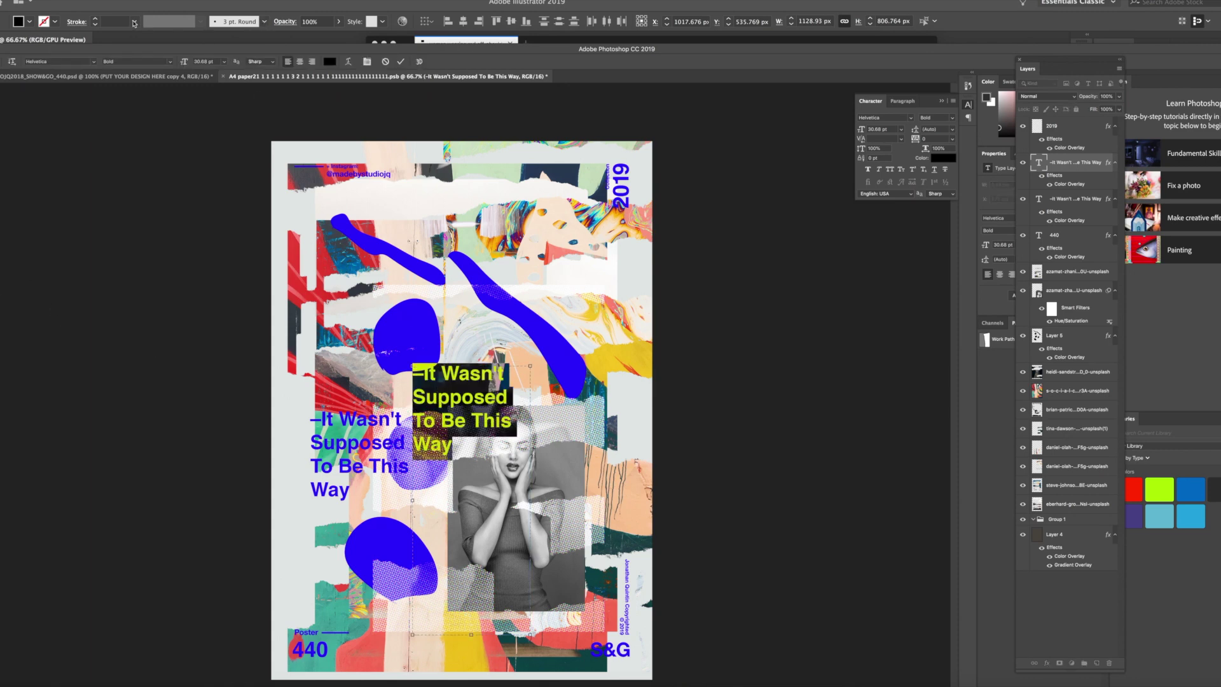
click(911, 119)
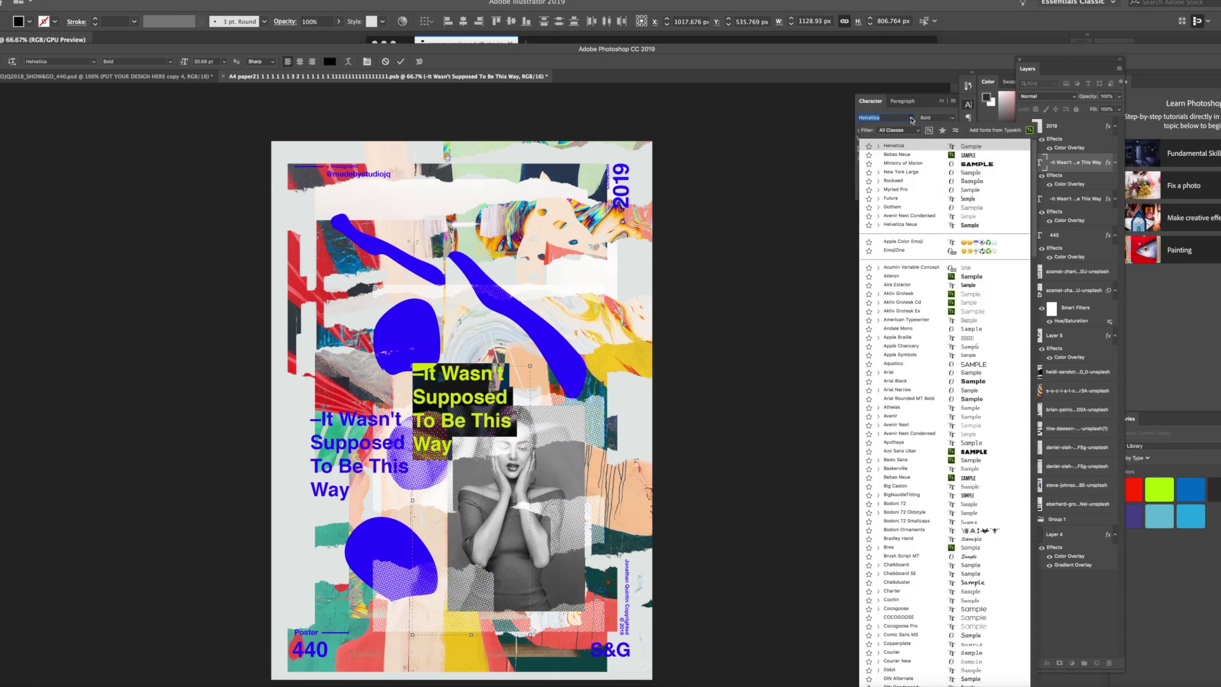
click(897, 164)
click(427, 372)
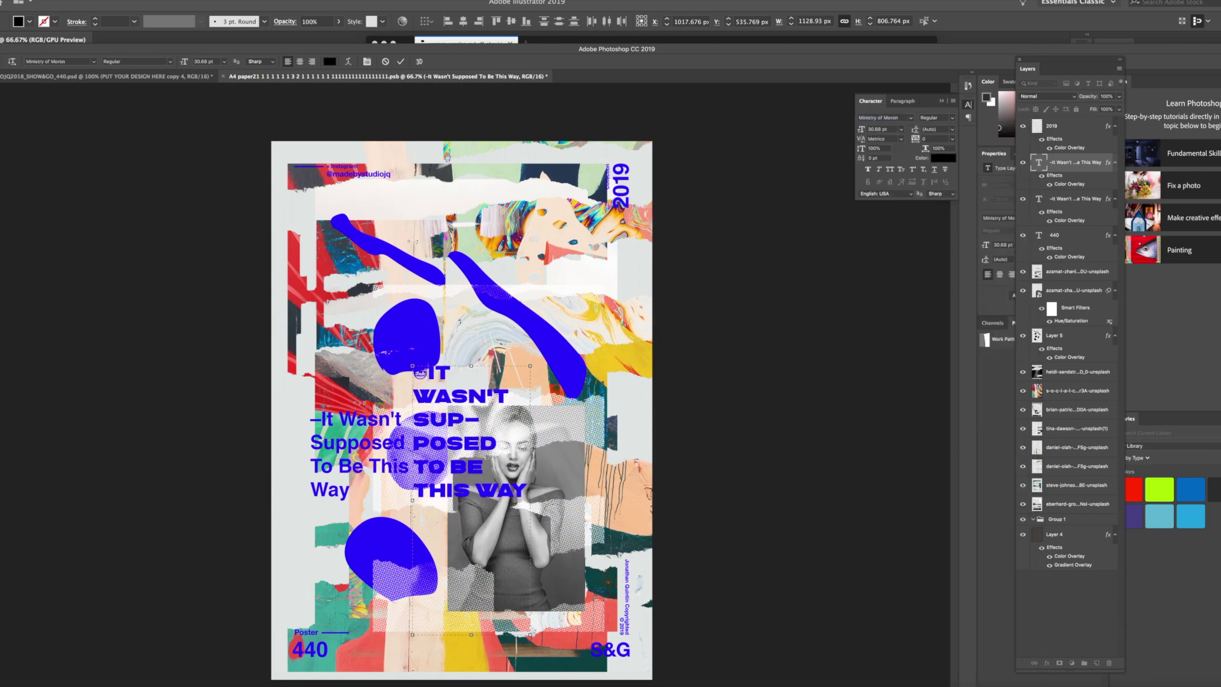
key(BackSpace)
key(Escape)
Scale the Ministry of Moron title up to about 64 pt and centre it over the collage and portrait.
key(v)
key(ctrl+t)
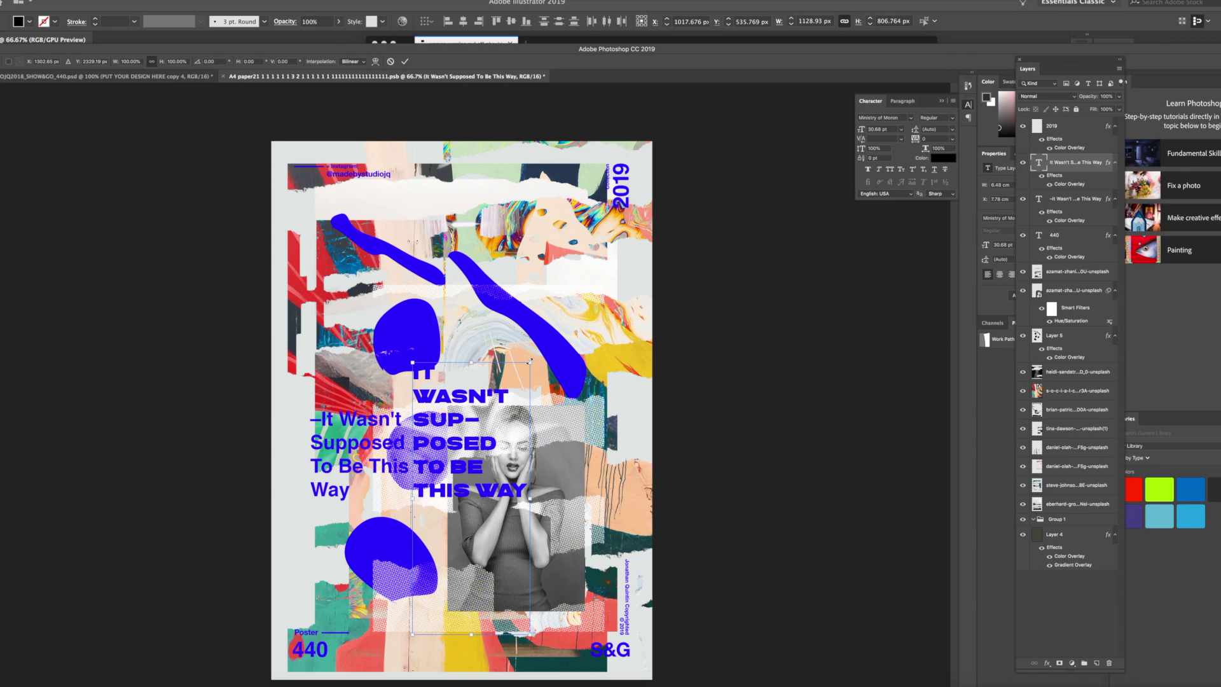
drag(529, 361, 749, 101)
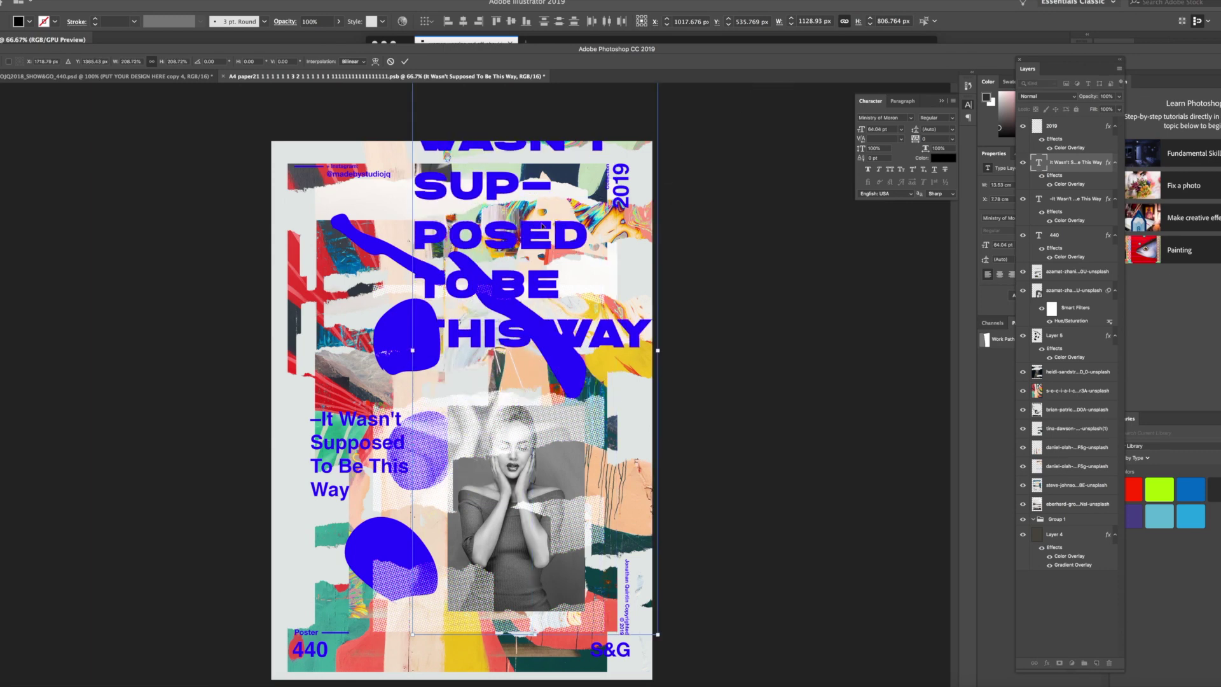
drag(529, 252, 482, 393)
key(Return)
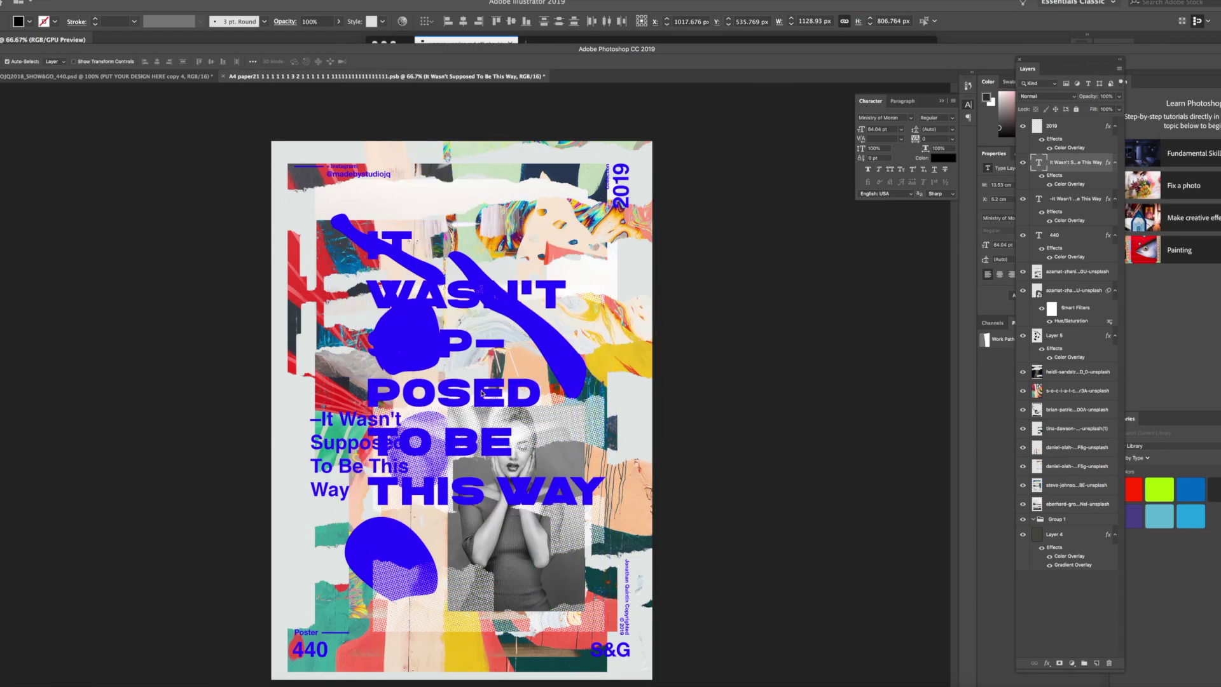
Recolour the large title's Color Overlay to yellow #f1cb22, sampled from the yellow paint texture.
double_click(1069, 184)
click(825, 374)
click(611, 323)
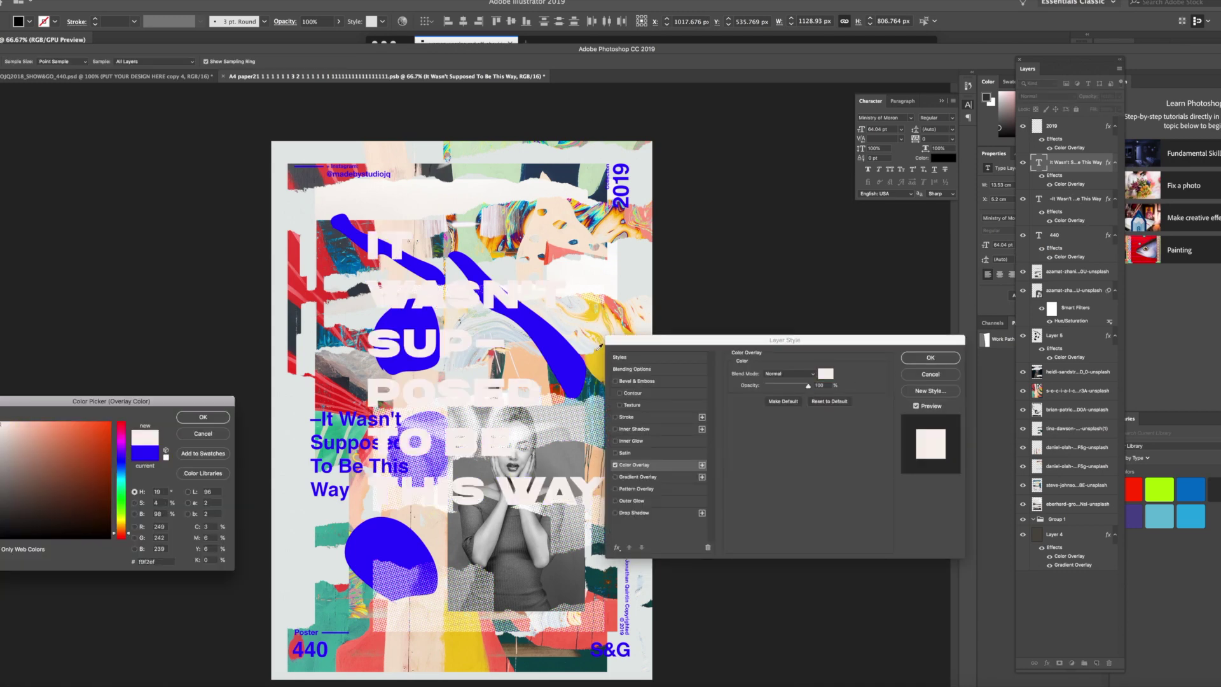
click(597, 354)
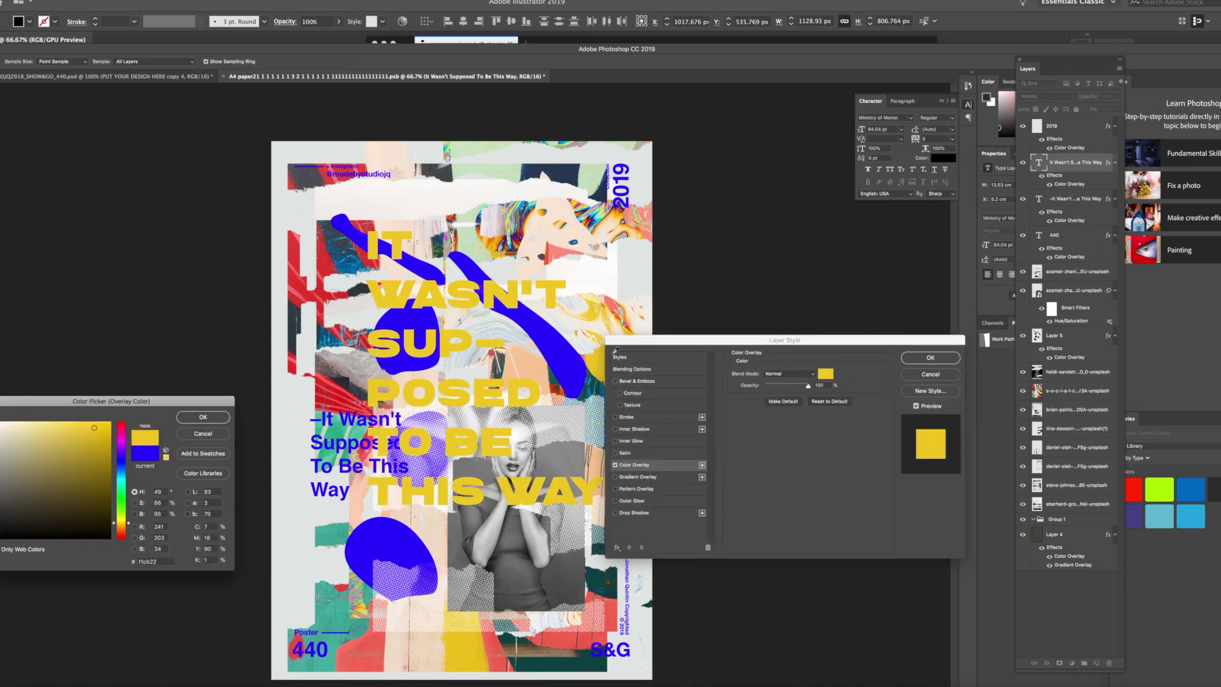
click(216, 418)
click(936, 365)
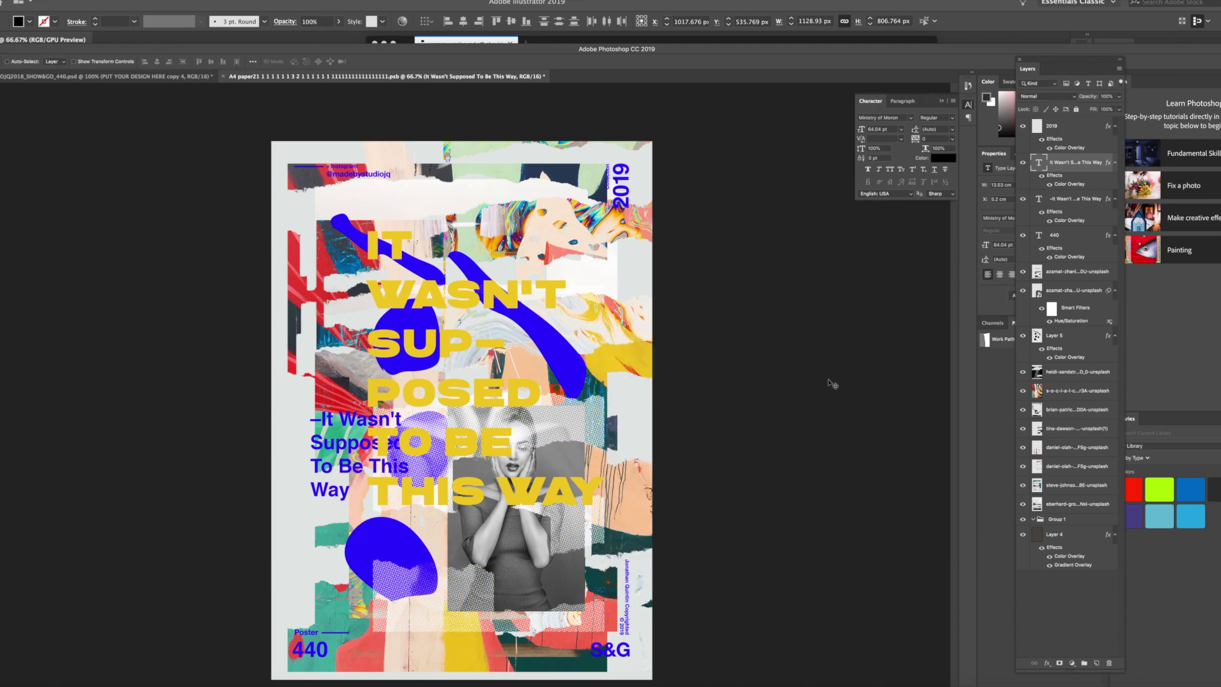
Inspect the large yellow title, save the poster artwork, check the lilac mockup document and return to the artwork.
key(super+minus)
key(super+plus)
key(super+plus)
drag(462, 539, 488, 494)
key(super+minus)
key(ctrl+s)
click(147, 77)
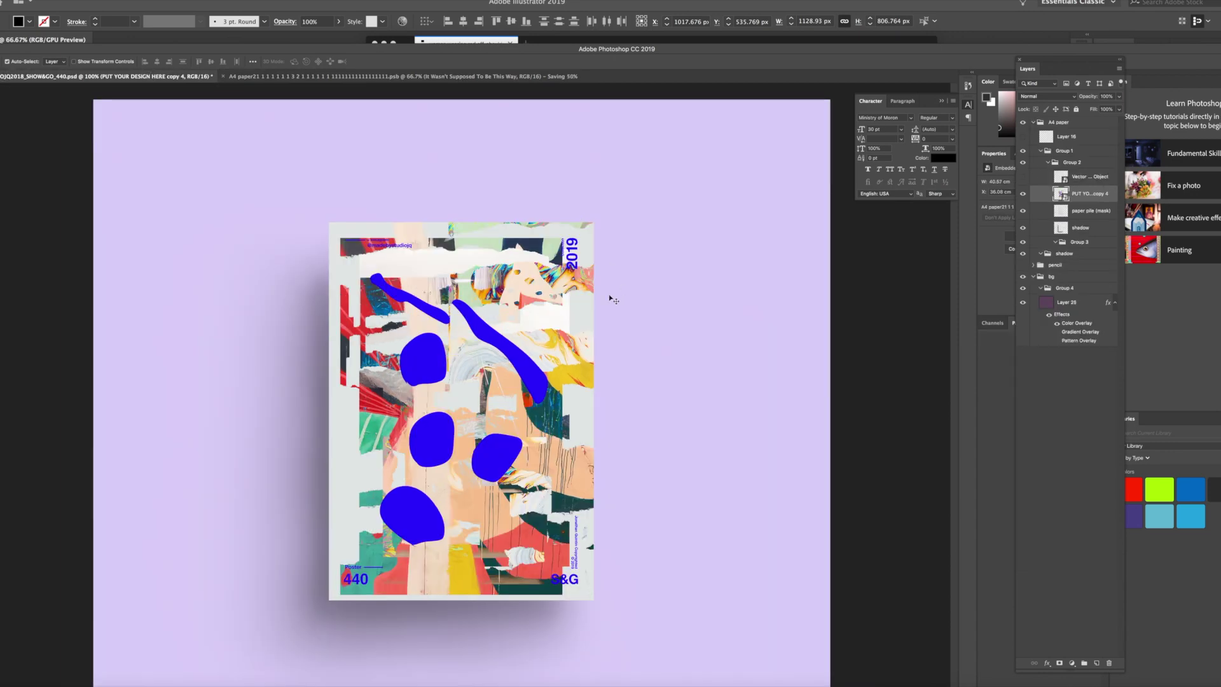
click(332, 76)
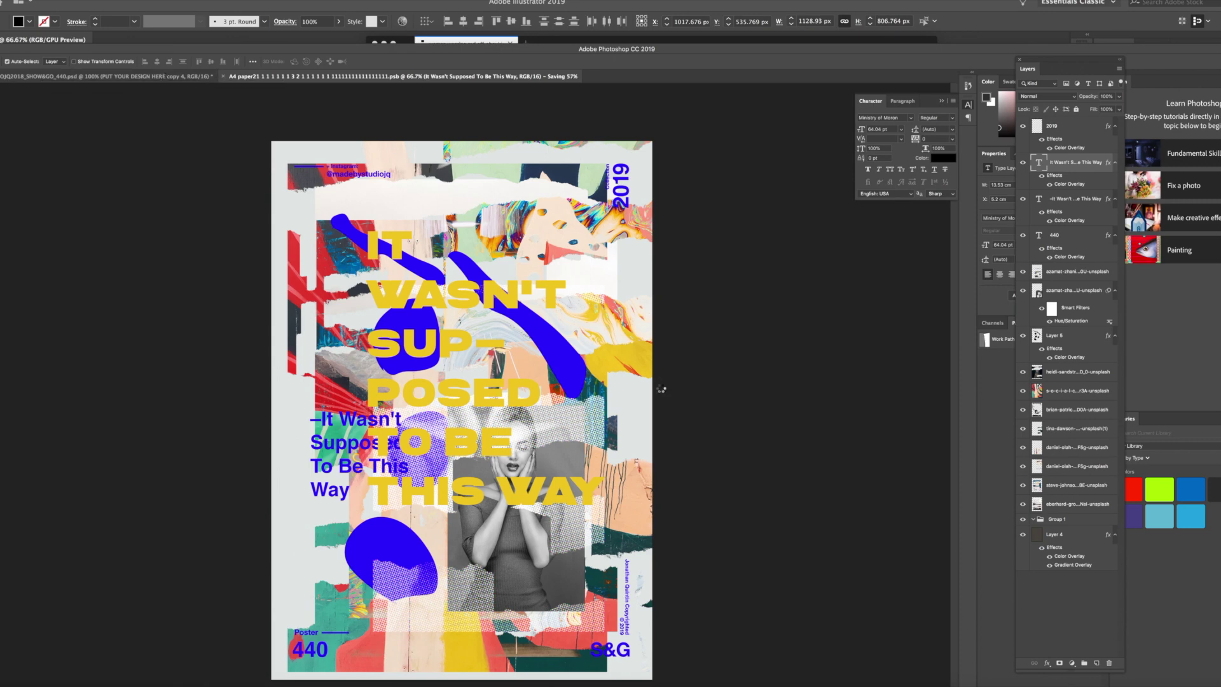
key(super+plus)
key(super+minus)
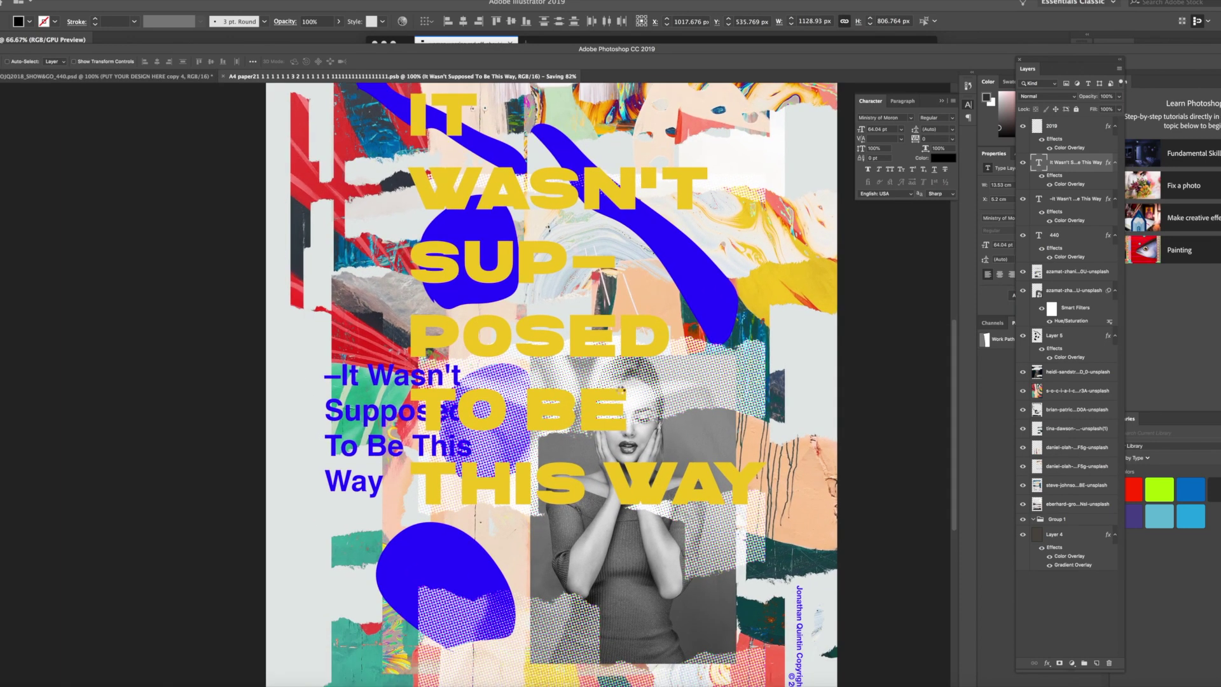